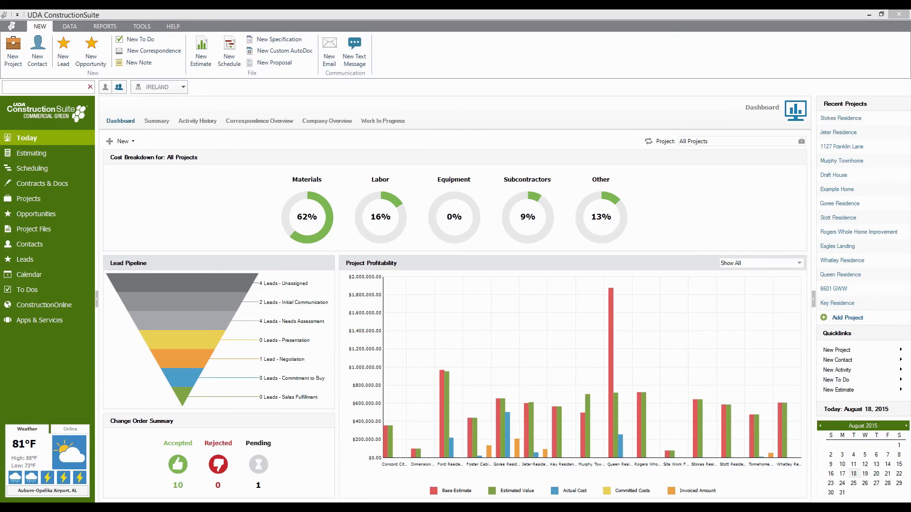
Open the Estimating dashboard and browse the template folders, ending on the Residential folder's templates.
click(607, 73)
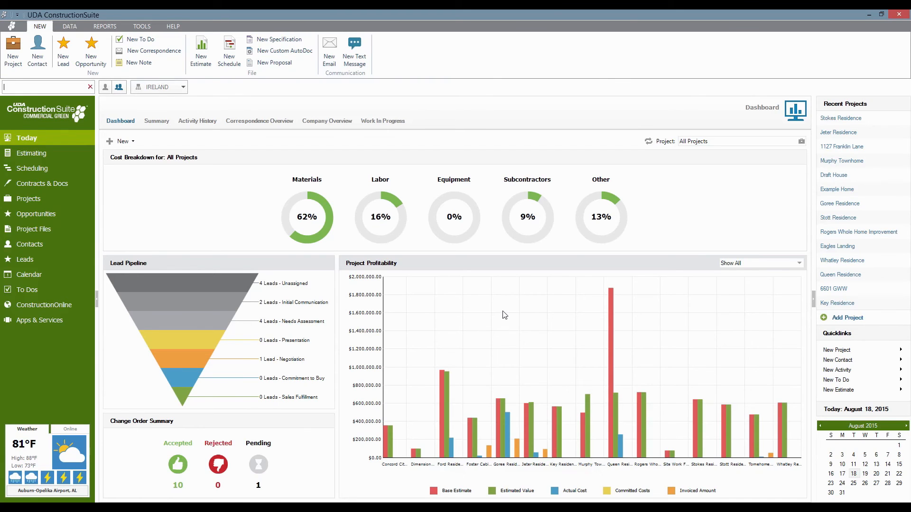
click(34, 160)
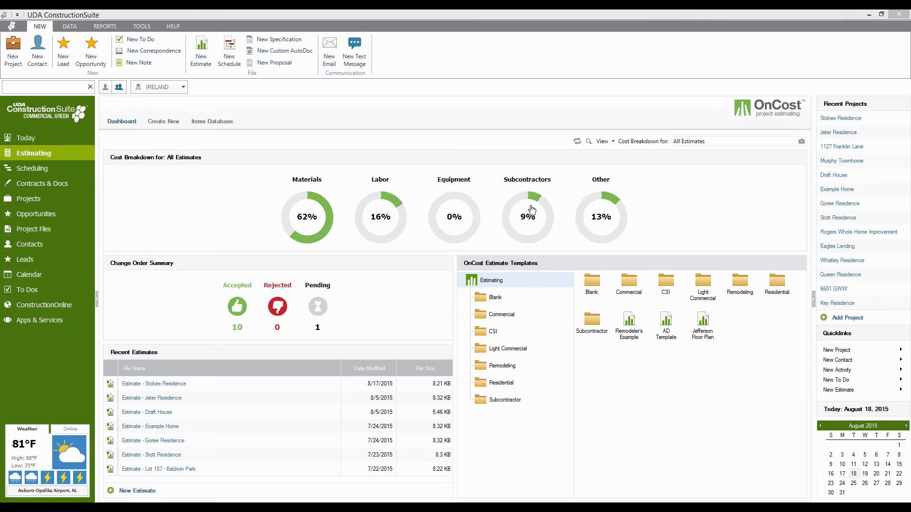
click(504, 318)
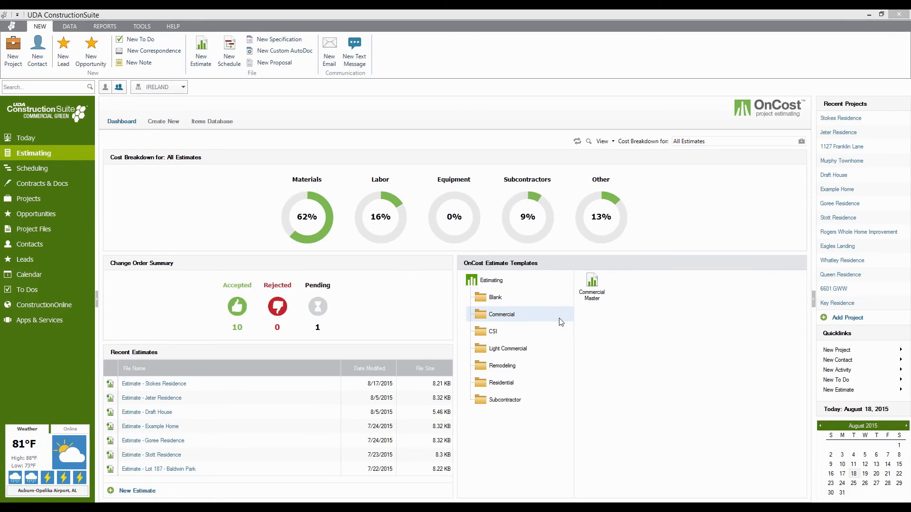
click(515, 351)
click(506, 379)
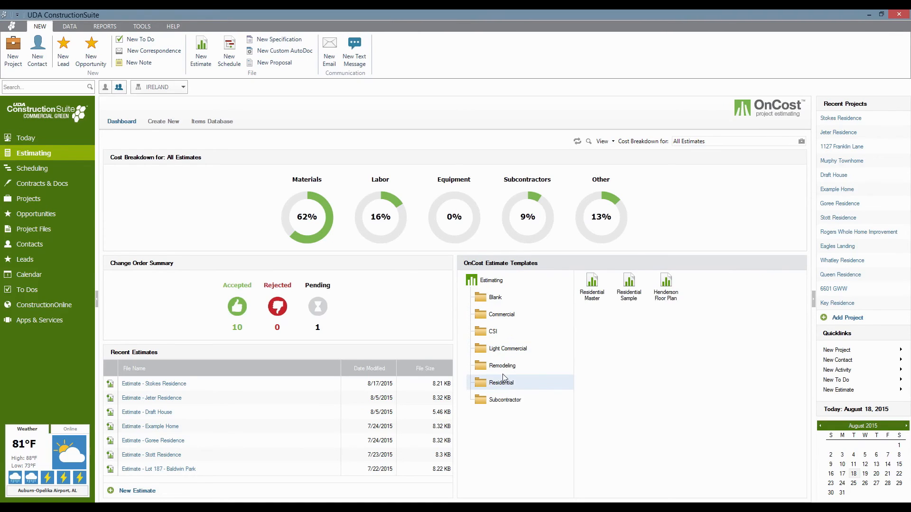
click(503, 369)
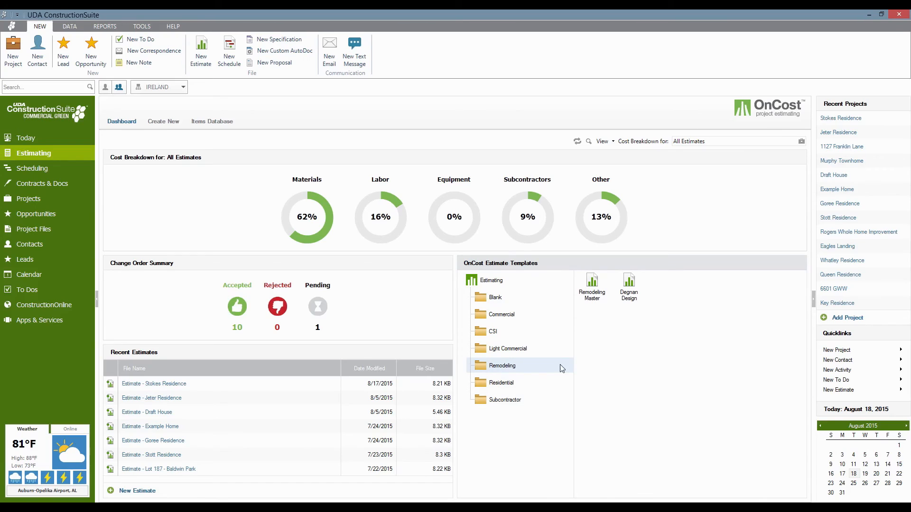
click(506, 383)
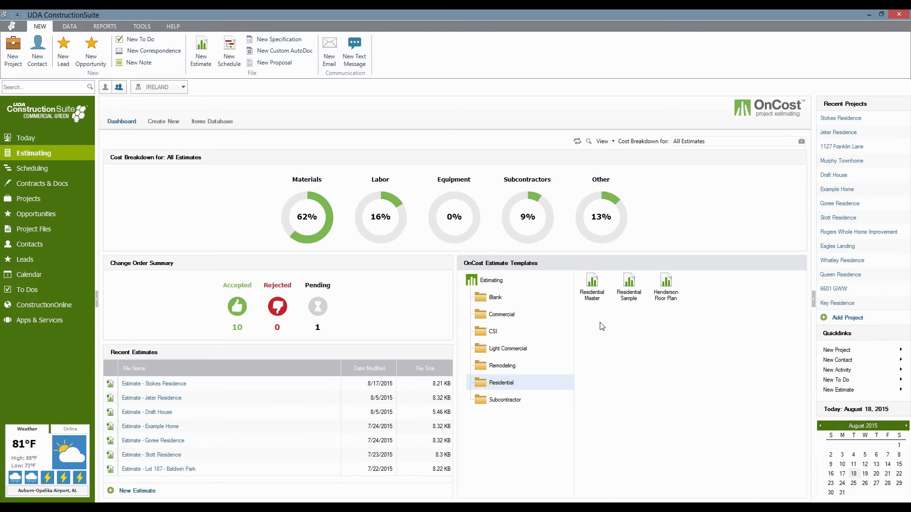
Choose Edit from the Residential Master template's context menu to open it for editing.
right_click(596, 288)
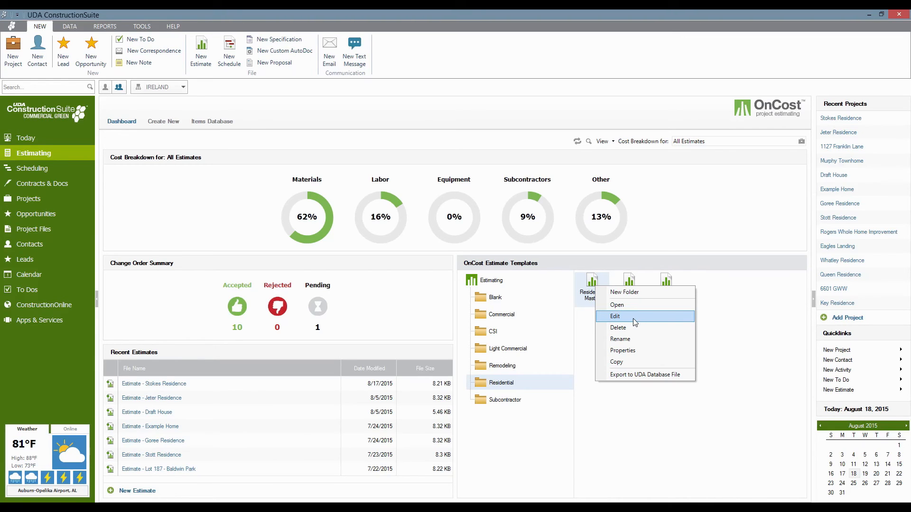
click(731, 335)
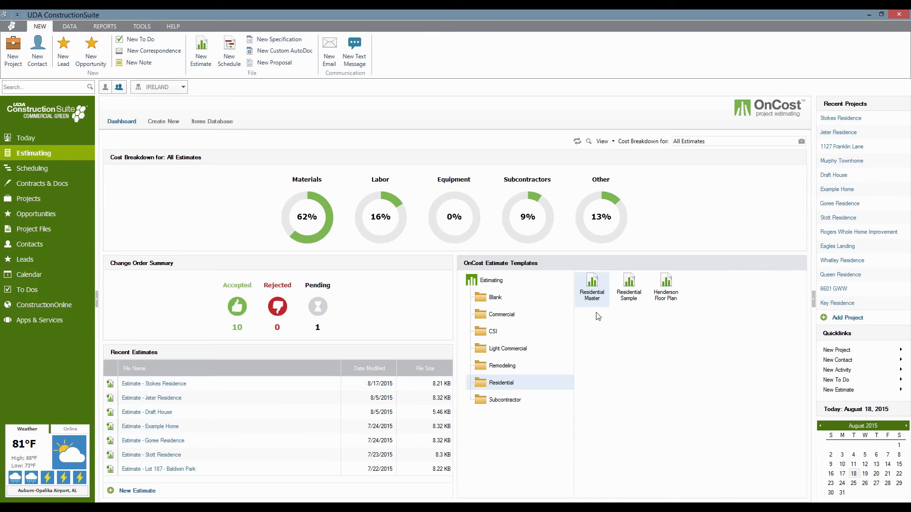
right_click(587, 287)
click(619, 317)
right_click(651, 414)
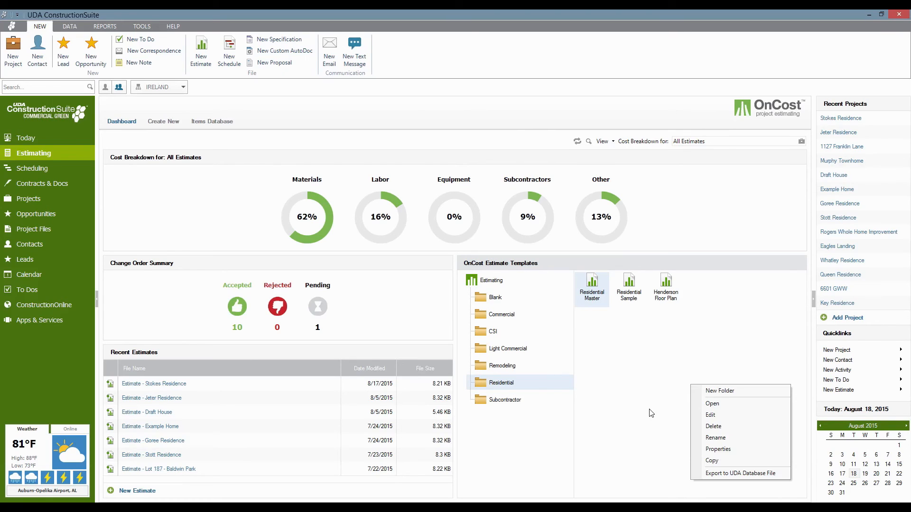
Jump from the Project Totals grid to the Lot Costs details on the Planning sheet.
click(651, 414)
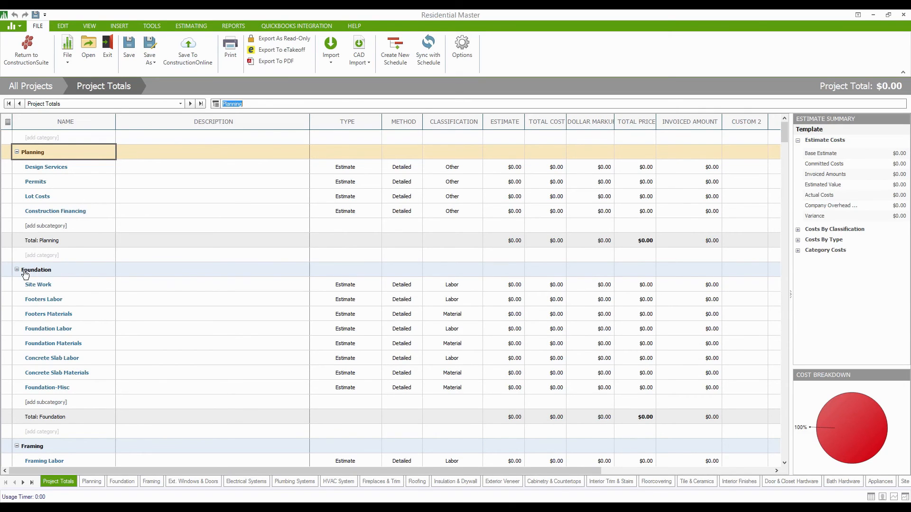
click(44, 201)
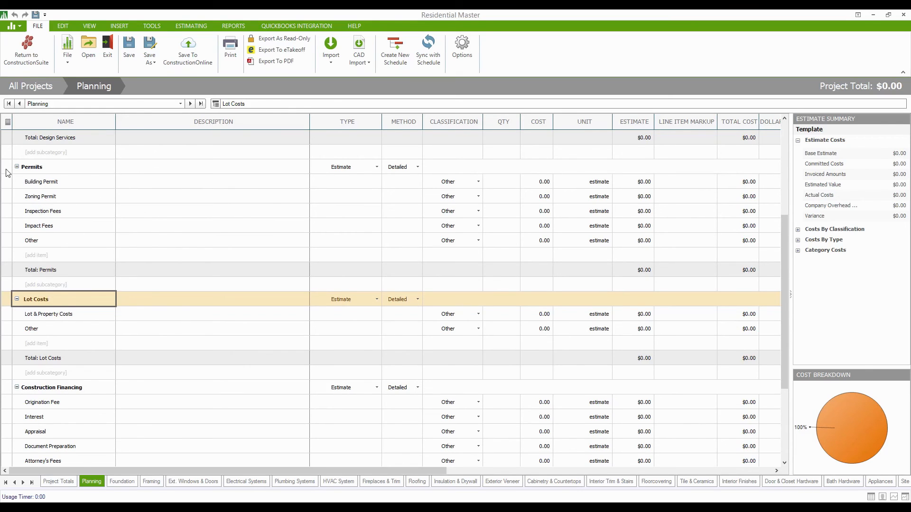
Scroll the Planning grid, then return to the Project Totals sheet.
scroll(85, 129, up, 3)
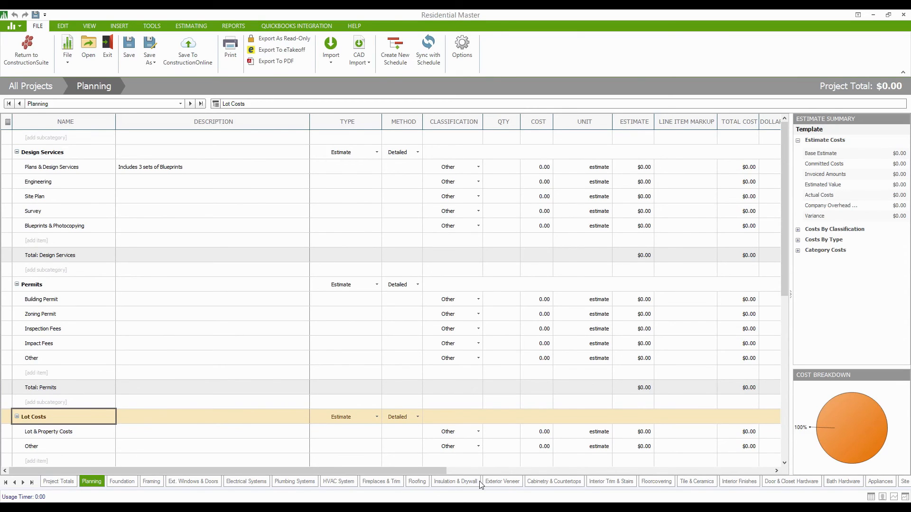
click(59, 482)
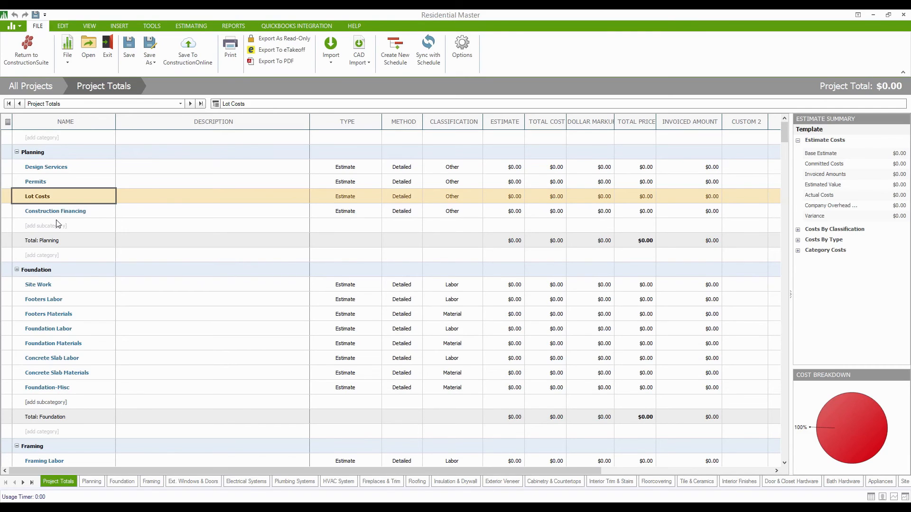
Give Design Services the general category note 'Includes 3 printed copies of the plans'.
double_click(11, 168)
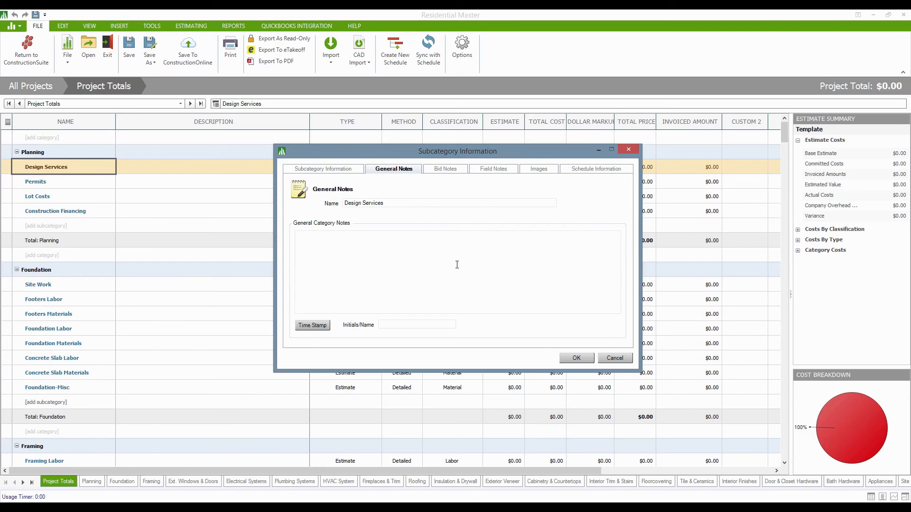
click(457, 264)
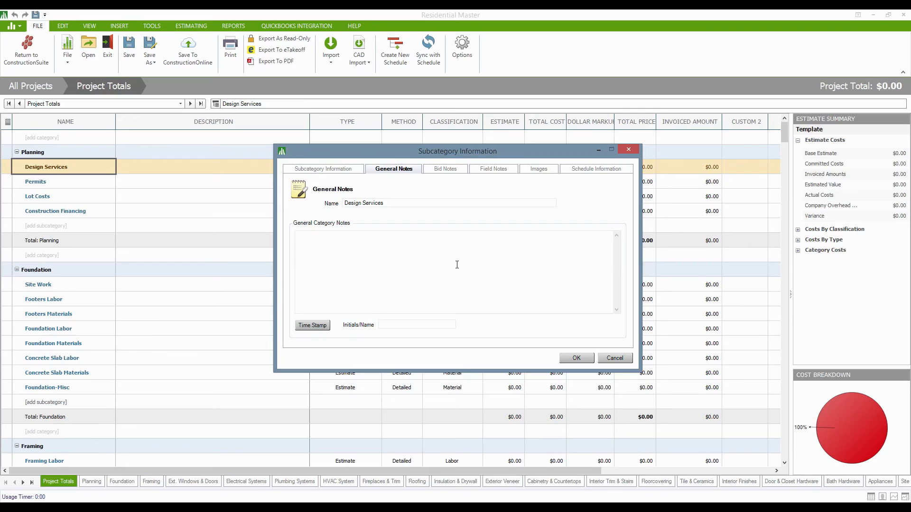
text(Includes 3 printed copies of the plans)
Review the Design Services Bid Notes, then its empty Field Notes page.
click(448, 170)
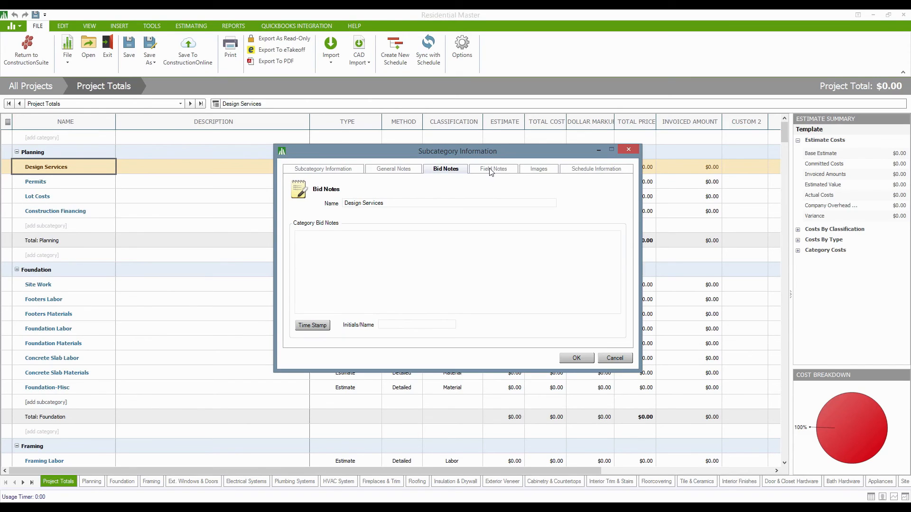
click(490, 170)
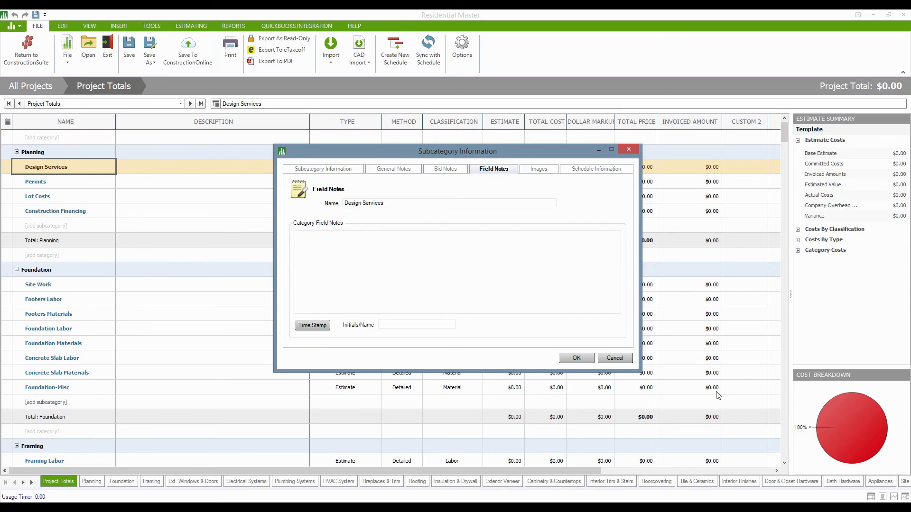
Confirm the Design Services subcategory information with OK, back on Project Totals.
click(575, 358)
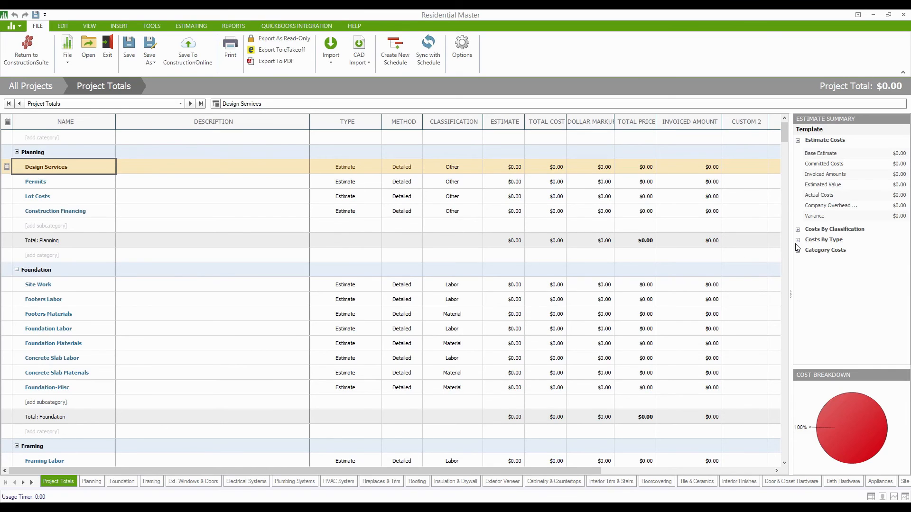
Expand Costs By Classification in the Estimate Summary, then switch to the Planning sheet.
click(798, 230)
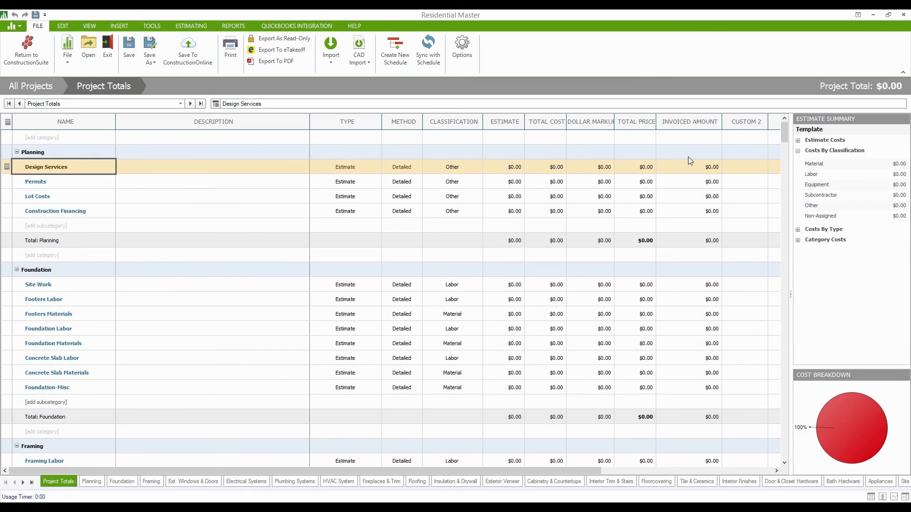
click(35, 153)
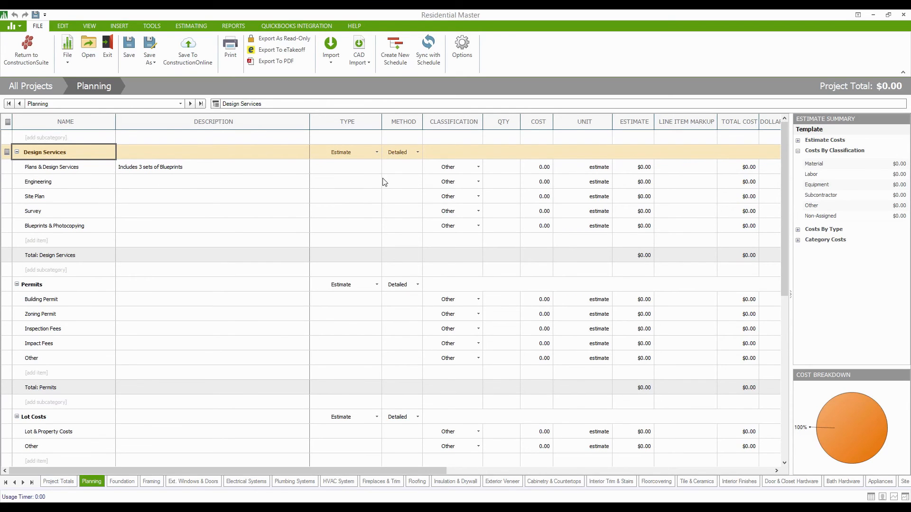
Drop down the Type list for the Design Services row.
click(378, 152)
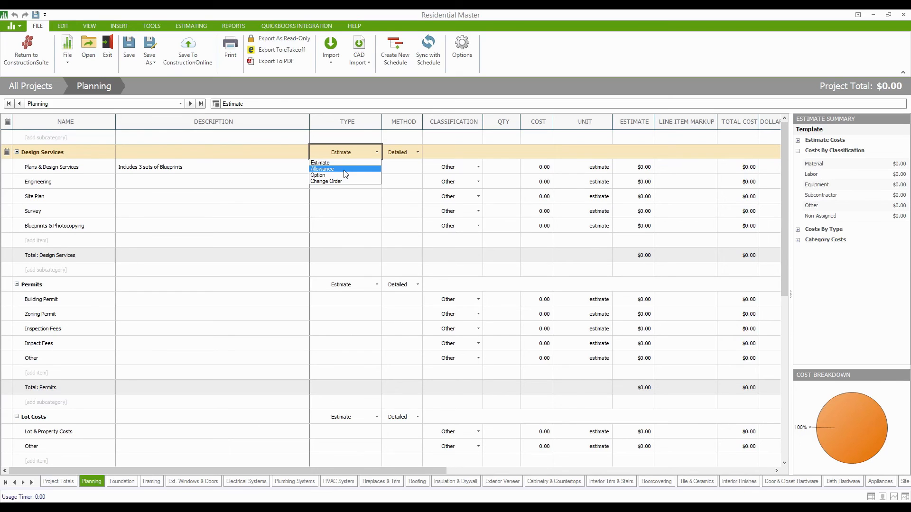
Keep Design Services as Estimate and list its methods: Lump Sum, Detailed, Inactive.
click(412, 150)
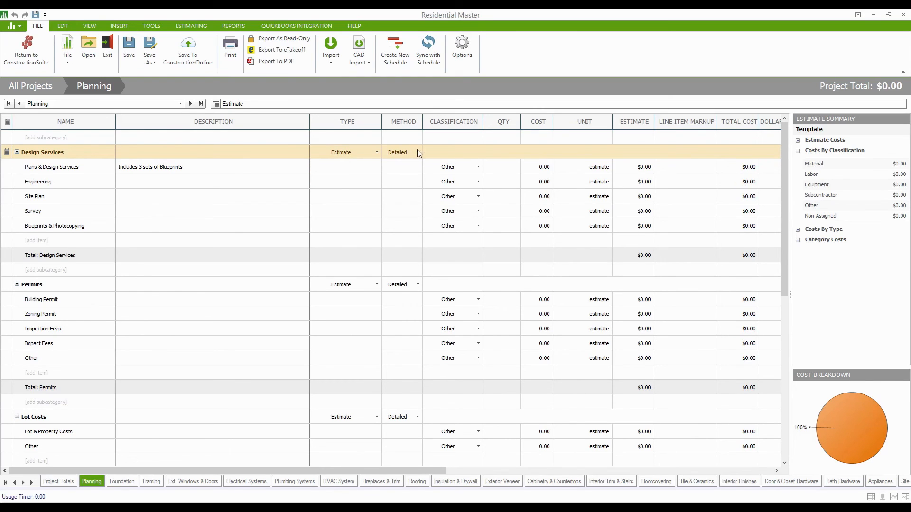
click(417, 153)
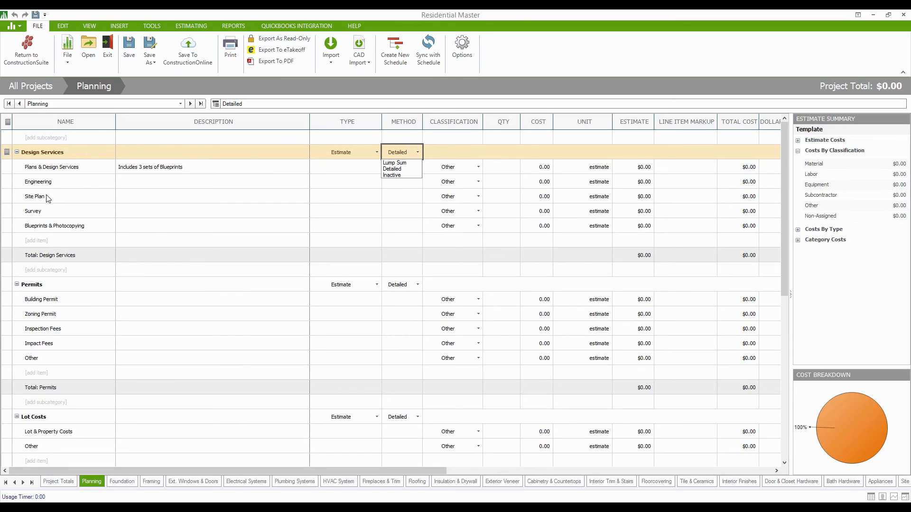
Make Design Services a 5,000.00 lump sum, then switch its method back to Detailed.
click(408, 164)
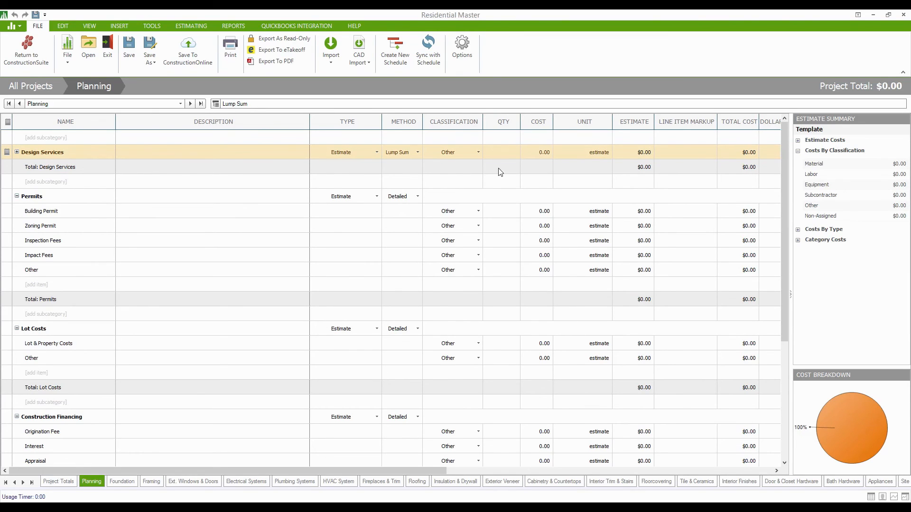
click(545, 152)
text(5000)
click(503, 153)
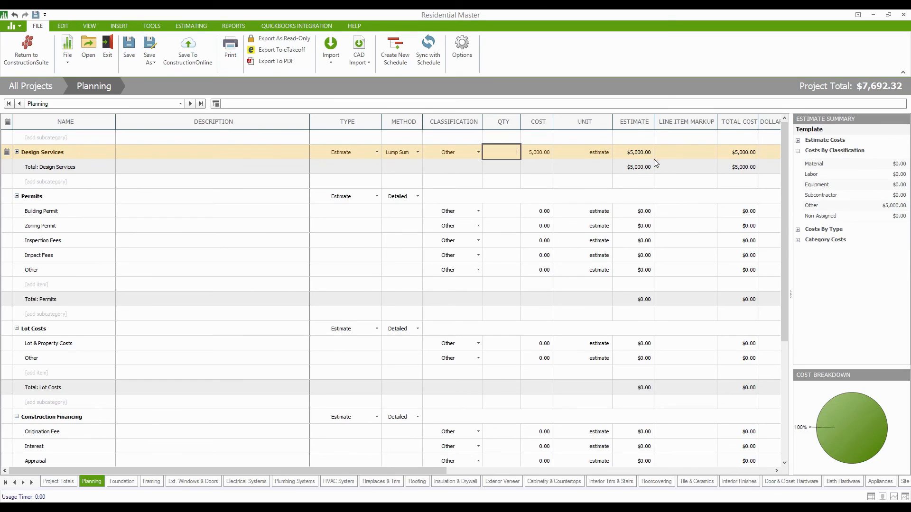
click(407, 151)
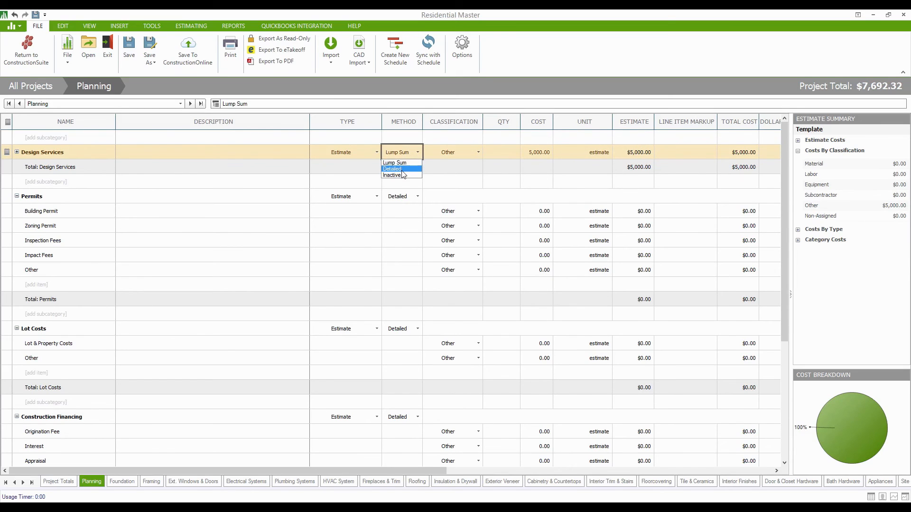
click(401, 170)
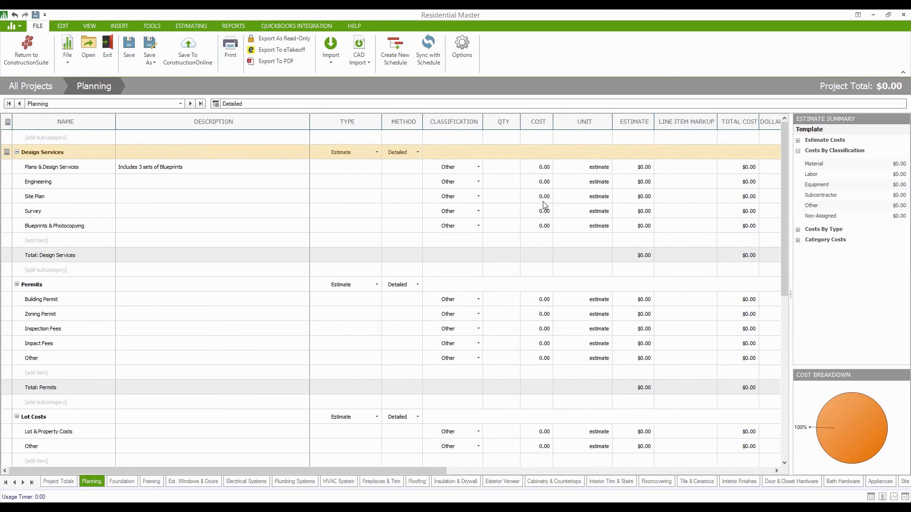
Change Design Services to the Lump Sum method and select its QTY cell.
click(412, 152)
click(406, 164)
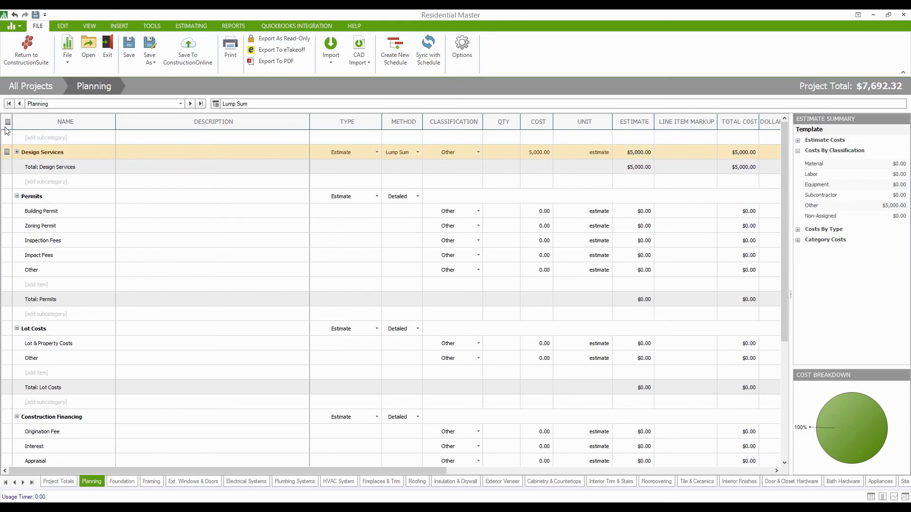
click(502, 157)
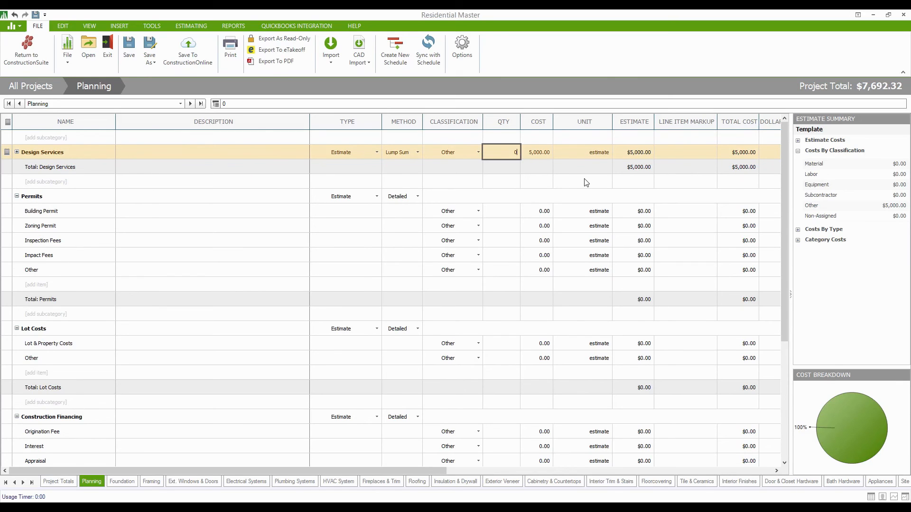
Set the Design Services quantity to 0 and bring up its Units list.
key(Return)
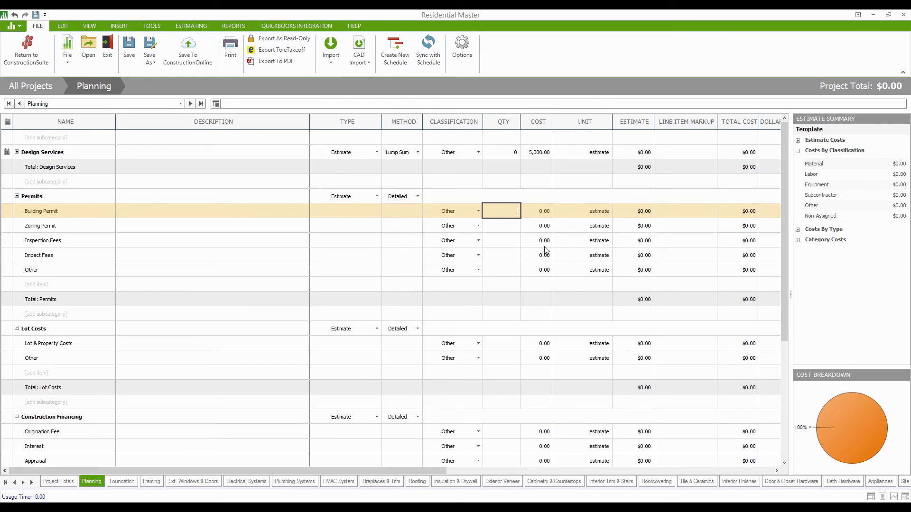
double_click(584, 156)
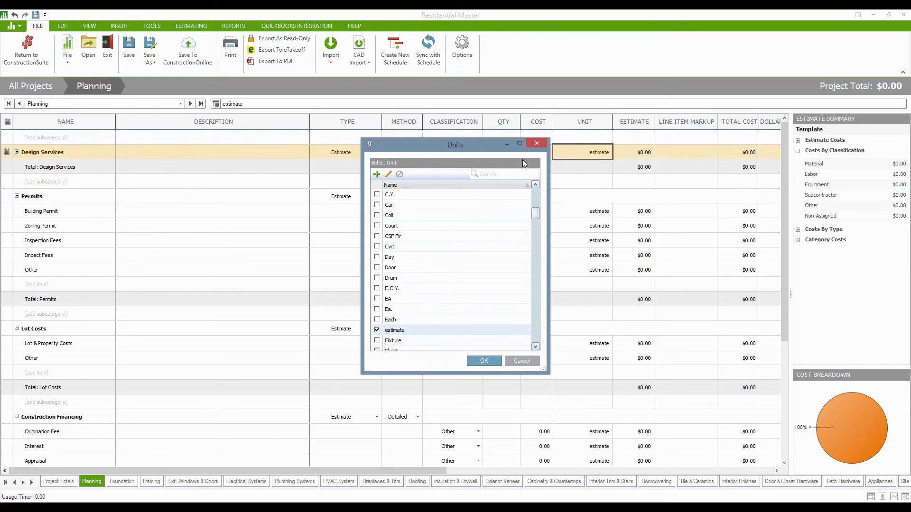
Search the Units list for 'per unit', then tick 'per unit' for Design Services and confirm.
click(498, 172)
text(per unit)
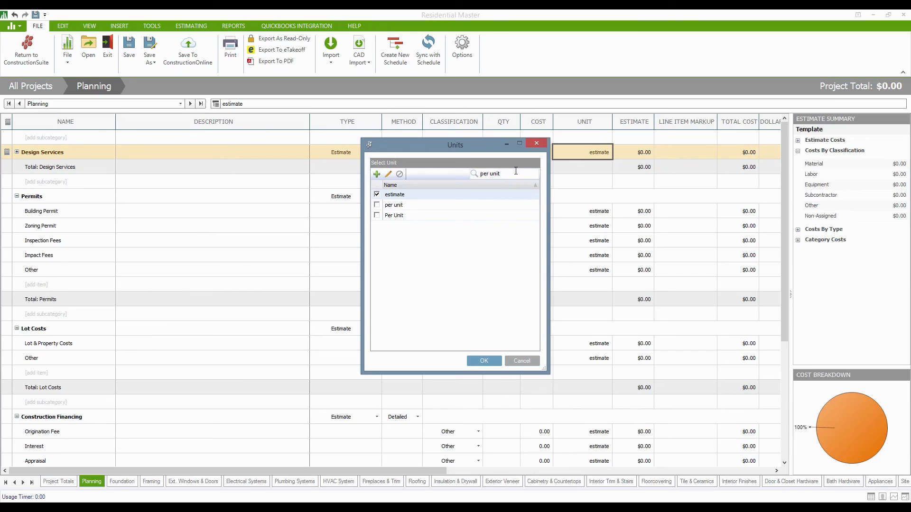
key(BackSpace)
key(BackSpace)
key(BackSpace)
key(BackSpace)
key(BackSpace)
key(BackSpace)
key(BackSpace)
key(BackSpace)
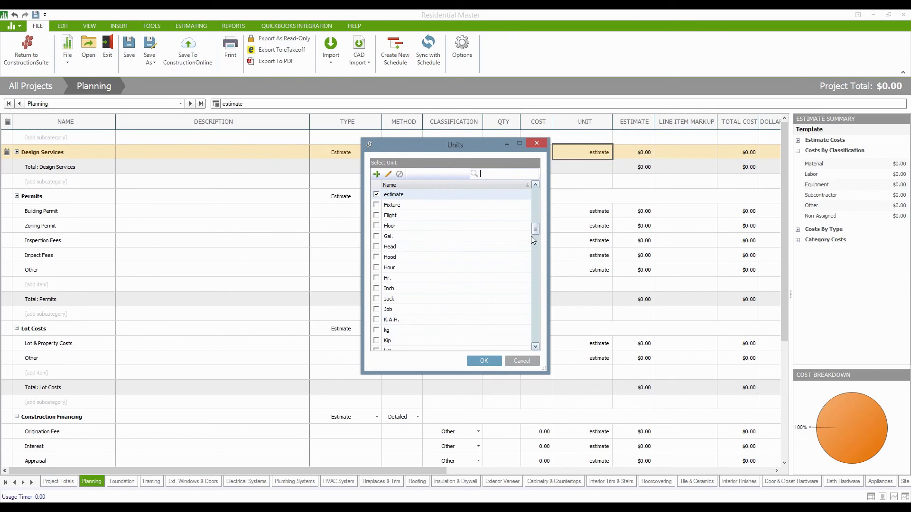
scroll(509, 267, down, 1)
scroll(509, 268, down, 10)
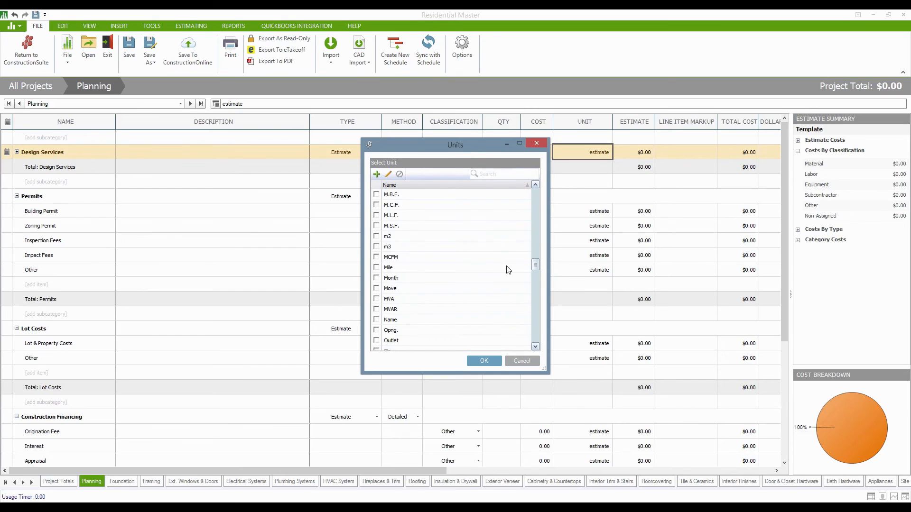
scroll(509, 270, down, 3)
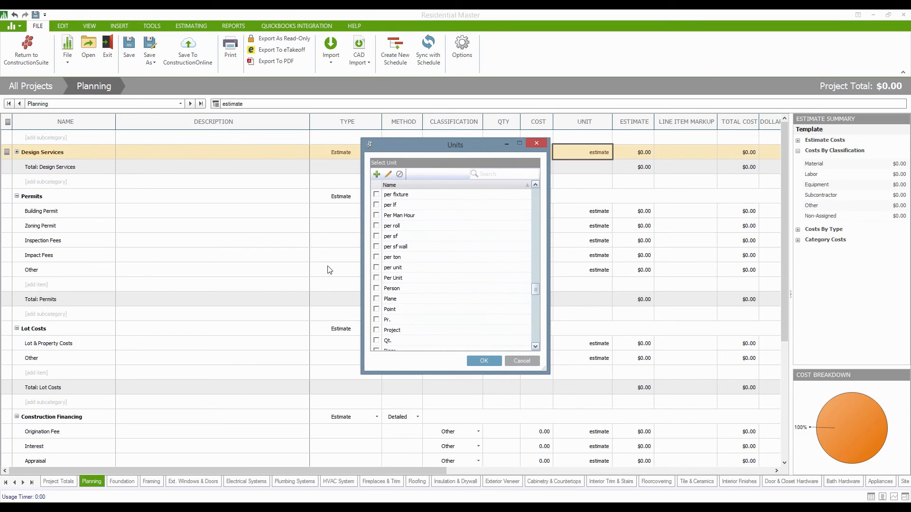
click(376, 267)
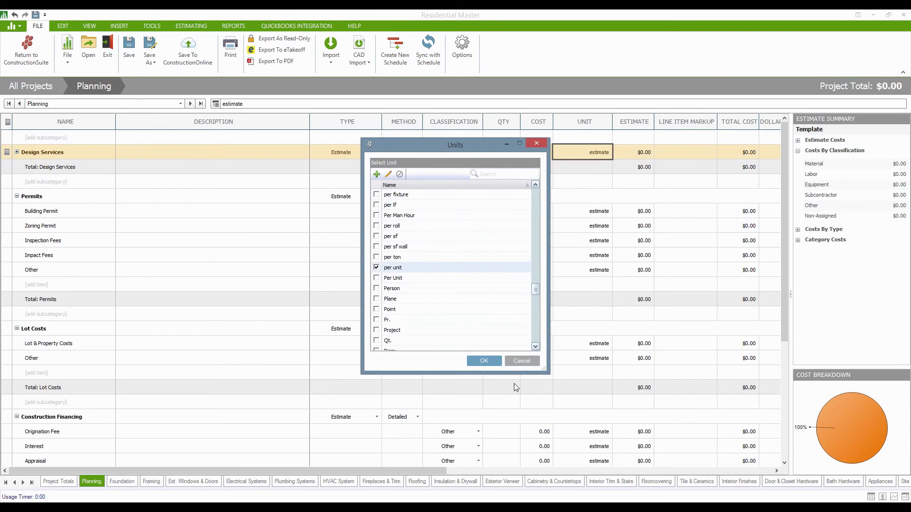
click(494, 360)
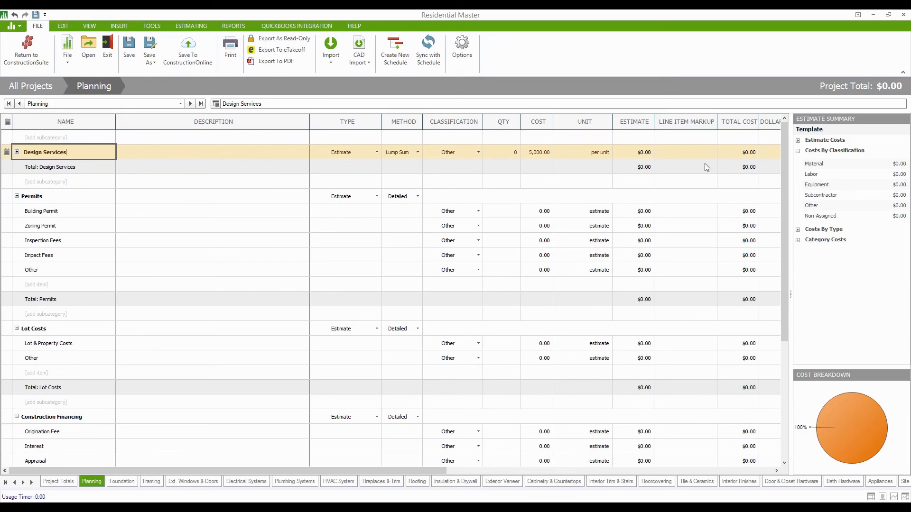
Move the Total Cost column so it sits just before Line Item Markup.
click(743, 123)
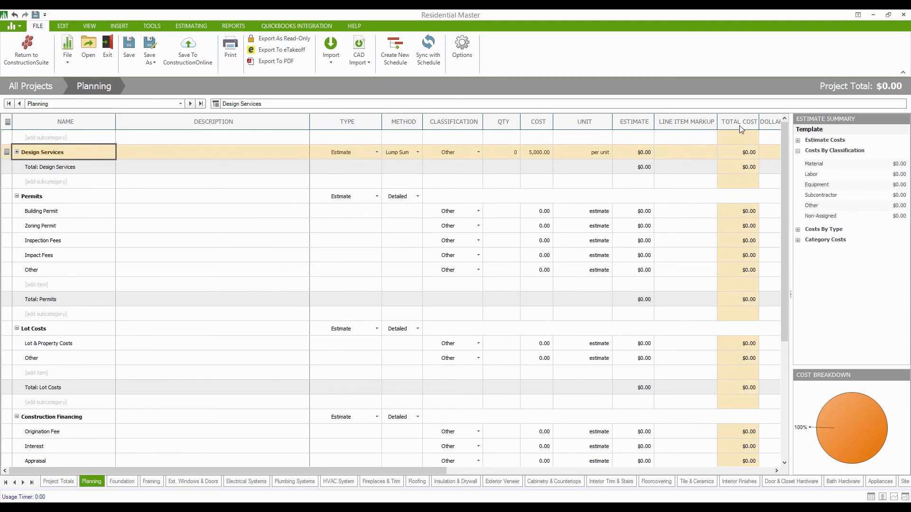
drag(738, 133, 662, 134)
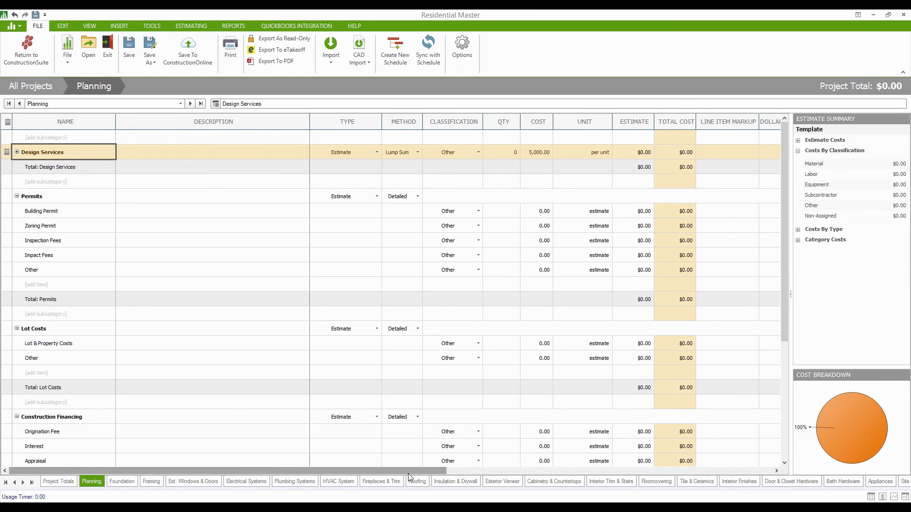
drag(408, 474, 521, 474)
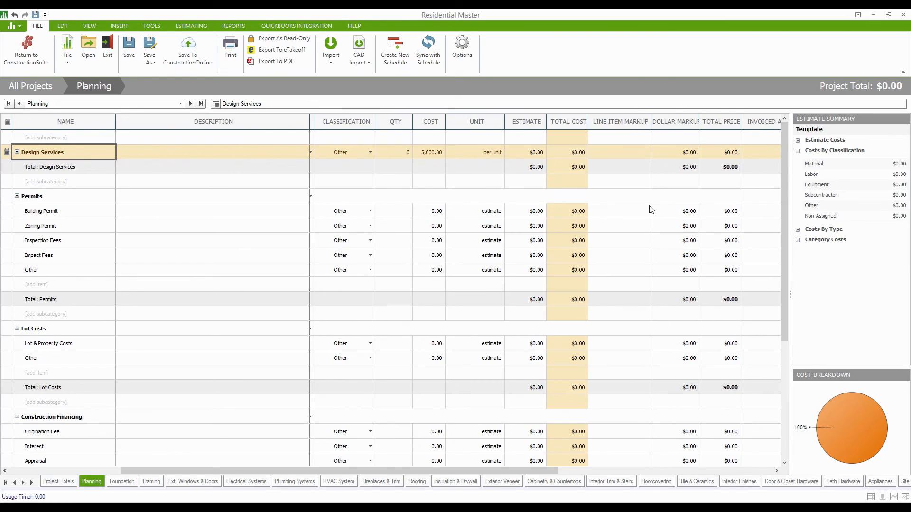
Override the Design Services line item markup with 10%.
click(616, 151)
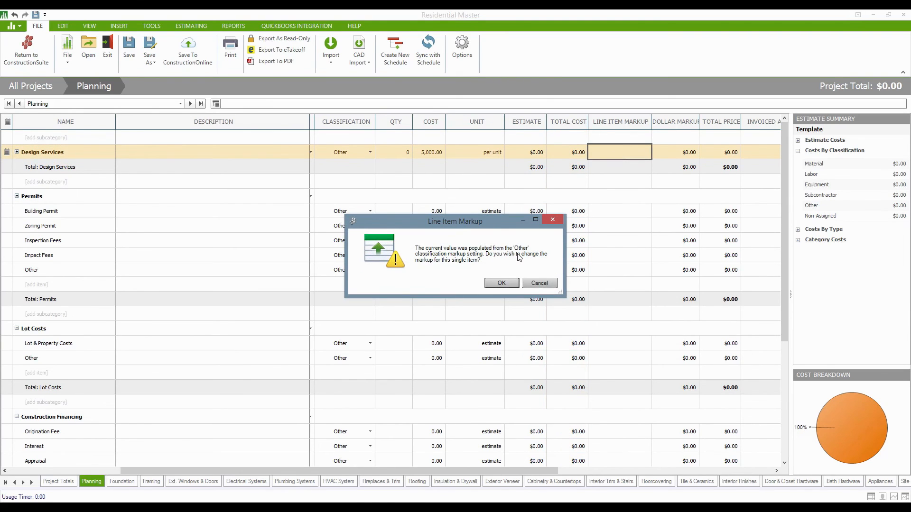
click(501, 283)
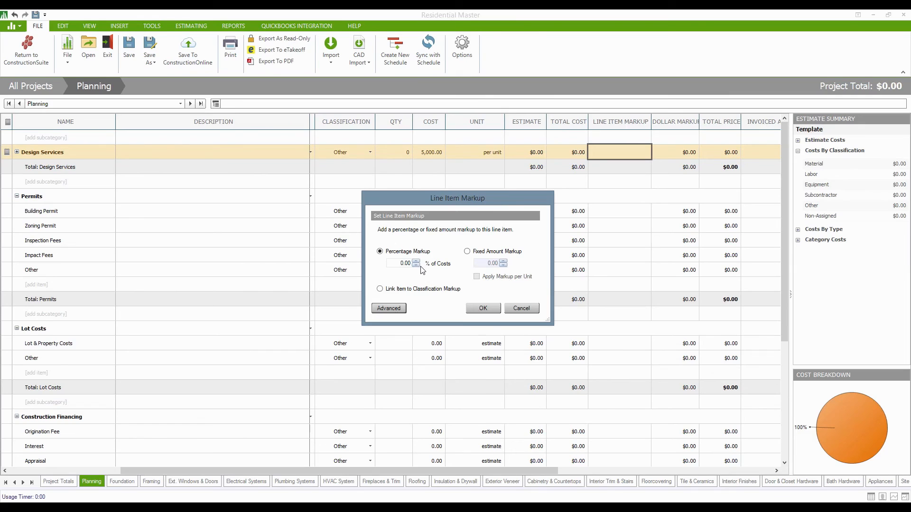
click(399, 264)
text(10)
click(487, 310)
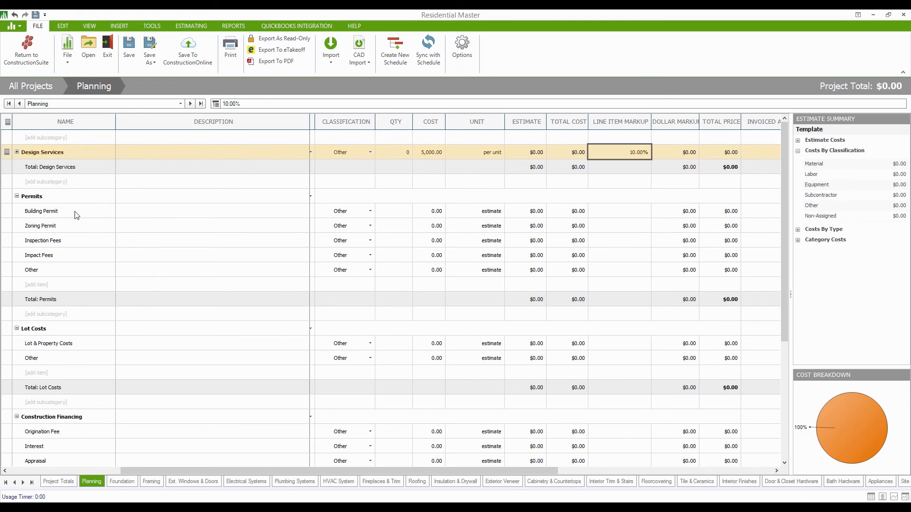
Override Zoning Permit's line item markup with 15%, then start editing Building Permit's markup.
click(619, 231)
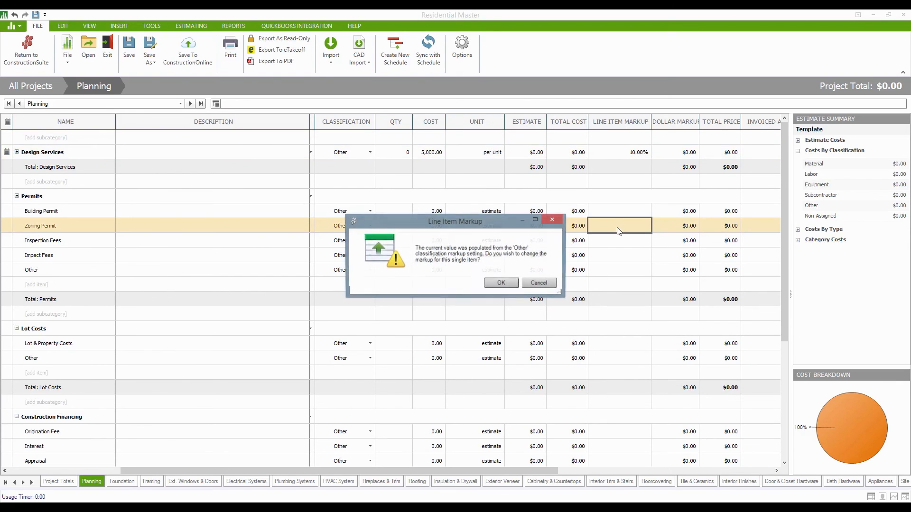
click(501, 283)
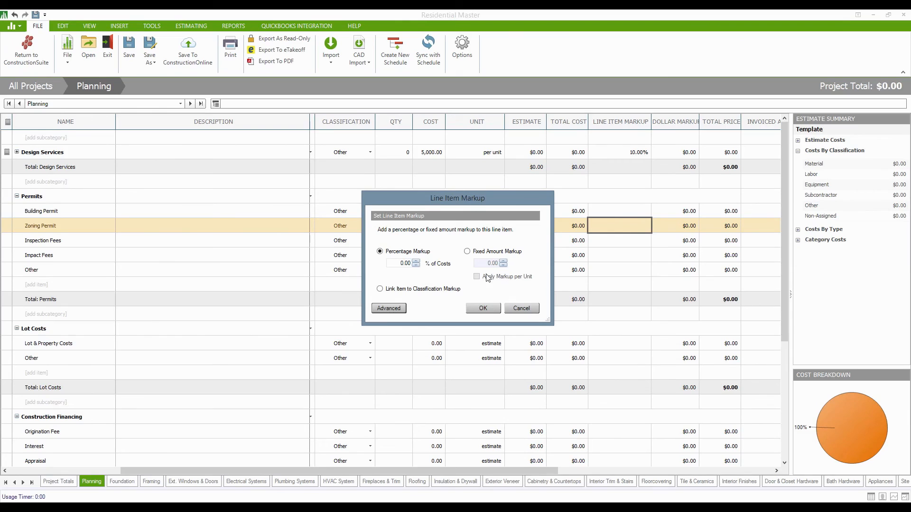
click(385, 266)
text(152)
key(BackSpace)
key(BackSpace)
click(483, 309)
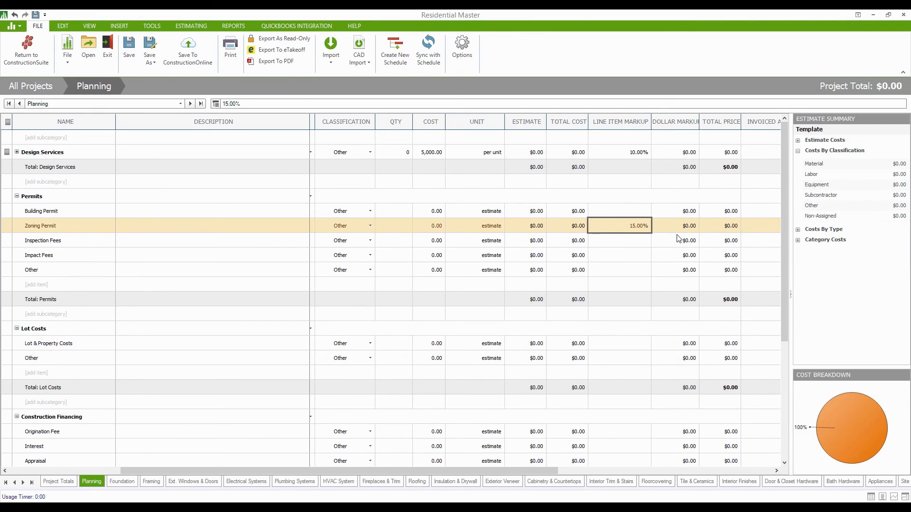
click(612, 216)
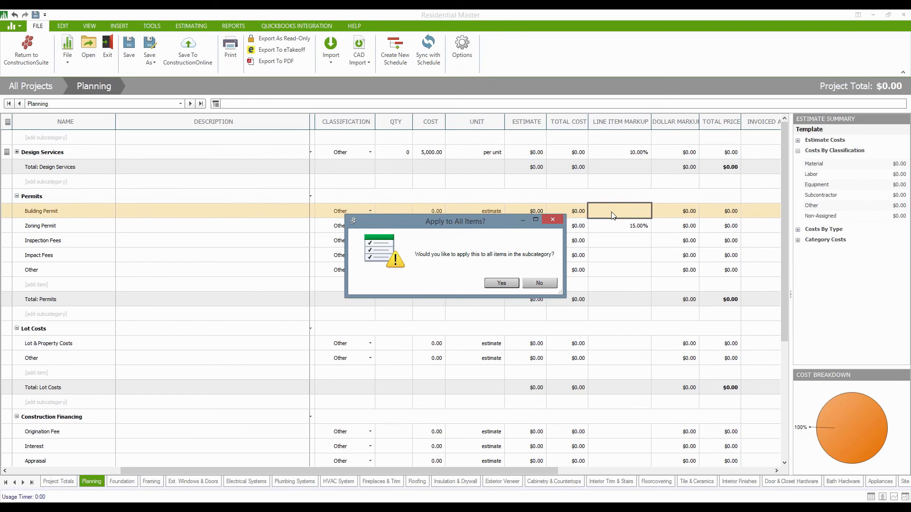
Apply a 15% line item markup to every Permits item, overriding the classification markup.
click(501, 283)
click(501, 283)
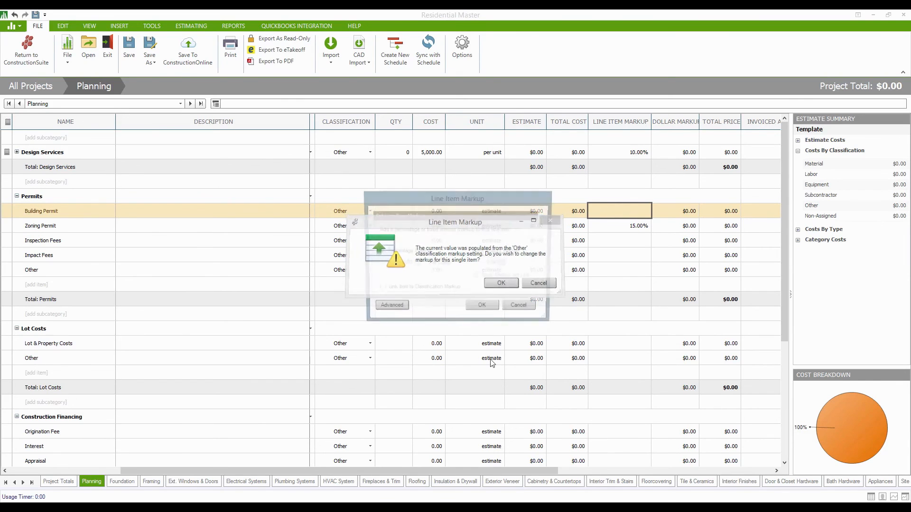
double_click(400, 264)
text(15.)
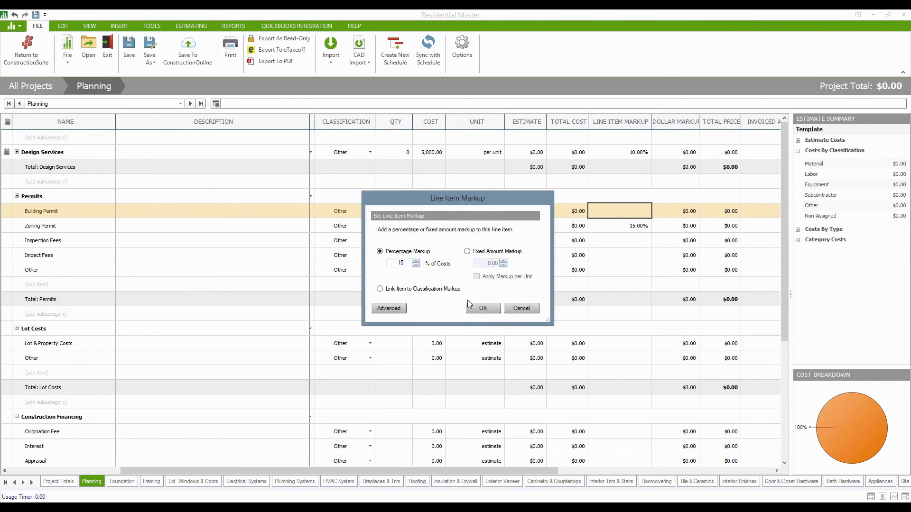
click(470, 308)
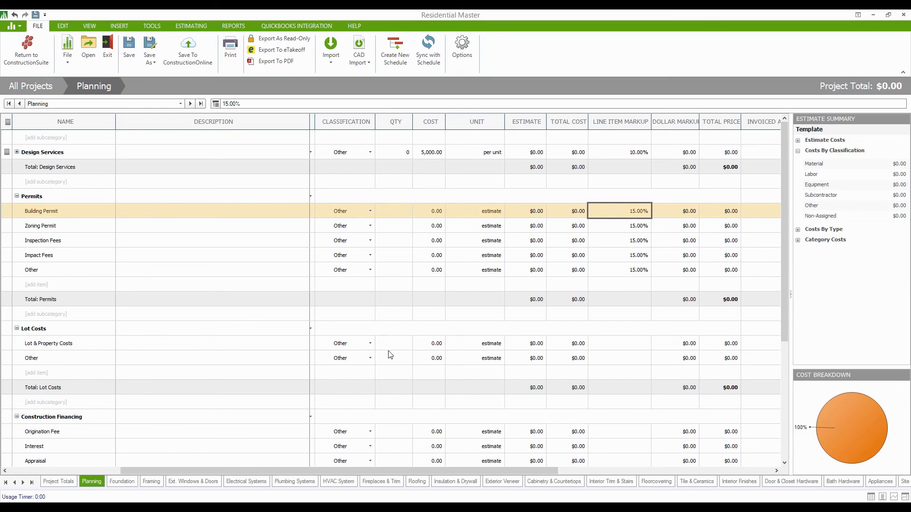
click(191, 26)
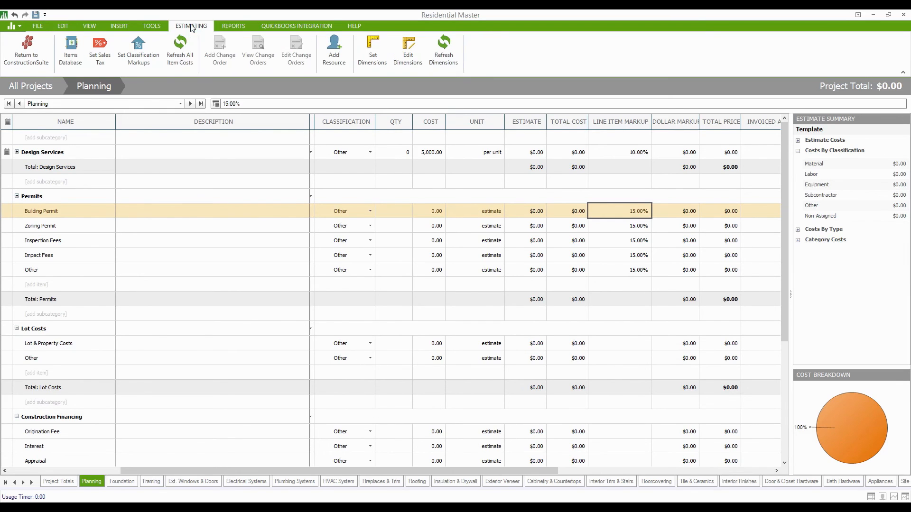
Set the Other classification markup to 15% in Set Classification Markups.
click(147, 59)
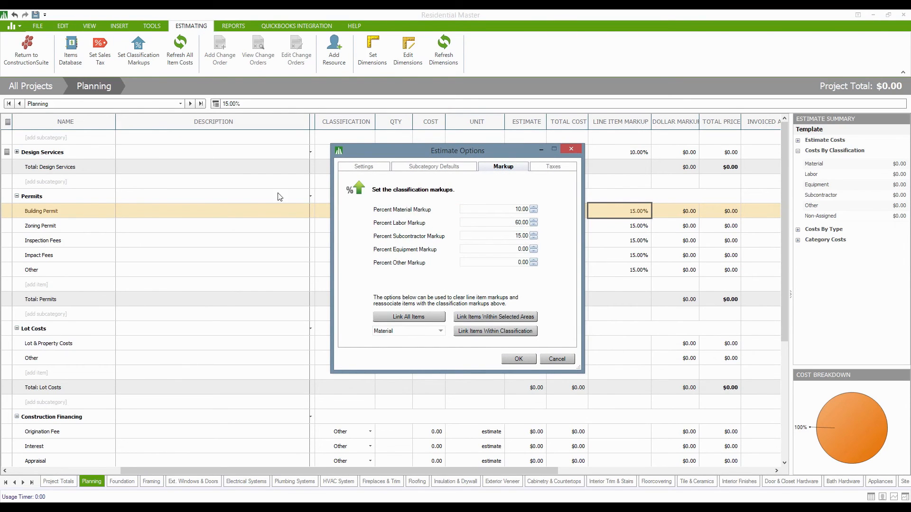
click(511, 263)
text(15.)
click(518, 357)
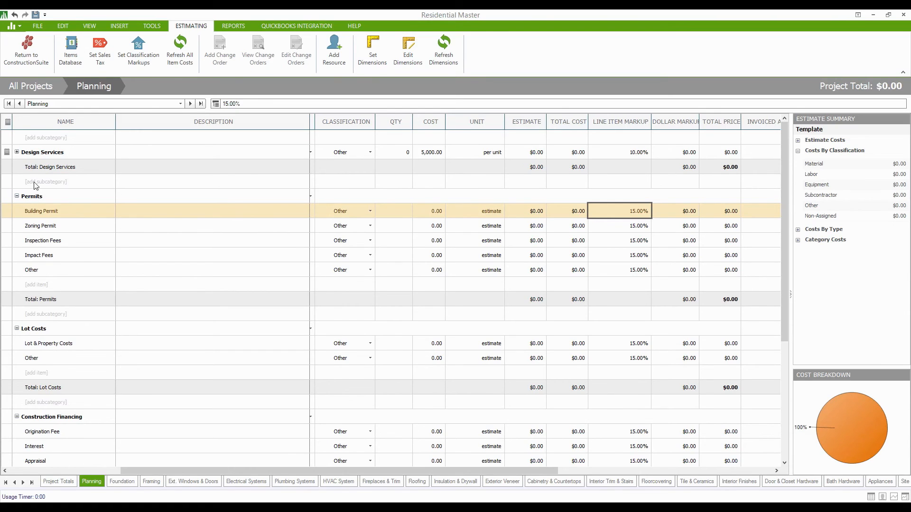
click(153, 56)
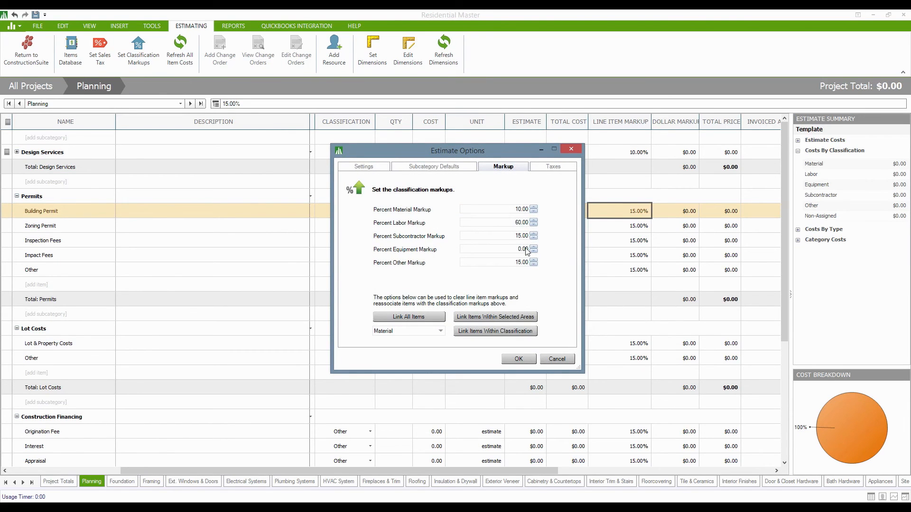
click(524, 360)
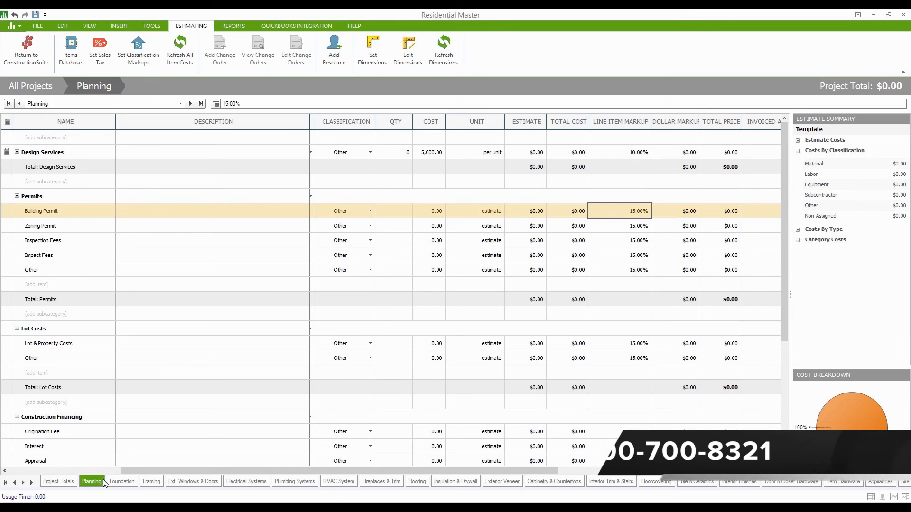
Jump to the Company Overhead & Margin sheet using the last-sheet arrow.
click(31, 483)
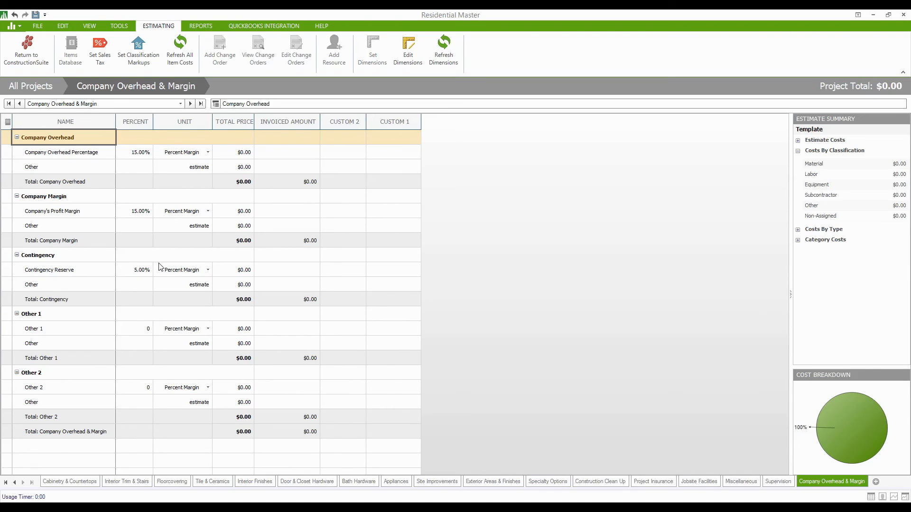
click(207, 152)
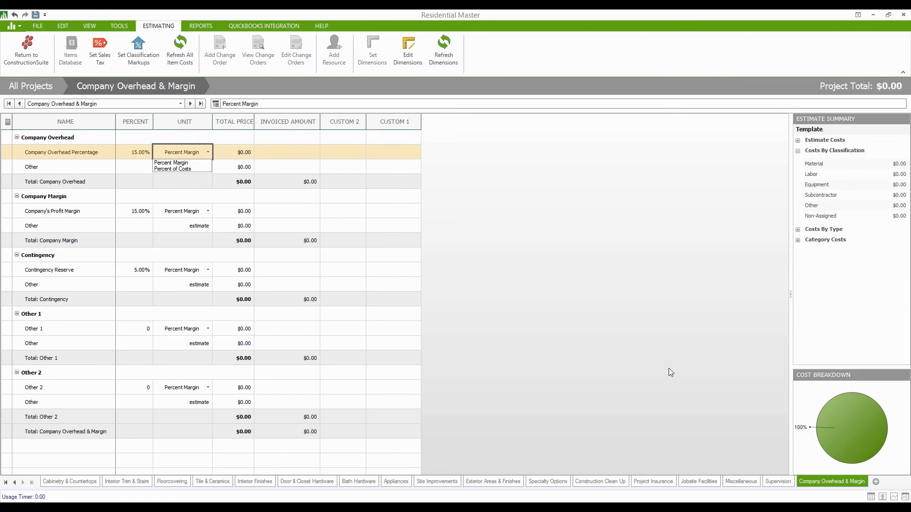
click(782, 483)
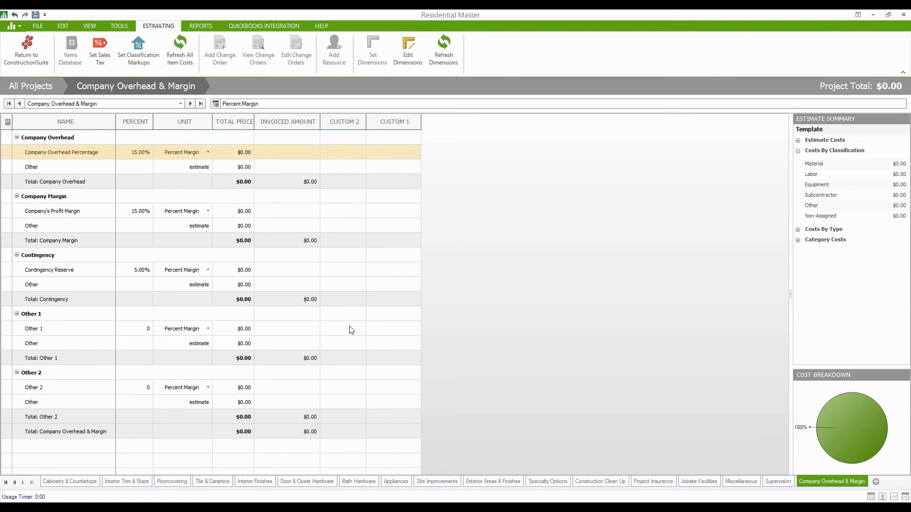
Clear the line item markups on all Supervision items, overriding the classification markup.
click(781, 482)
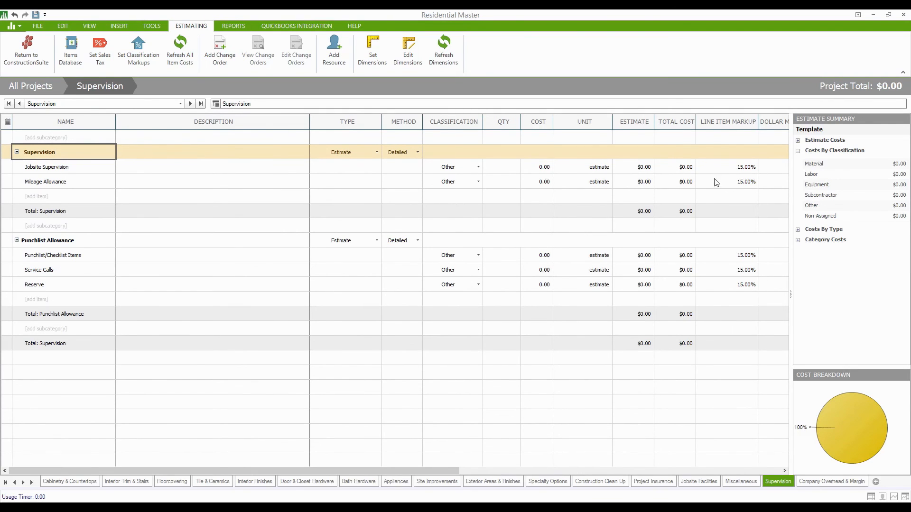
click(726, 171)
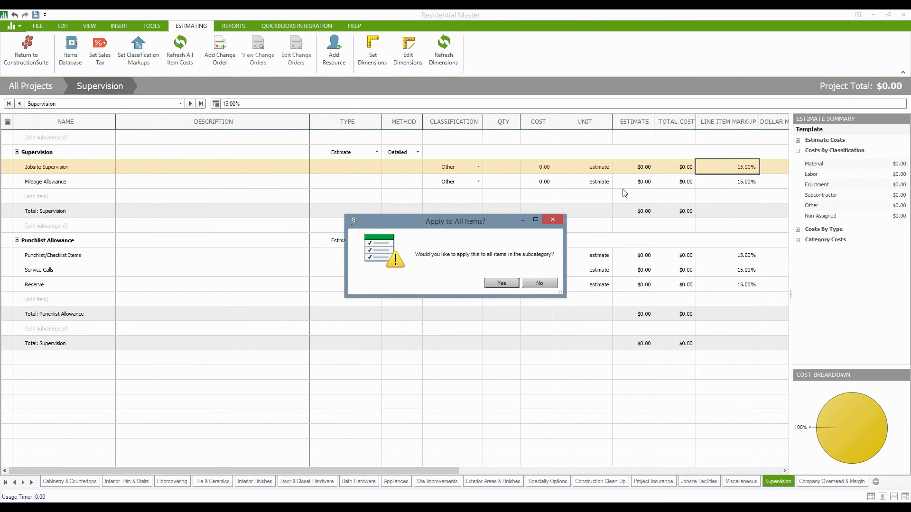
click(510, 283)
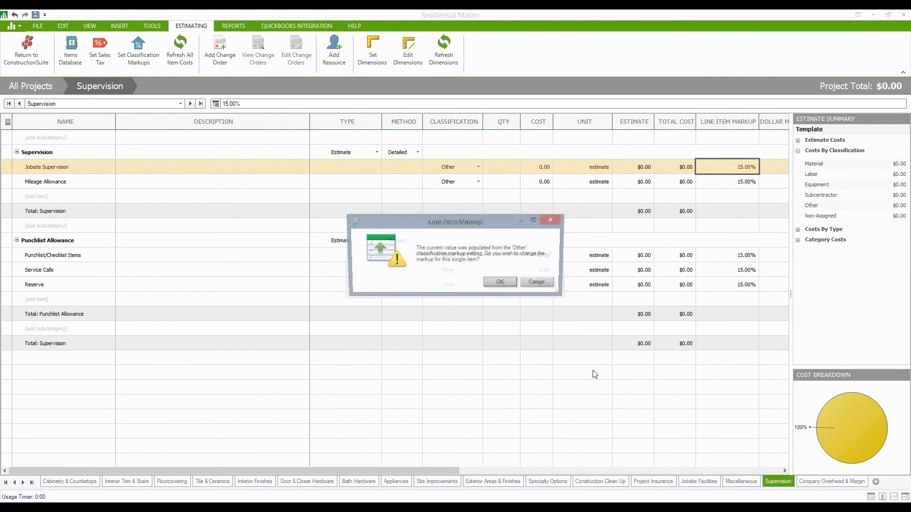
click(510, 280)
click(483, 308)
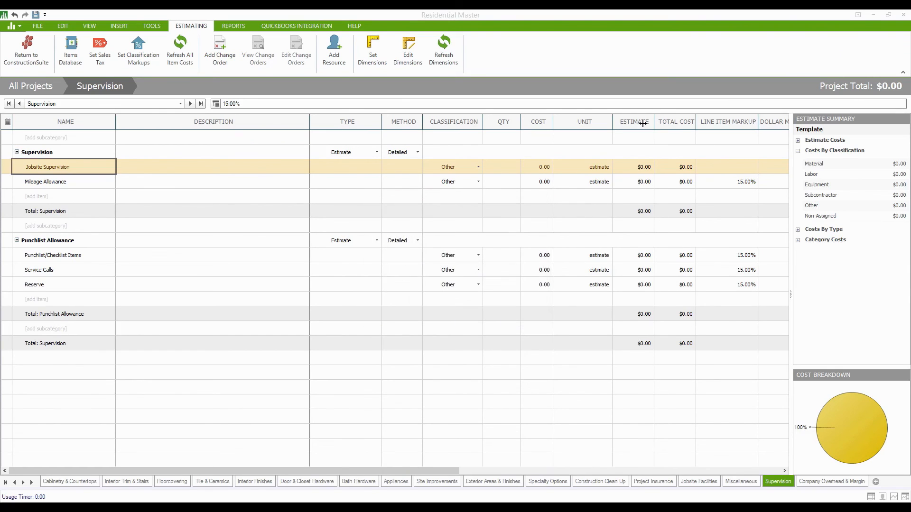
Set Jobsite Supervision's cost to 100,000.00.
click(533, 166)
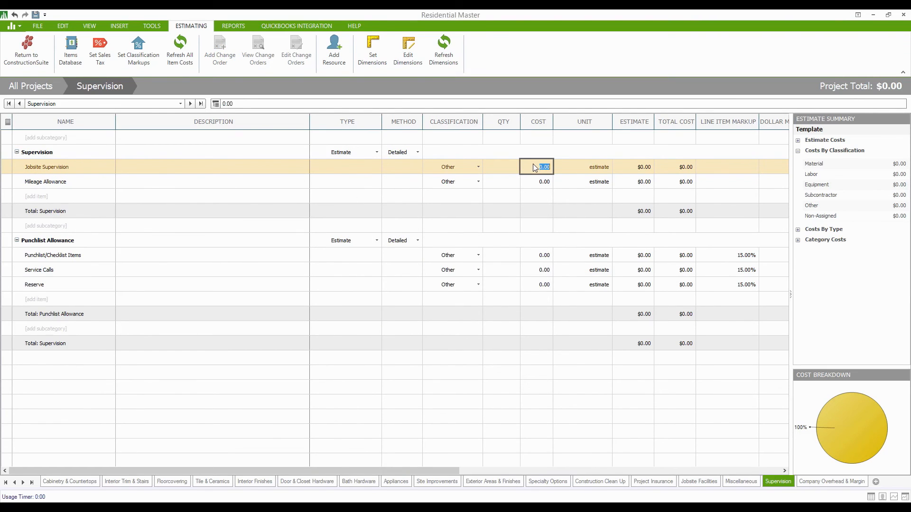
text(100)
key(Return)
click(538, 171)
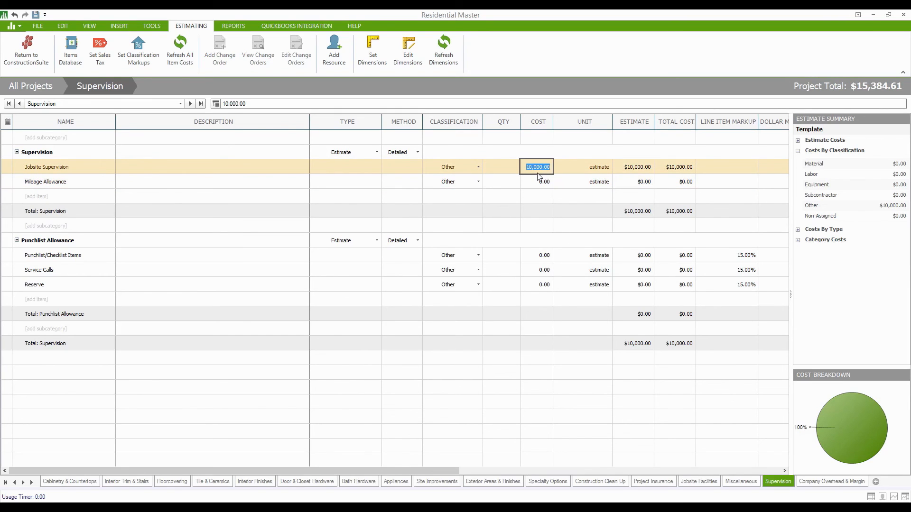
text(100000)
key(Return)
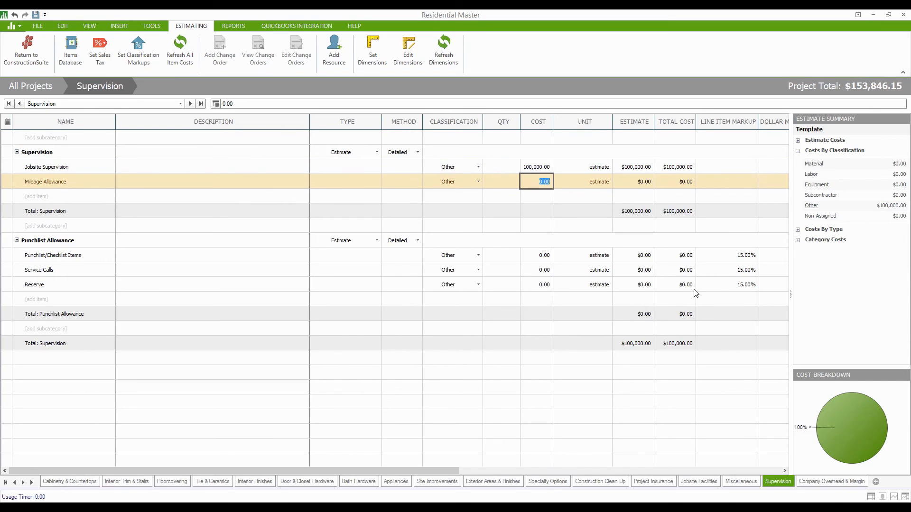
Set the Overhead, Profit Margin and Contingency Reserve units to Percent of Costs.
click(826, 485)
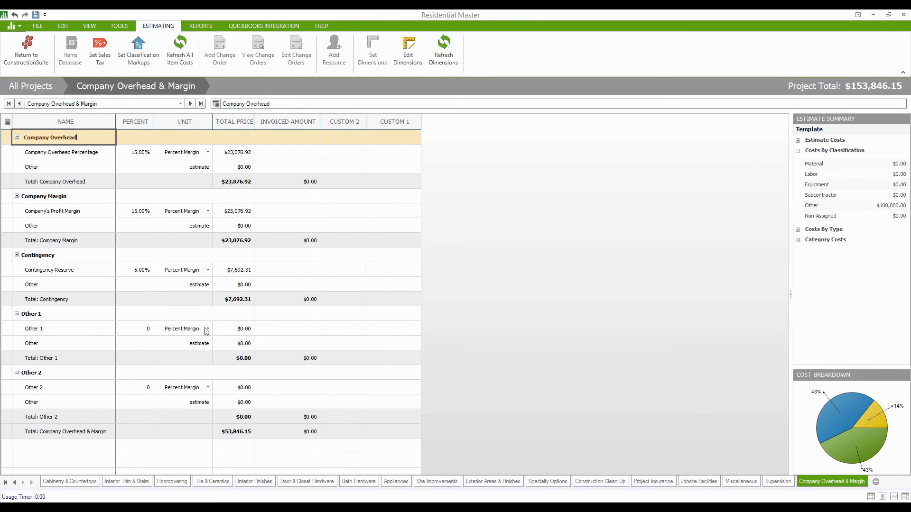
click(202, 152)
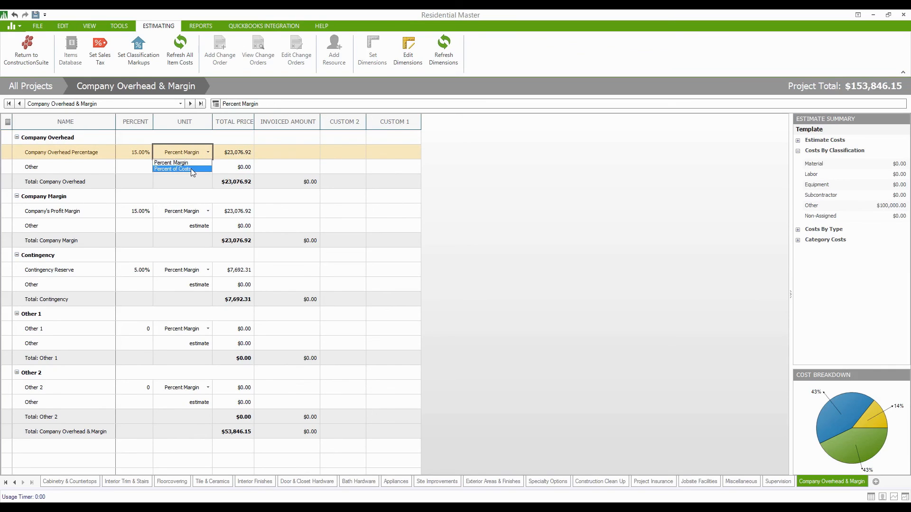
click(191, 169)
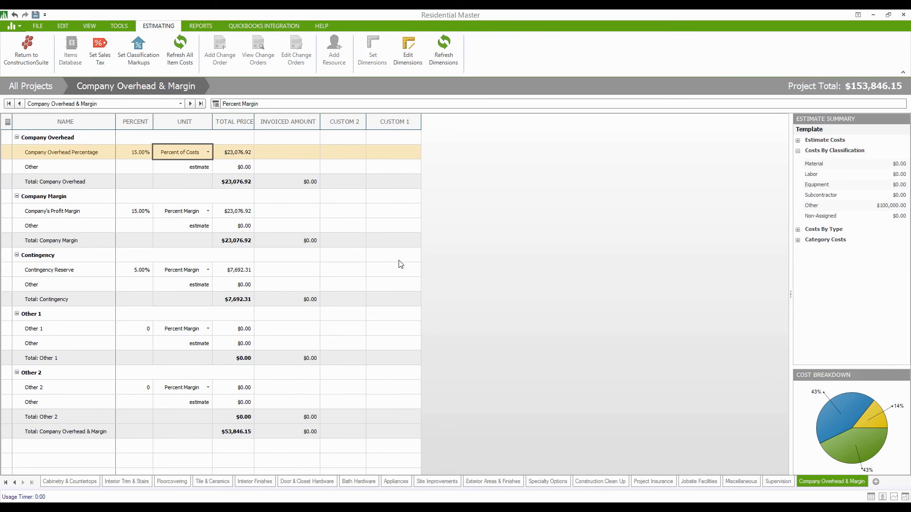
click(206, 212)
click(201, 227)
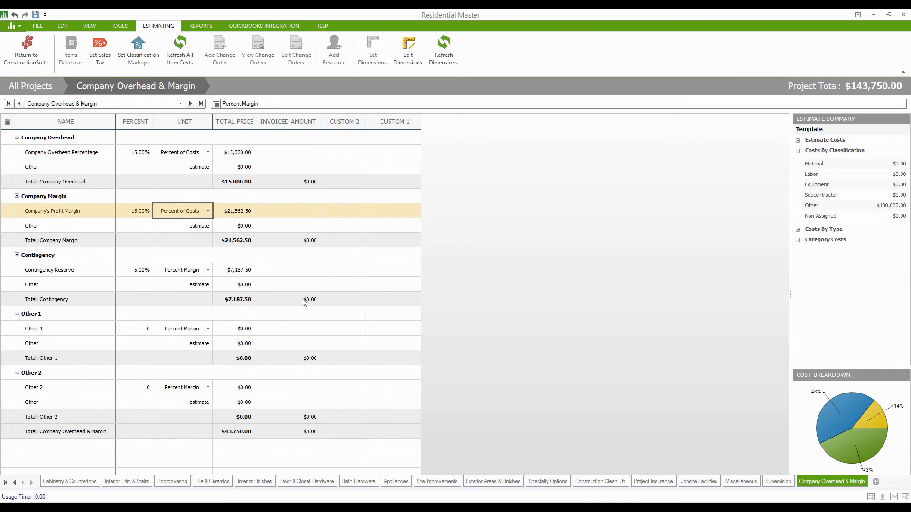
click(195, 271)
click(197, 286)
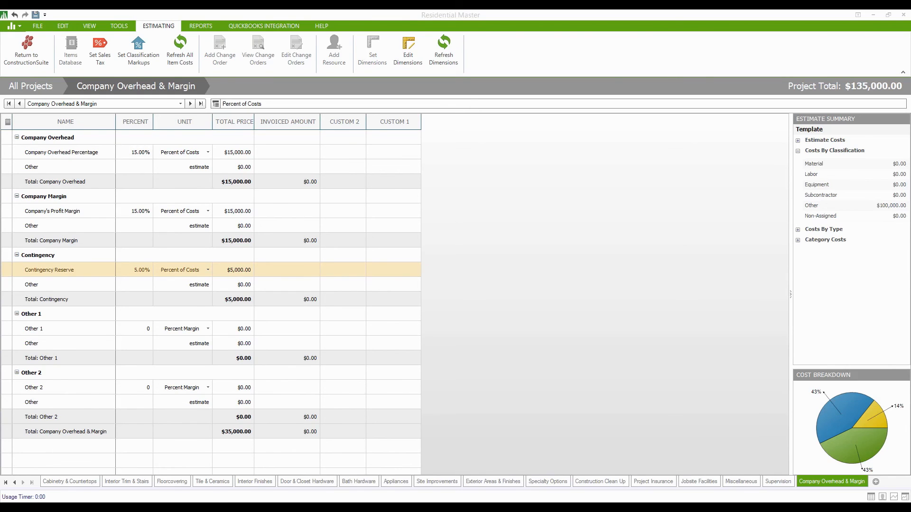
Re-enter 15% overhead and switch overhead, profit margin and contingency back to Percent Margin.
click(140, 152)
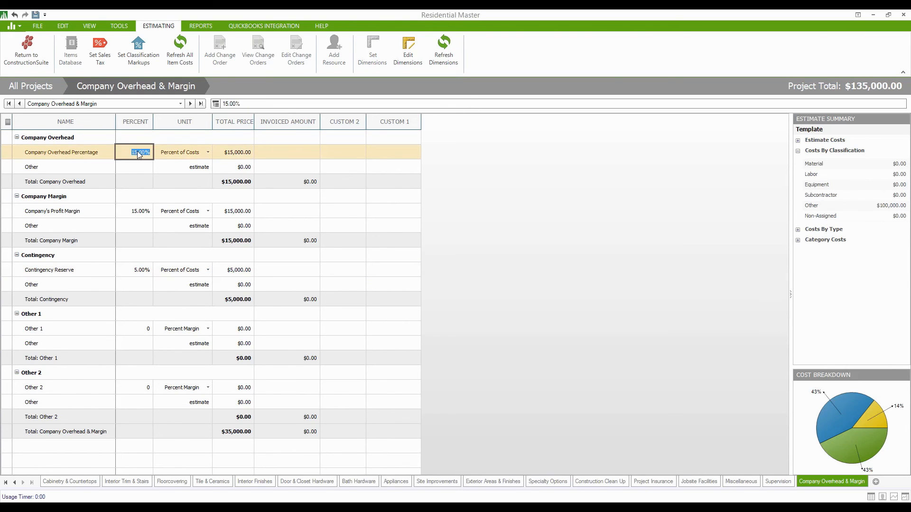
text(15)
key(Return)
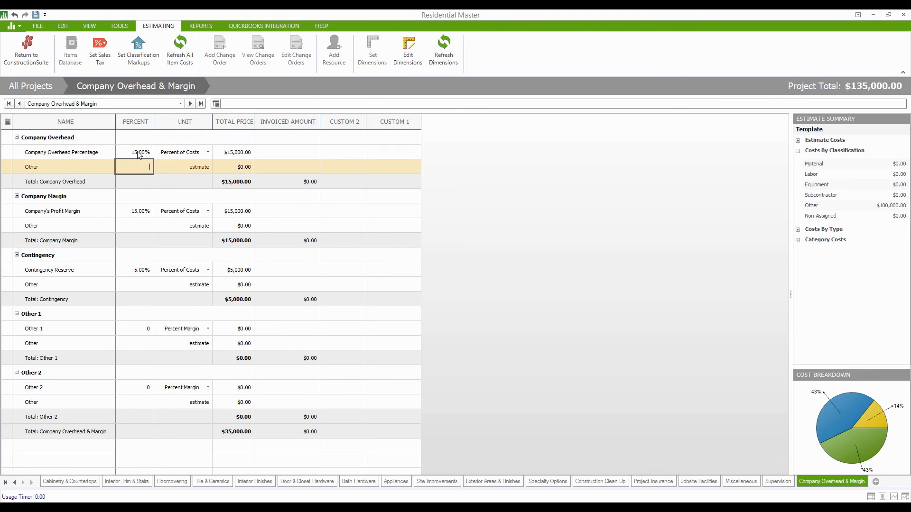
click(208, 153)
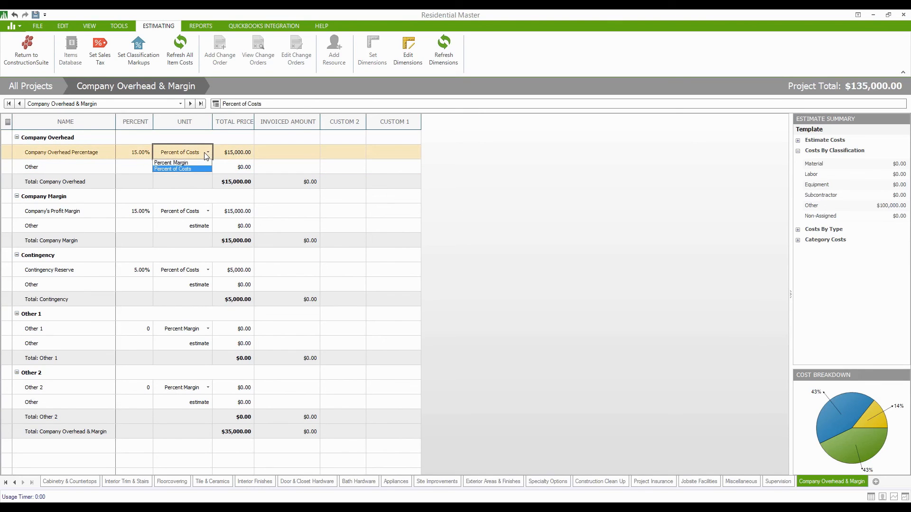
click(180, 167)
click(181, 214)
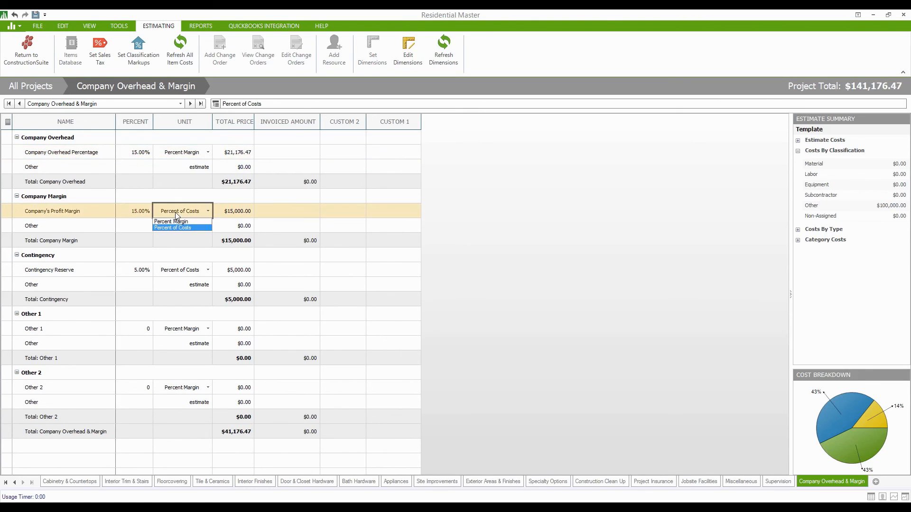
click(181, 228)
click(183, 269)
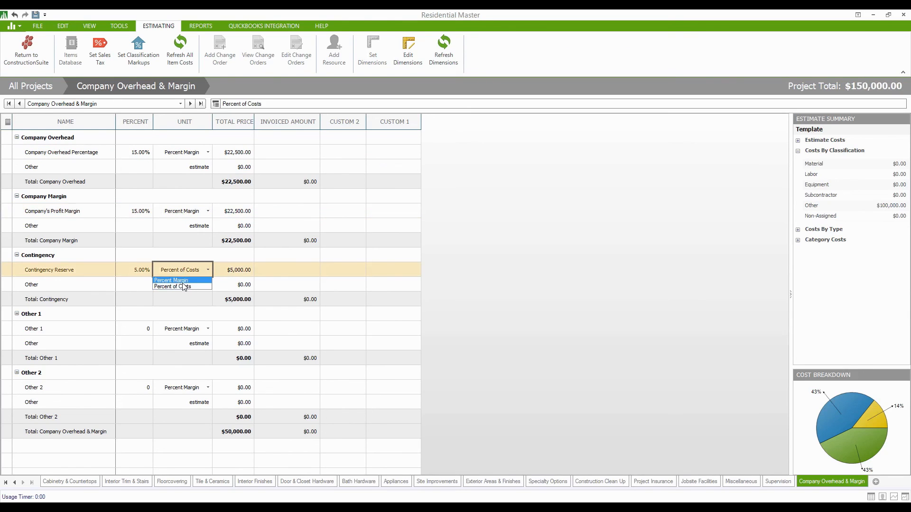
click(183, 285)
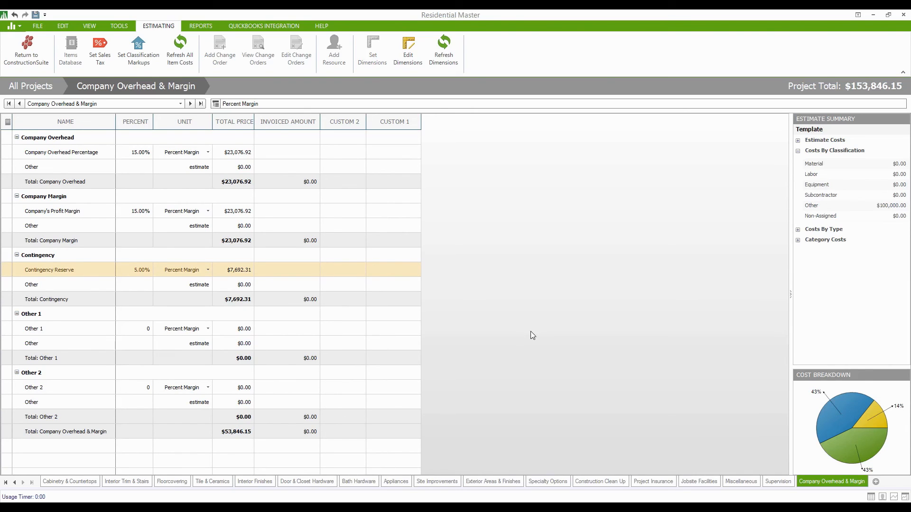
Return to the Project Totals sheet showing the $153,846.15 project total.
click(5, 483)
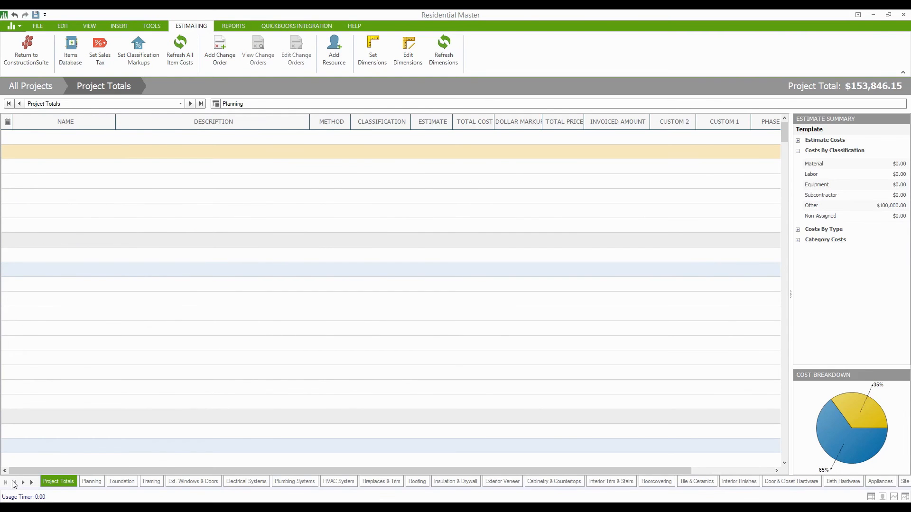
click(92, 481)
click(58, 482)
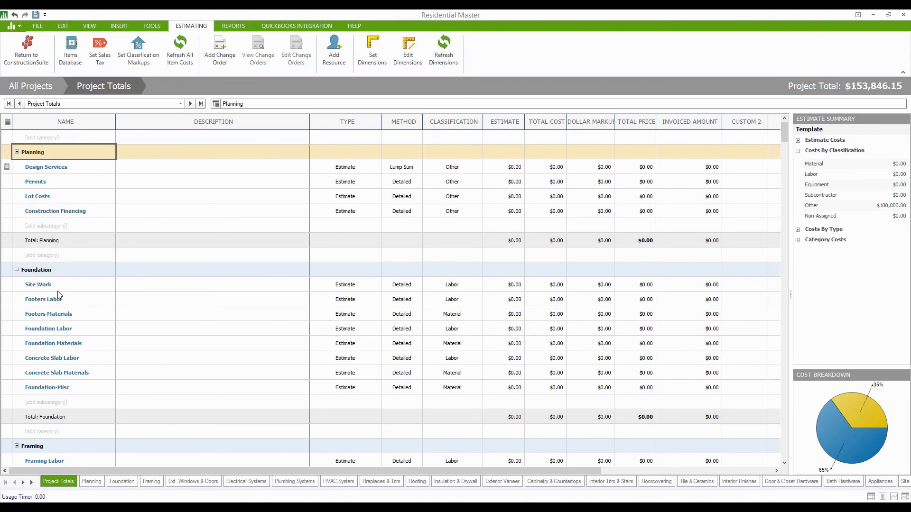
right_click(41, 271)
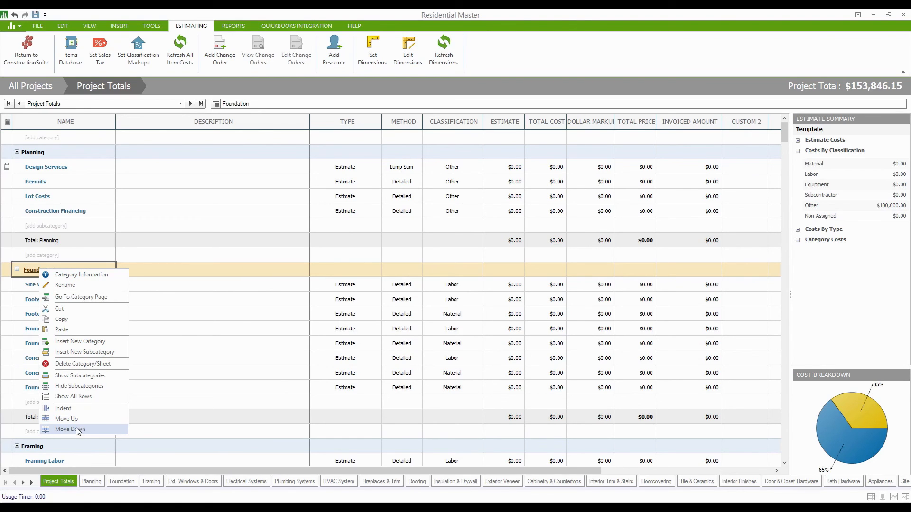
click(602, 45)
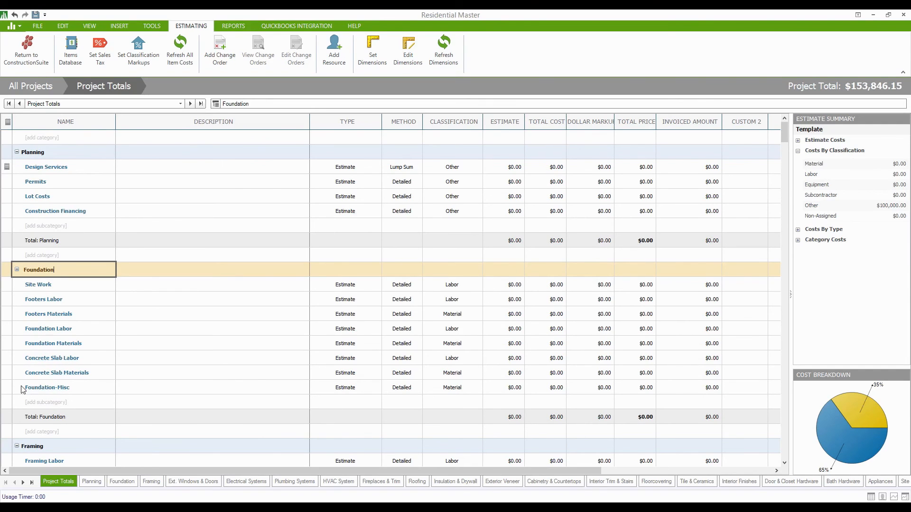
Delete the Foundation-Misc and Site Work rows from Foundation and add a new category above it.
right_click(43, 391)
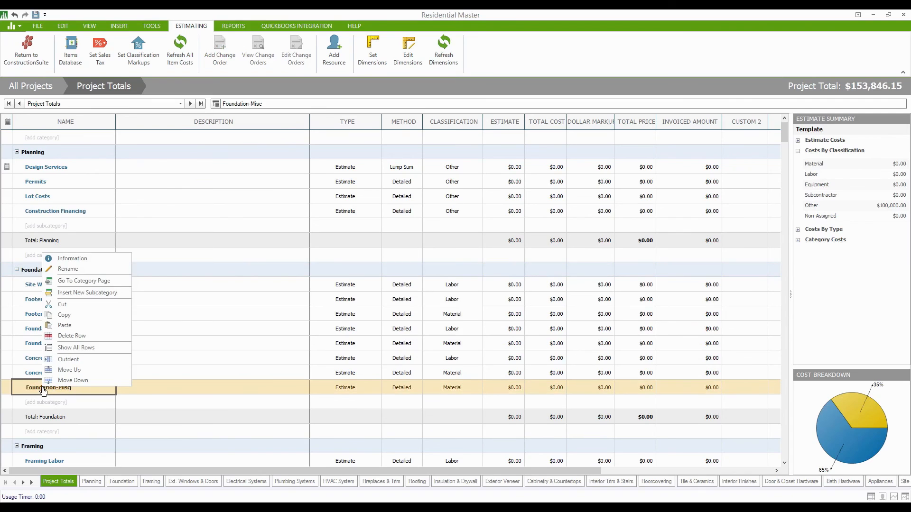
click(85, 337)
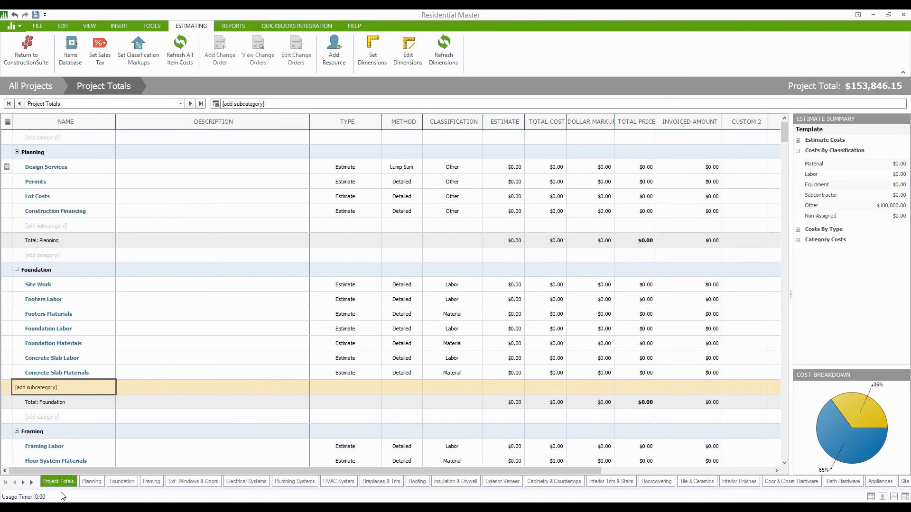
scroll(78, 337, down, 5)
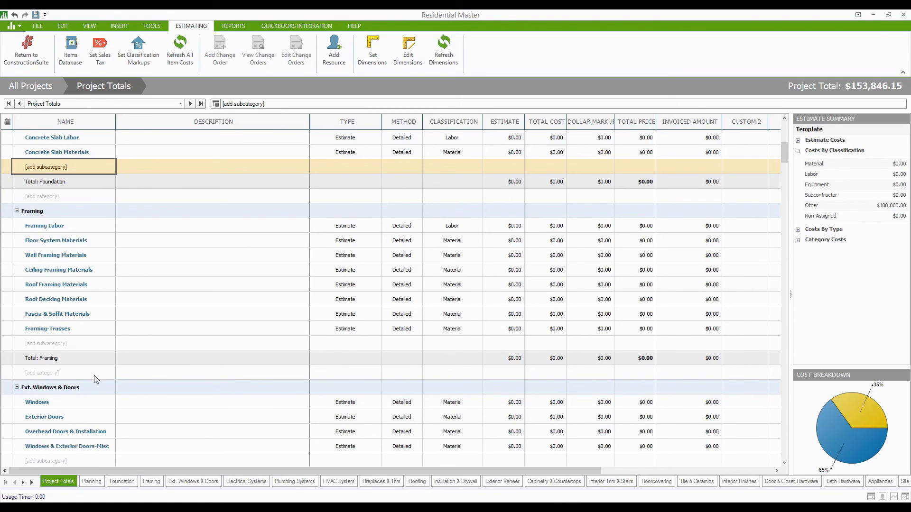
scroll(97, 379, up, 5)
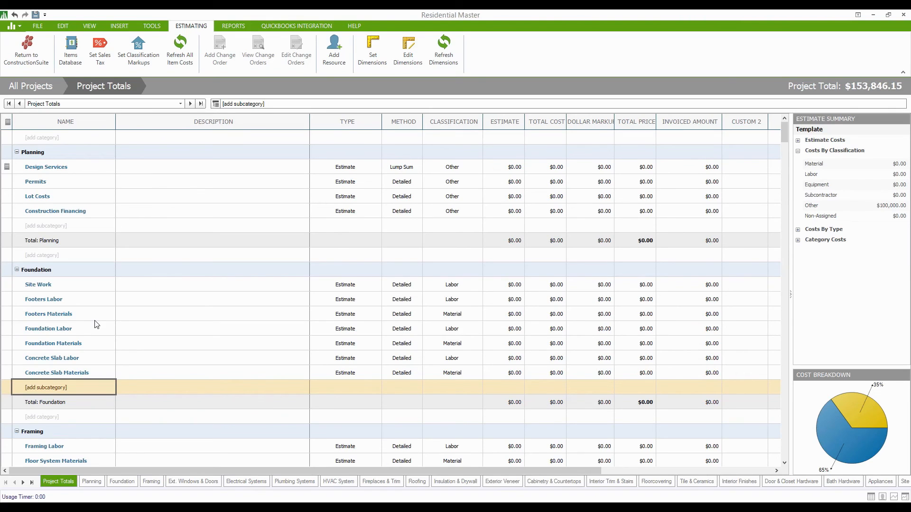
right_click(36, 287)
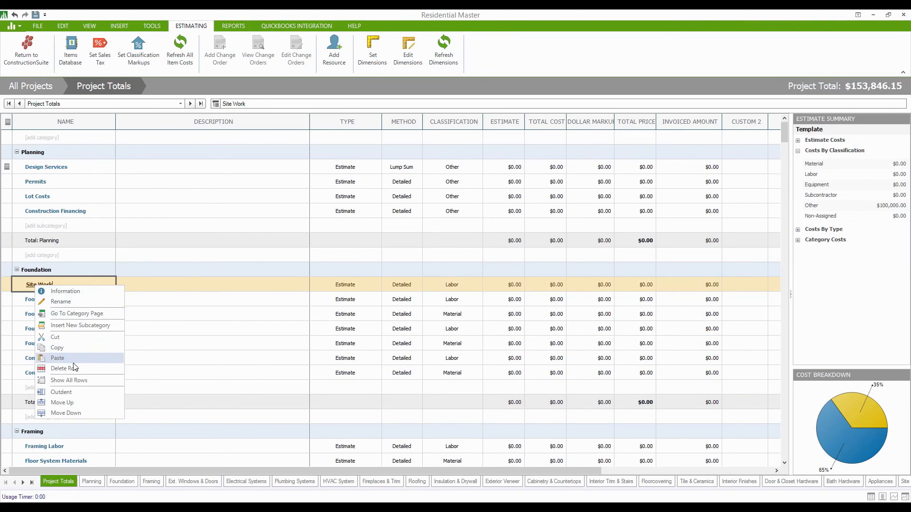
click(74, 368)
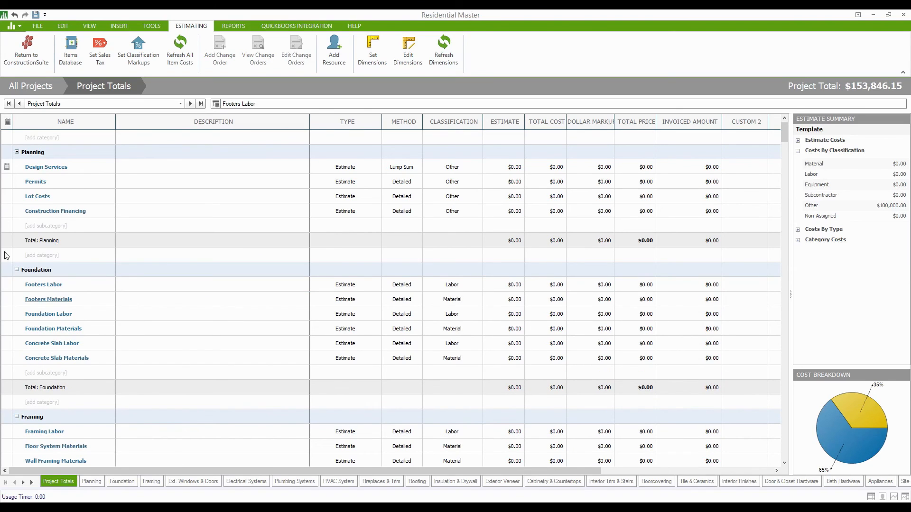
click(33, 258)
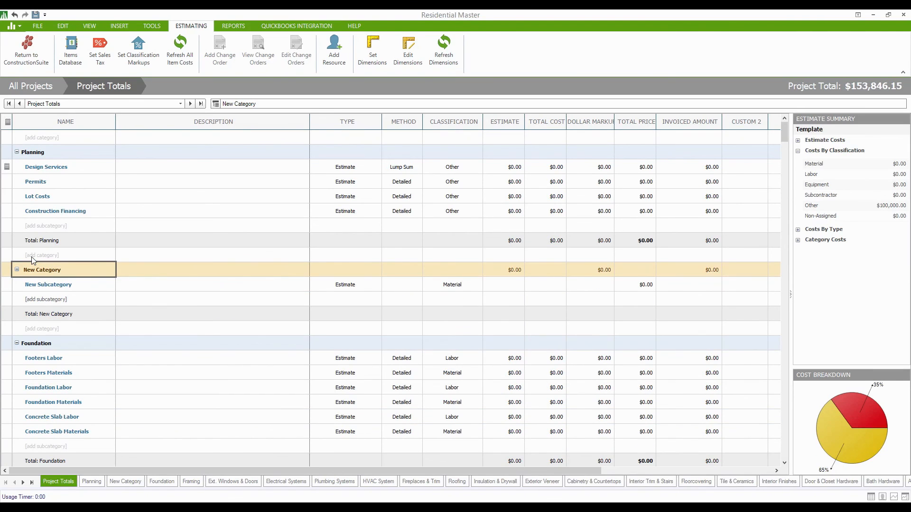
Name the new category Site Work and its first subcategory Site Clearing.
key(BackSpace)
key(BackSpace)
key(BackSpace)
key(BackSpace)
key(BackSpace)
key(BackSpace)
key(BackSpace)
key(BackSpace)
key(BackSpace)
key(BackSpace)
key(BackSpace)
text(Sirte)
key(BackSpace)
key(BackSpace)
text(te Work)
click(93, 287)
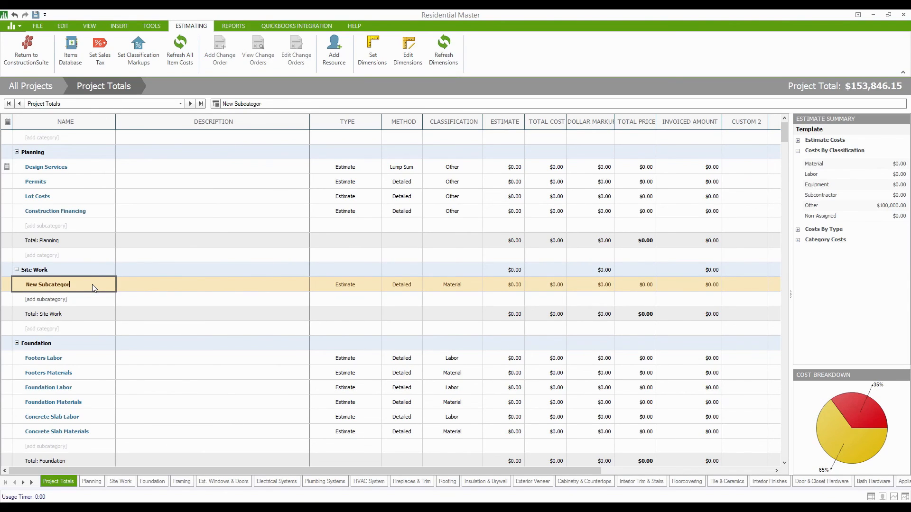
key(BackSpace)
key(BackSpace)
key(BackSpace)
key(BackSpace)
key(BackSpace)
key(BackSpace)
key(BackSpace)
key(BackSpace)
key(BackSpace)
key(BackSpace)
key(BackSpace)
key(BackSpace)
key(BackSpace)
key(BackSpace)
text(Siot)
key(BackSpace)
text(te Clearing)
Add Debris Removal and Site Work Misc. subcategories, then open the Site Work sheet.
click(55, 301)
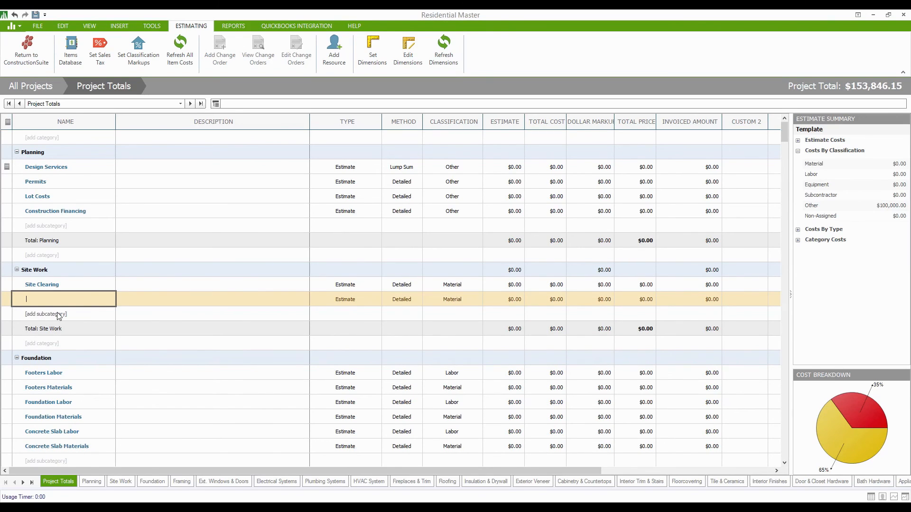
text(Removal)
key(Home)
text(Debris)
click(66, 315)
text(Site W)
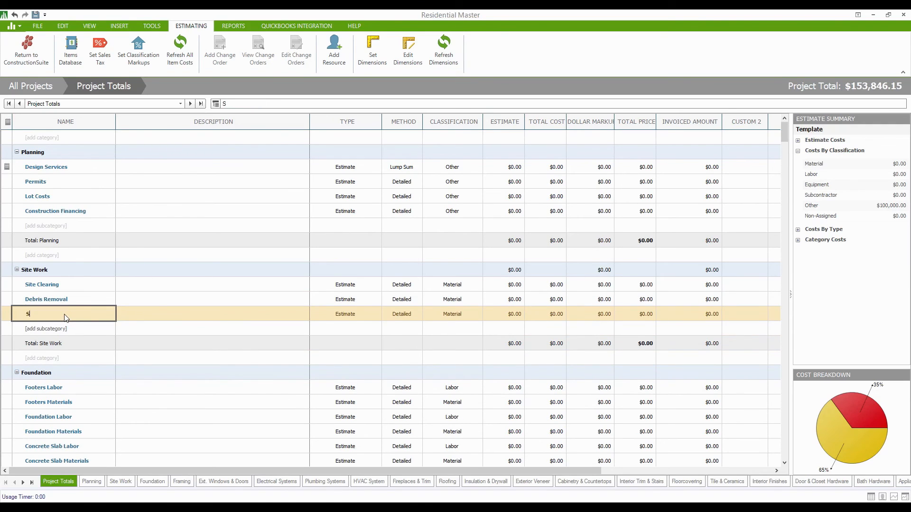
text(Misc.)
click(41, 286)
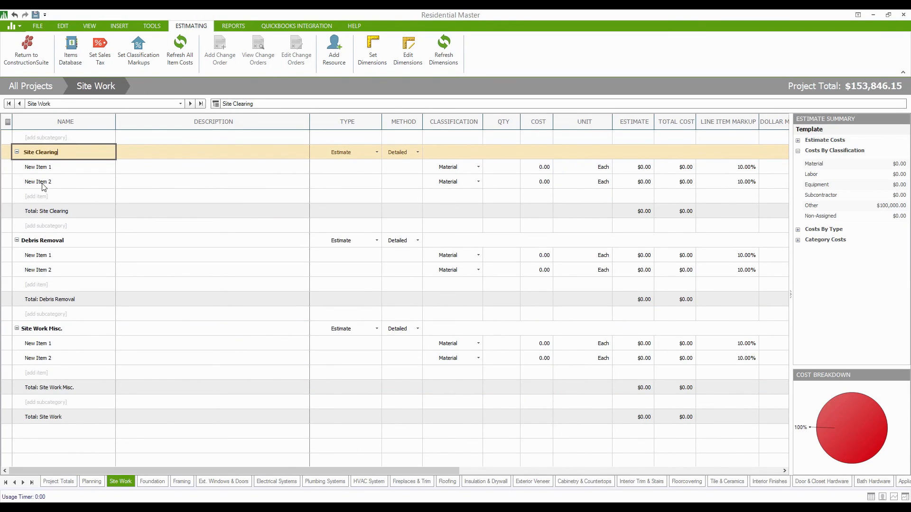
Add a Dumpster item under Debris Removal and rename the placeholder items Dump Truck and Back Hoe.
click(162, 25)
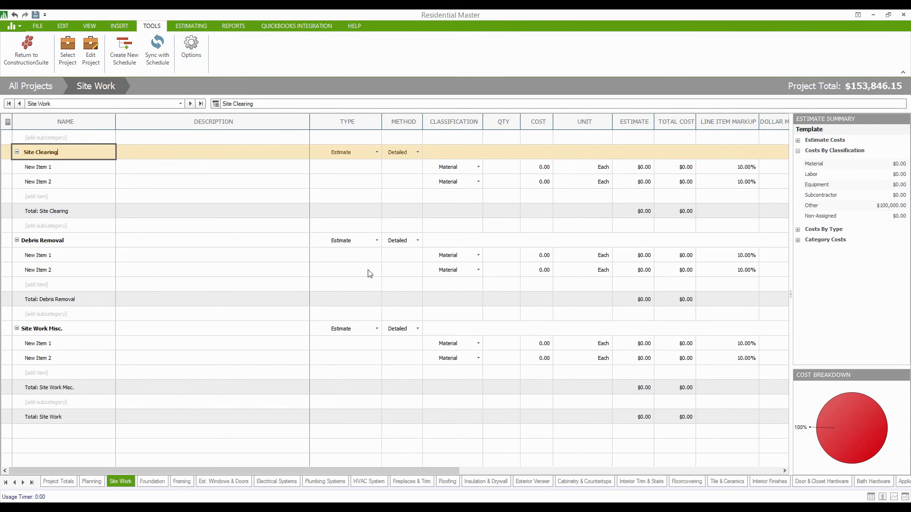
click(31, 287)
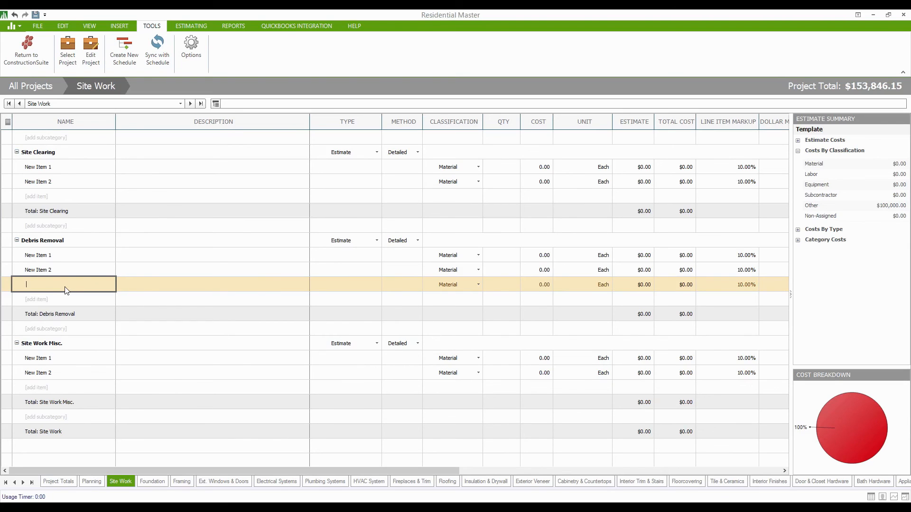
text(Dumpster)
click(67, 274)
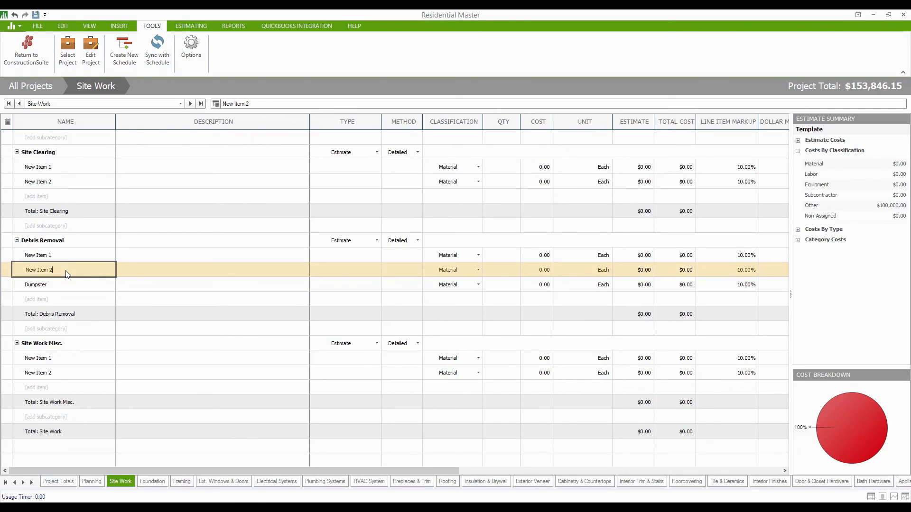
key(BackSpace)
key(BackSpace)
key(BackSpace)
key(BackSpace)
key(BackSpace)
key(BackSpace)
key(BackSpace)
key(BackSpace)
key(BackSpace)
text(Dump Tru)
click(61, 260)
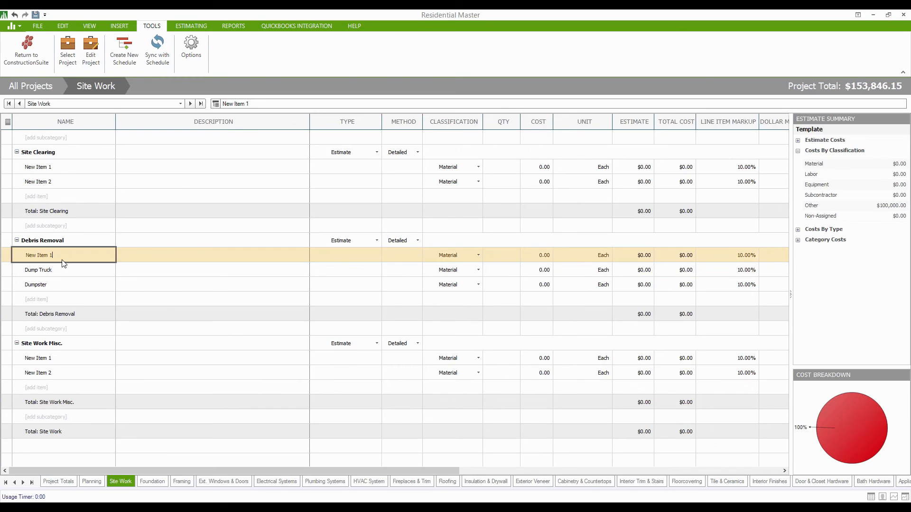
key(BackSpace)
key(BackSpace)
key(BackSpace)
key(BackSpace)
key(BackSpace)
key(BackSpace)
key(BackSpace)
key(BackSpace)
key(BackSpace)
text(Back Hoe)
Classify Back Hoe and Dump Truck as Equipment and Dumpster as Other.
click(56, 252)
click(479, 257)
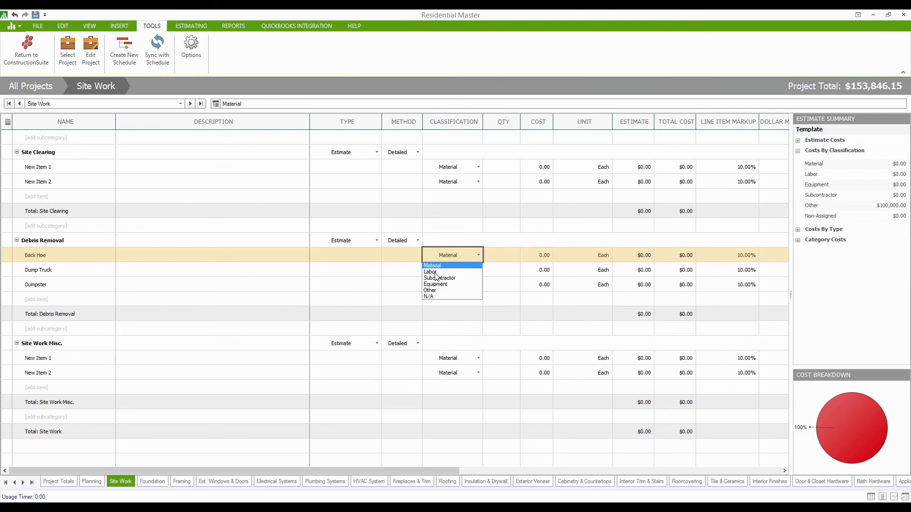
click(440, 284)
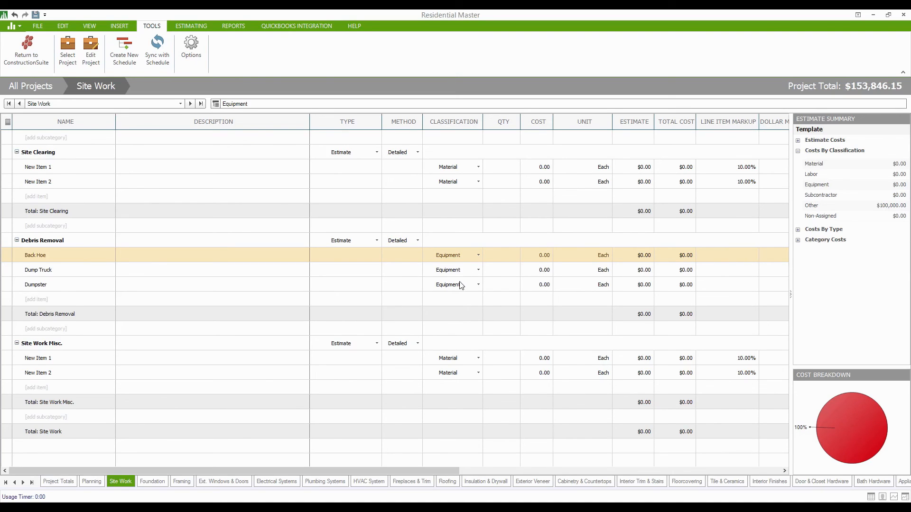
click(478, 284)
click(462, 326)
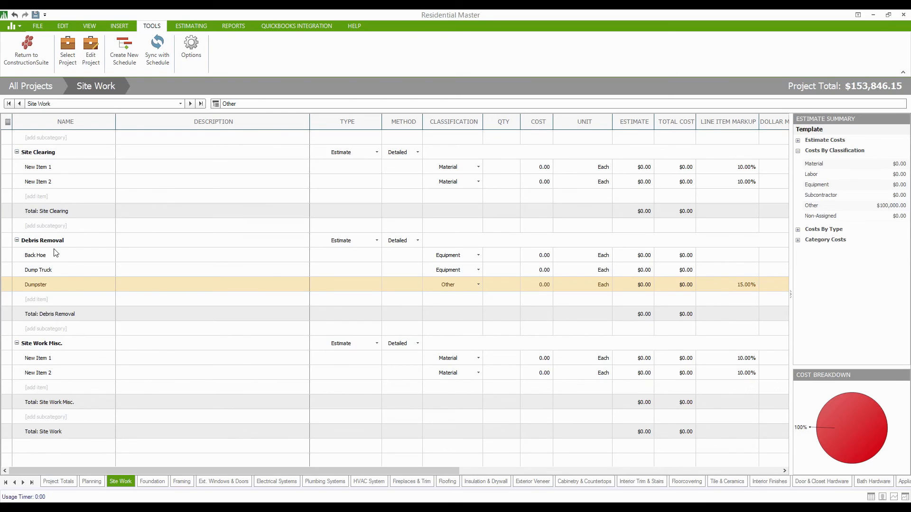
click(602, 284)
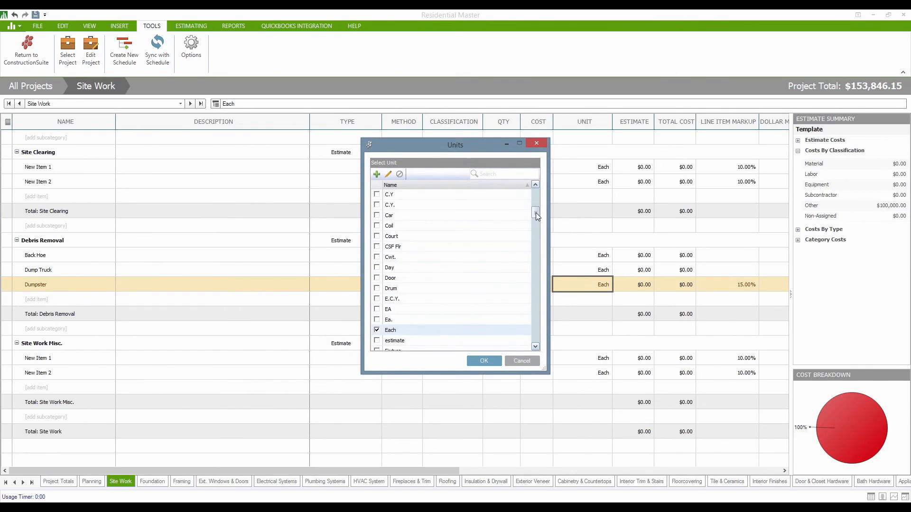
Create a new Per Week unit and assign it to the Dumpster item.
drag(536, 213, 540, 287)
scroll(457, 302, down, 2)
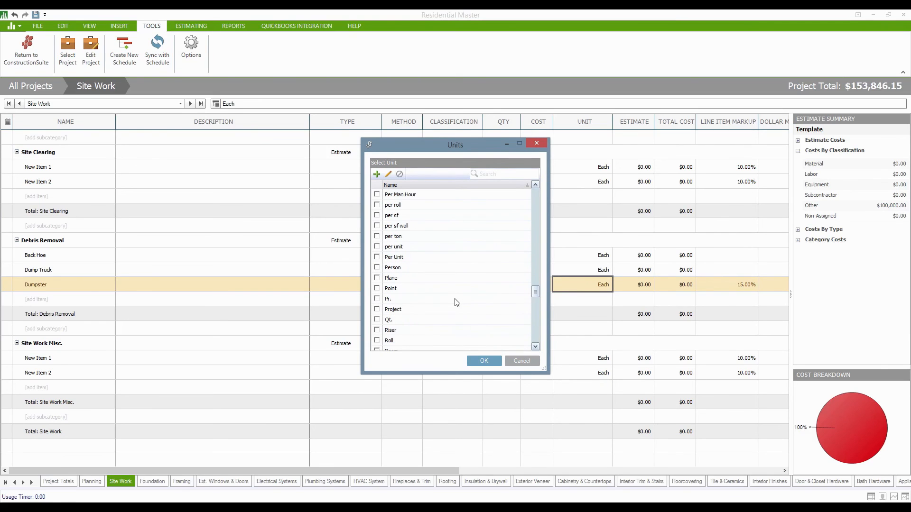
scroll(459, 309, up, 1)
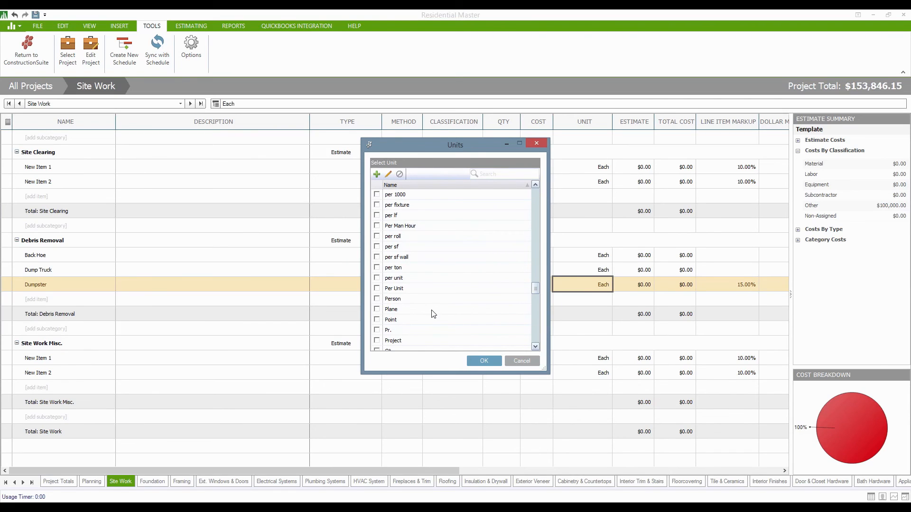
click(377, 176)
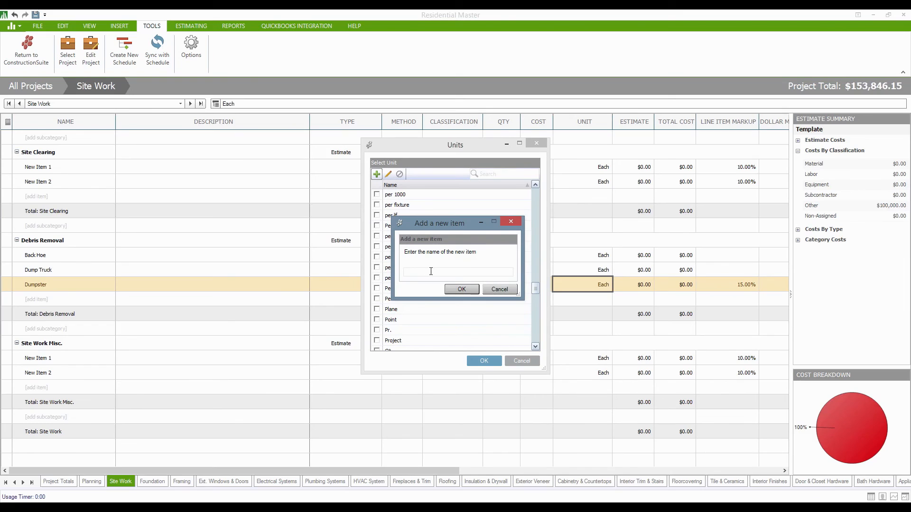
text(Per Week)
click(461, 289)
click(482, 363)
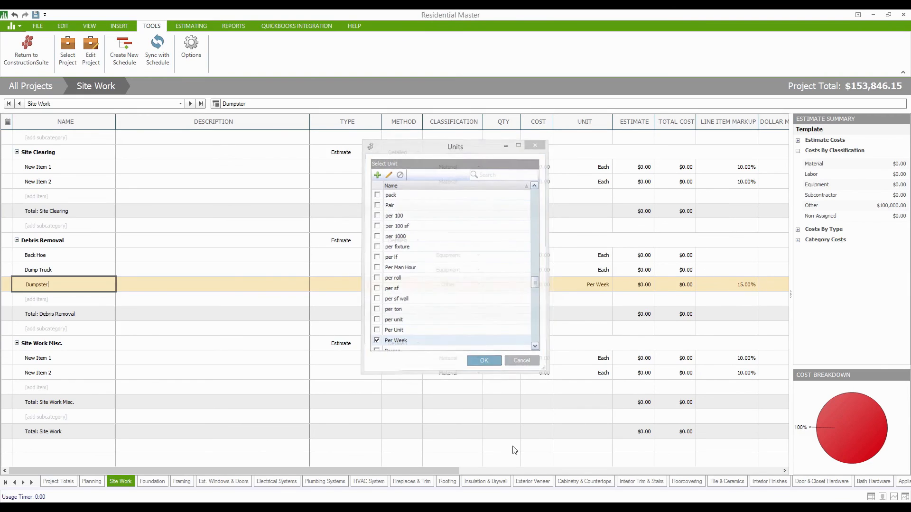
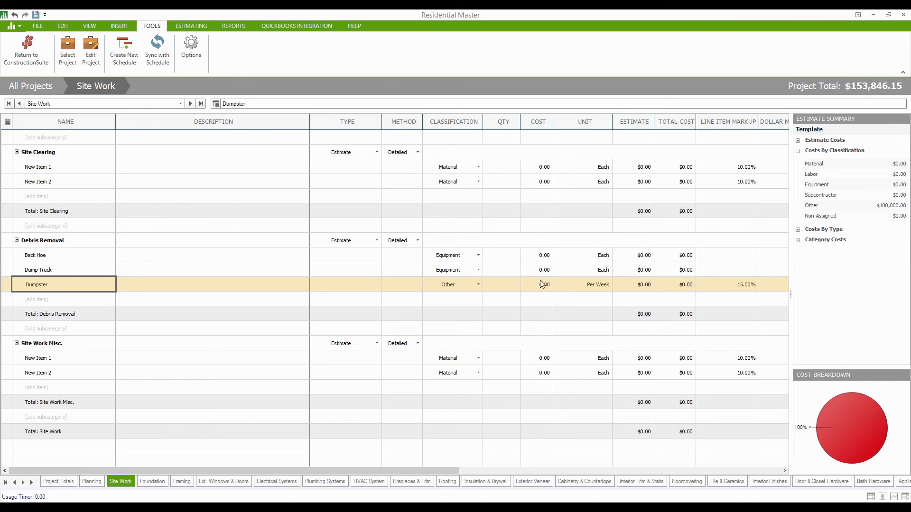
Enter quantity 1 and cost 500 for New Item 1, then quantity 2 and cost 200 for New Item 2.
click(507, 172)
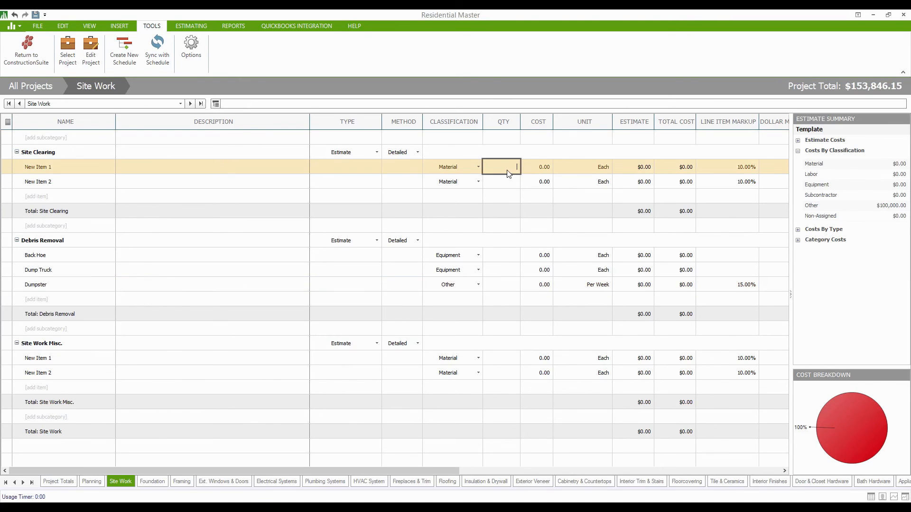
key(Tab)
text(5)
click(508, 182)
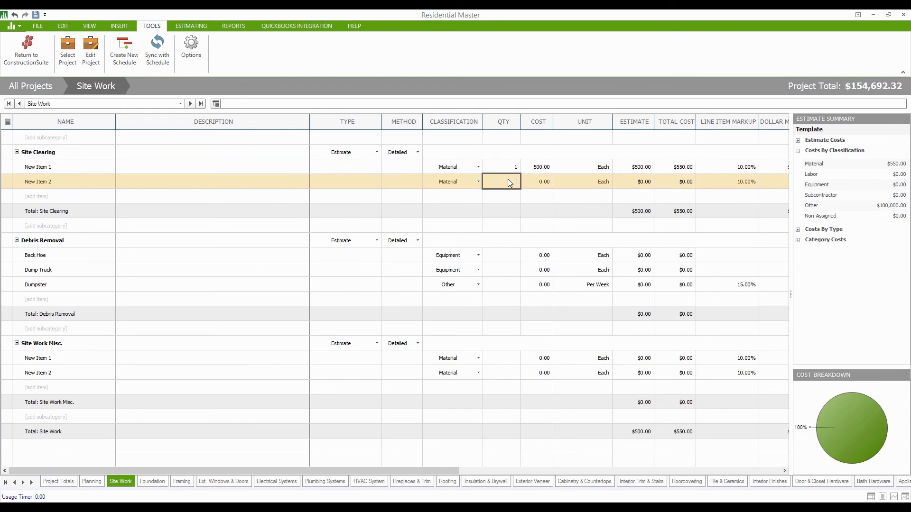
text(2)
key(Tab)
text(200)
click(503, 257)
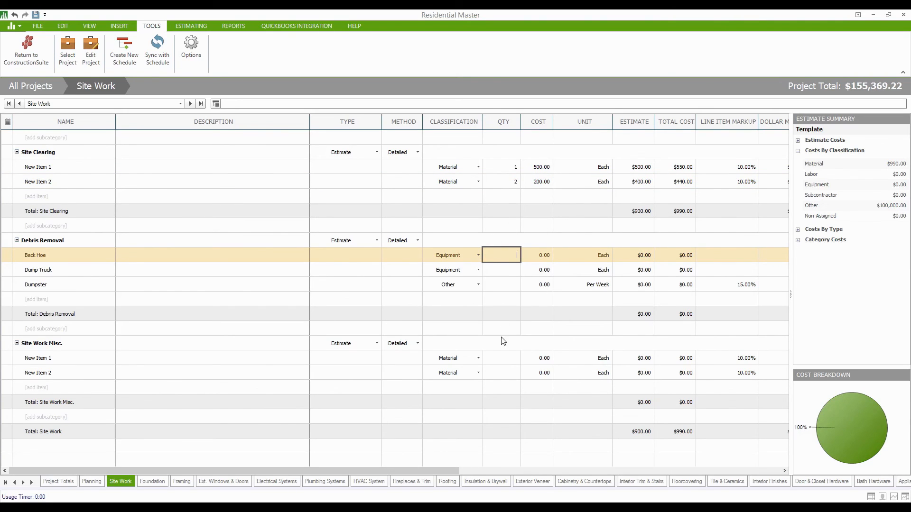
Set Site Work Misc. to Lump Sum and Subcontractor, with quantity 1 at a 1,500.00 cost.
click(416, 346)
click(396, 354)
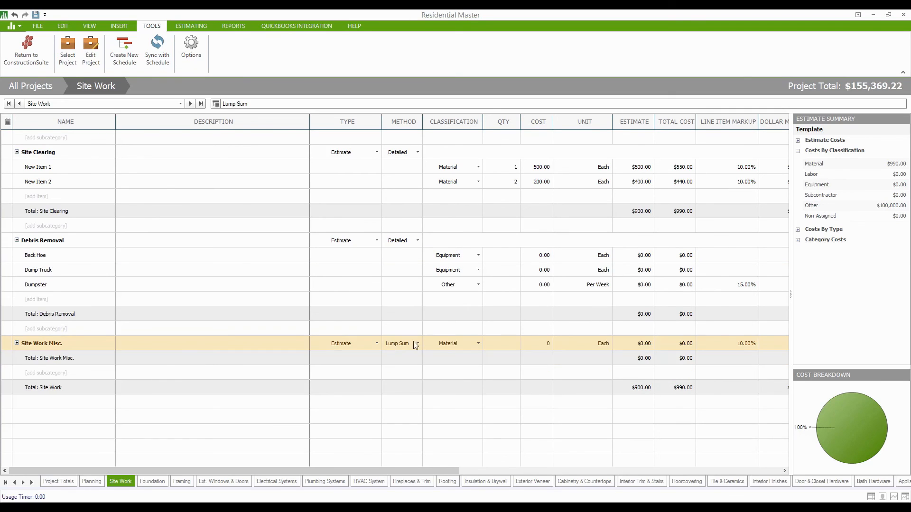
click(512, 342)
click(476, 344)
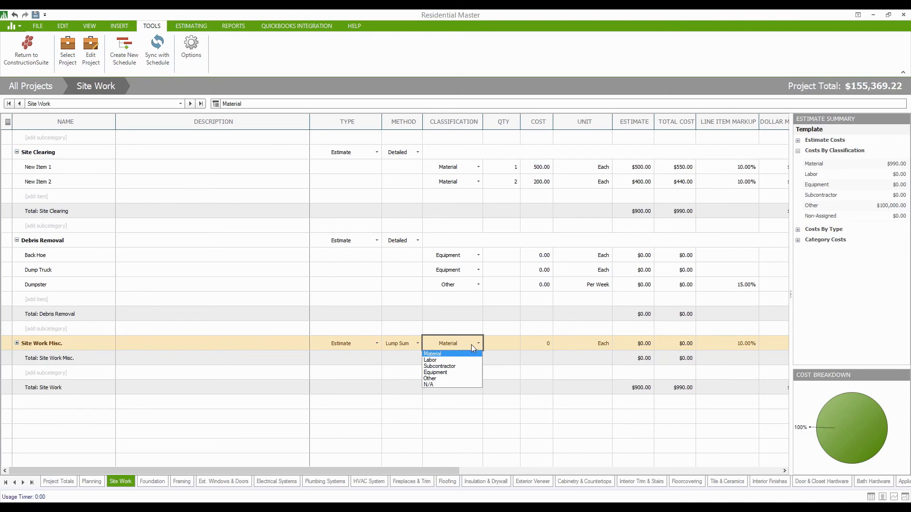
click(454, 366)
click(511, 342)
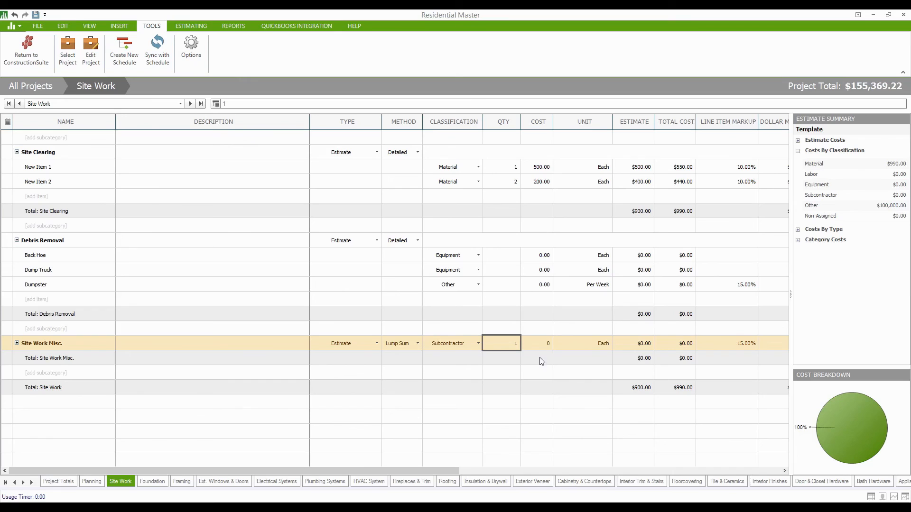
click(545, 346)
text(1500)
click(508, 345)
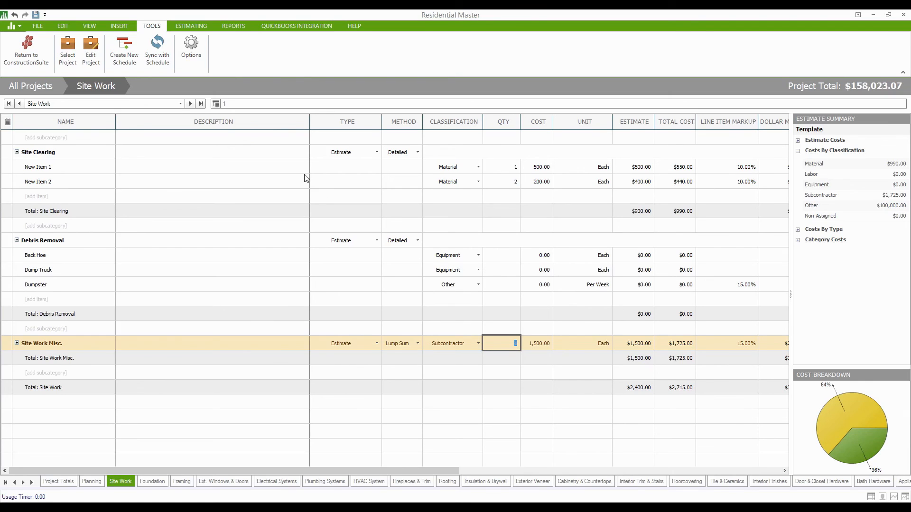
Turn on Hide Unused Sections in the View ribbon, toggling it off and back on to compare.
click(89, 25)
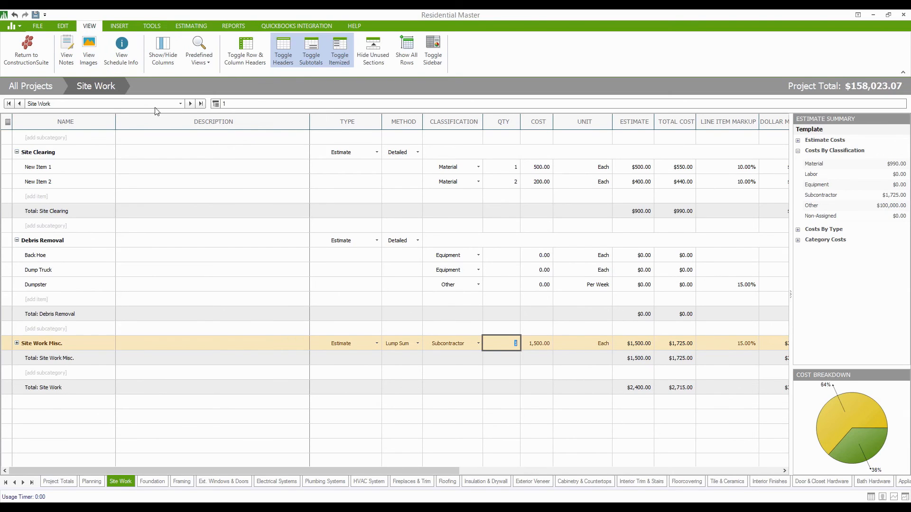
click(379, 46)
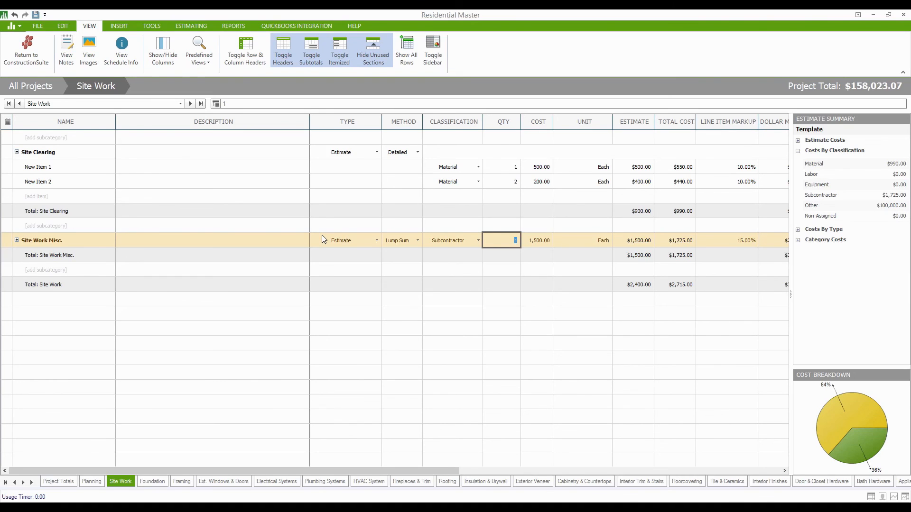
click(379, 43)
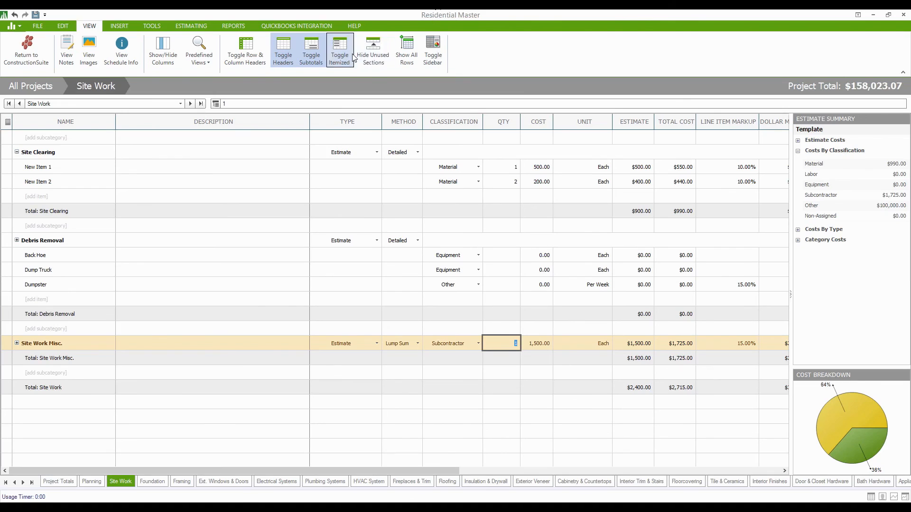
click(374, 44)
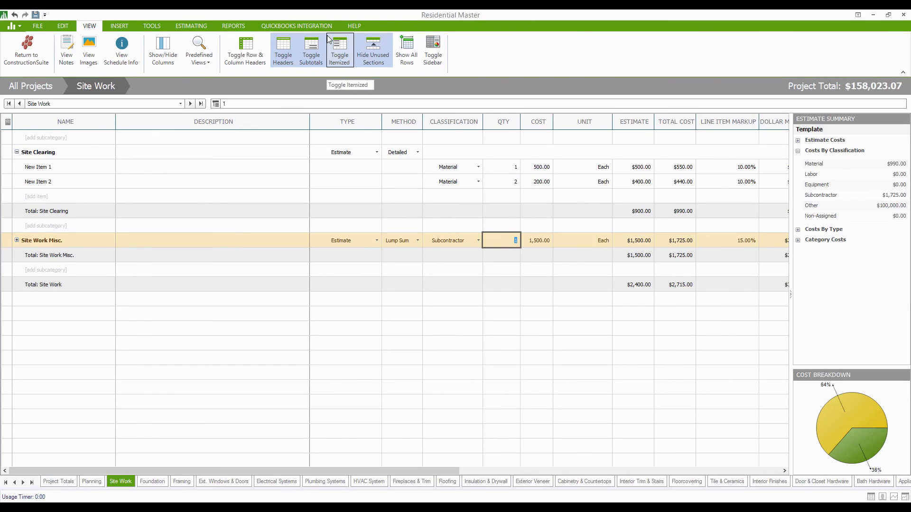
click(502, 170)
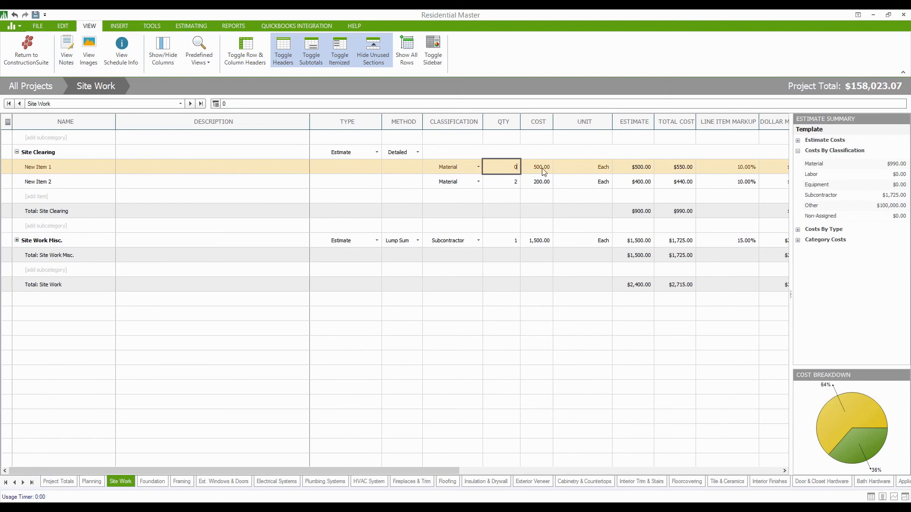
Zero New Item 1's quantity and New Item 2's cost, leaving the save prompts undecided.
key(BackSpace)
key(Escape)
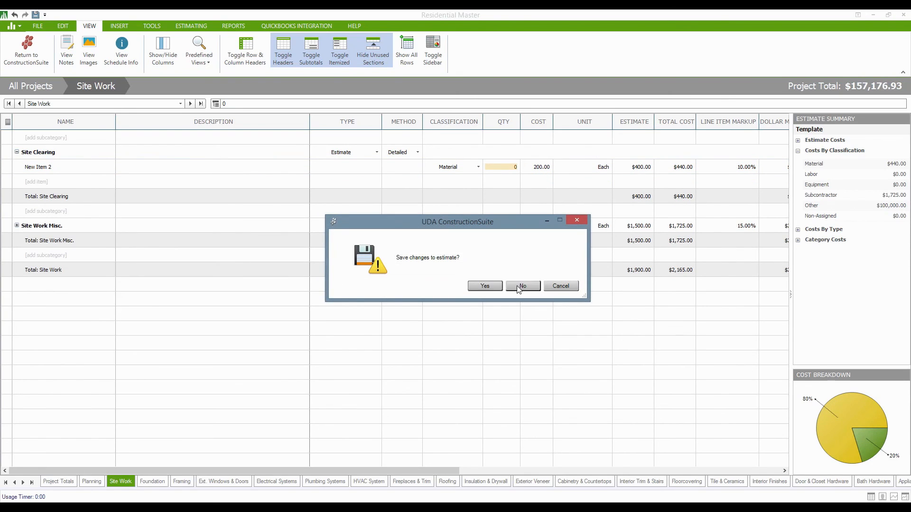
click(560, 286)
click(546, 169)
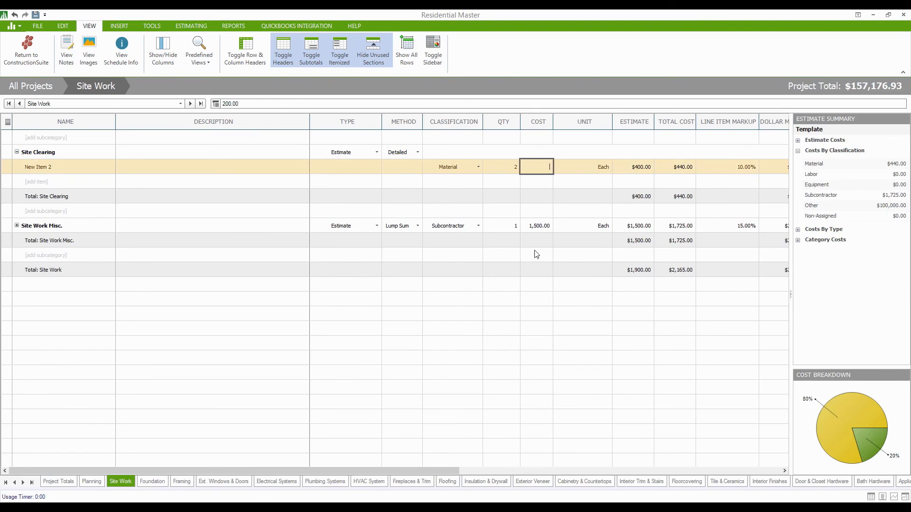
text(0)
click(507, 166)
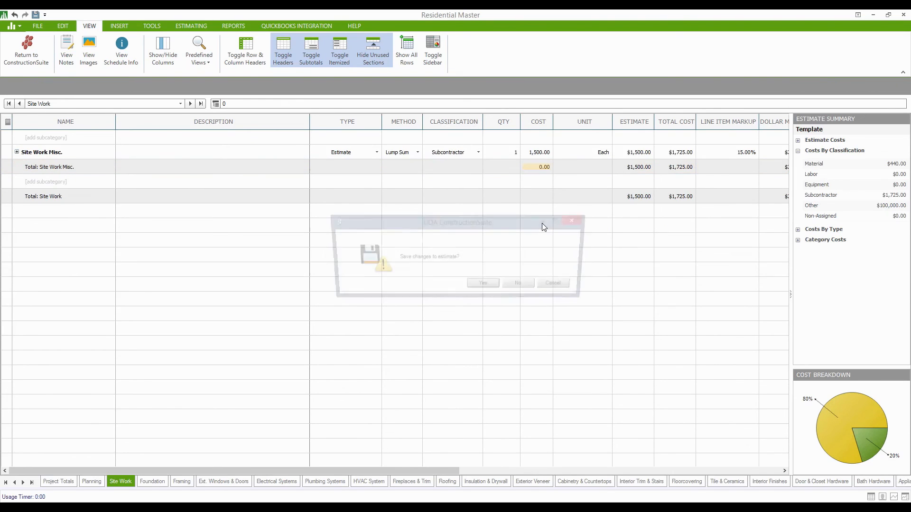
click(556, 287)
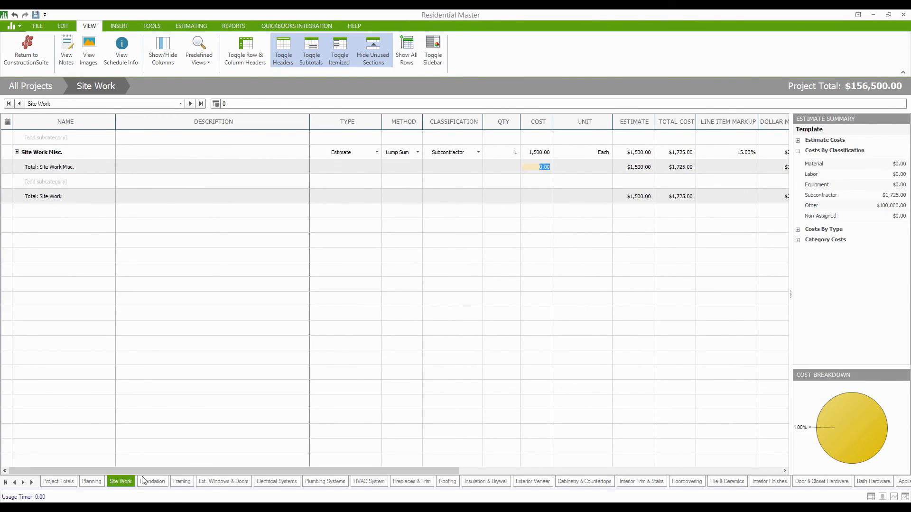
Close the Residential Master estimate without saving changes, returning to the Estimating dashboard.
click(90, 482)
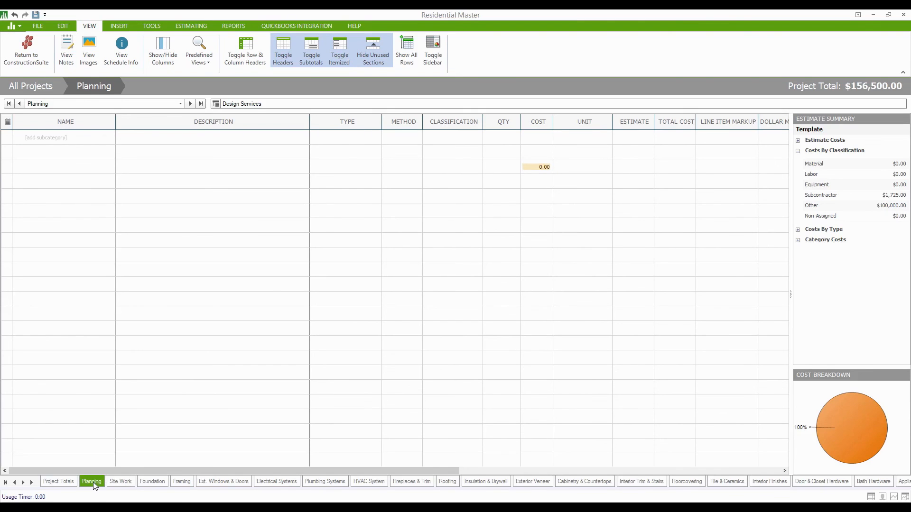
click(110, 482)
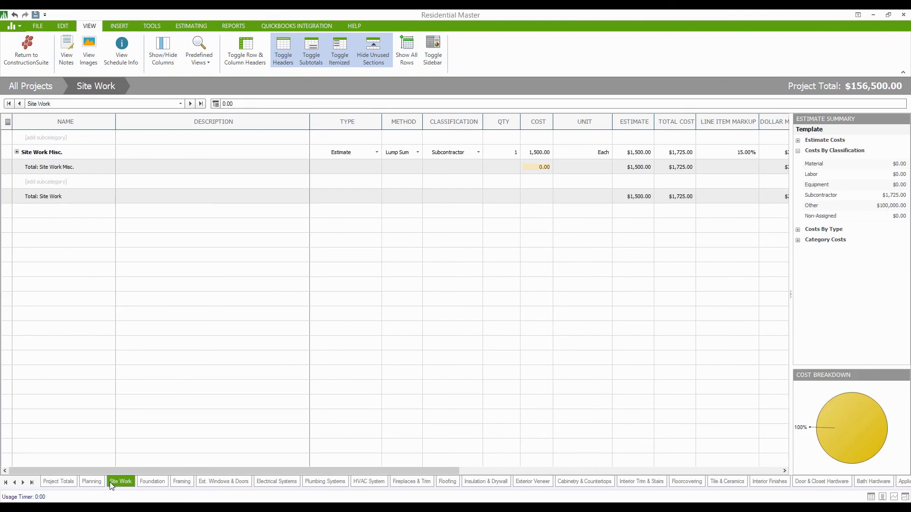
click(904, 15)
click(523, 286)
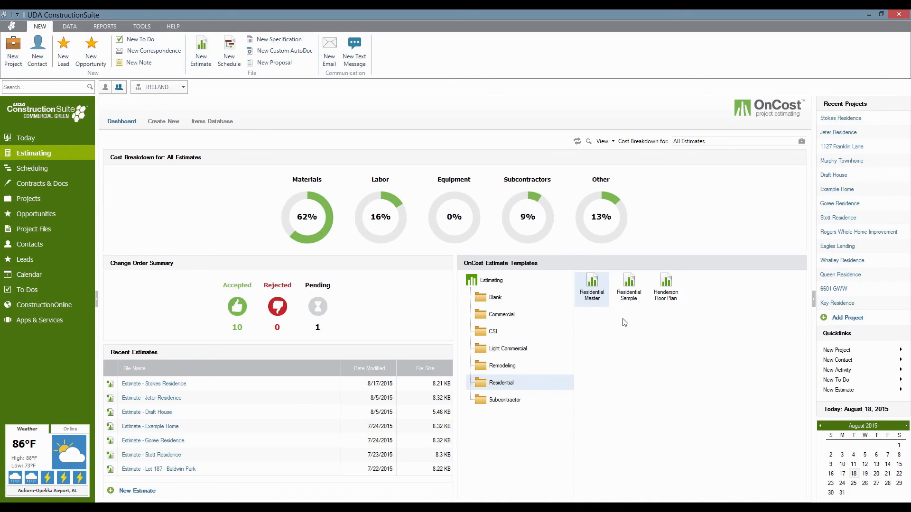
Check the Residential Master template's context options, then go to the Projects page.
right_click(588, 285)
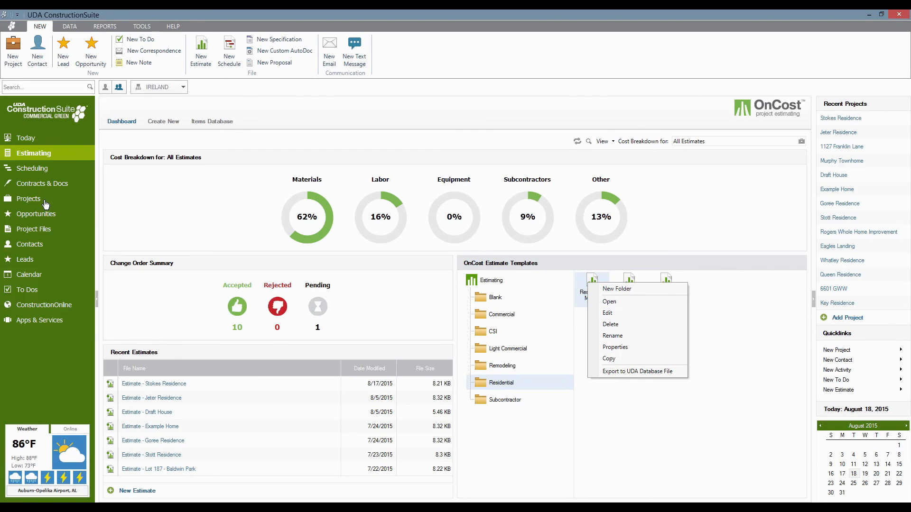
click(204, 208)
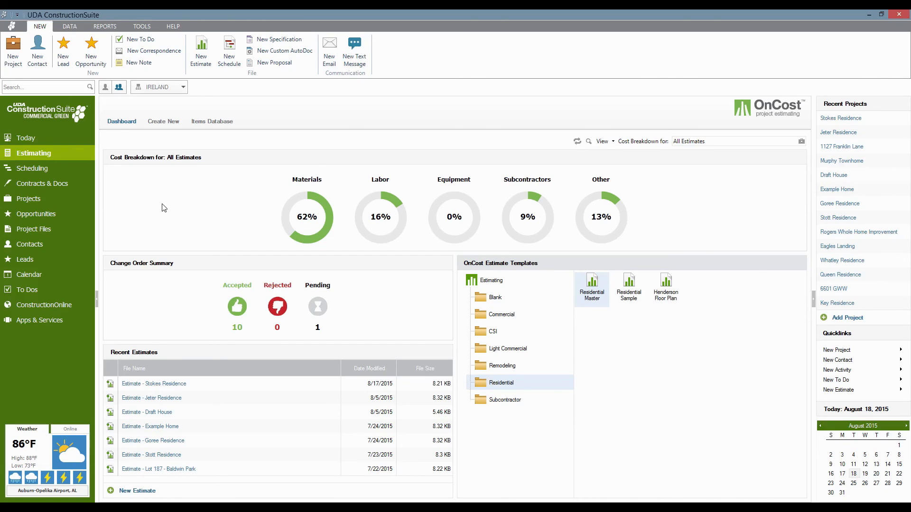
click(29, 203)
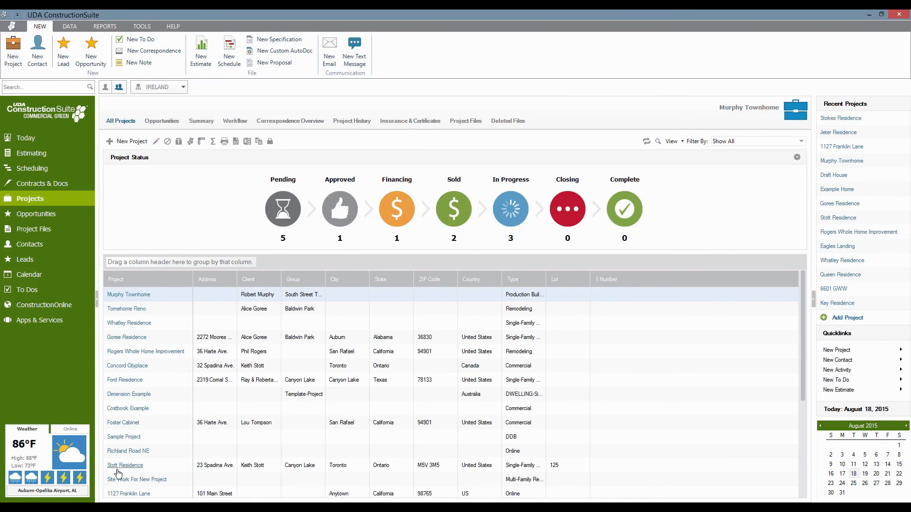
Start a new project named 'Booth Residence' of type Single-Family Residential.
click(129, 143)
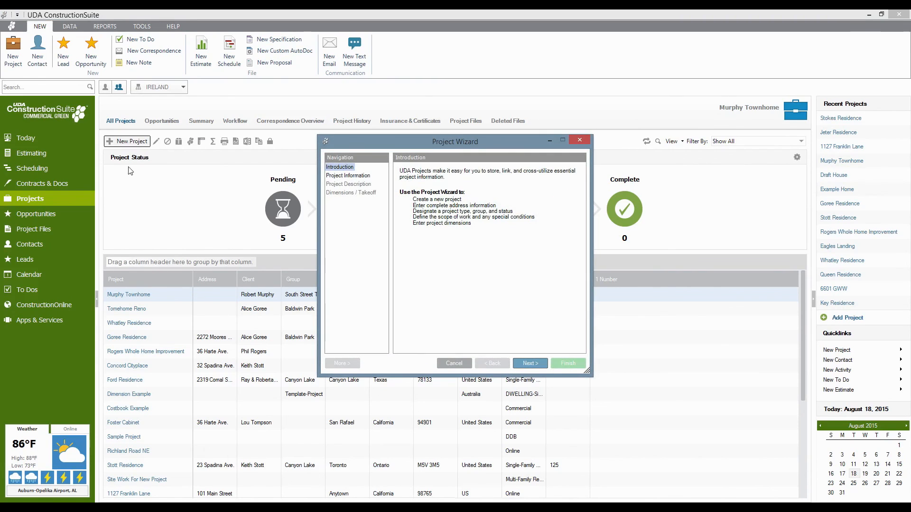
click(526, 363)
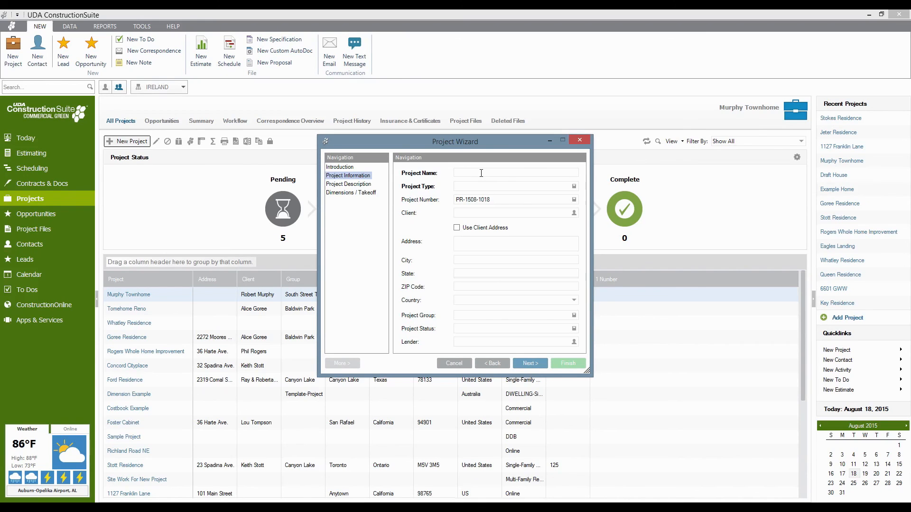
click(481, 173)
text(Booth Residence)
click(456, 189)
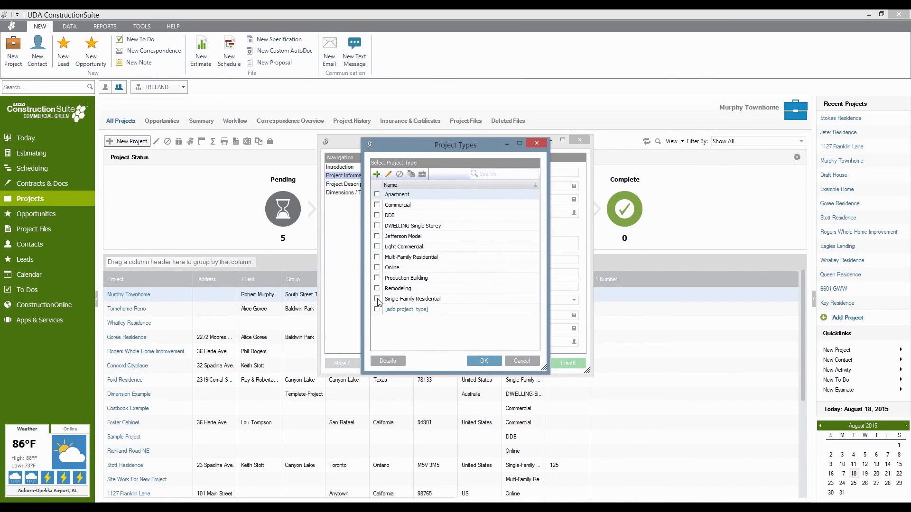
click(378, 300)
click(484, 360)
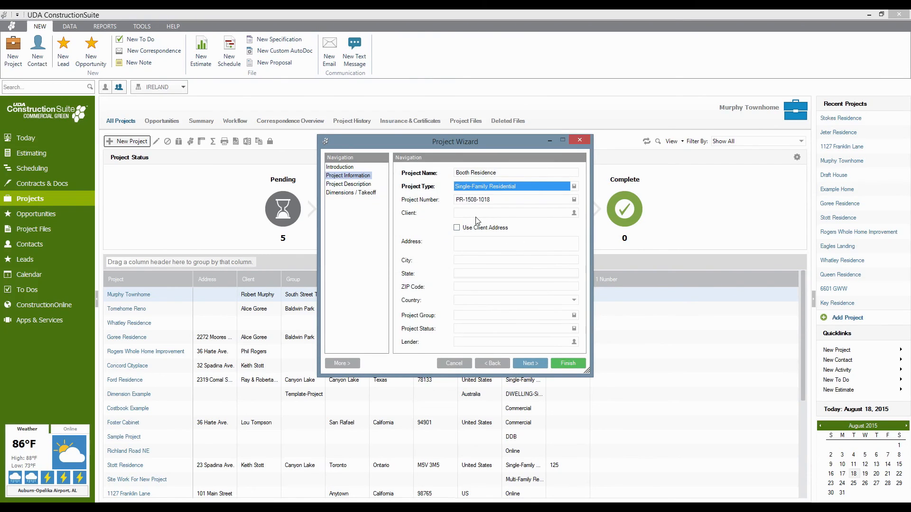
Enter the project site's street address, city, state and ZIP code.
click(483, 242)
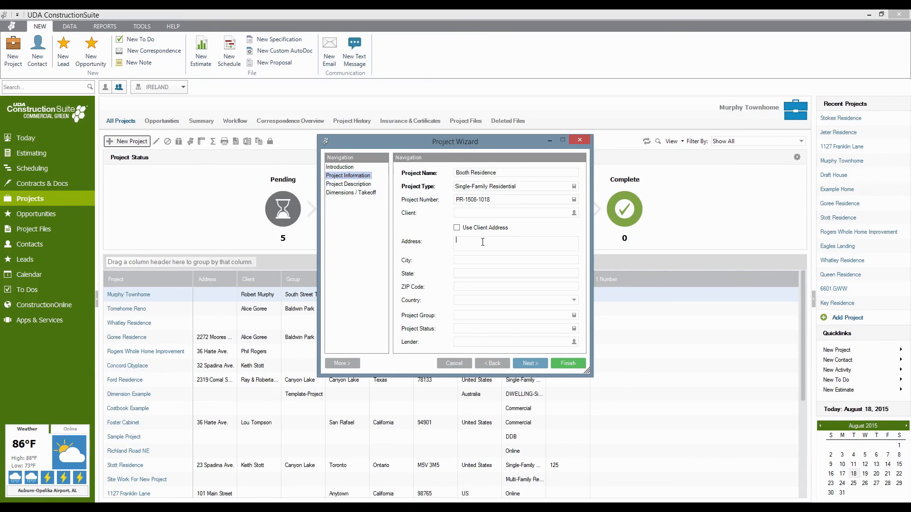
key(Tab)
text(Auburn)
key(Tab)
text(AL)
click(483, 287)
text(36830)
Choose United States as the country and move the wizard window aside.
click(574, 300)
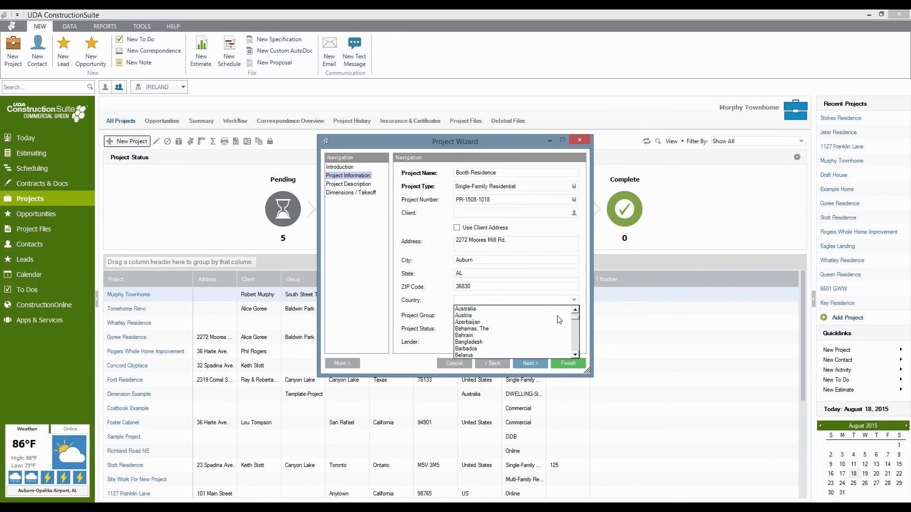
text(United Arab Emirates)
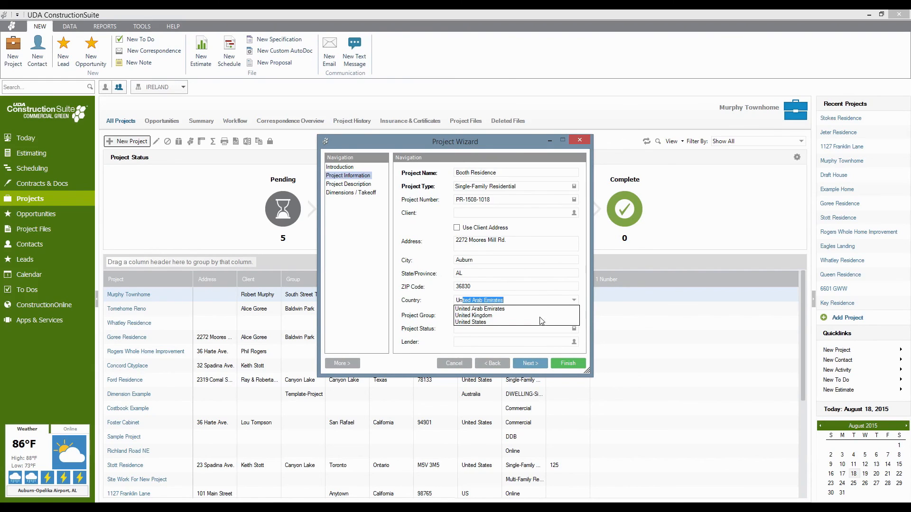
click(503, 322)
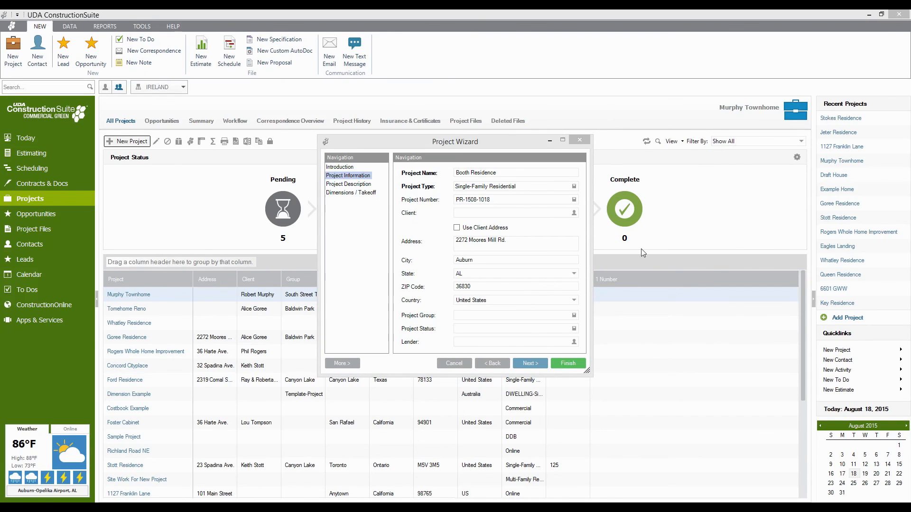
drag(432, 147, 326, 183)
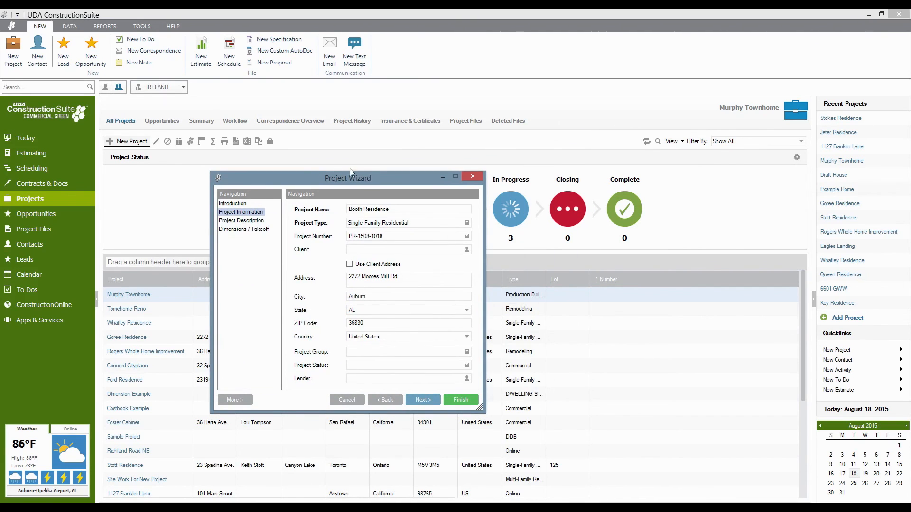
drag(349, 180, 360, 241)
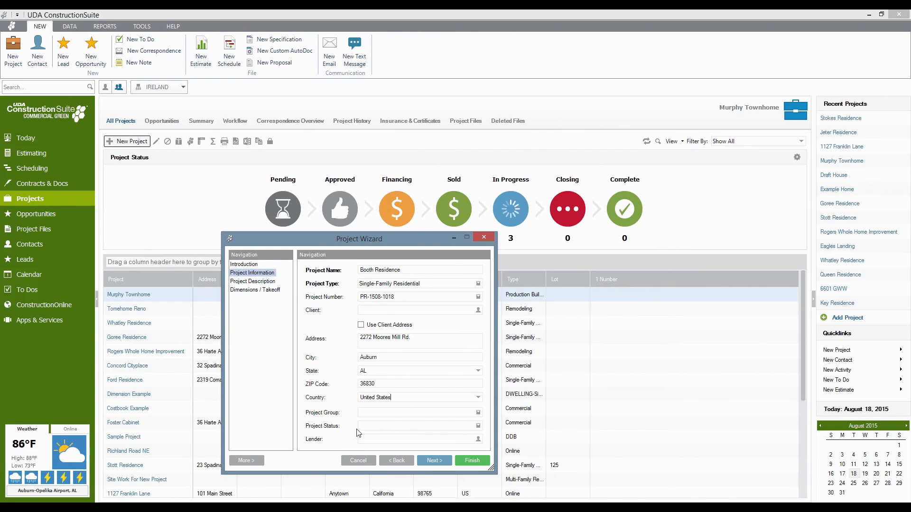
Pick Pending in the Project Status lookup and Baldwin Park in the Project Group lookup.
click(477, 426)
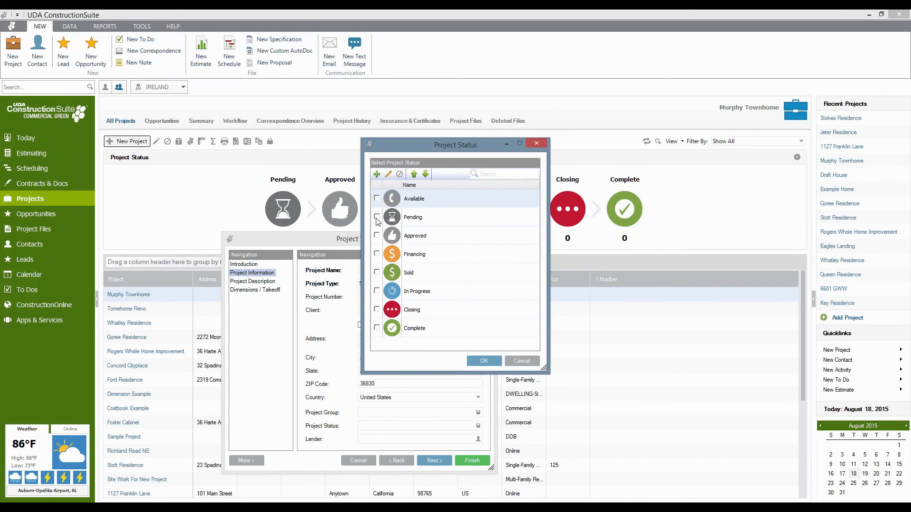
click(377, 217)
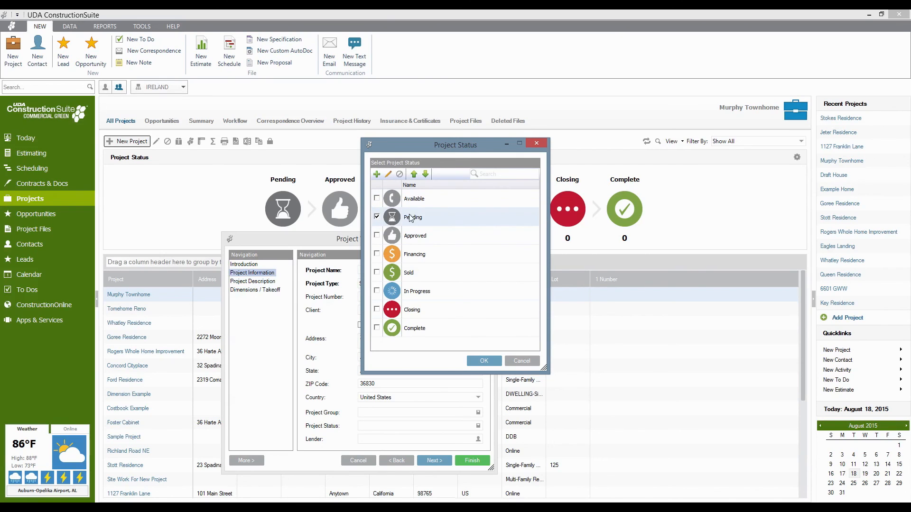
click(484, 361)
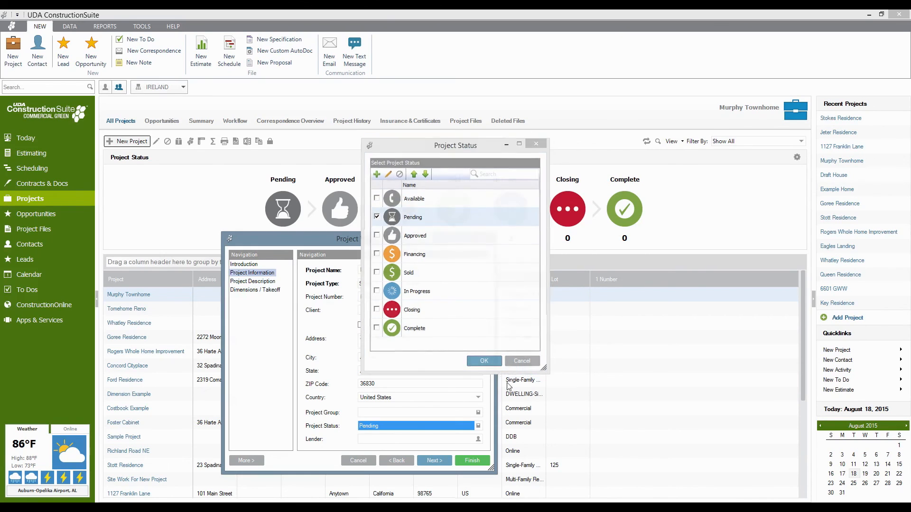
click(478, 412)
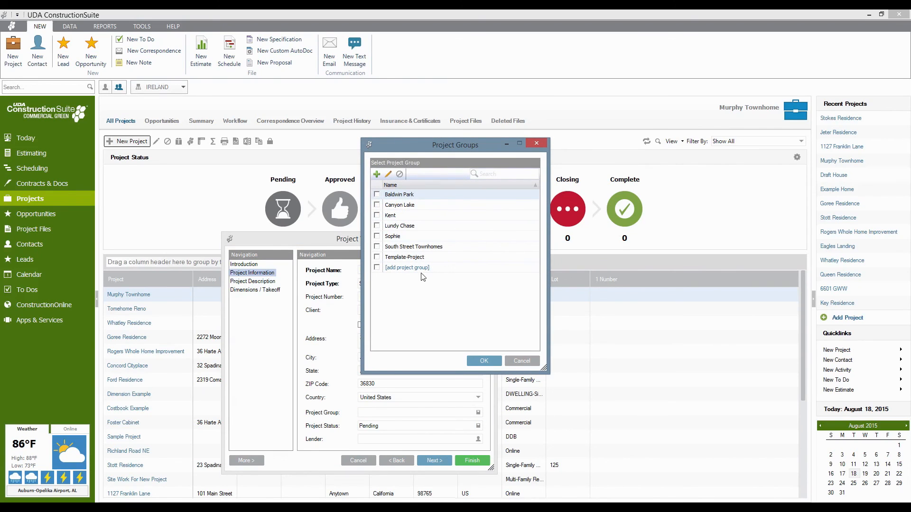
click(377, 194)
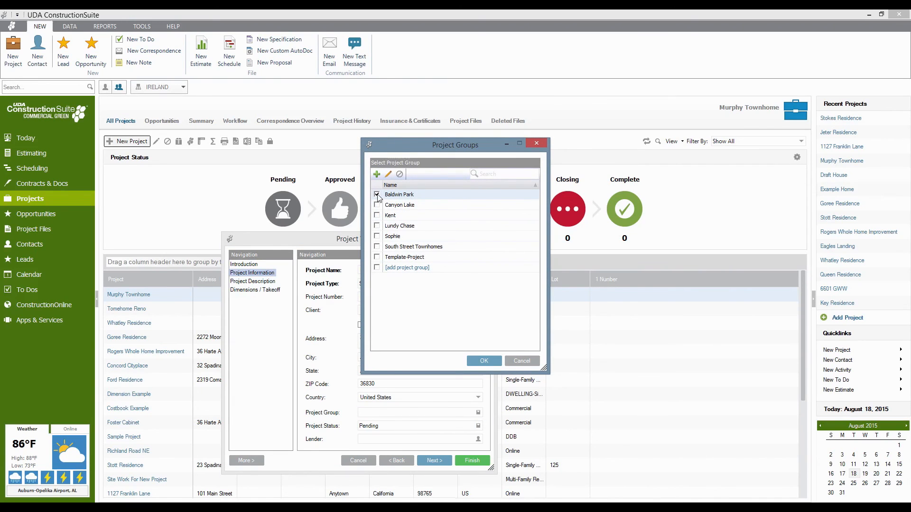
click(480, 361)
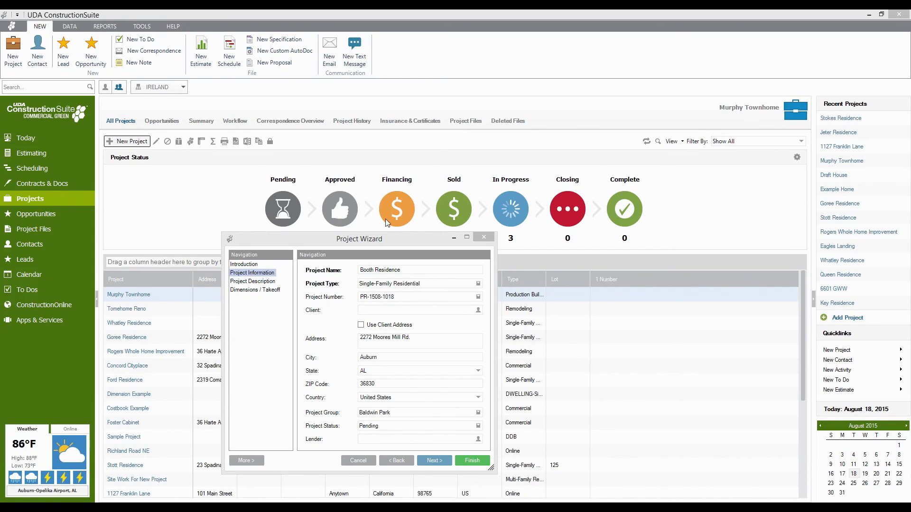
Pass the Project Description and Dimensions / Takeoff pages and finish the Booth Residence project.
click(434, 461)
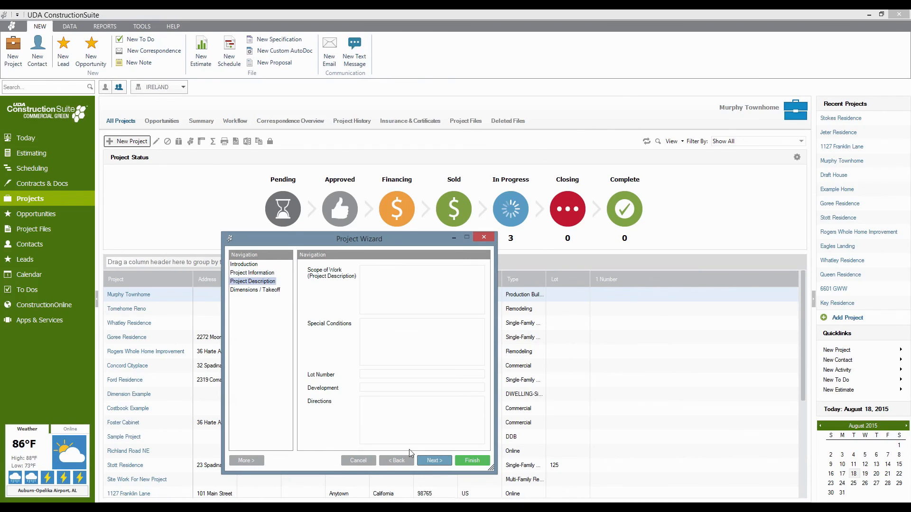
drag(380, 241, 478, 123)
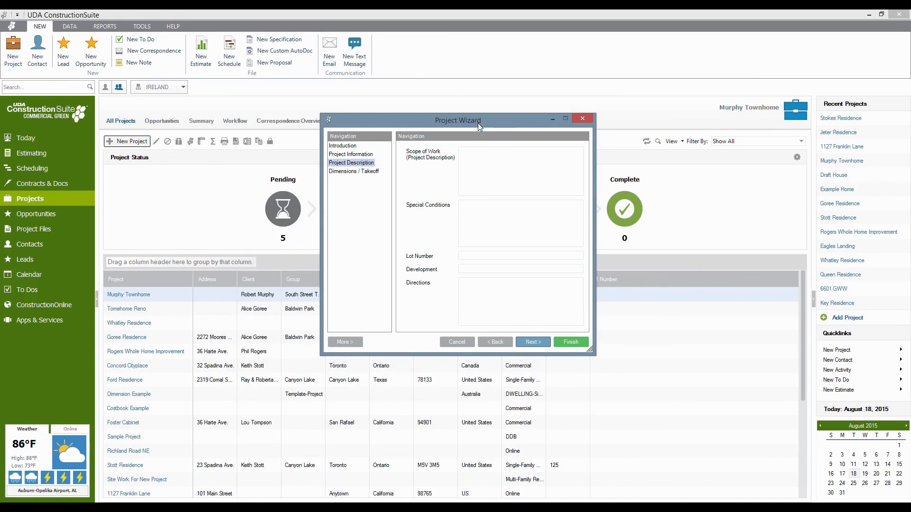
click(494, 166)
click(543, 342)
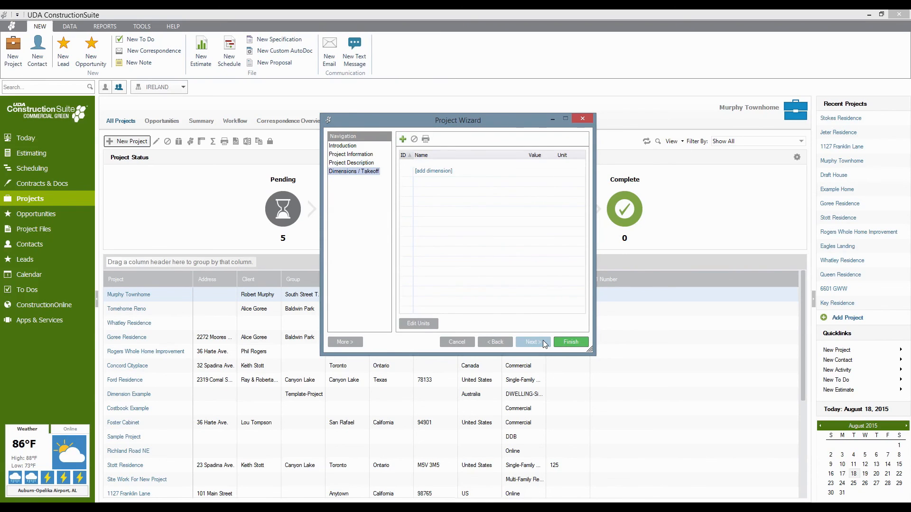
click(559, 343)
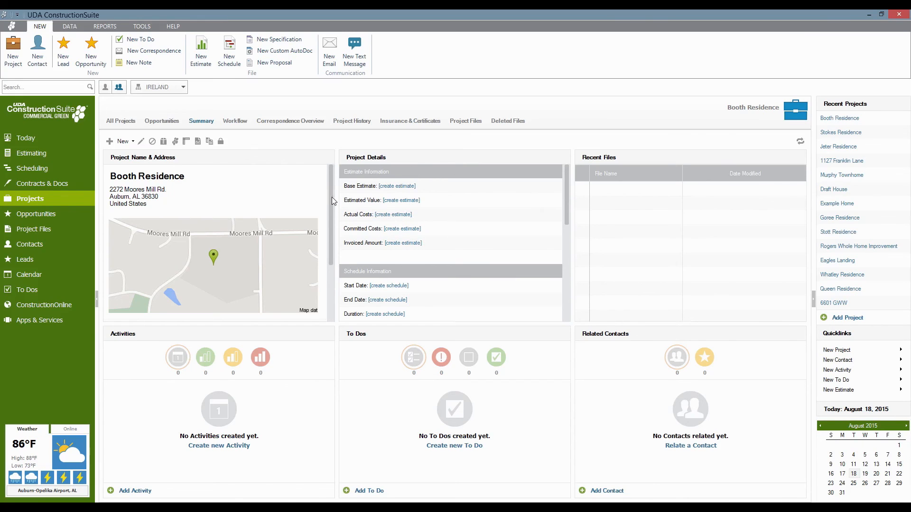
Begin Booth Residence's base estimate from a predefined template, choosing Residential Sample after browsing others.
click(390, 192)
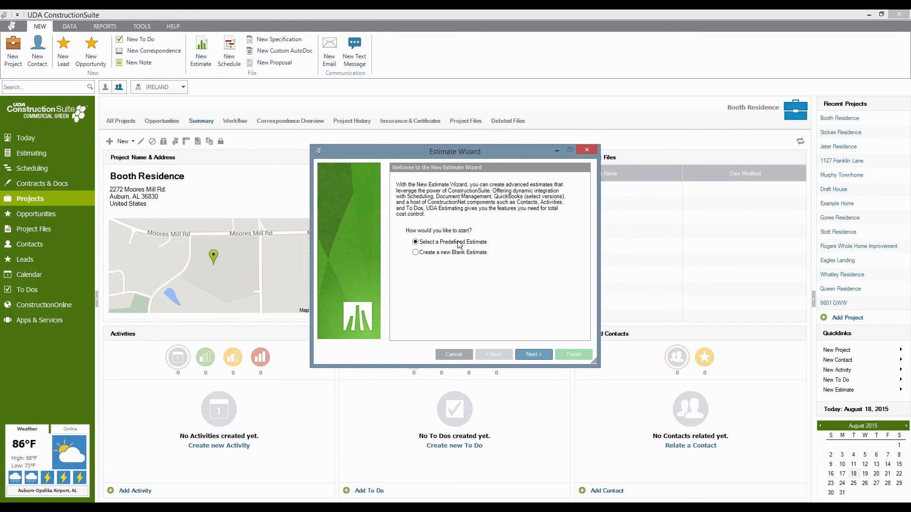
click(537, 355)
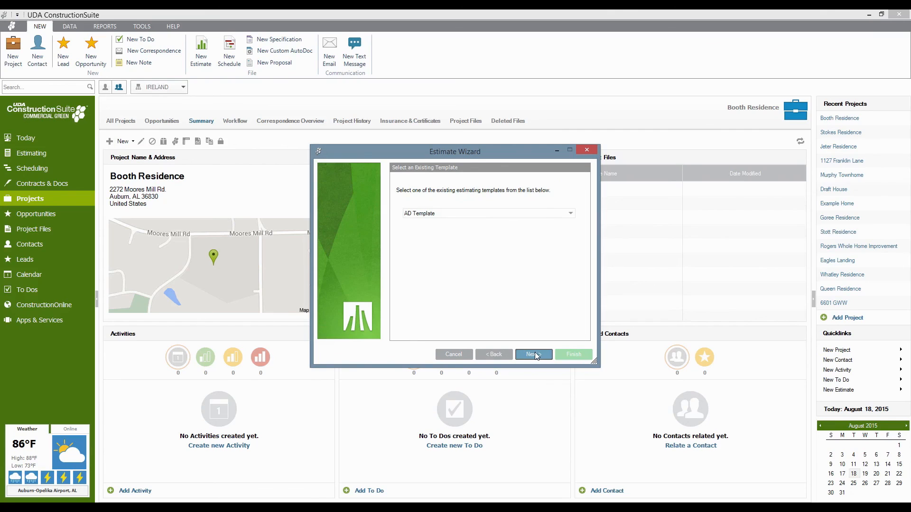
click(571, 217)
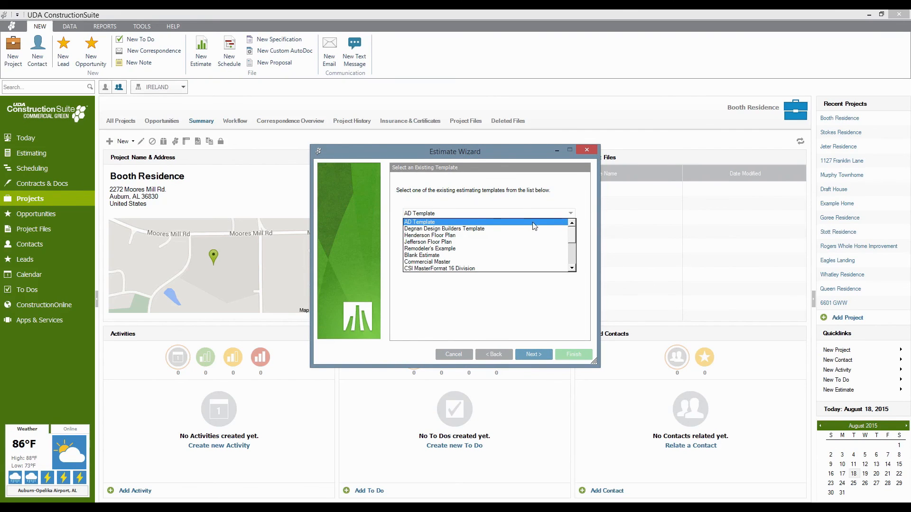
scroll(439, 231, down, 2)
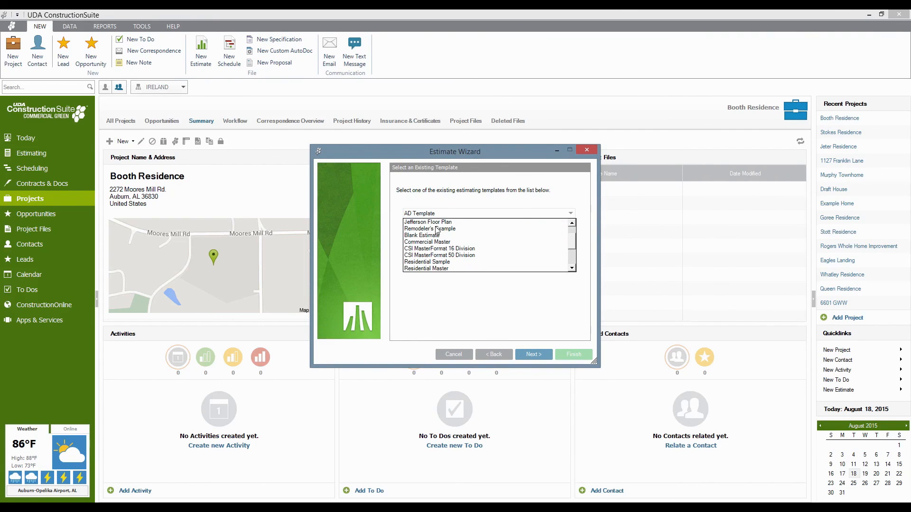
click(477, 255)
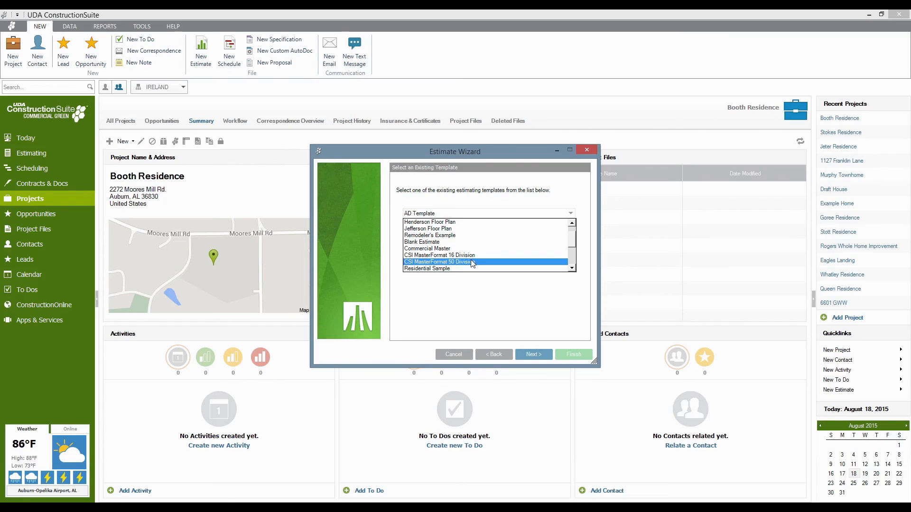
click(467, 221)
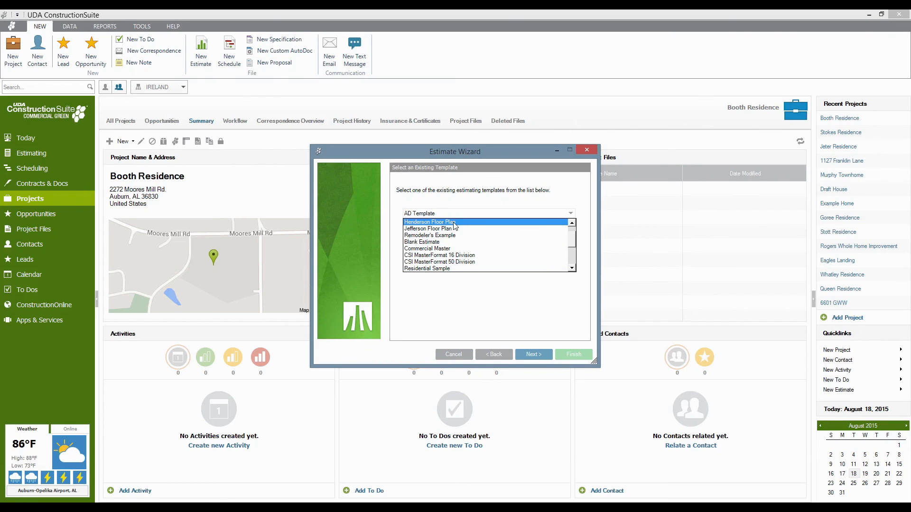
click(450, 229)
click(425, 269)
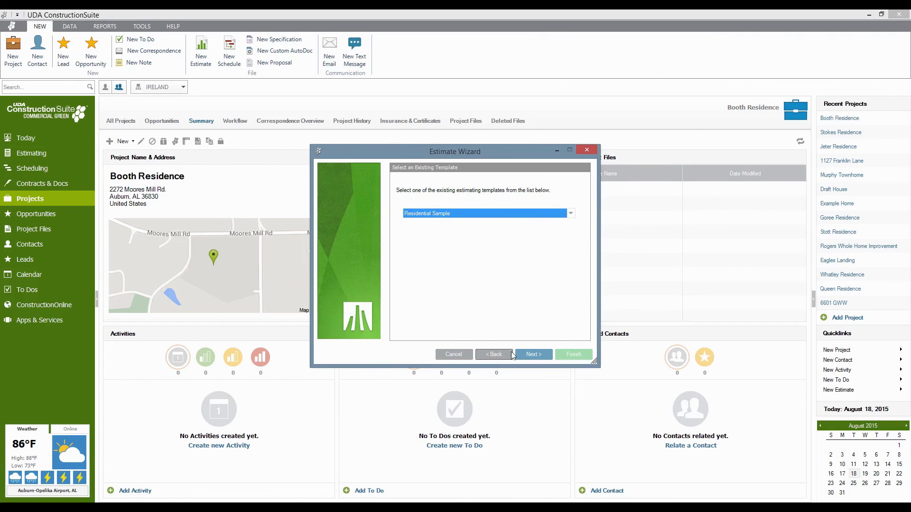
click(533, 355)
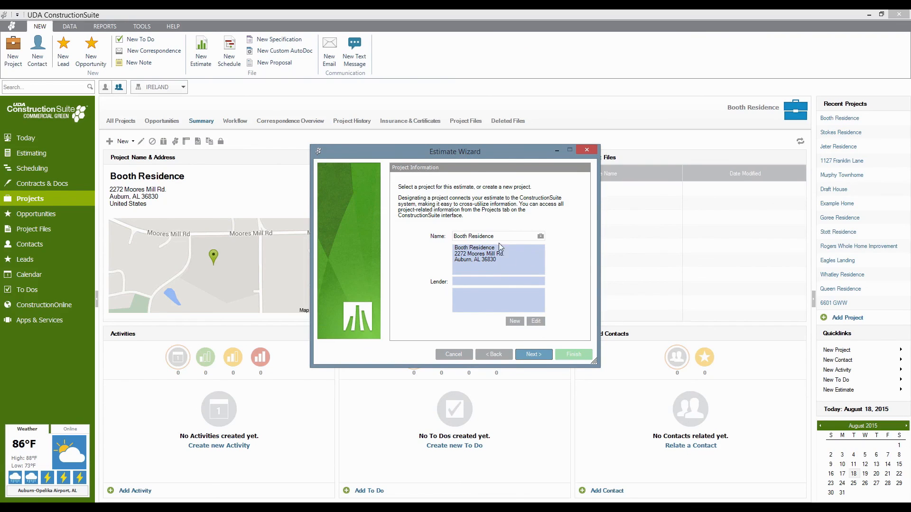
On the Sales Tax page, set 8% state materials tax and 12% state services tax, showing four decimals.
click(533, 354)
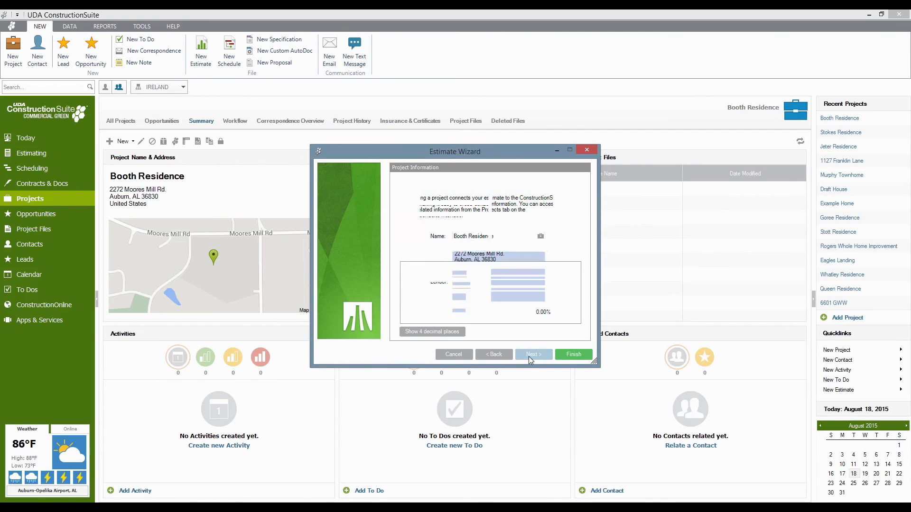
click(533, 354)
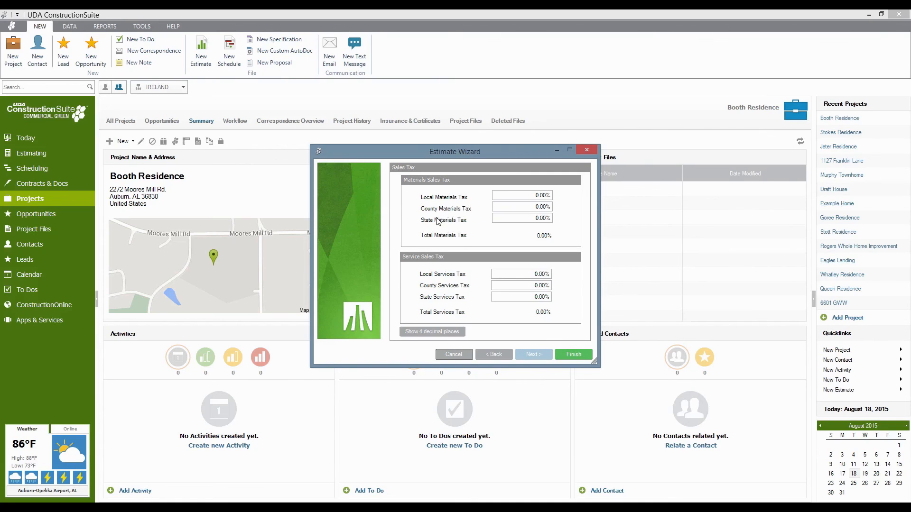
click(532, 221)
key(Delete)
key(Delete)
click(529, 298)
key(Delete)
key(Delete)
text(12)
click(429, 332)
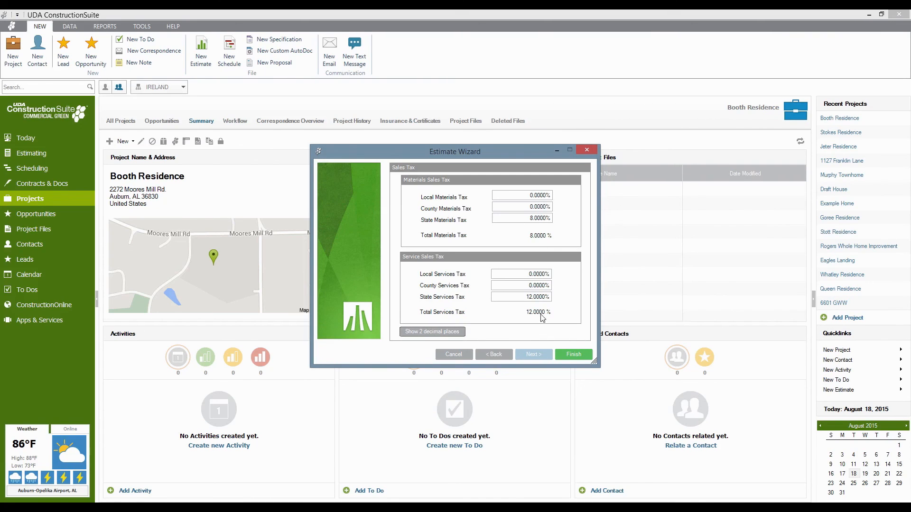
Finish the new estimate, review the Planning sheet's Design Services line, then go to the Foundation sheet.
click(572, 359)
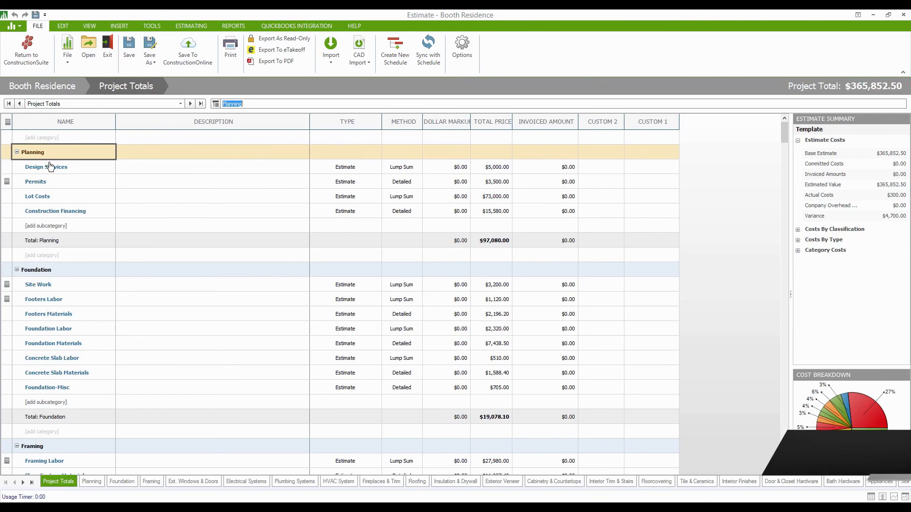
click(36, 155)
double_click(36, 156)
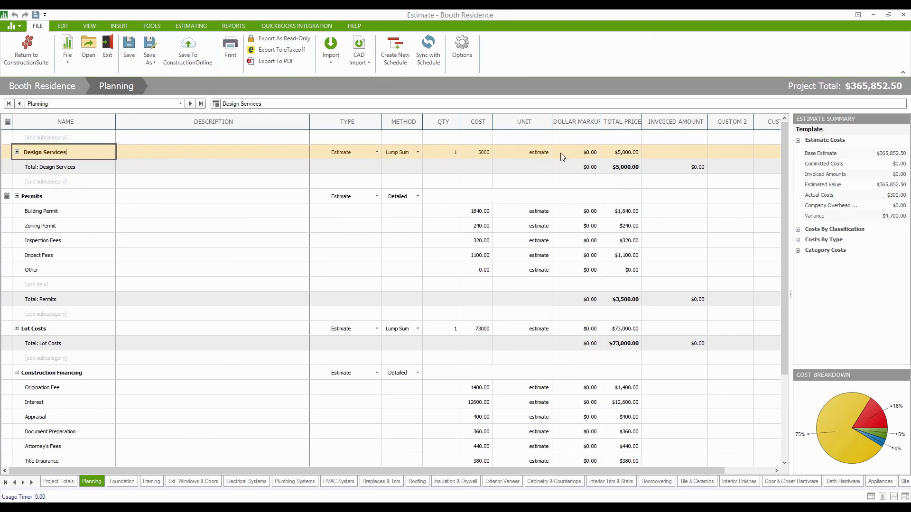
click(523, 153)
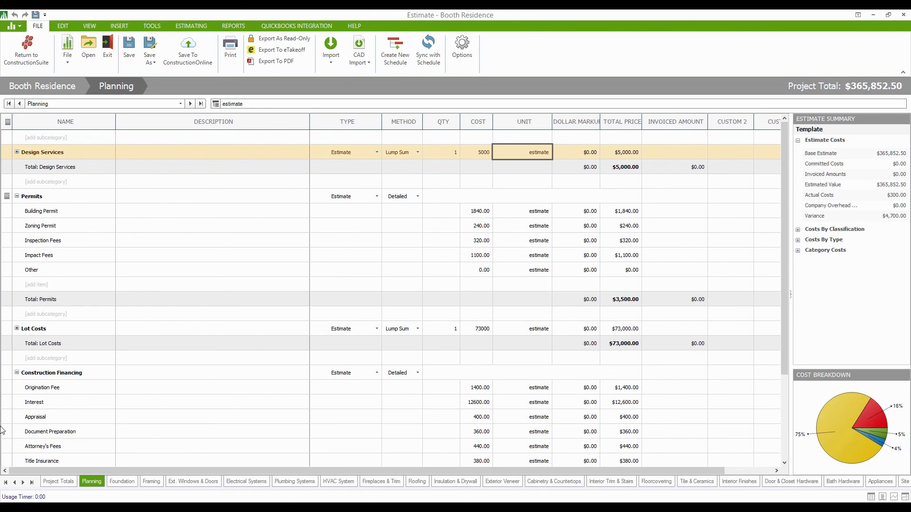
click(121, 482)
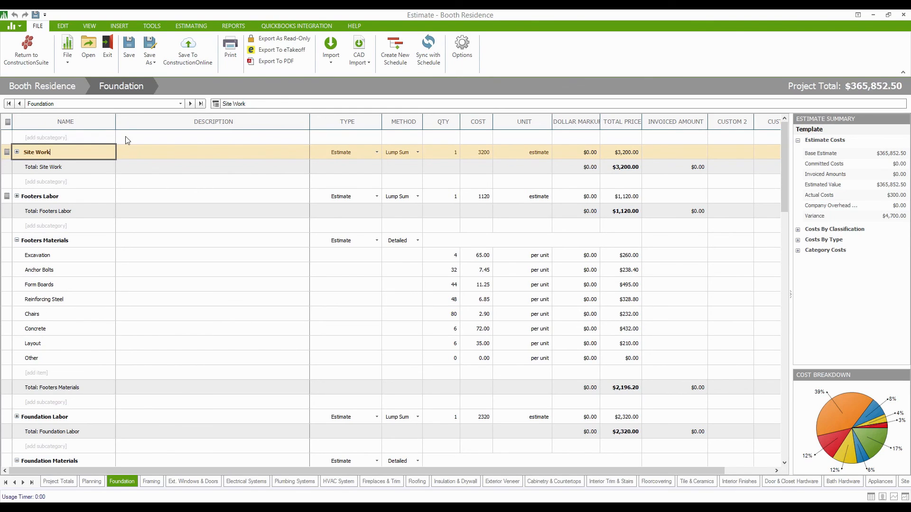
Open Insert Item from Database from the INSERT ribbon.
click(119, 26)
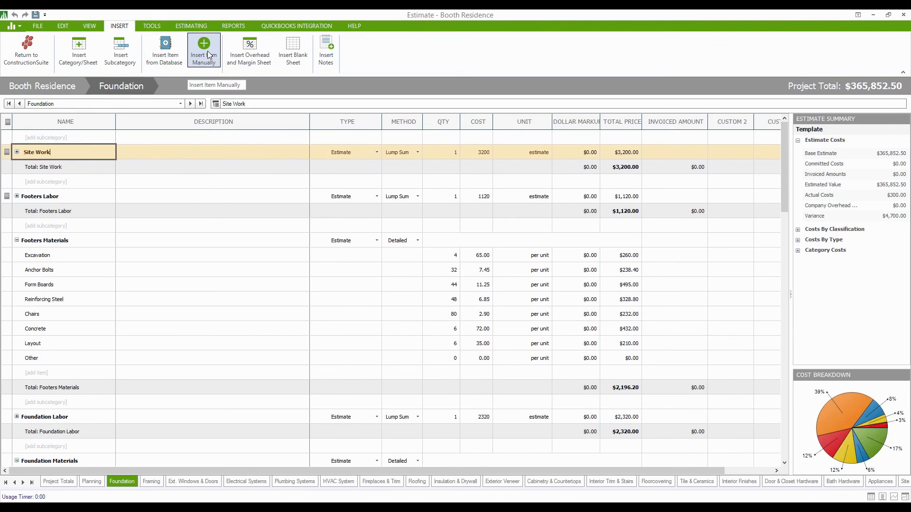
click(170, 53)
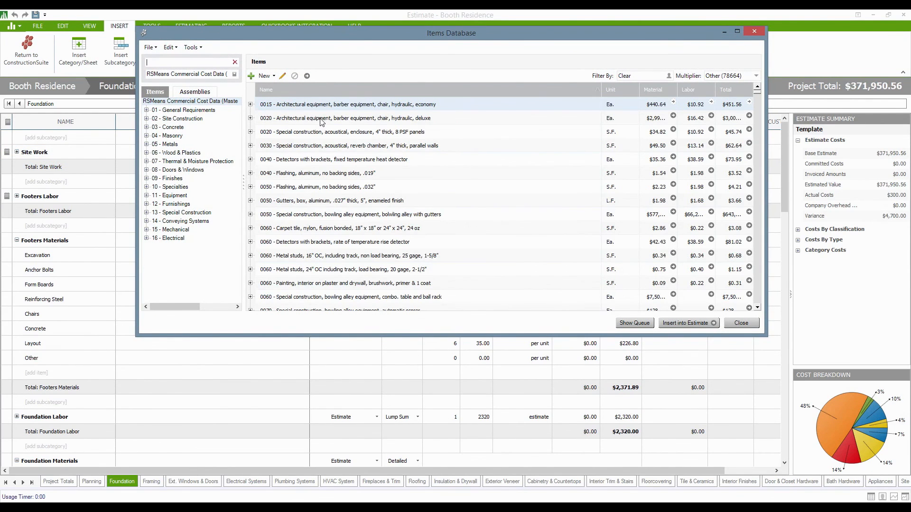
Move the Items Database window lower and bring up the Select Costbook list.
drag(372, 32, 377, 123)
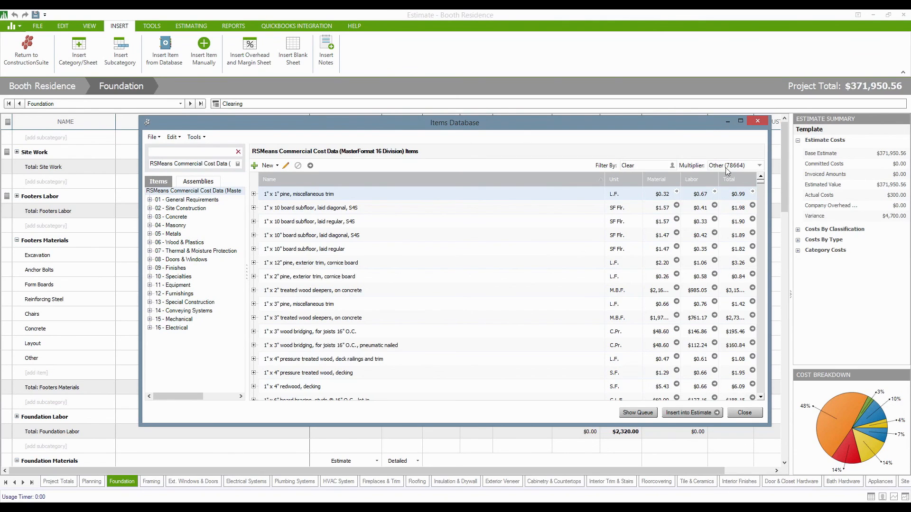
click(238, 165)
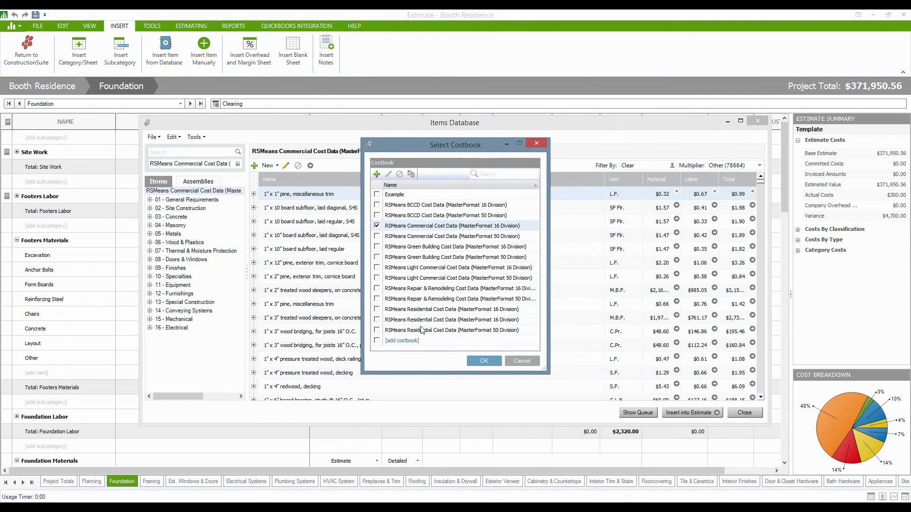
Select and confirm the RSMeans Residential Cost Data (16 Division) costbook for the database.
click(377, 320)
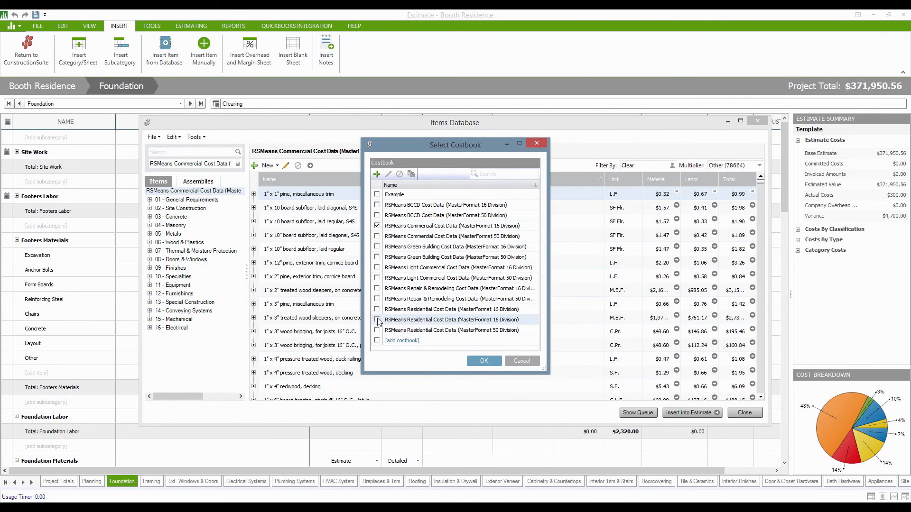
click(484, 360)
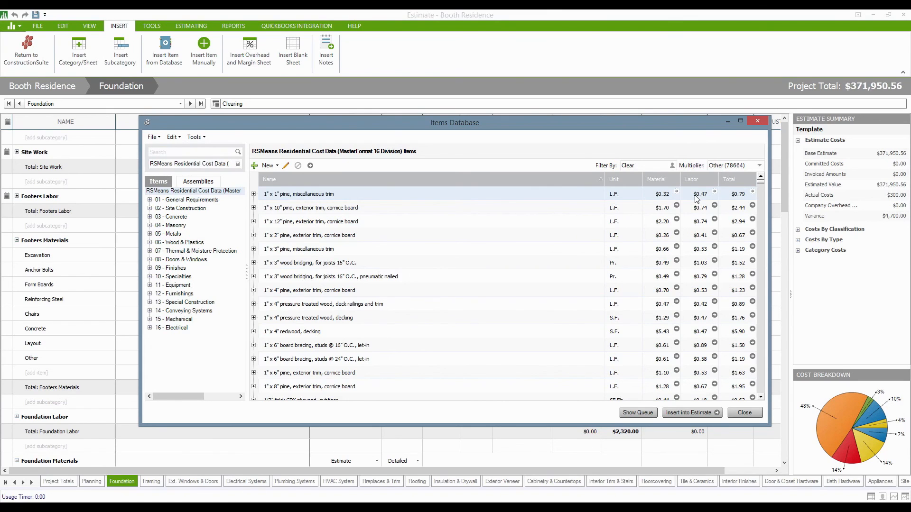
click(759, 166)
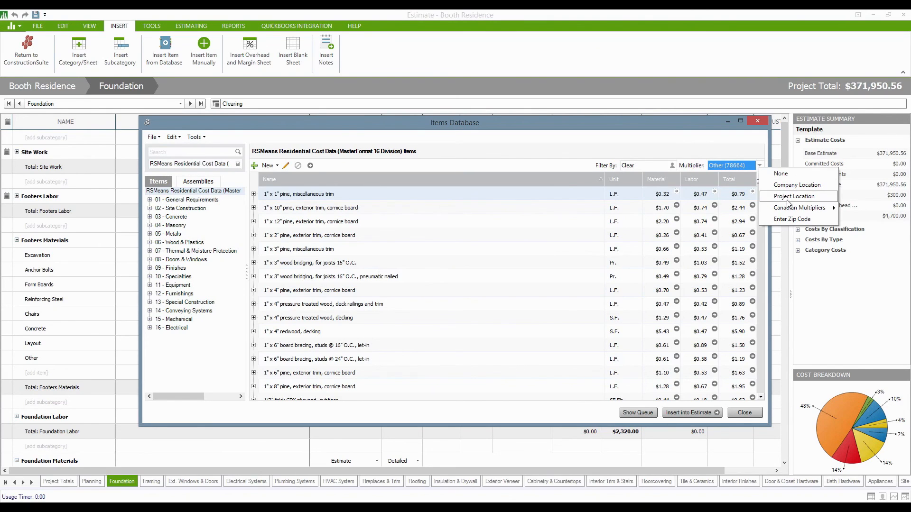
Set the price multiplier from ZIP code 36830 and select the Excavation row.
click(788, 220)
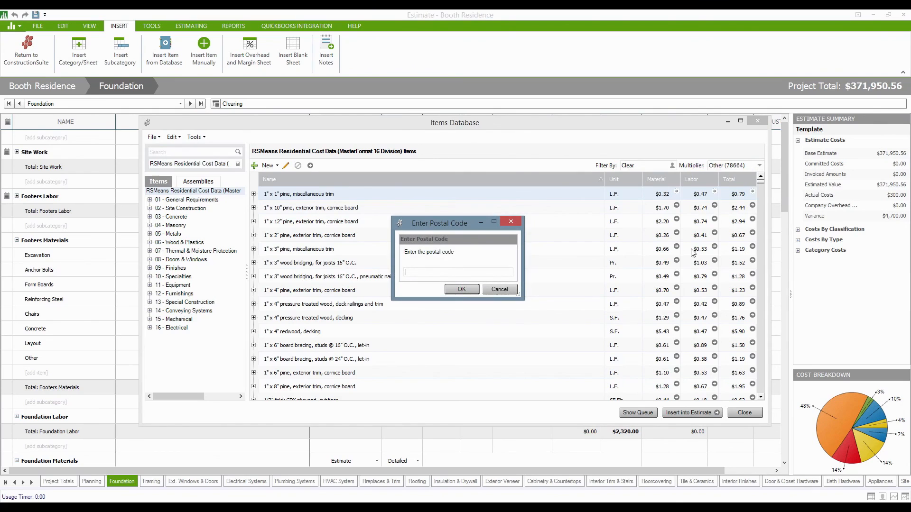
text(36830)
click(456, 291)
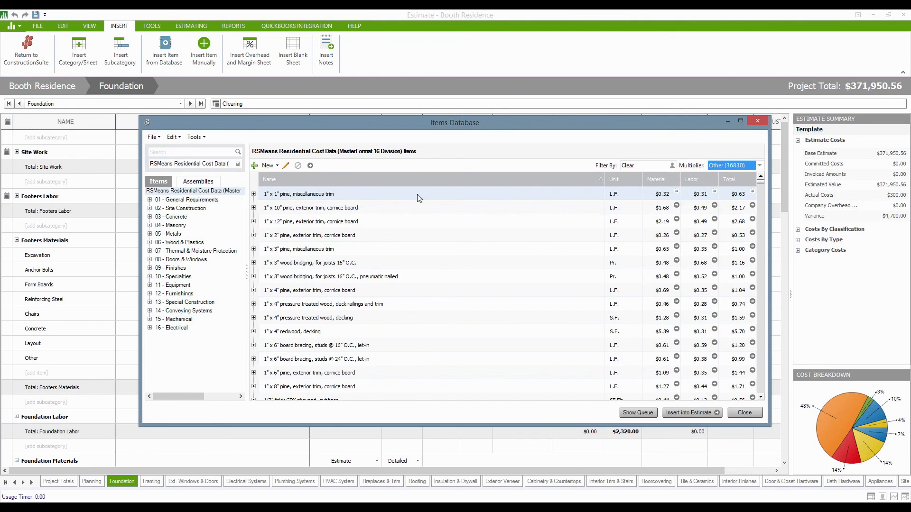
click(67, 261)
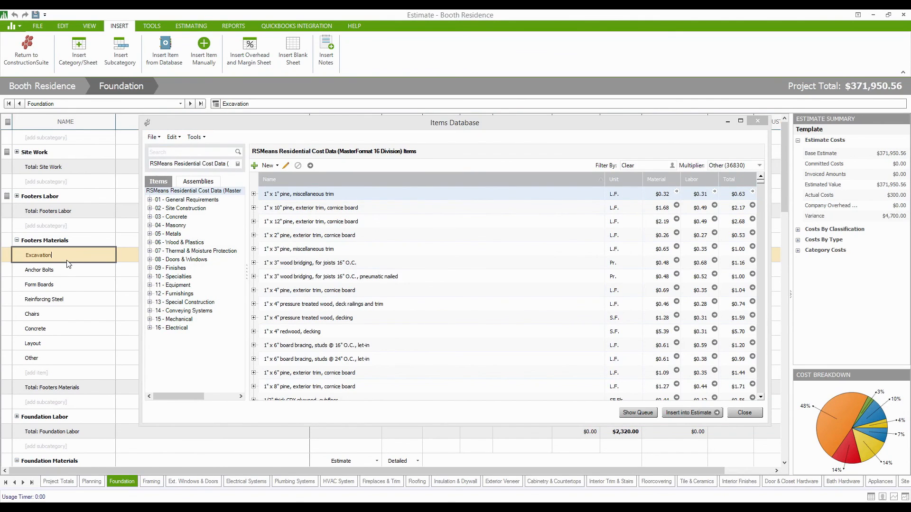
Send 100 of the 1" x 1" pine miscellaneous trim into Footers Materials below Excavation.
click(677, 193)
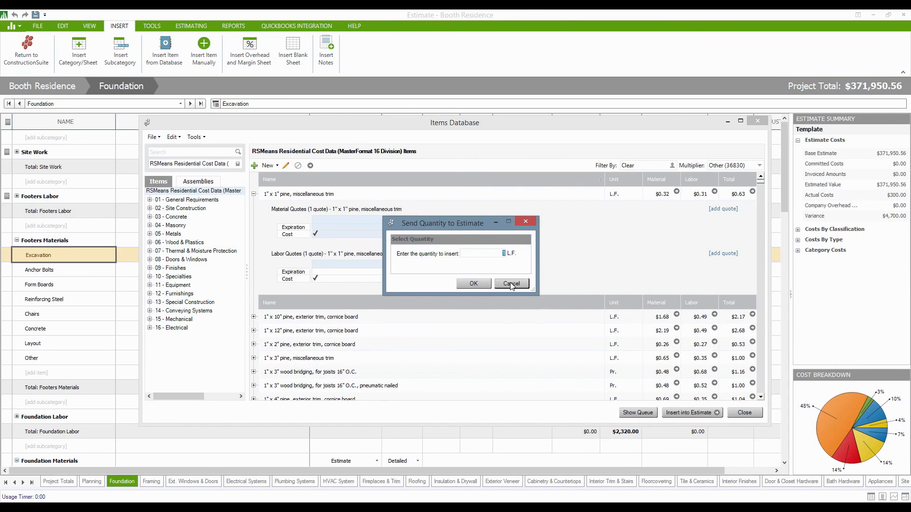
text(100)
click(473, 284)
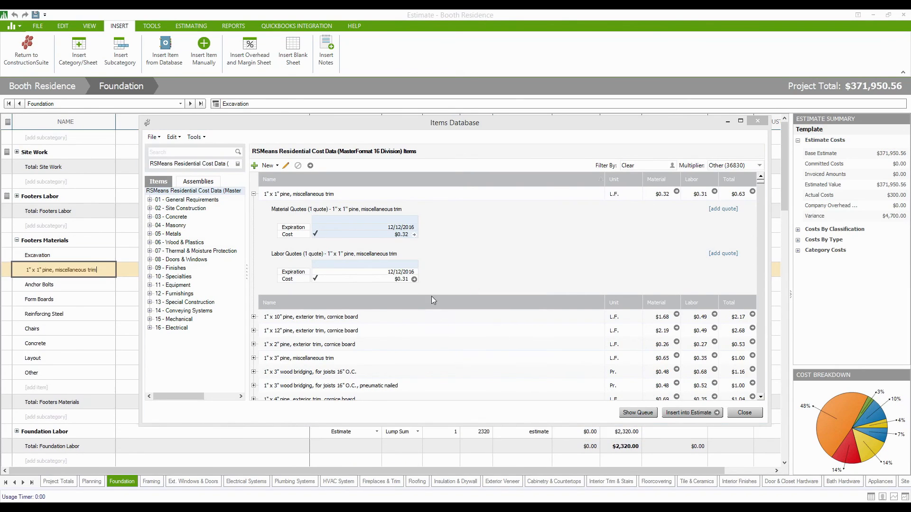
click(90, 274)
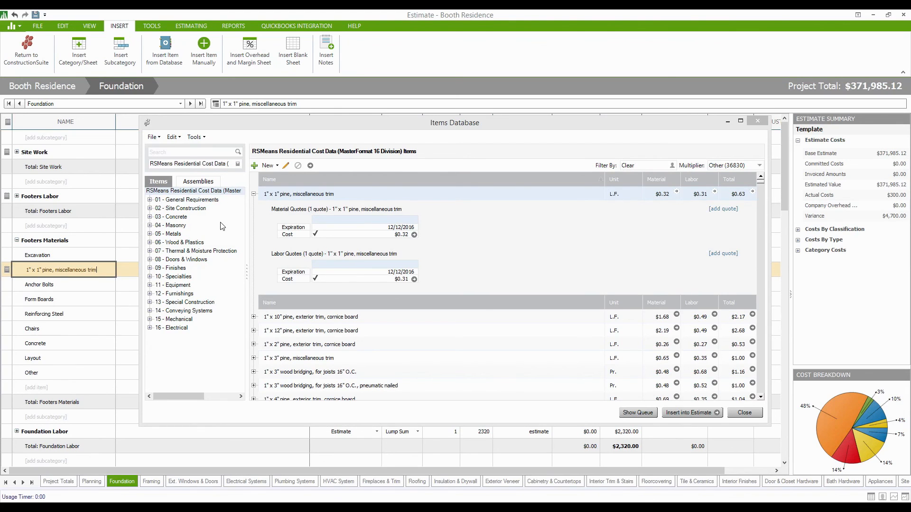
Expand 04 - Masonry > 042 - Masonry Units > 04210 - Clay Masonry Units in the database.
double_click(175, 225)
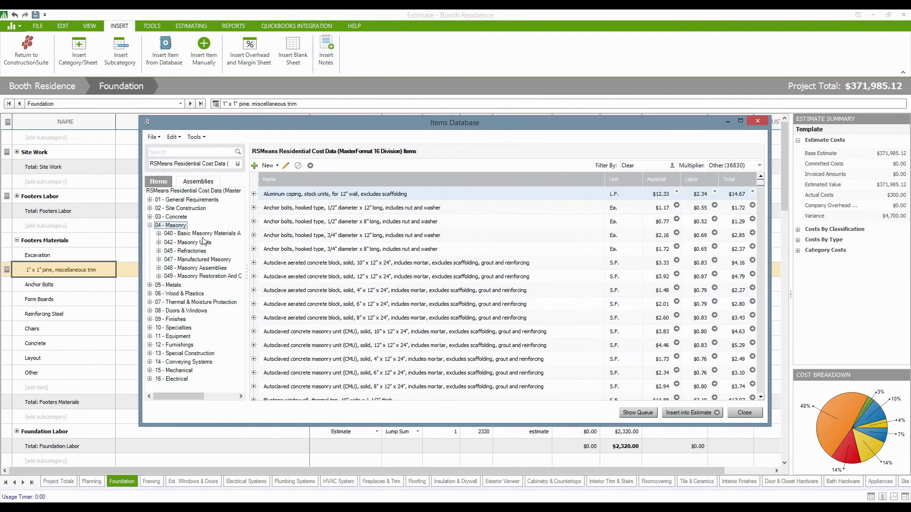
double_click(191, 242)
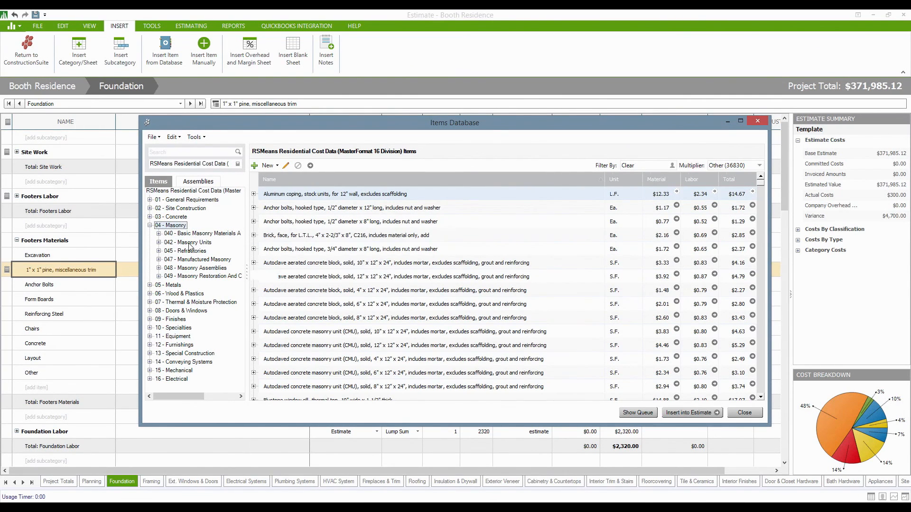
double_click(202, 251)
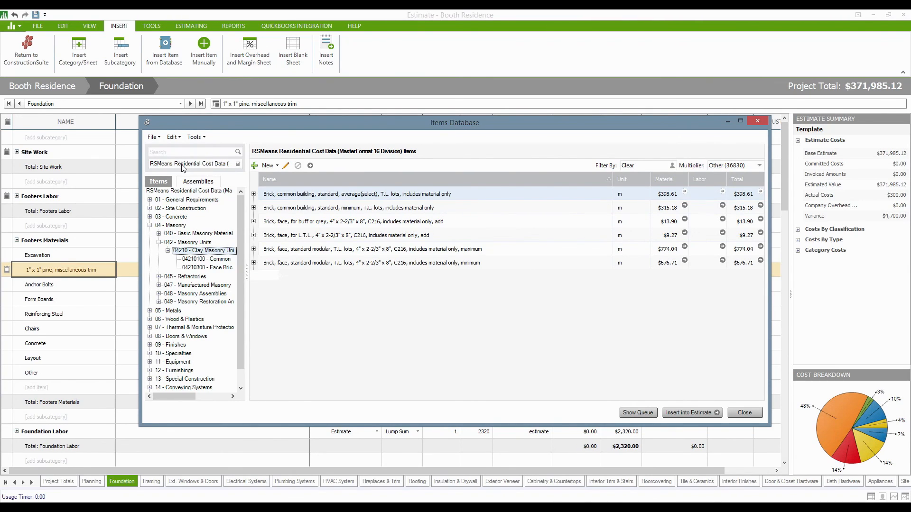
Delete the pine trim row from Footers Materials and show all Residential costbook items again.
click(68, 287)
right_click(73, 270)
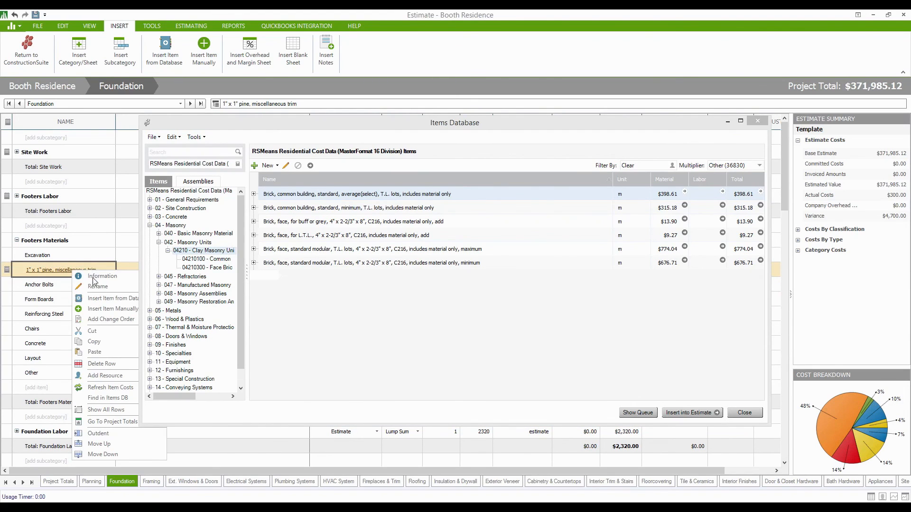
click(108, 362)
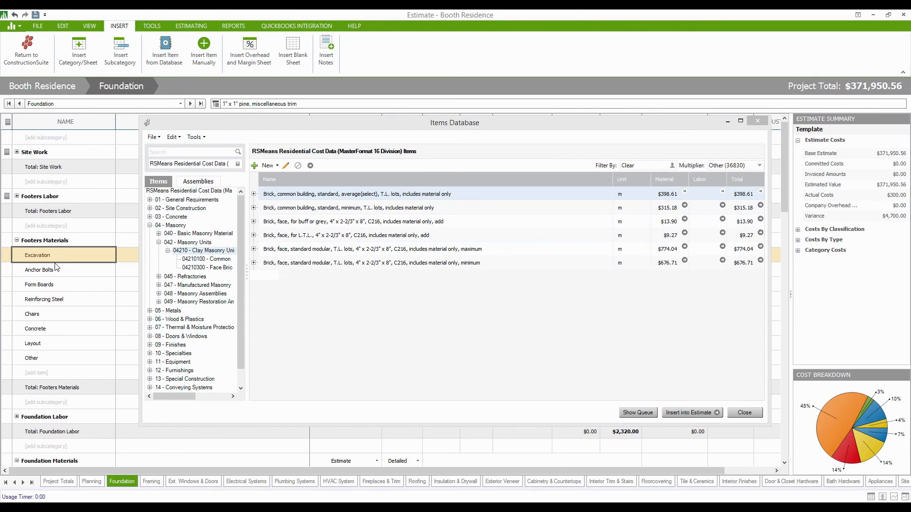
click(168, 153)
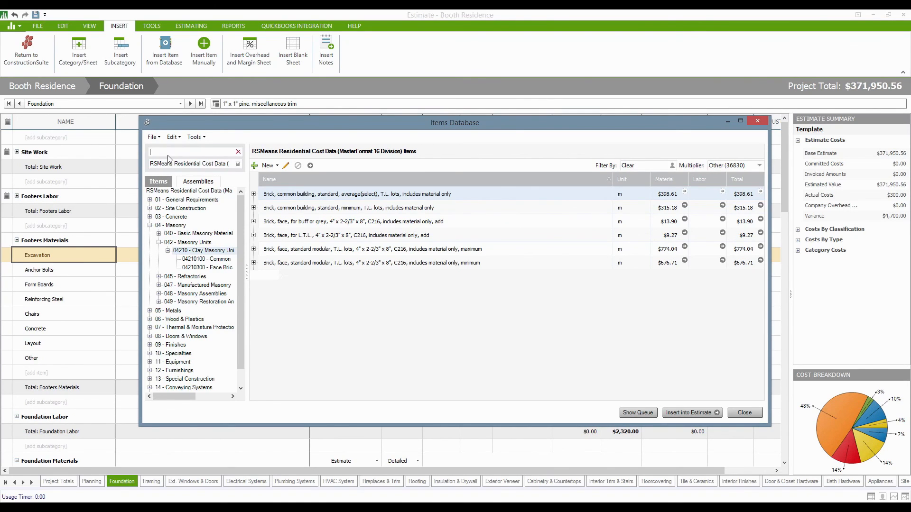
click(174, 192)
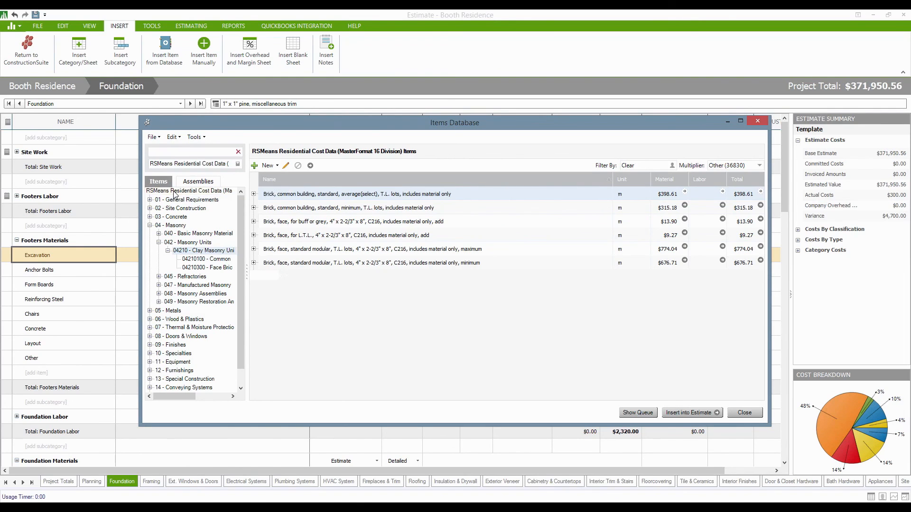
Search the Items Database for 'anchor' and bring up actions on the first anchor bolt.
click(168, 151)
text(anchor)
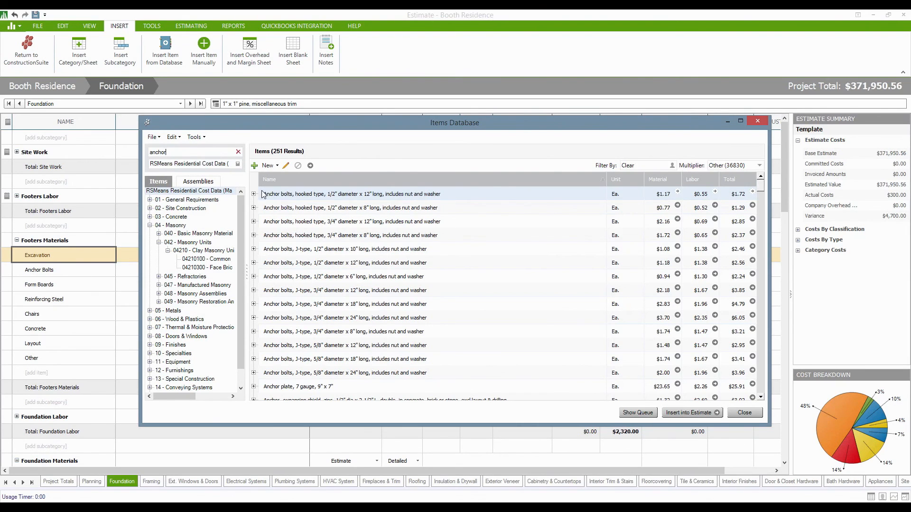
right_click(308, 195)
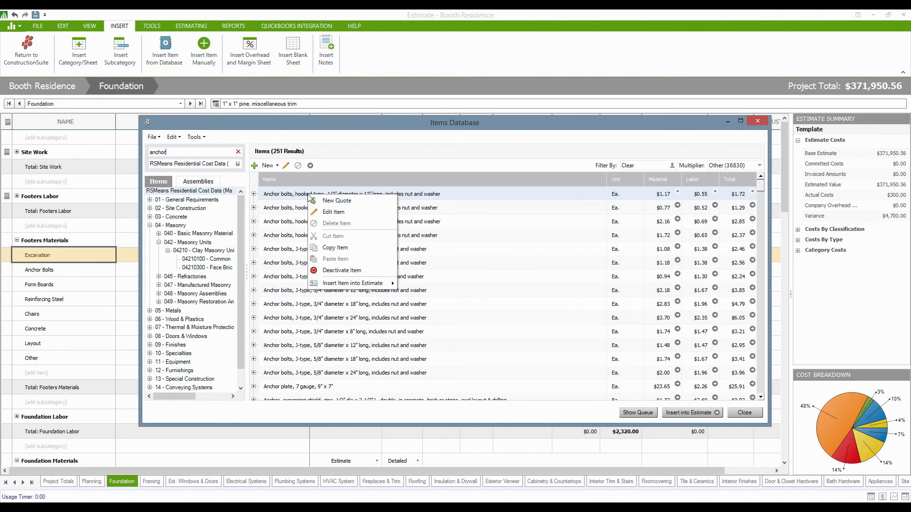
Open the first anchor bolt's Edit Item dialog, review its crew notes and hourly figure, then close it.
click(334, 213)
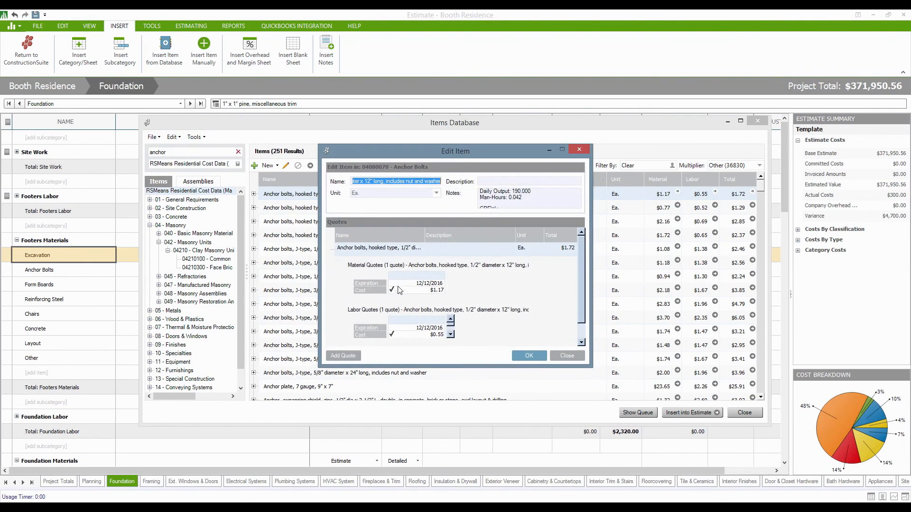
click(538, 195)
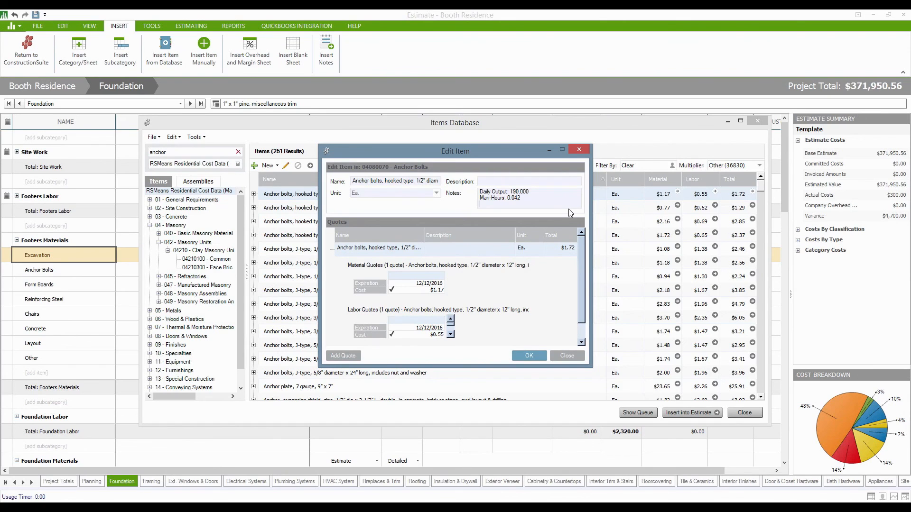
key(Down)
key(Down)
key(Down)
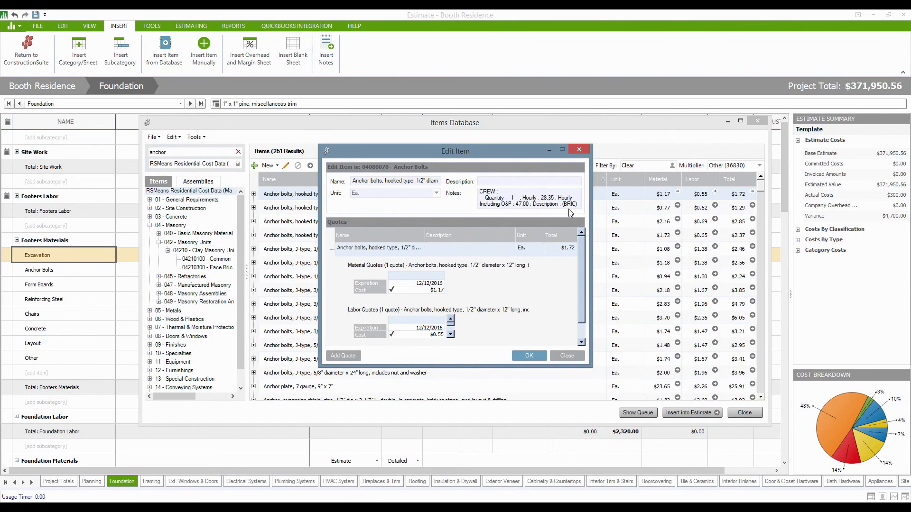
key(Down)
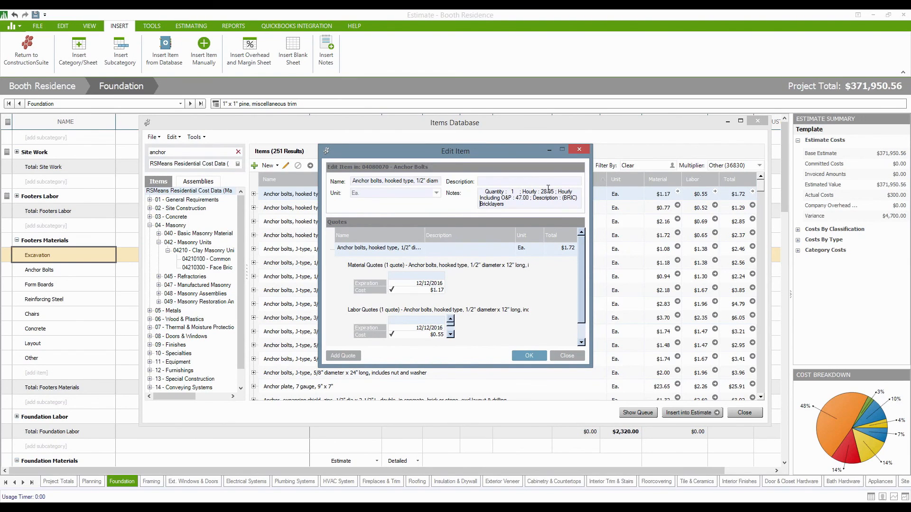
drag(540, 191, 547, 191)
click(555, 203)
click(563, 355)
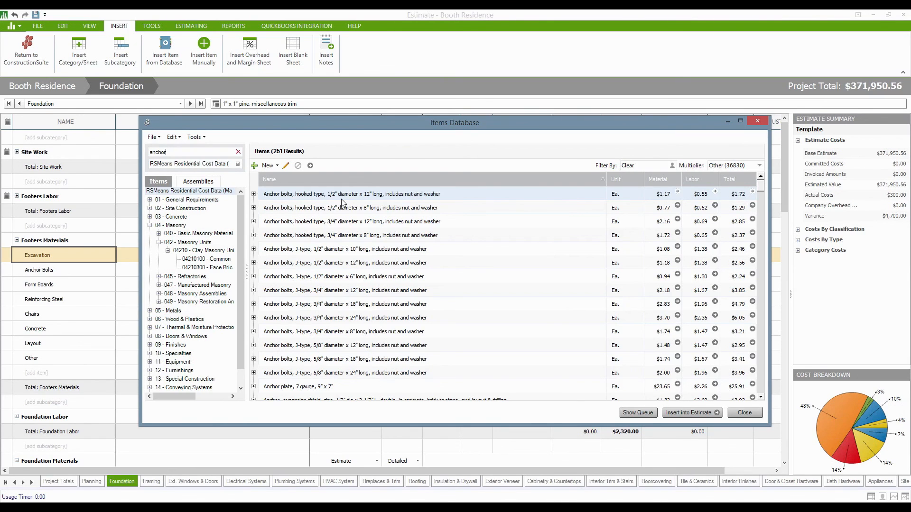
Expand the hooked anchor bolt's quotes, draft a $1.00 Abernathy Brothers Supply quote, then cancel it.
click(254, 194)
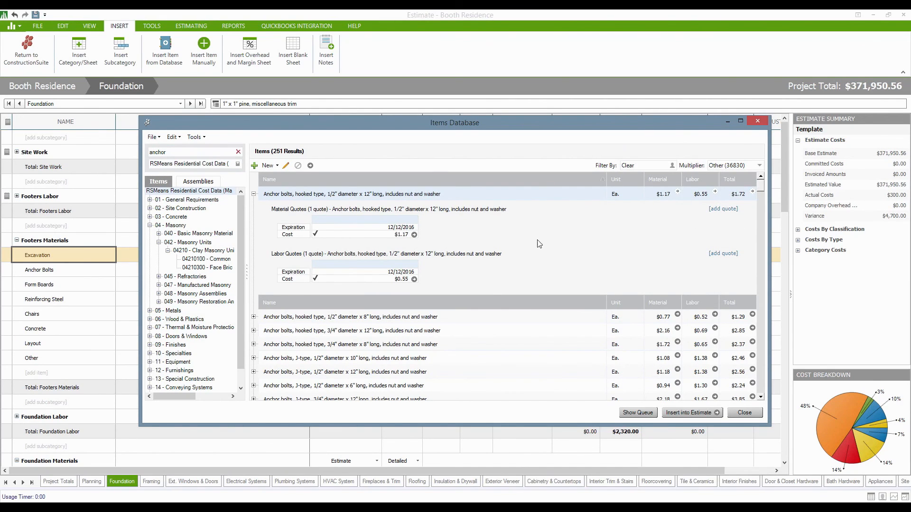
click(723, 209)
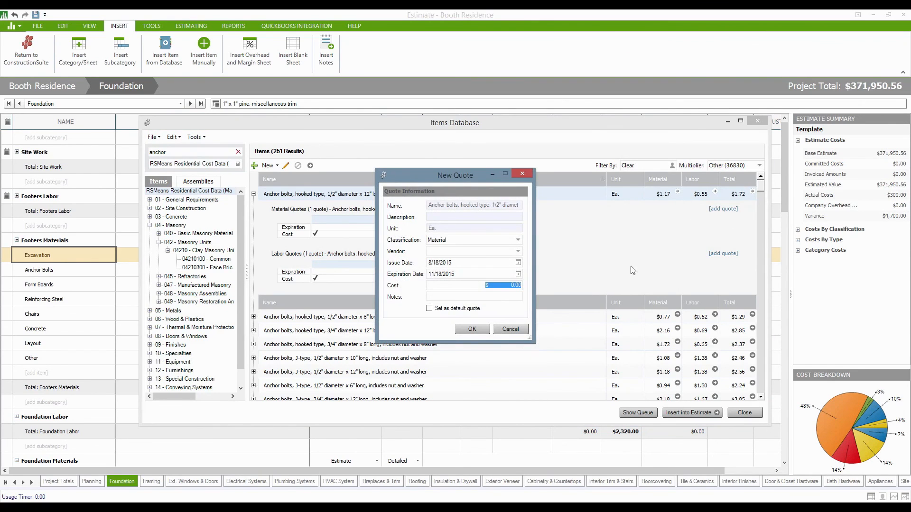
text(1.00)
click(518, 253)
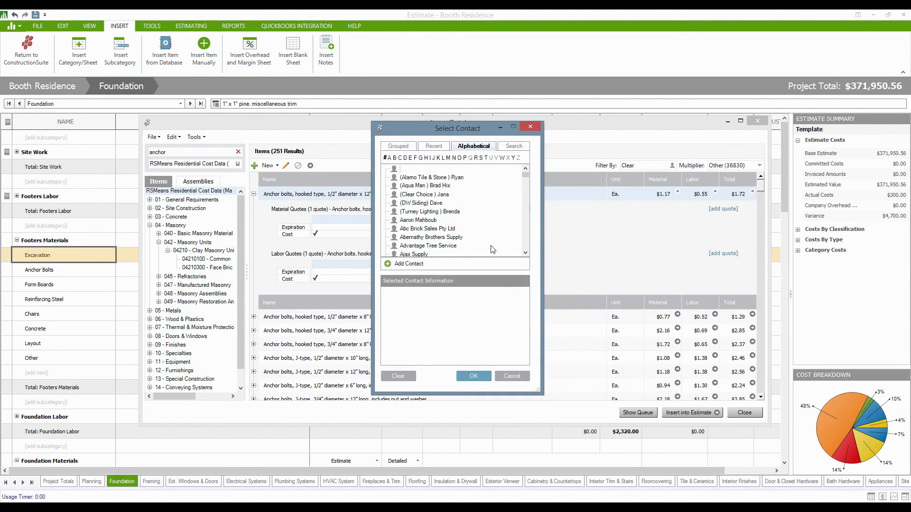
double_click(458, 237)
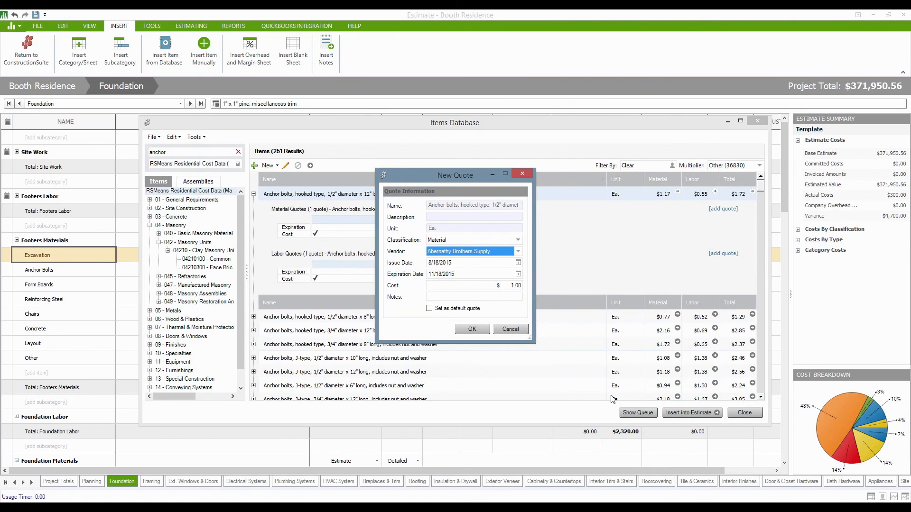
click(504, 330)
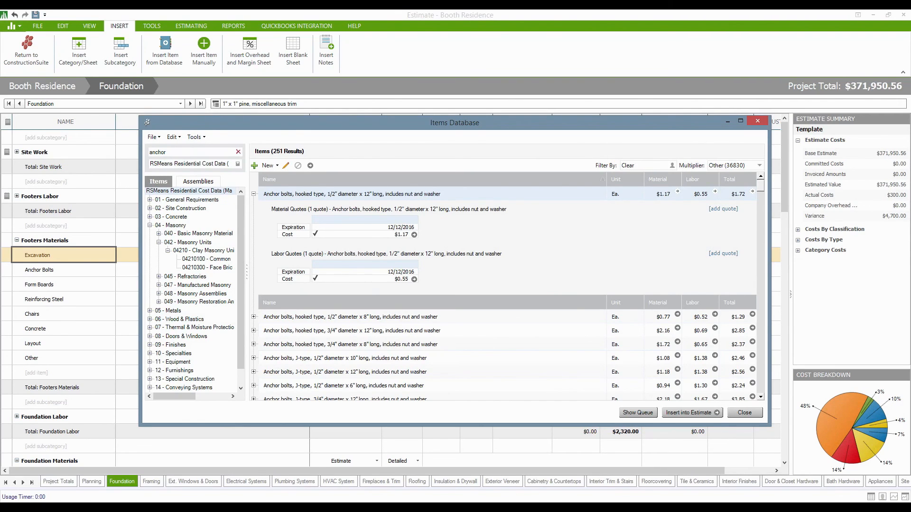
Look over the Items Database Tools menu without choosing anything, then close the Items Database.
click(757, 121)
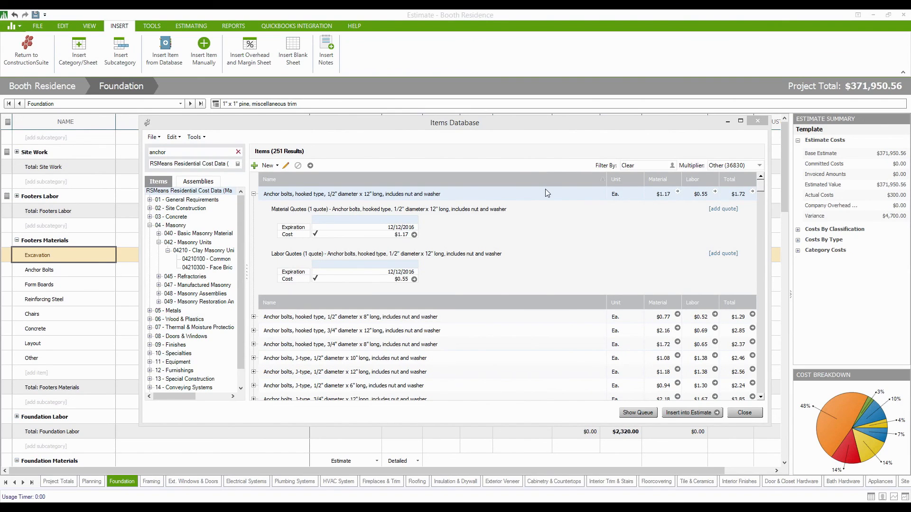
click(203, 139)
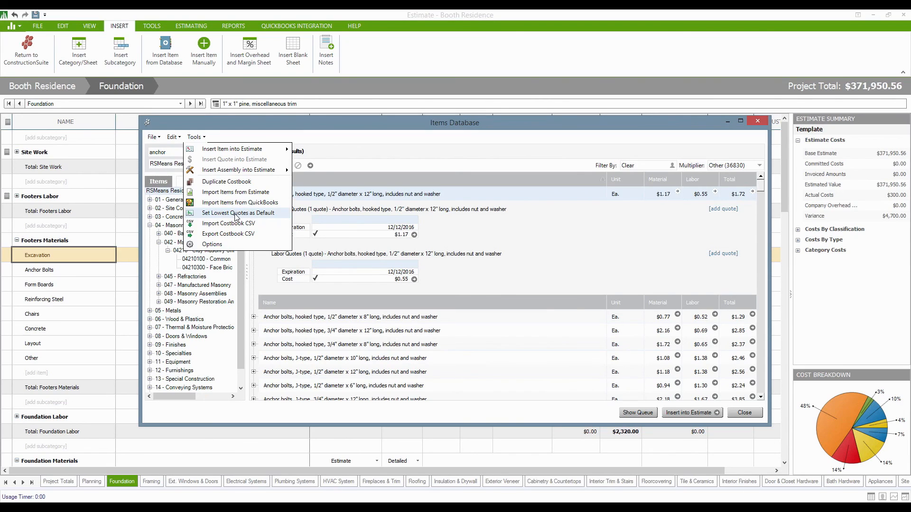
click(530, 248)
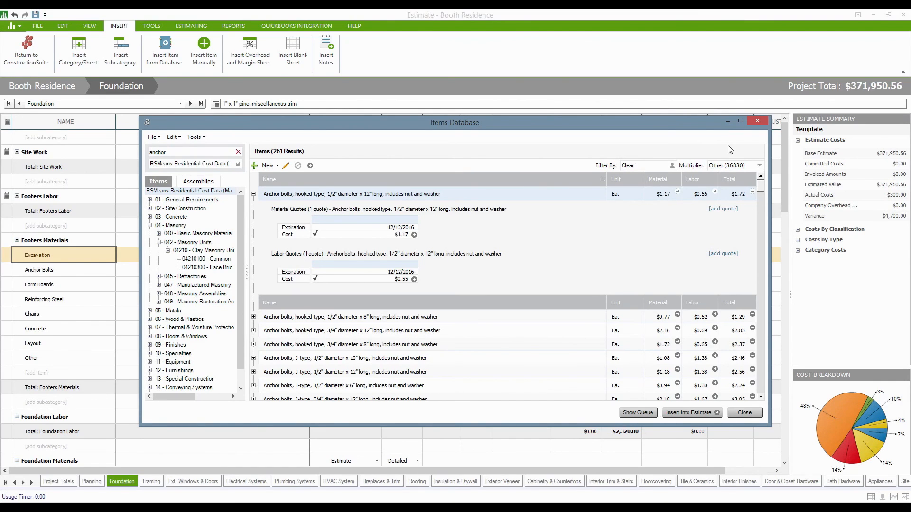
click(753, 121)
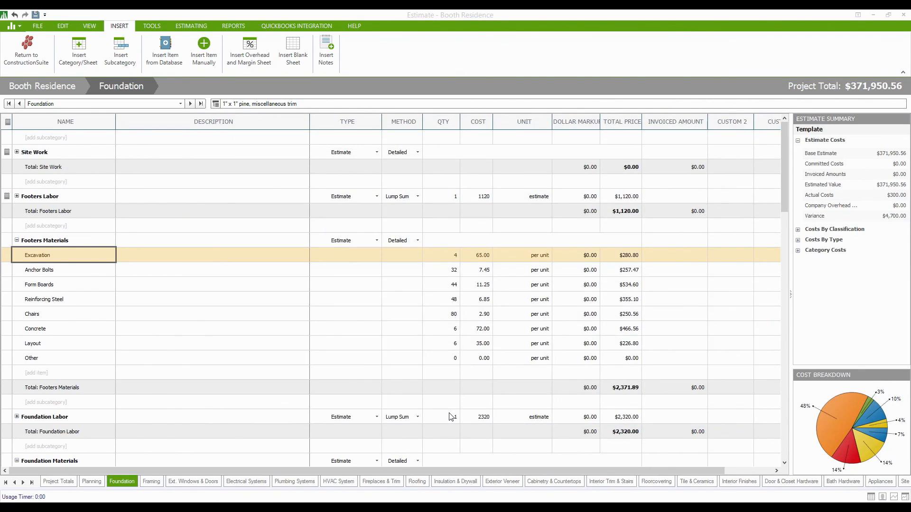
Enter quantity 100 and cost 25.00 for Foundation Labor, with units set to Per Man Hour.
click(453, 422)
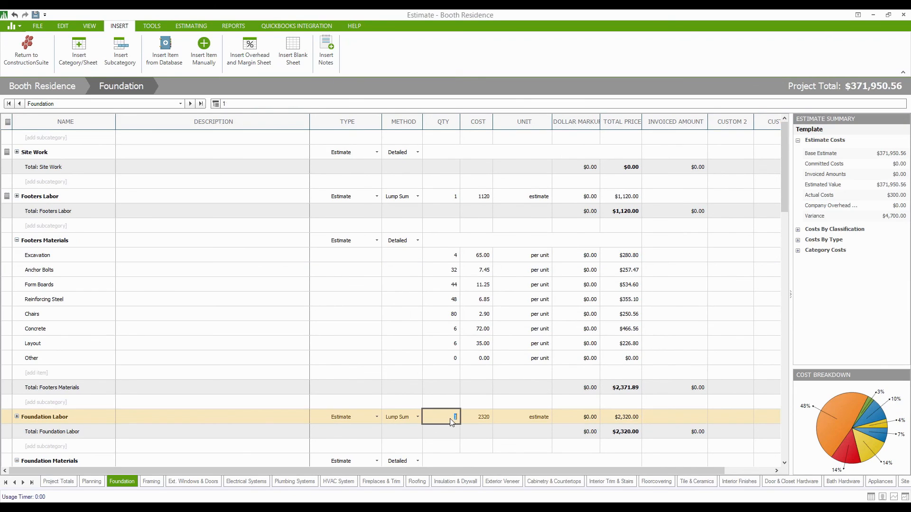
text(100)
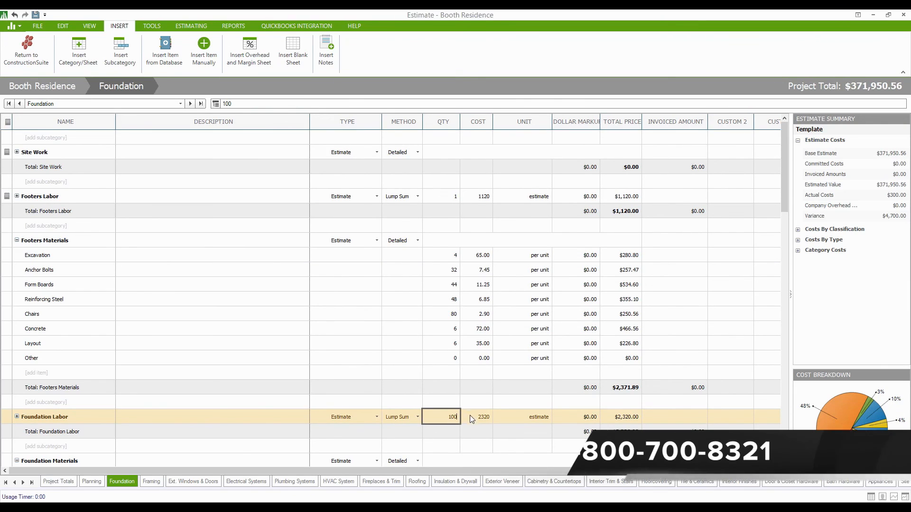
click(477, 417)
text(25.00)
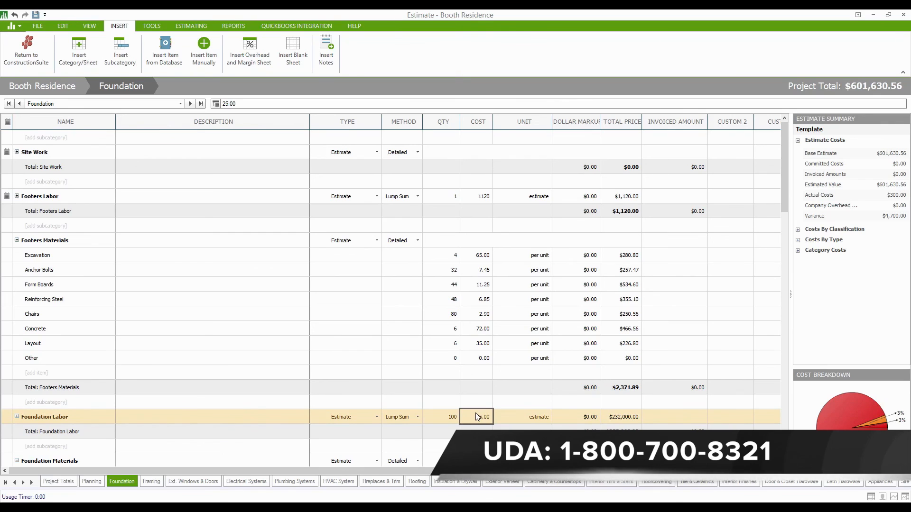
click(512, 418)
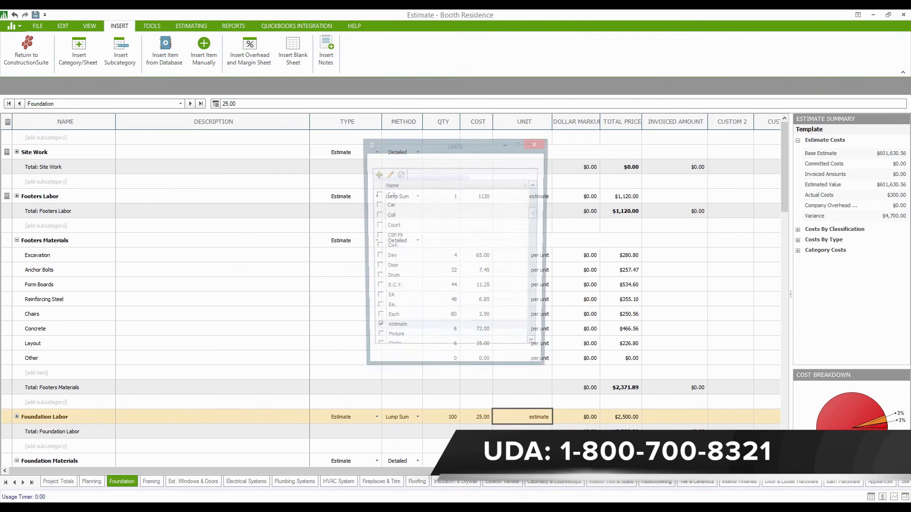
click(500, 176)
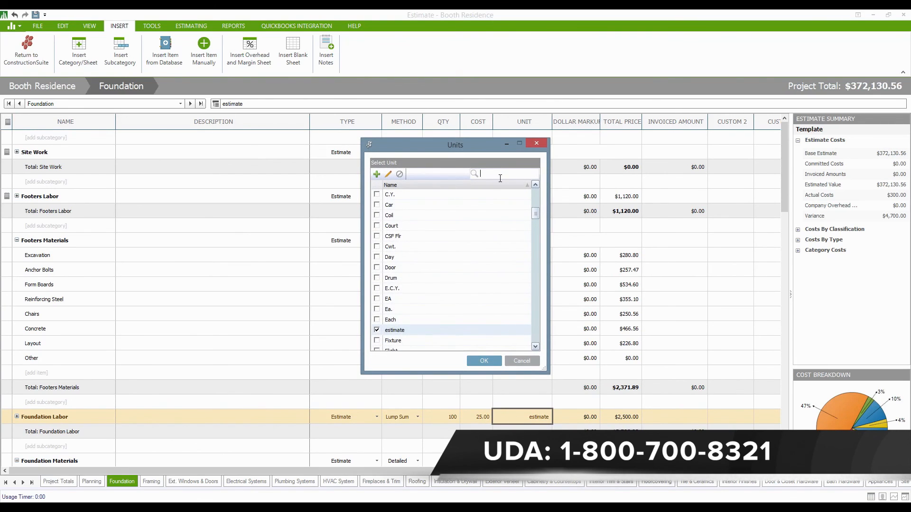
text(per man)
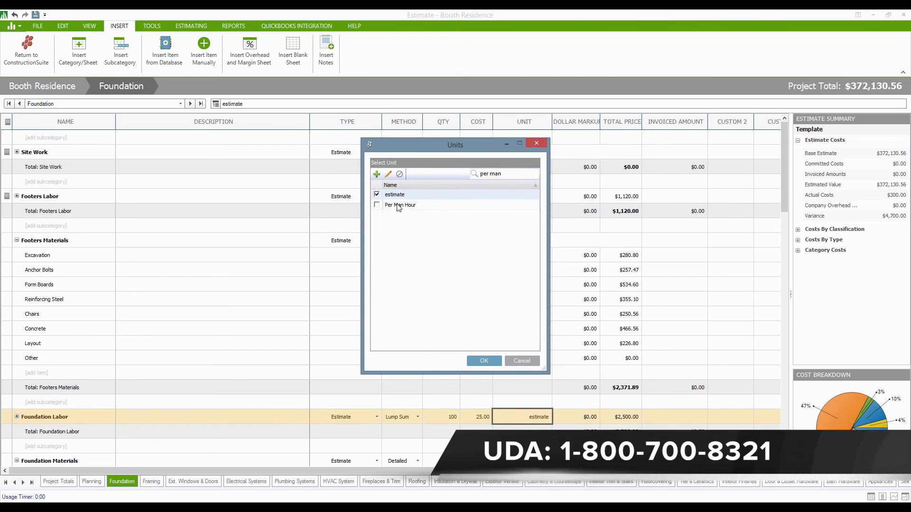
click(398, 208)
click(484, 361)
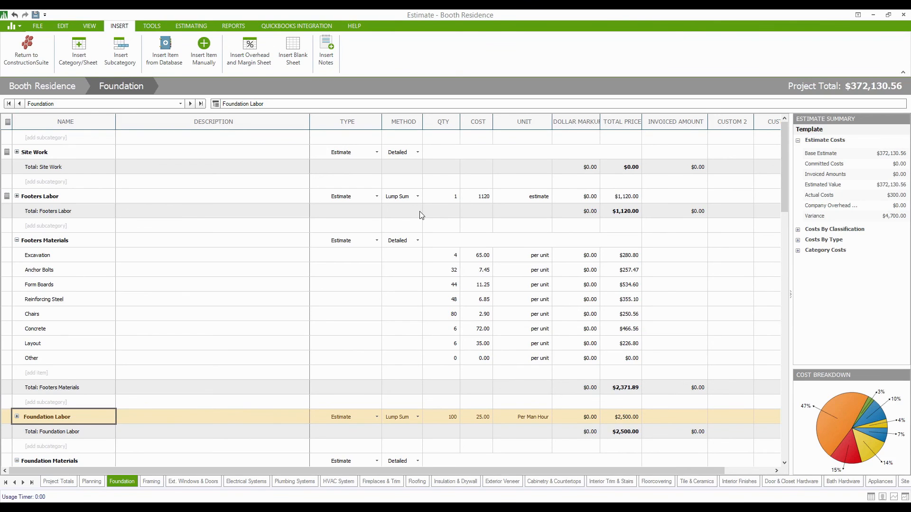
Apply classification markups of Labor 60%, Material 10% and Subcontractor 15% from the Estimating tab.
click(192, 26)
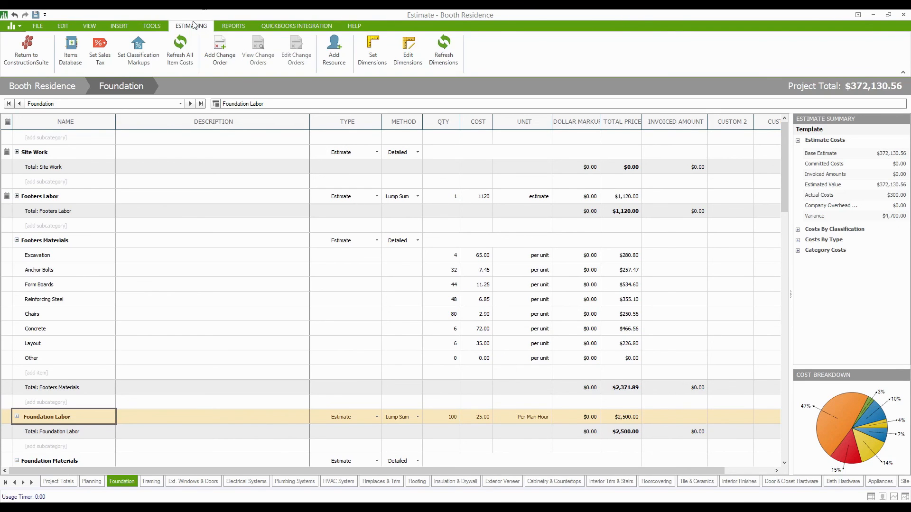
click(149, 59)
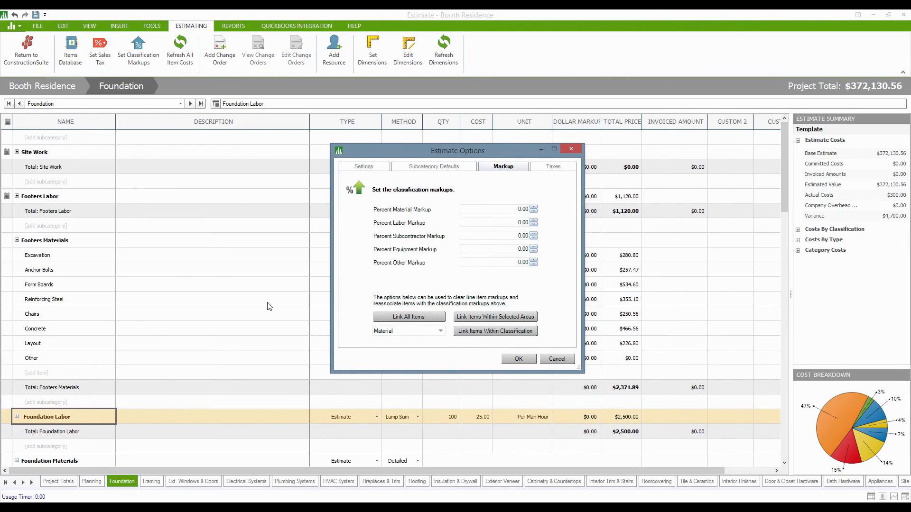
click(494, 223)
text(6)
click(515, 211)
text(10)
text(.)
click(505, 237)
text(15)
click(518, 358)
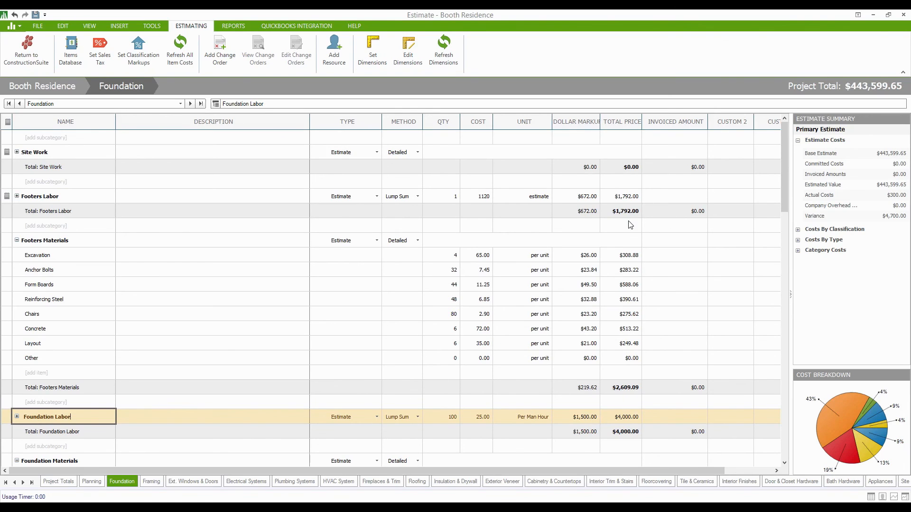
Enter 15% overhead, 15% profit margin and 5% contingency on the Company Overhead & Margin sheet.
click(32, 483)
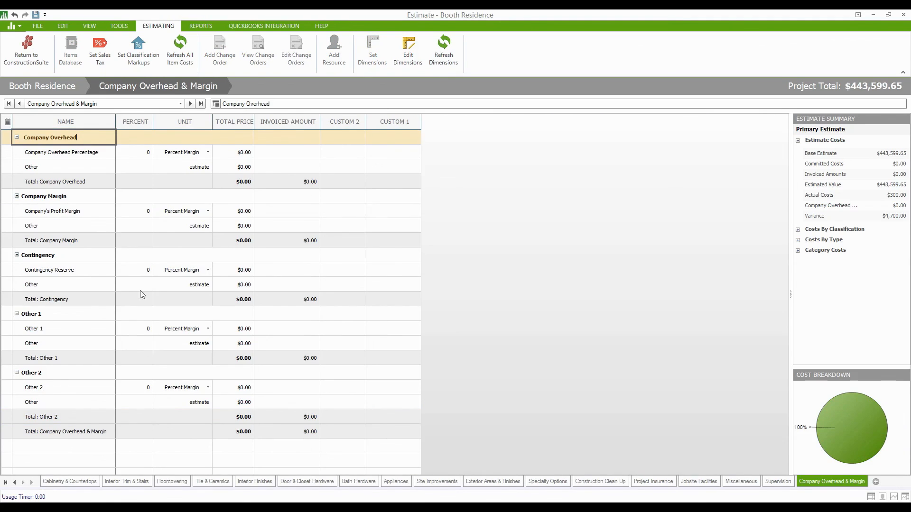
click(131, 155)
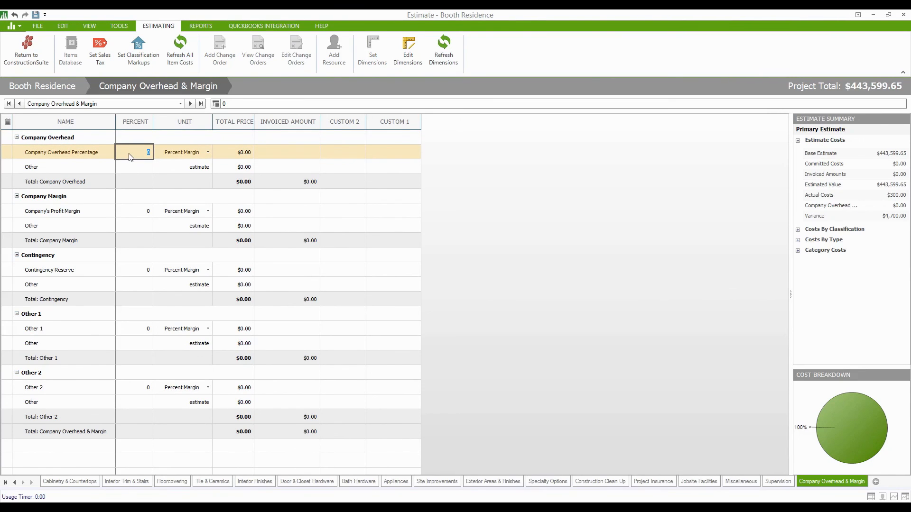
text(15)
click(137, 210)
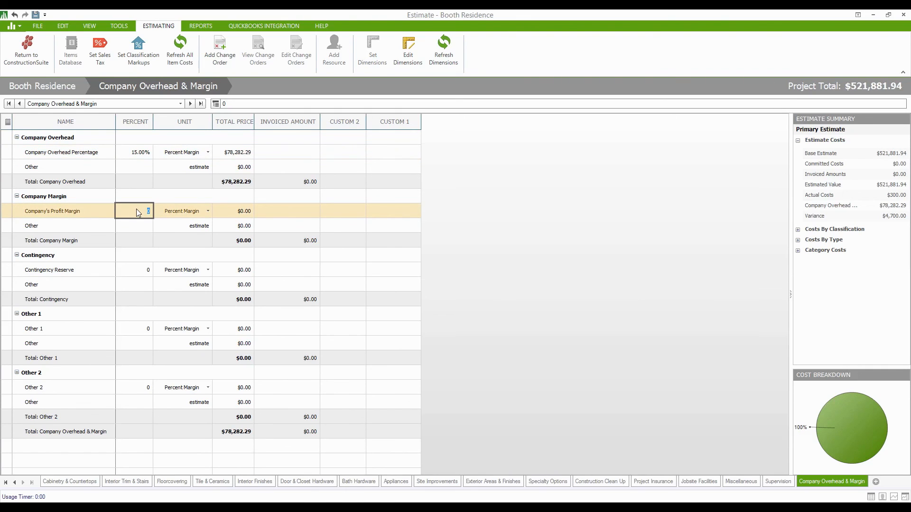
text(15)
key(Return)
click(139, 270)
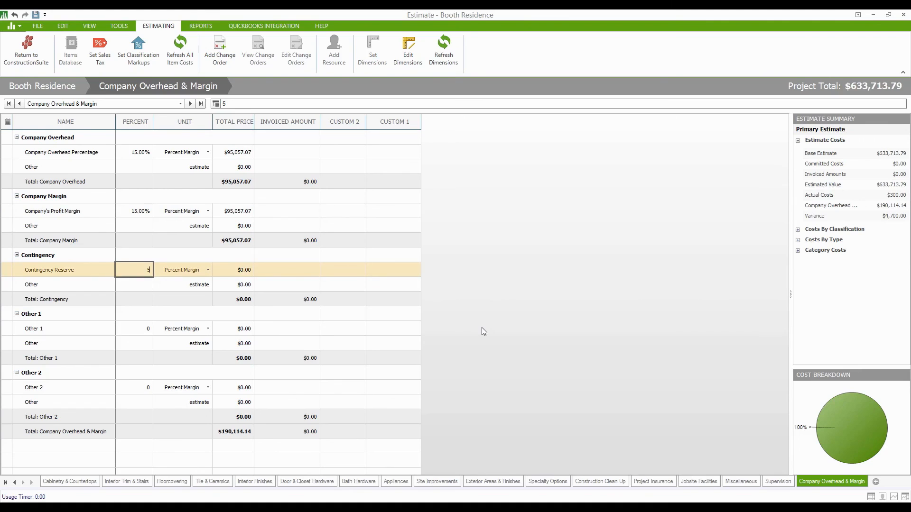
key(Return)
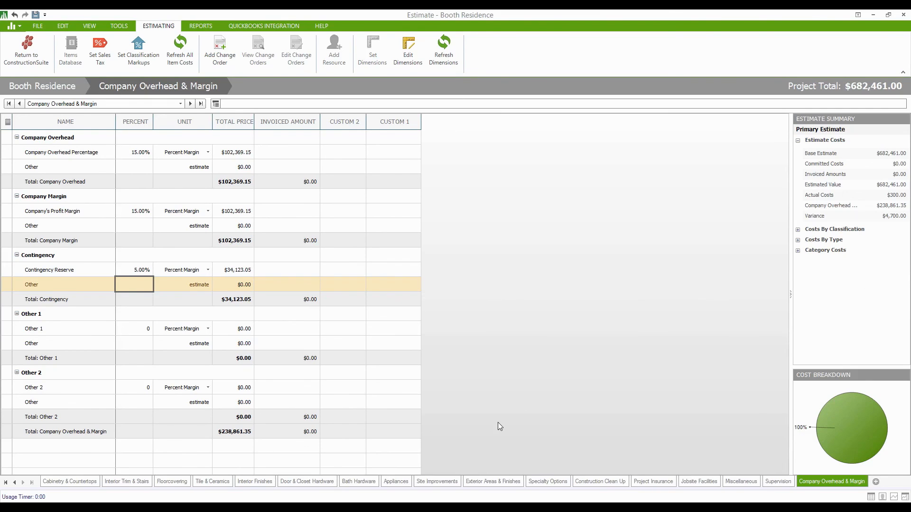
click(7, 483)
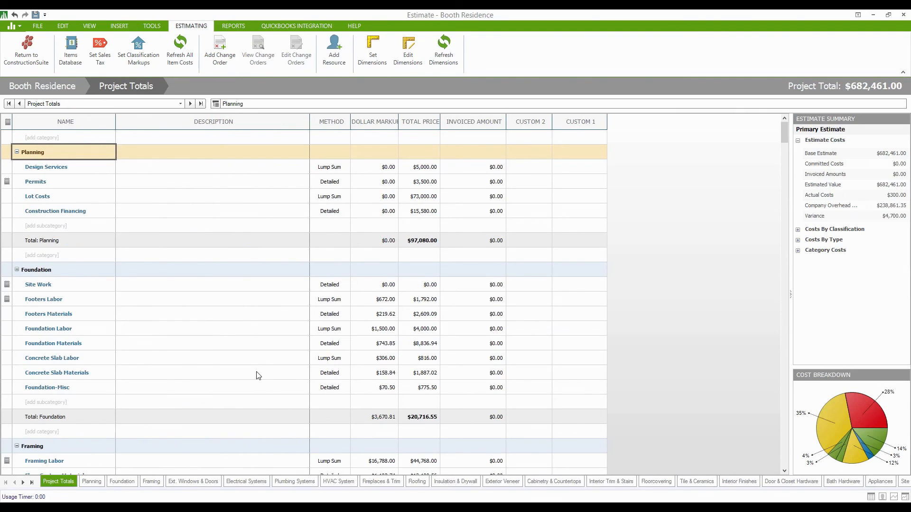
Open the Foundation sheet and scroll down to Total: Foundation ($20,716.55).
double_click(45, 273)
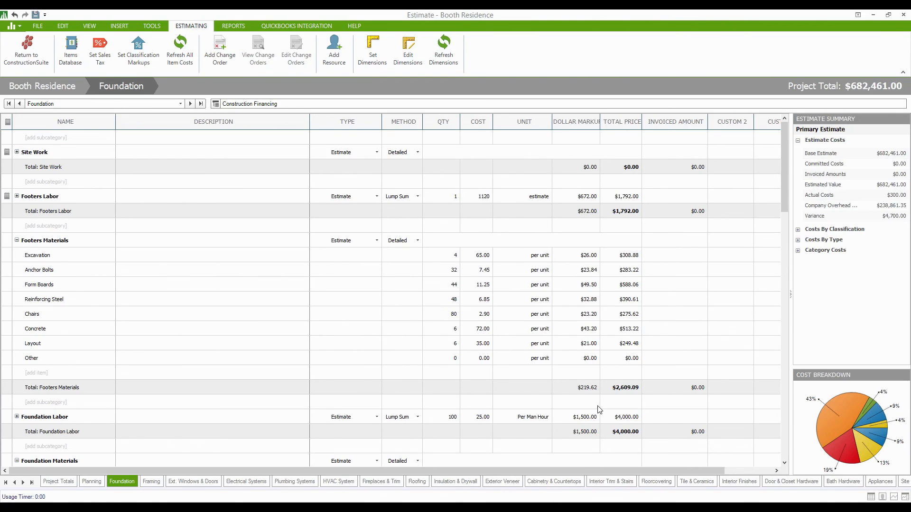
scroll(581, 400, down, 2)
scroll(582, 400, down, 4)
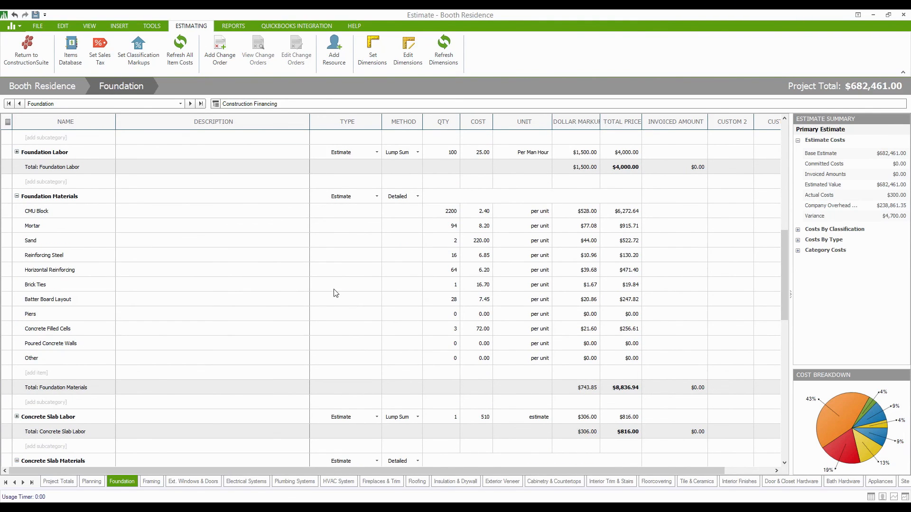
scroll(141, 303, down, 1)
scroll(141, 302, down, 6)
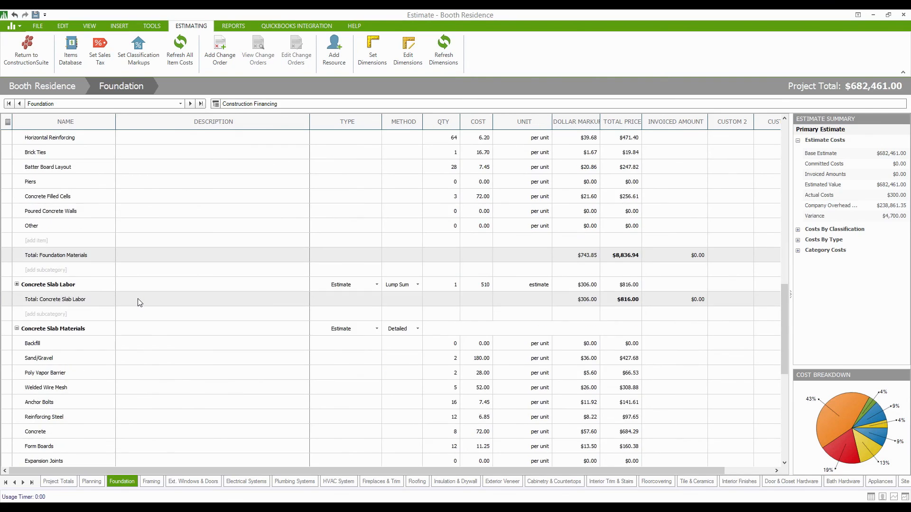
scroll(141, 304, down, 1)
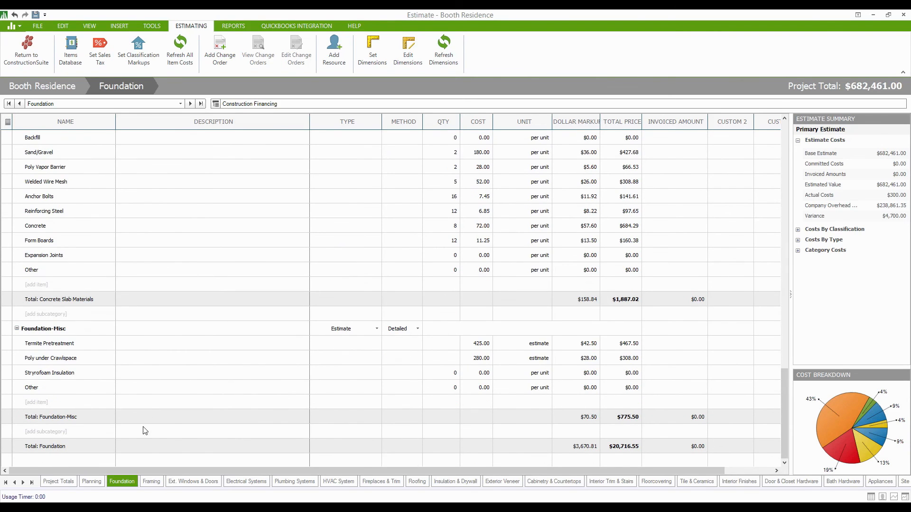
Go to the Framing sheet and select an empty Other row under Wall Framing Materials.
click(152, 482)
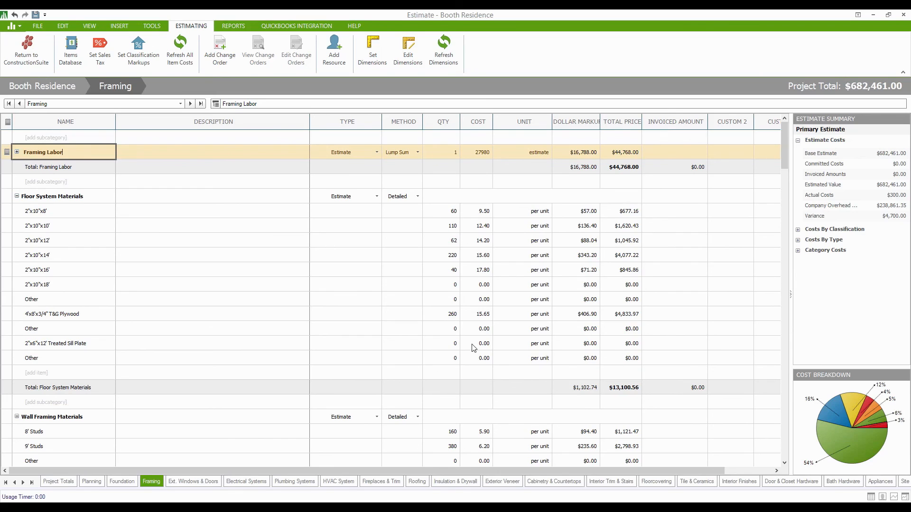
scroll(600, 401, down, 5)
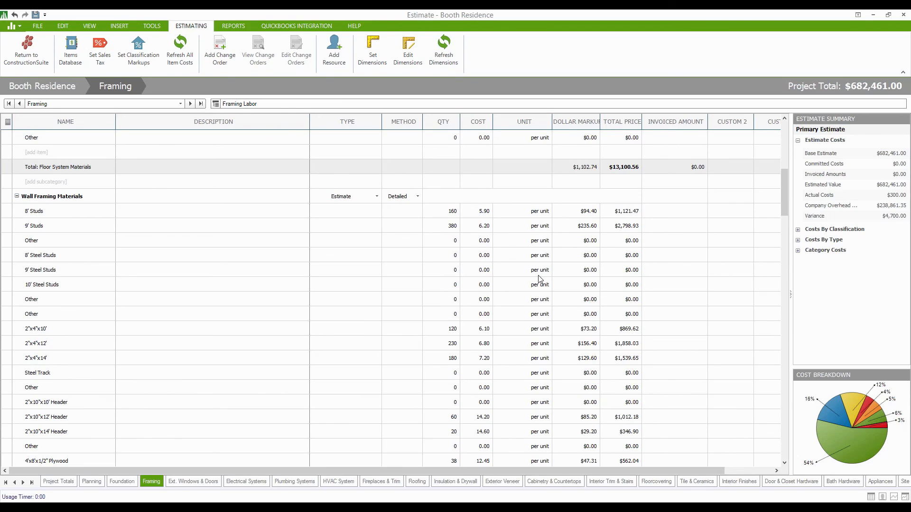
click(173, 246)
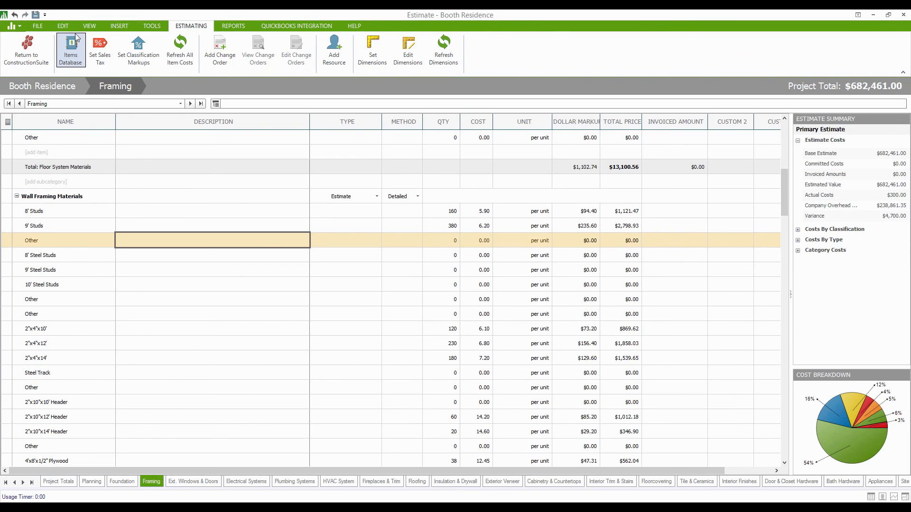
click(88, 27)
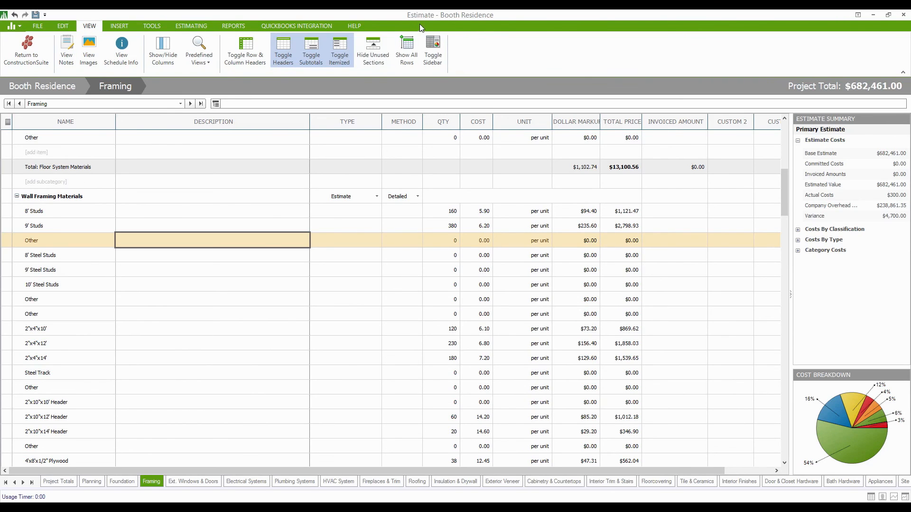
Hide unused sections on the Framing sheet and save the estimate.
click(385, 45)
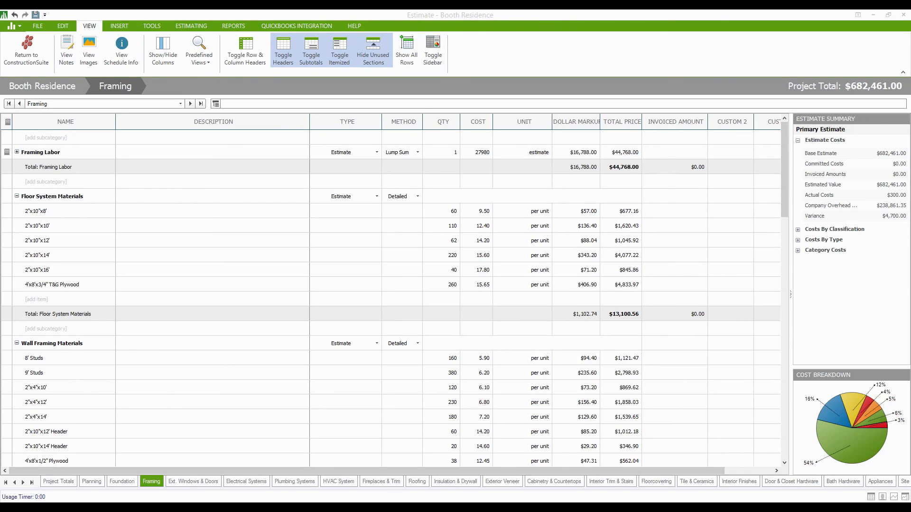
click(35, 16)
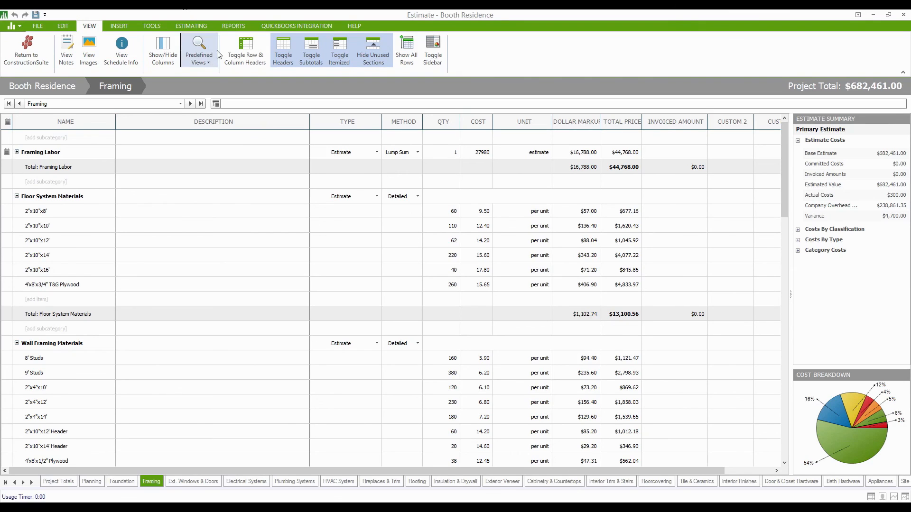
Browse the Vendor and Customer report lists on the Reports tab, then launch the Proposal Wizard.
click(232, 26)
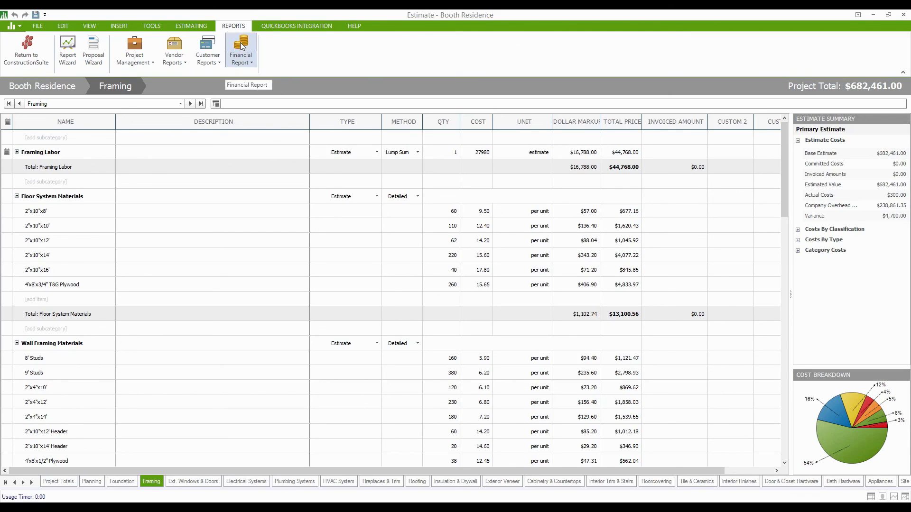
click(172, 52)
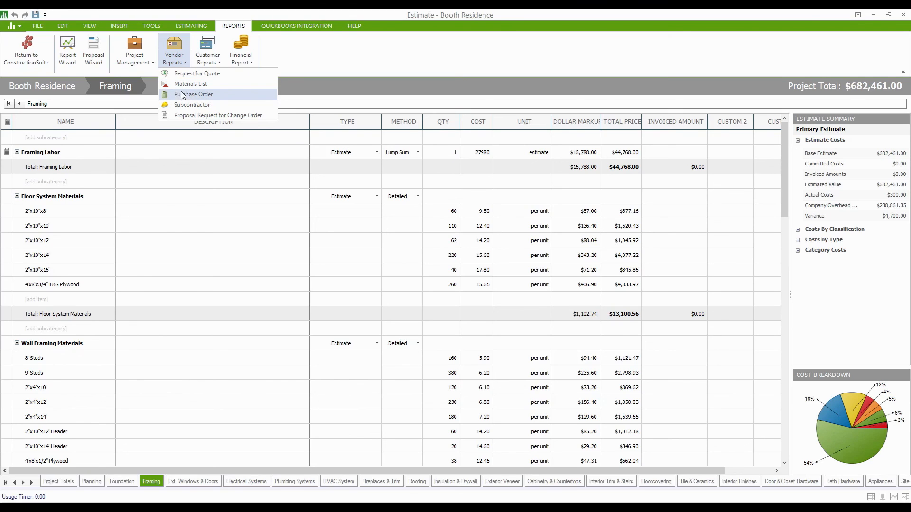
click(208, 63)
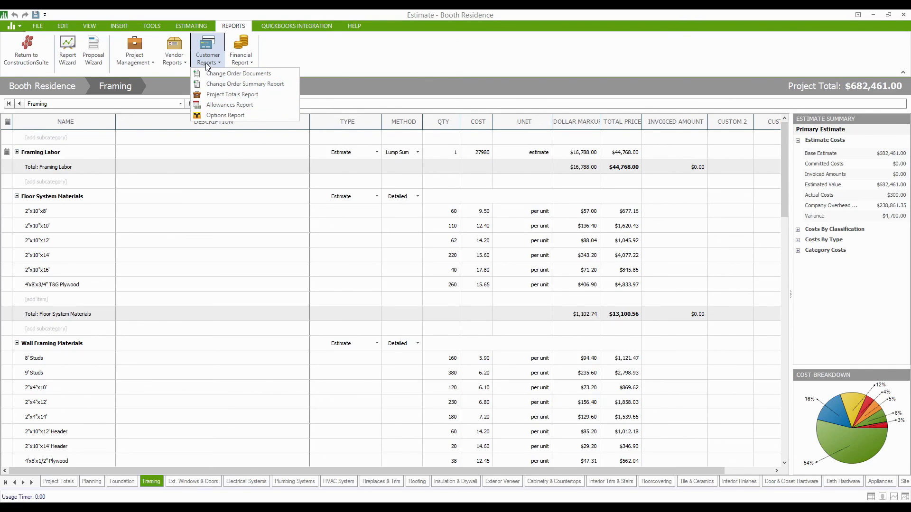
click(95, 55)
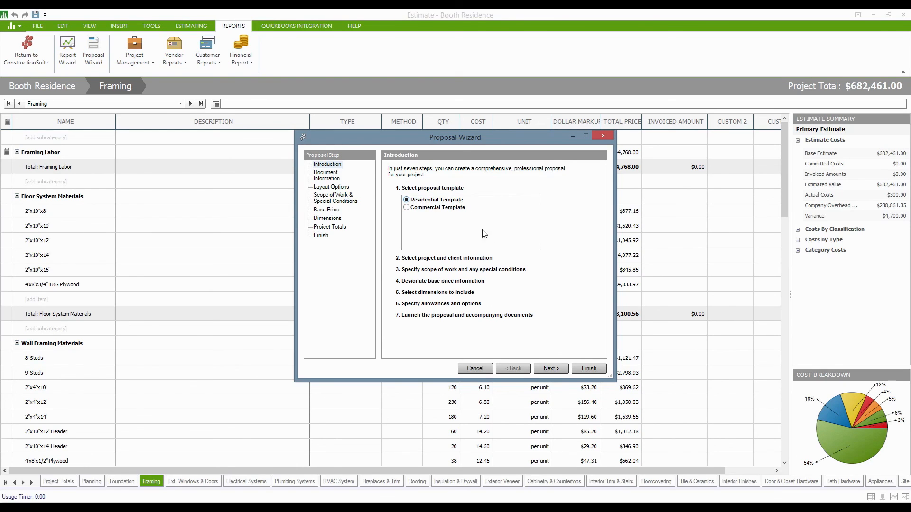
Advance the Proposal Wizard to the Document Information step.
click(541, 369)
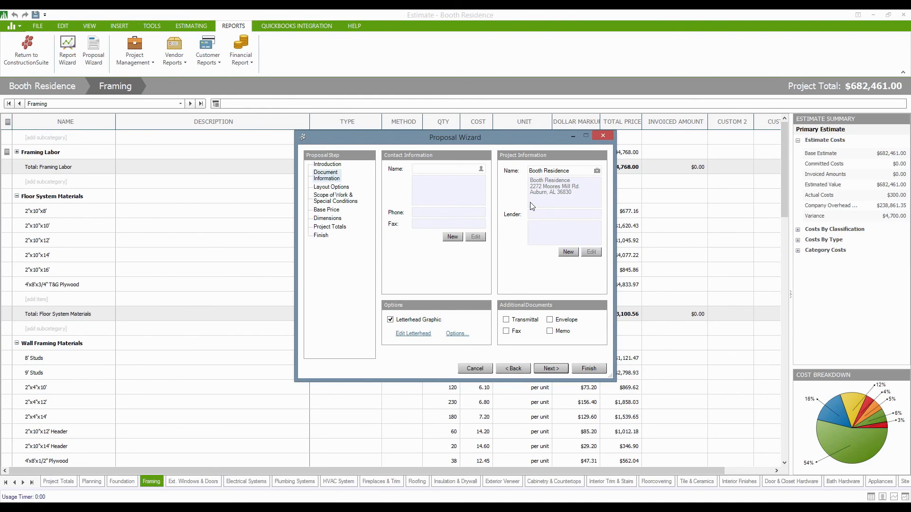
Set the proposal contact to the client chosen from saved contacts and continue to Layout Options.
click(481, 170)
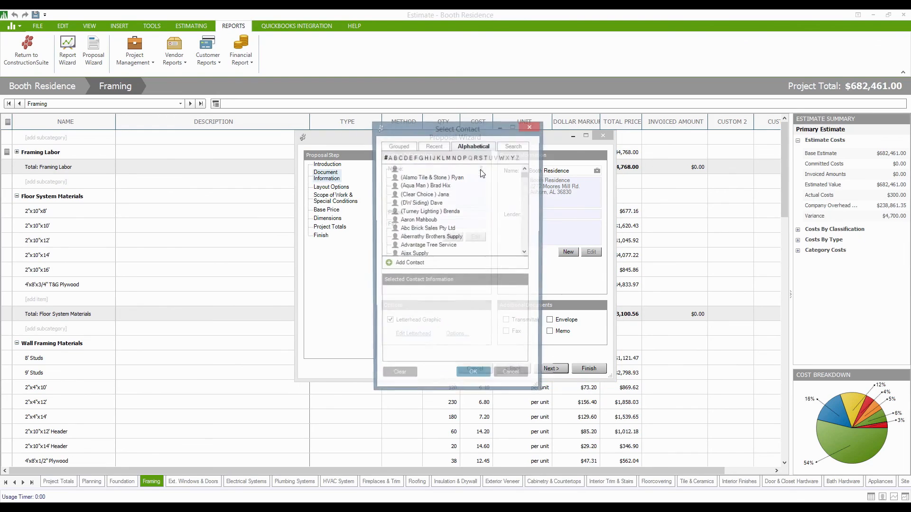
click(525, 256)
click(525, 256)
click(525, 253)
click(525, 253)
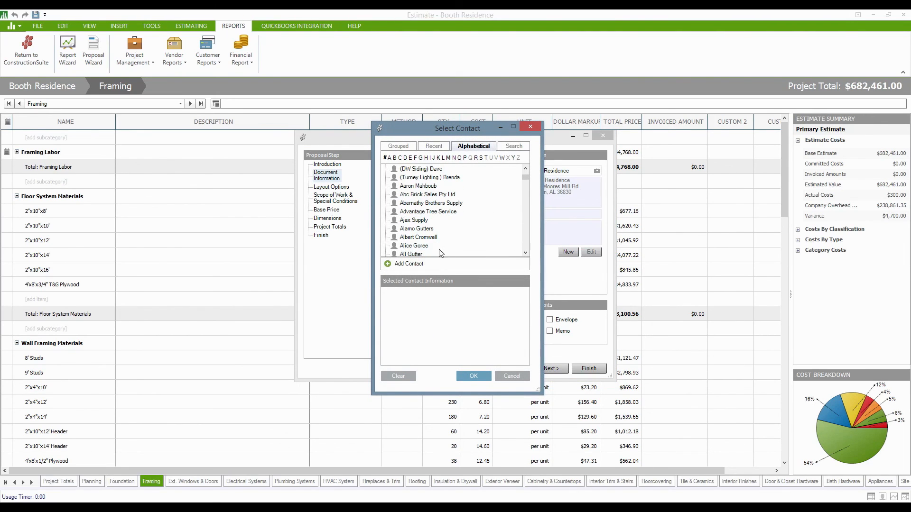
click(411, 247)
click(476, 379)
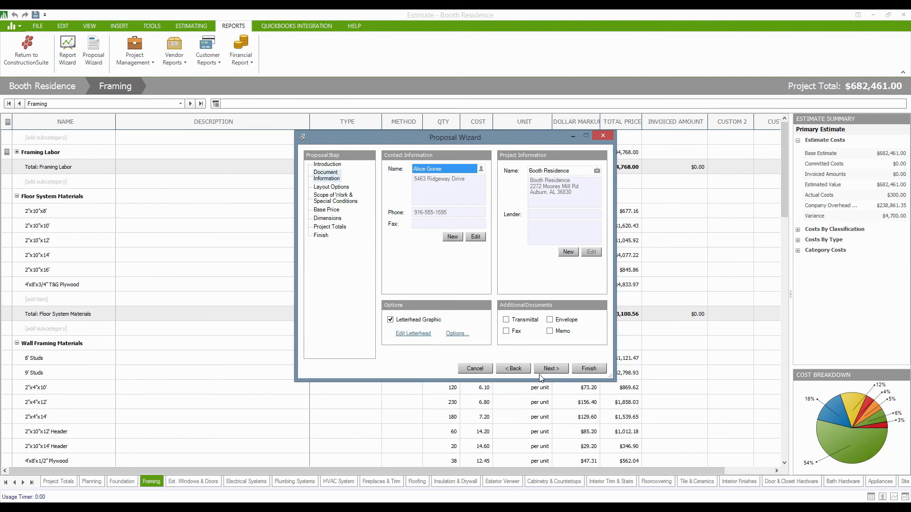
click(551, 371)
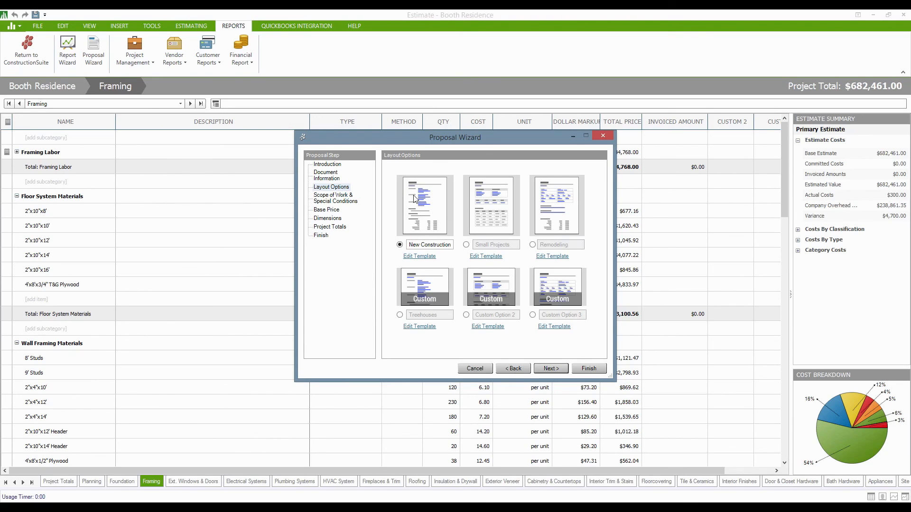
Review the layout template descriptions, keep New Construction, and advance to Scope of Work.
mouse_move(447, 221)
mouse_move(408, 190)
mouse_move(482, 203)
mouse_move(576, 200)
click(552, 368)
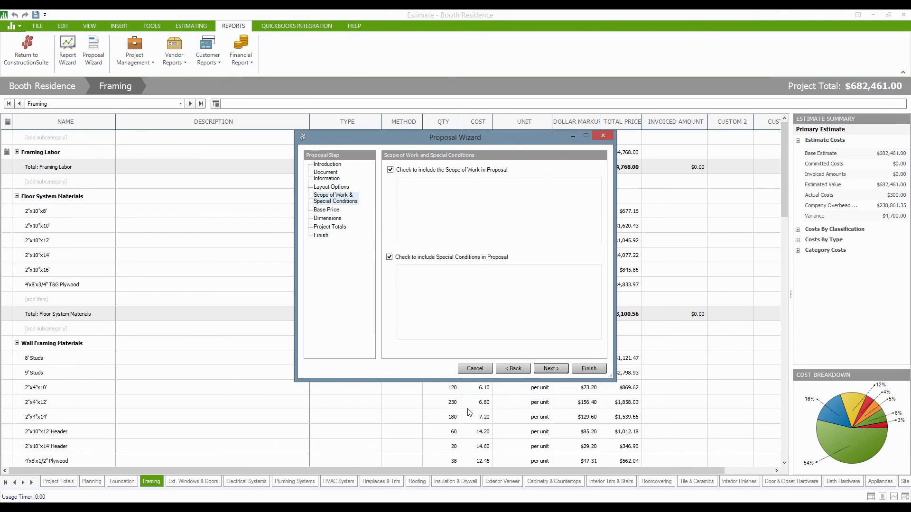
Accept the Scope of Work, Base Price and Dimensions defaults to reach Project Totals.
click(561, 369)
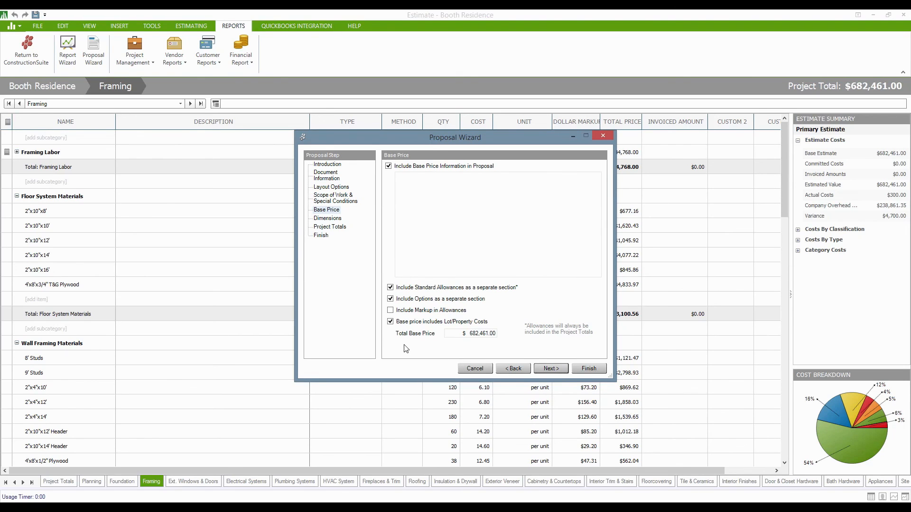
click(548, 369)
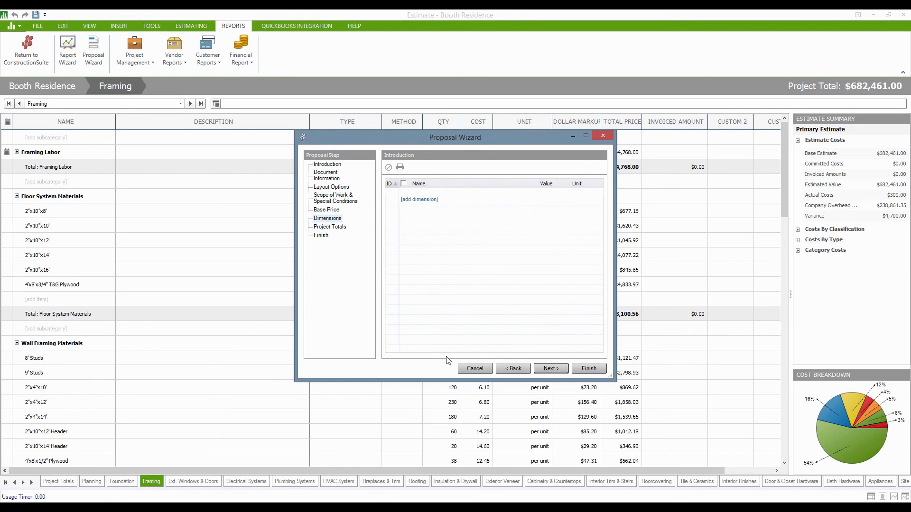
click(551, 370)
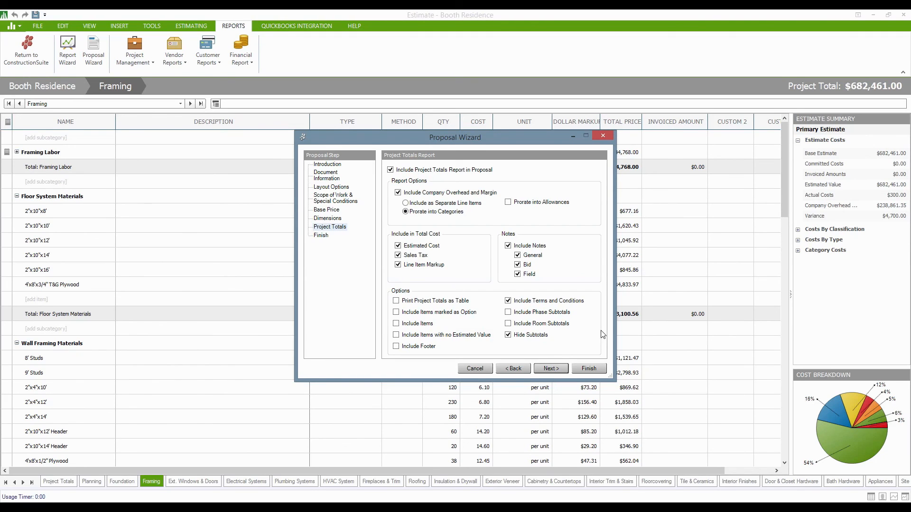
Generate the proposal and delete the blank lines above the date and address block.
click(600, 368)
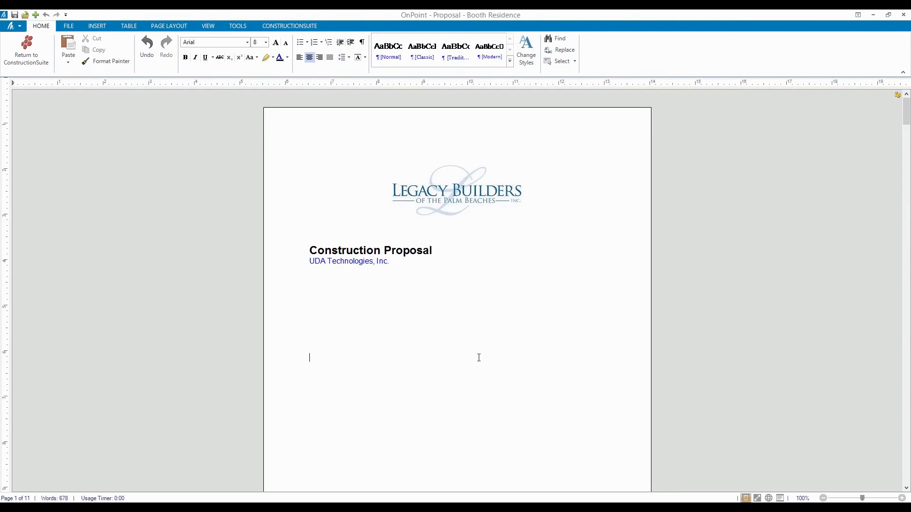
click(419, 360)
click(418, 365)
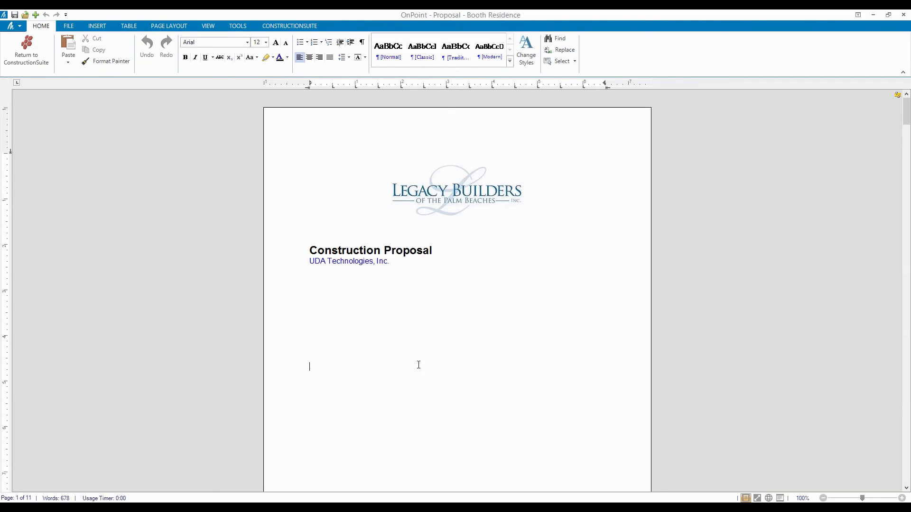
key(BackSpace)
key(BackSpace)
key(BackSpace)
key(BackSpace)
key(BackSpace)
key(BackSpace)
key(BackSpace)
key(BackSpace)
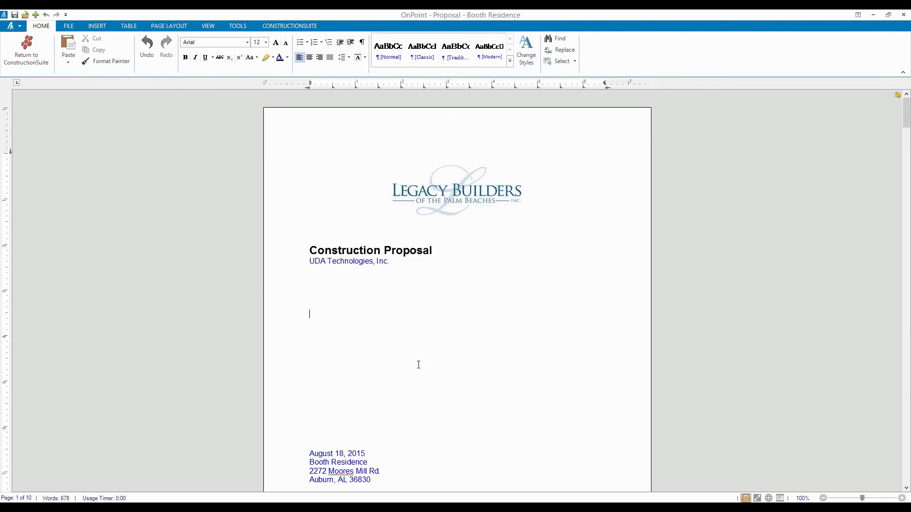
Check the company address fields and scroll to page 2's $682,461.00 total base price.
scroll(379, 287, down, 4)
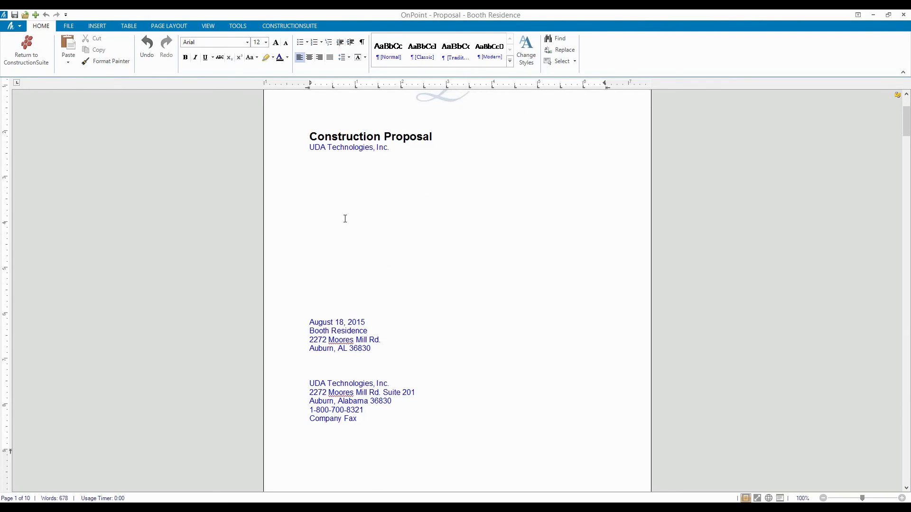
click(305, 162)
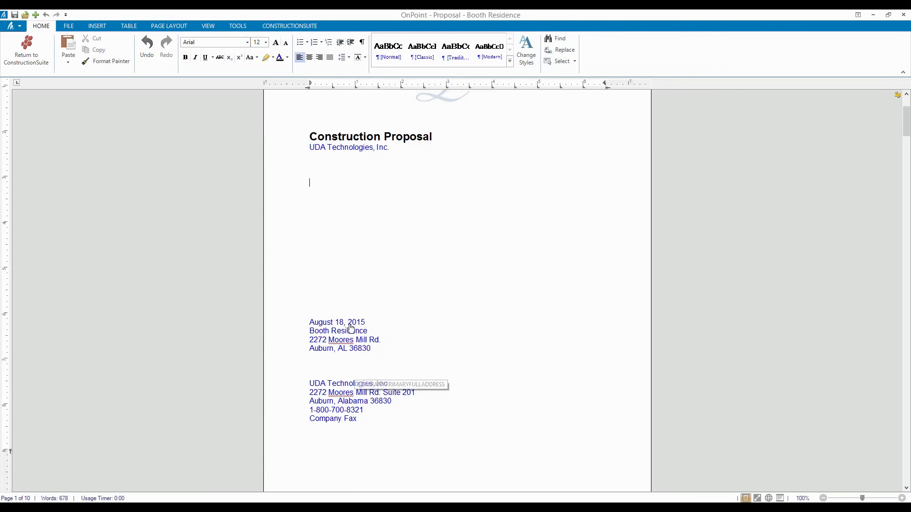
click(500, 427)
scroll(498, 425, down, 9)
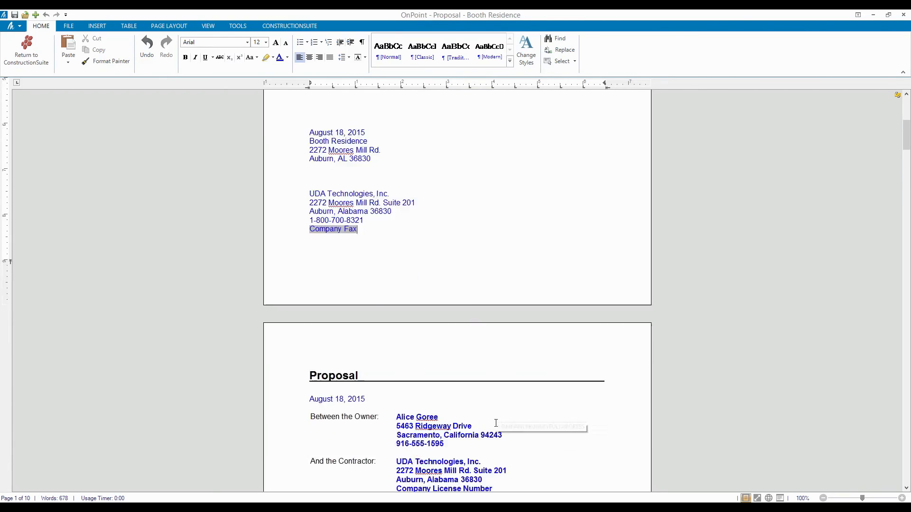
scroll(496, 424, down, 3)
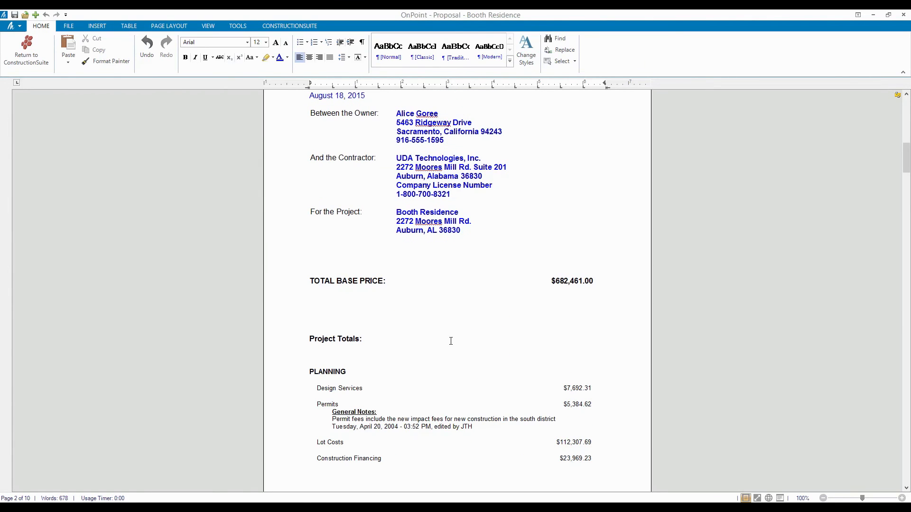
scroll(454, 304, up, 2)
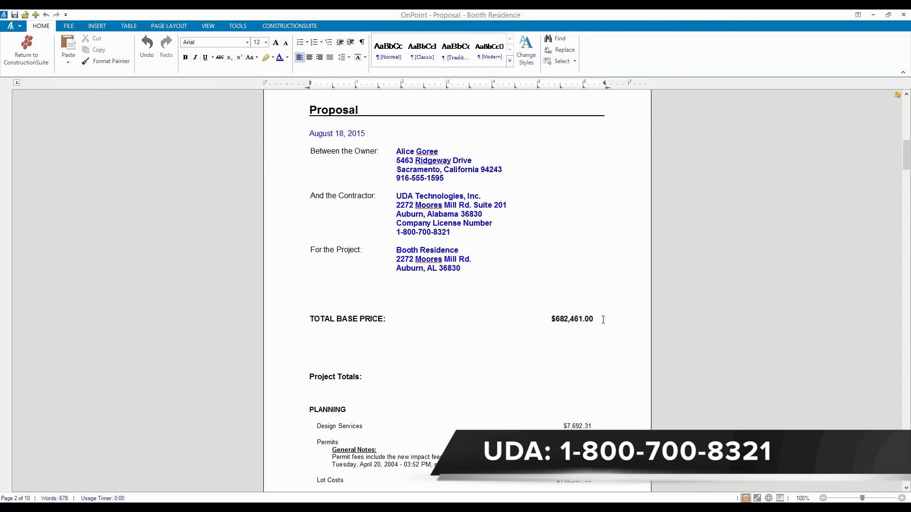
drag(603, 319, 309, 318)
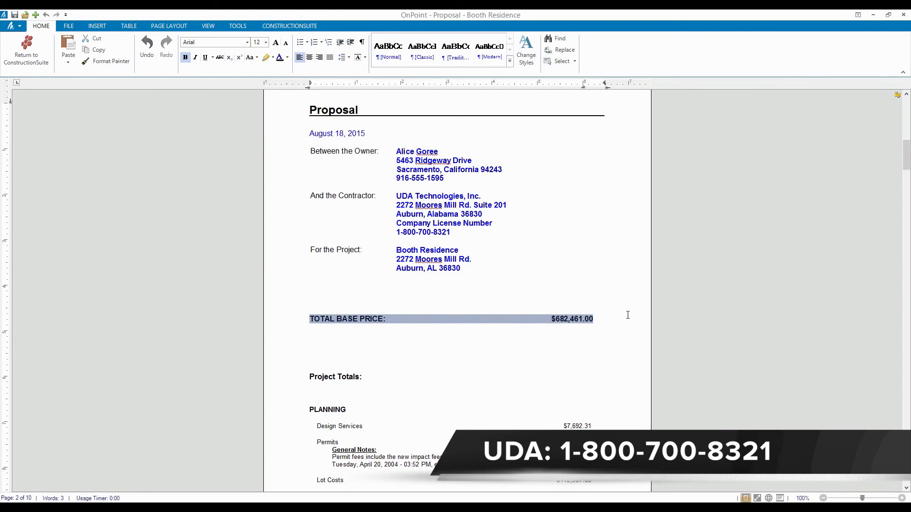
scroll(627, 315, down, 8)
scroll(627, 315, up, 3)
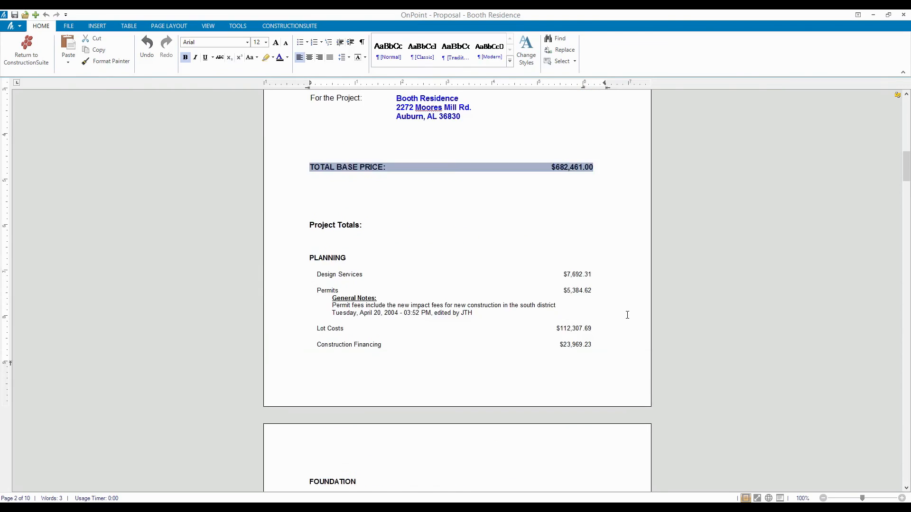
scroll(627, 315, down, 1)
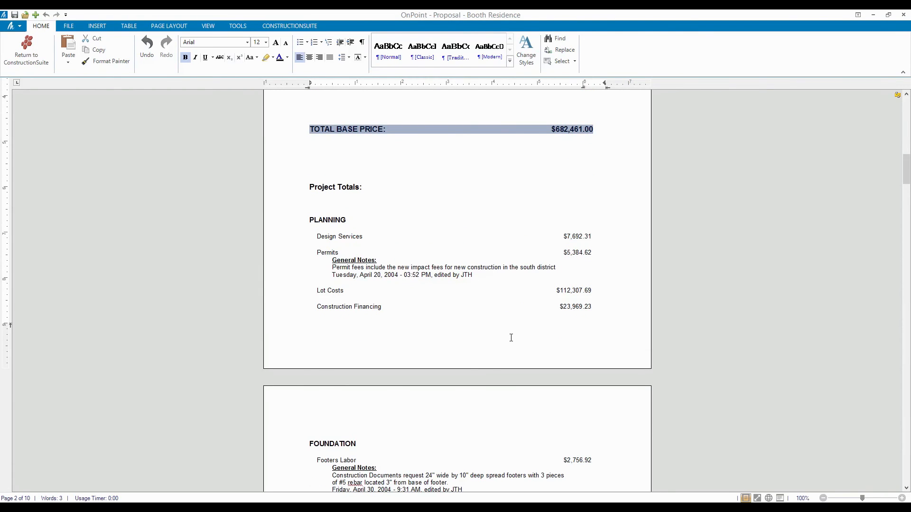
scroll(511, 337, up, 3)
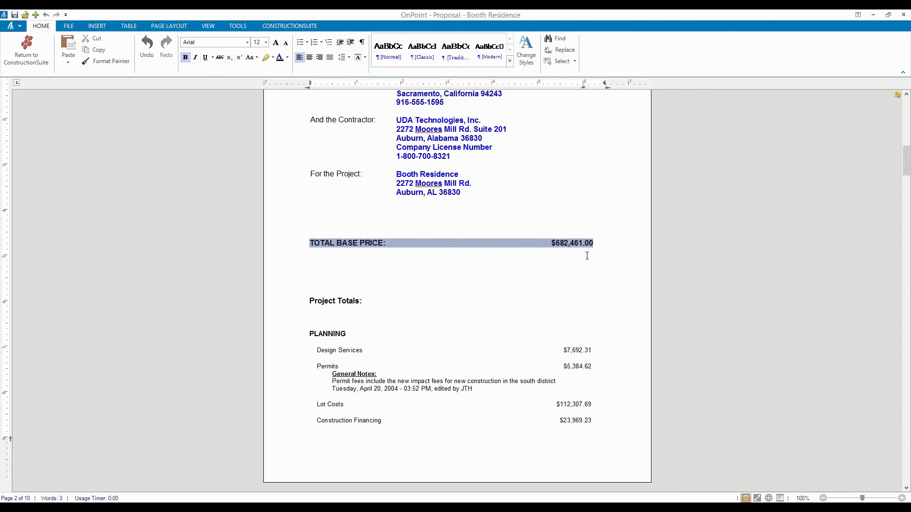
scroll(587, 257, down, 5)
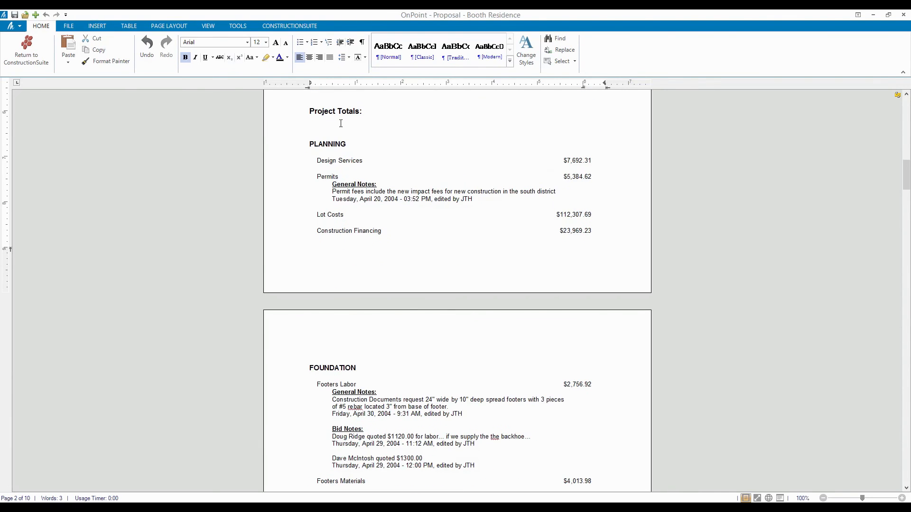
scroll(598, 235, down, 6)
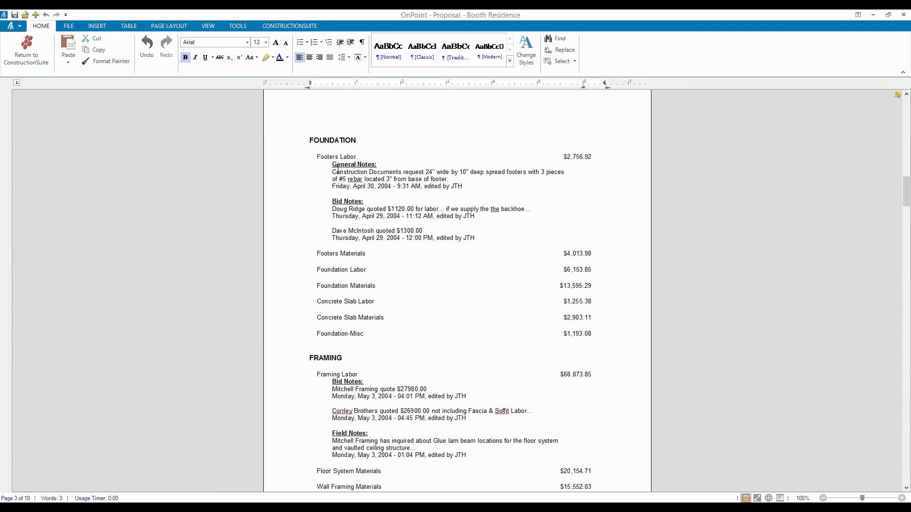
scroll(507, 228, up, 10)
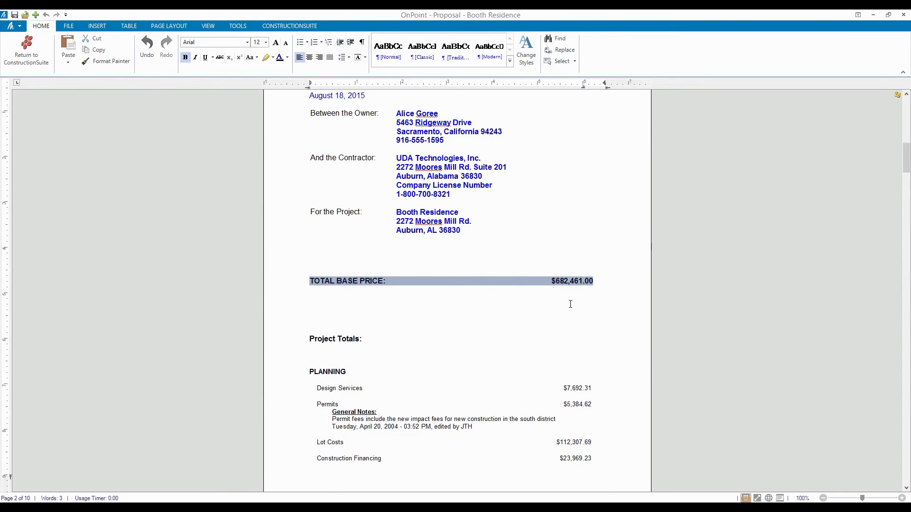
scroll(570, 304, down, 4)
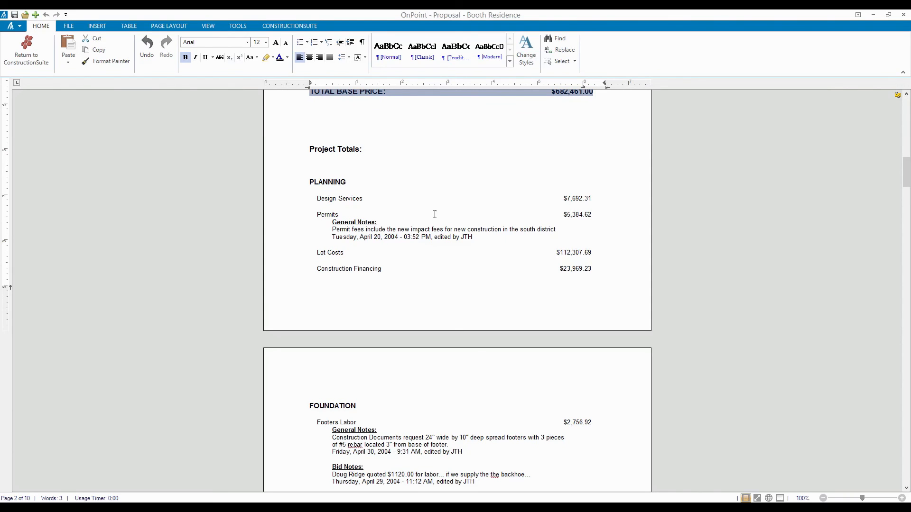
scroll(487, 243, down, 10)
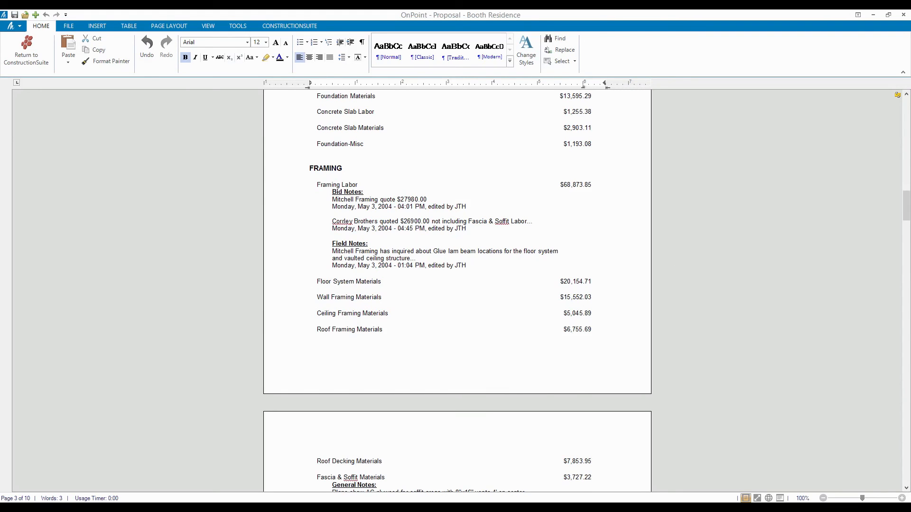
Reopen the Proposal Wizard from the Booth Residence estimate and advance to Project Totals.
click(482, 507)
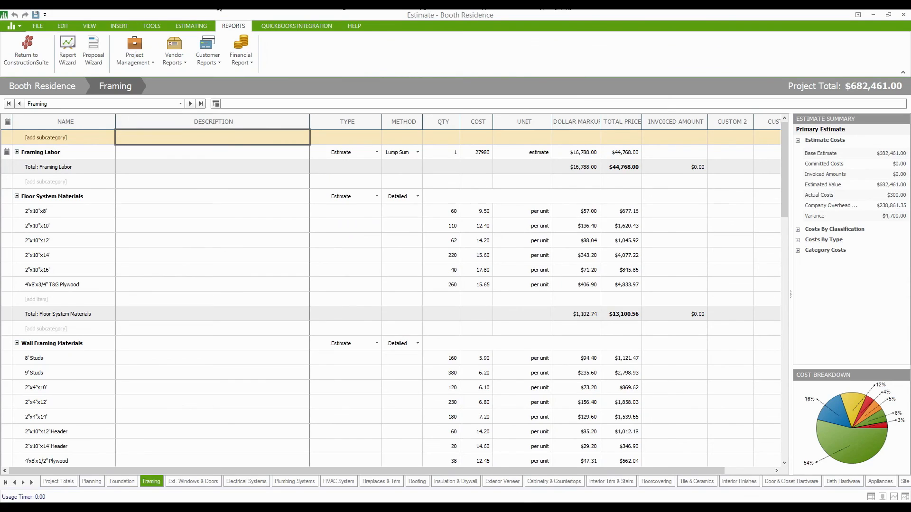
click(90, 52)
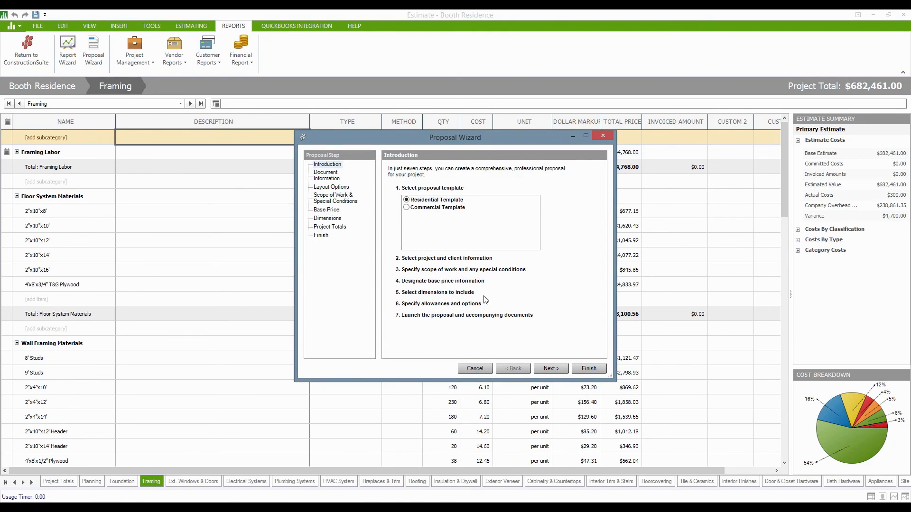
click(544, 370)
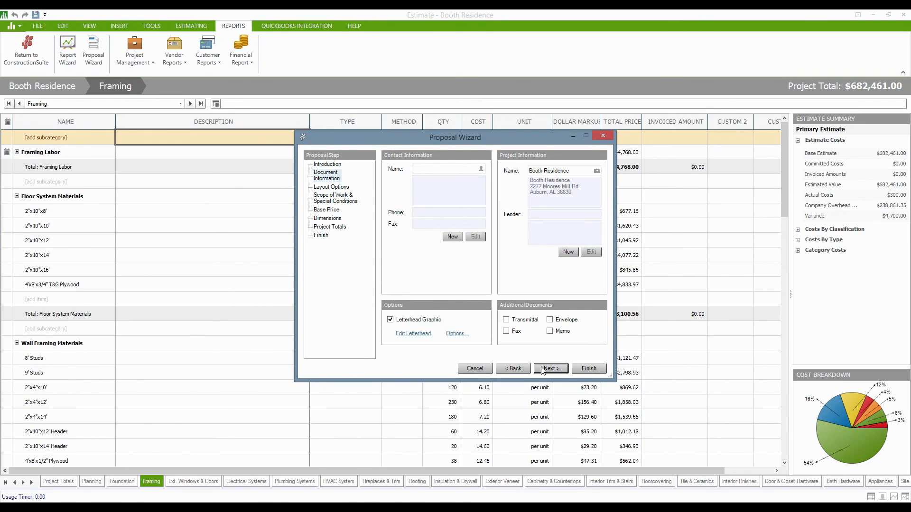
click(554, 367)
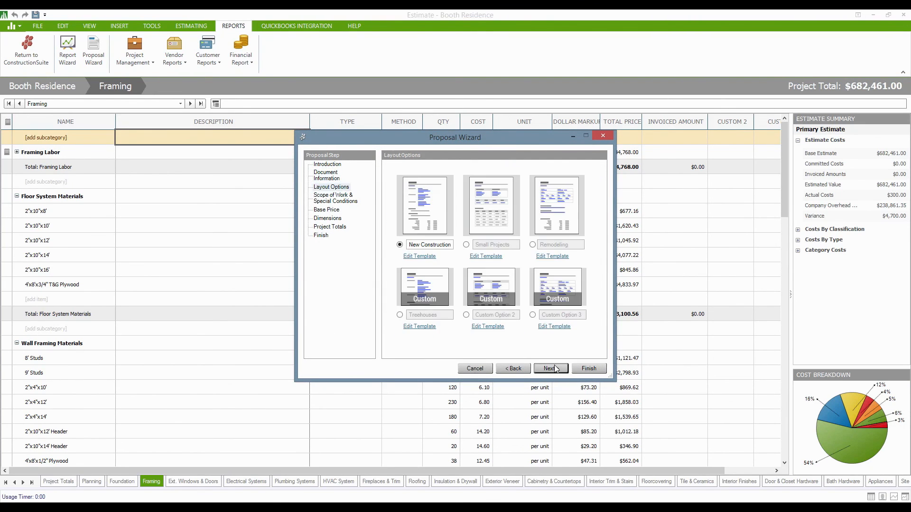
click(555, 368)
click(550, 369)
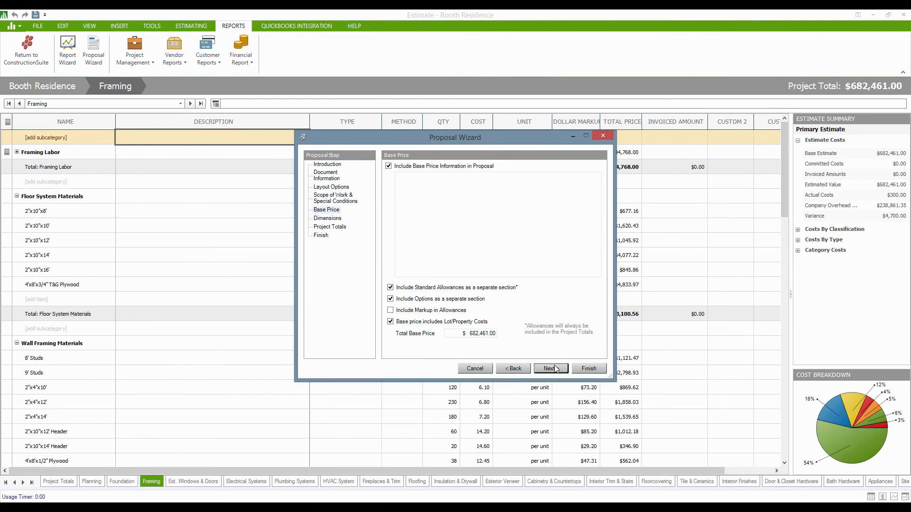
click(554, 368)
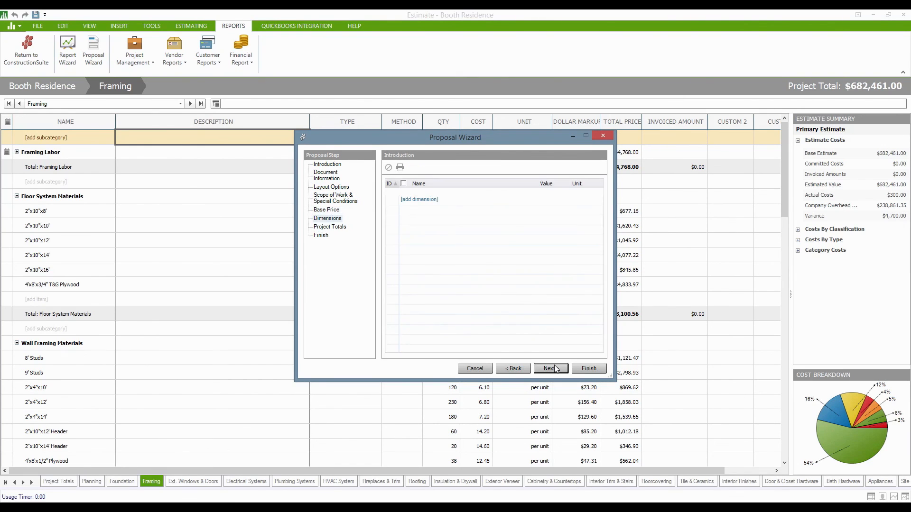
click(554, 369)
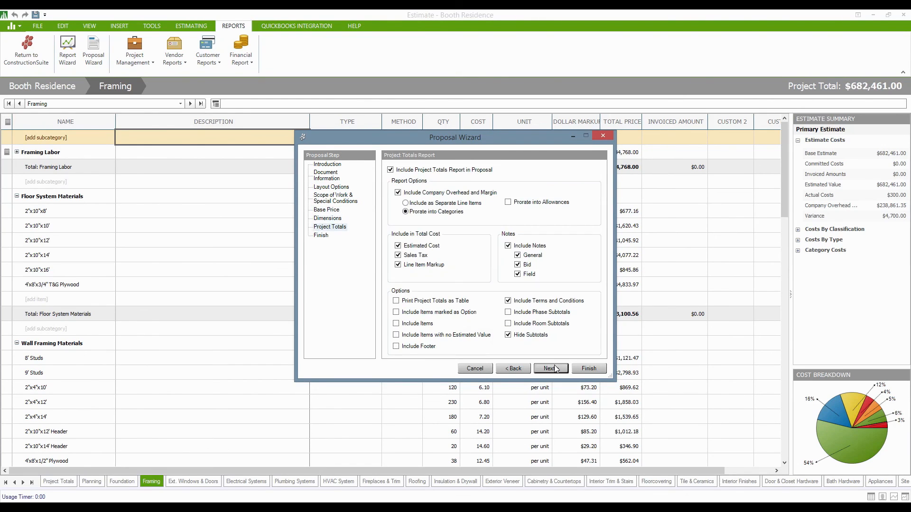
Exclude line item markup, sales tax, estimated cost, and company overhead and margin, then regenerate.
click(399, 266)
click(398, 256)
click(398, 246)
click(398, 193)
click(589, 368)
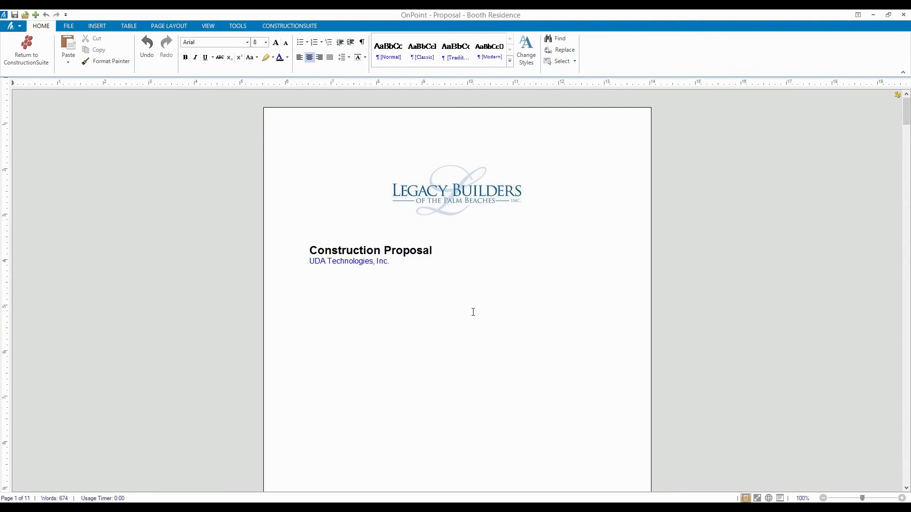
Delete the leftover blank lines above the address block and save into the Booth Residence folder.
click(473, 312)
key(Delete)
key(Delete)
key(Delete)
key(Delete)
key(Delete)
key(Delete)
key(Delete)
key(Delete)
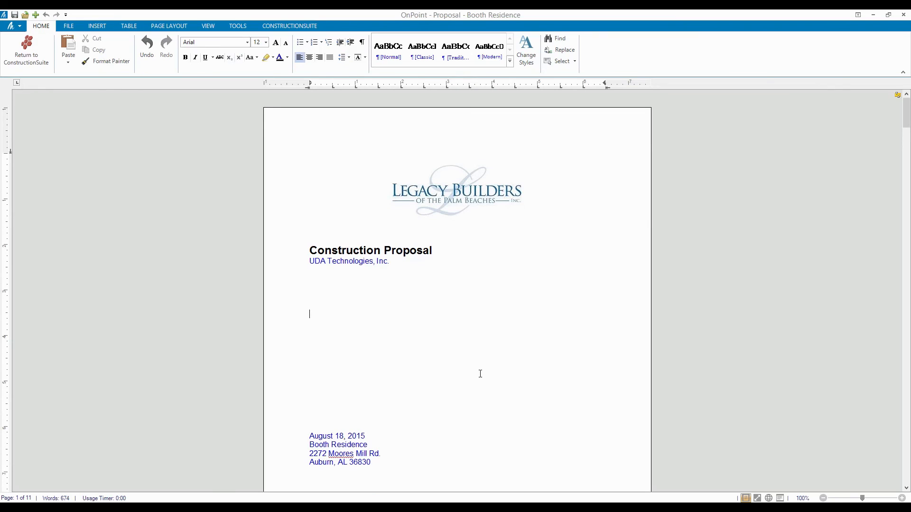
key(Delete)
key(Delete)
key(Delete)
key(Delete)
key(Delete)
key(Delete)
scroll(479, 371, down, 10)
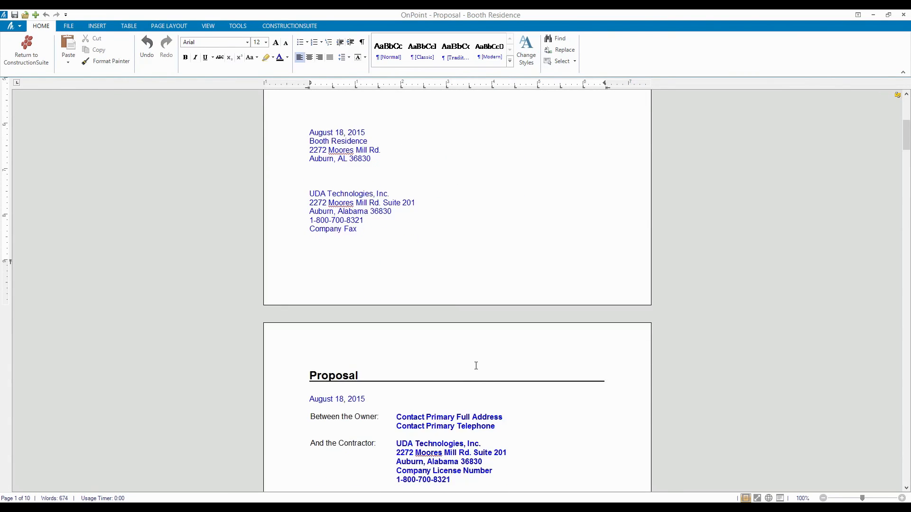
scroll(476, 366, down, 10)
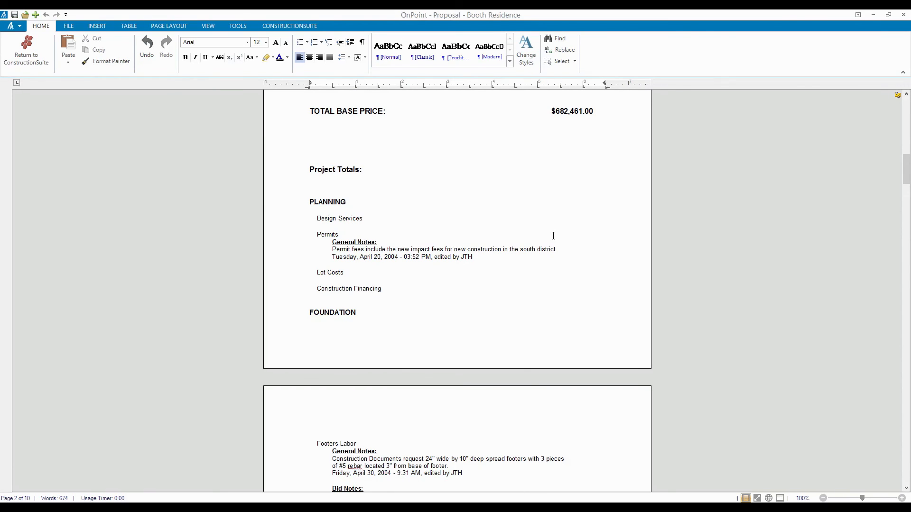
scroll(553, 236, down, 12)
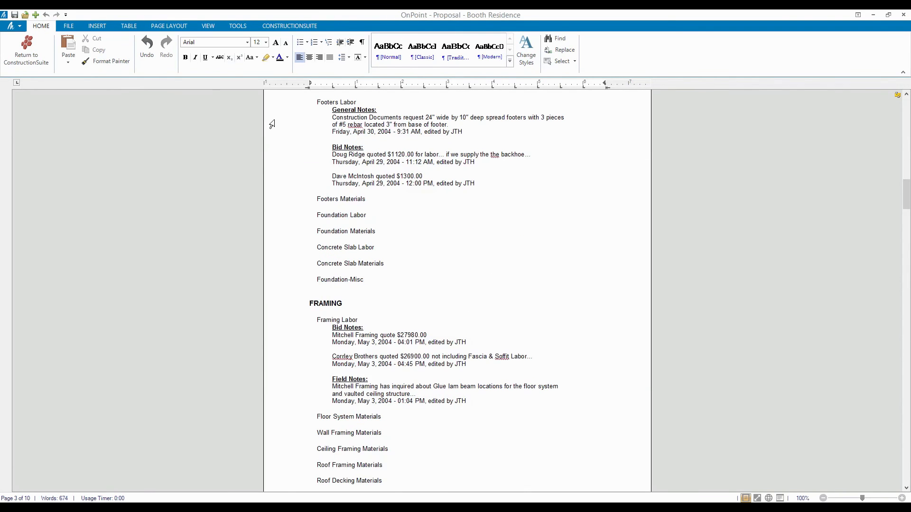
click(15, 14)
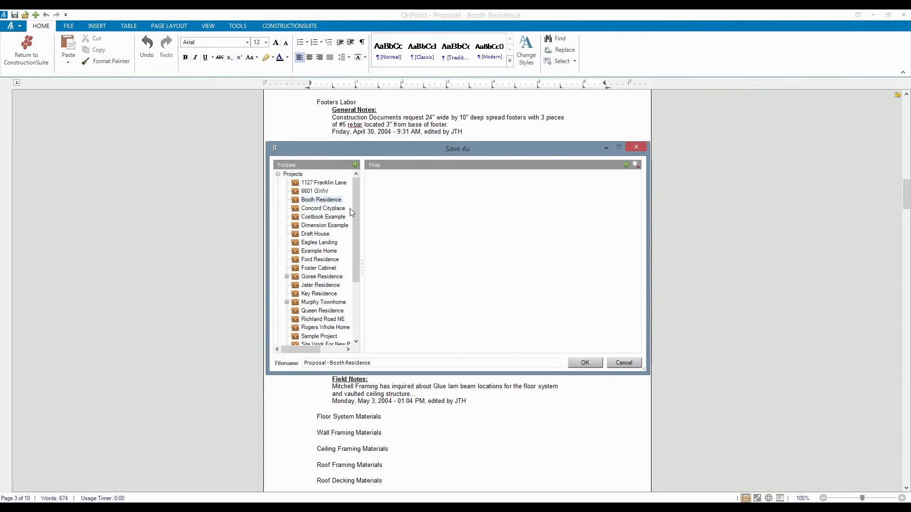
click(580, 362)
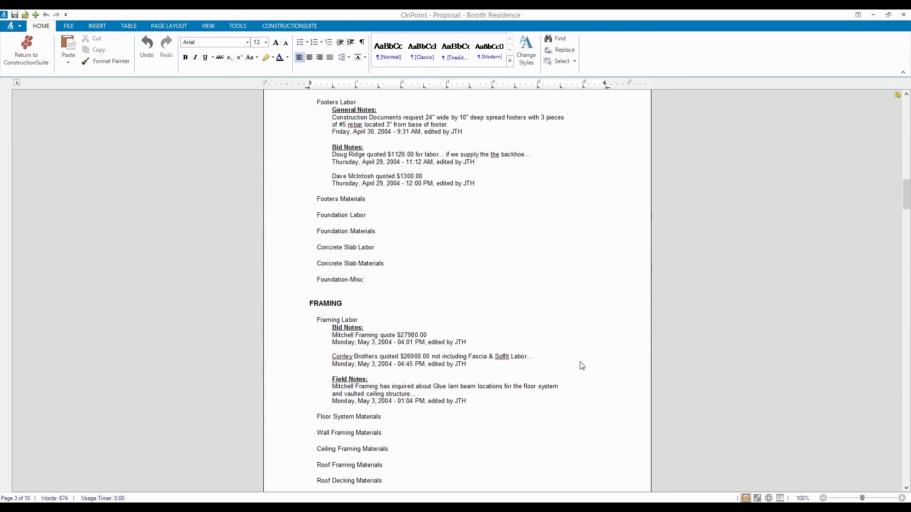
Remove the extra blank lines around the PLUMBING SYSTEMS heading.
scroll(582, 365, down, 10)
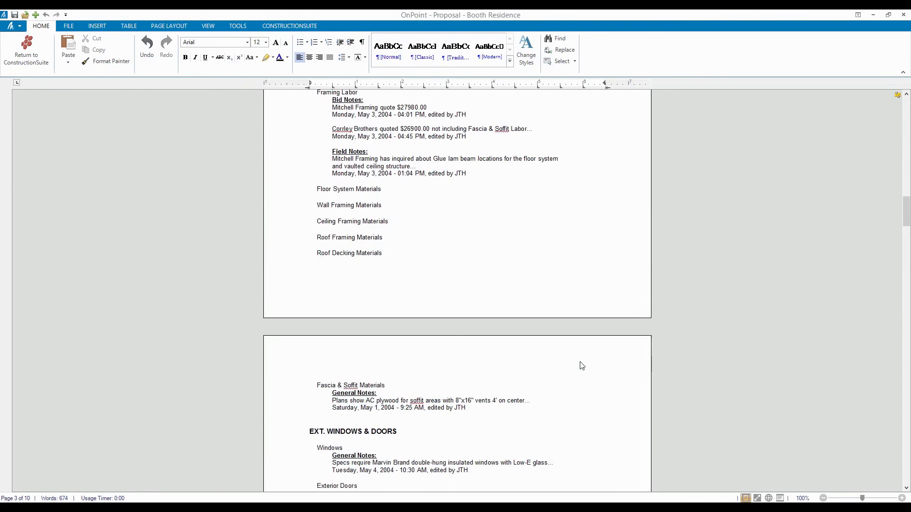
scroll(582, 366, down, 20)
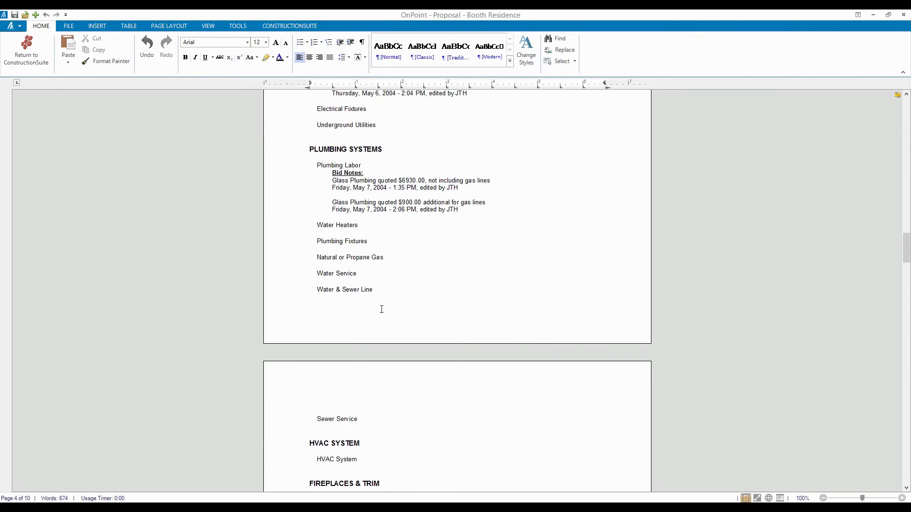
click(330, 304)
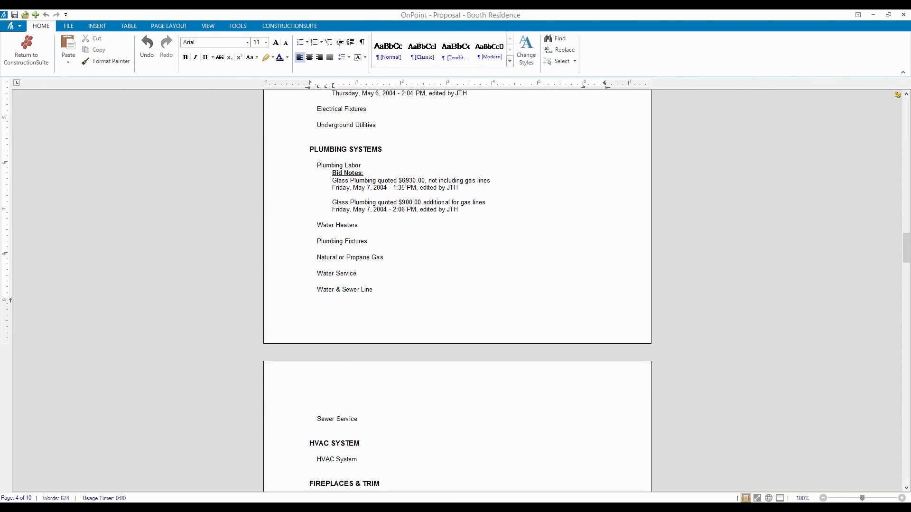
key(Delete)
scroll(478, 226, up, 5)
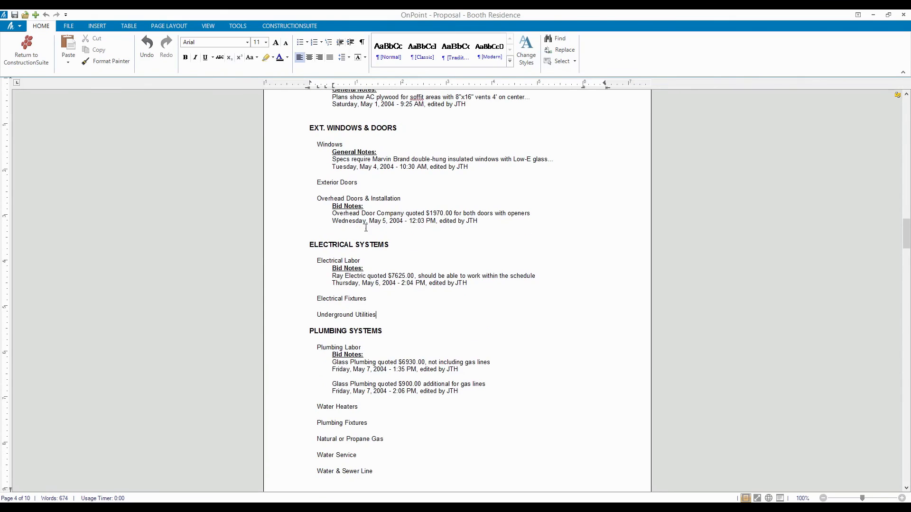
click(479, 225)
key(Delete)
Delete the blank lines above HVAC SYSTEM, bringing the proposal down to 9 pages.
scroll(419, 189, down, 10)
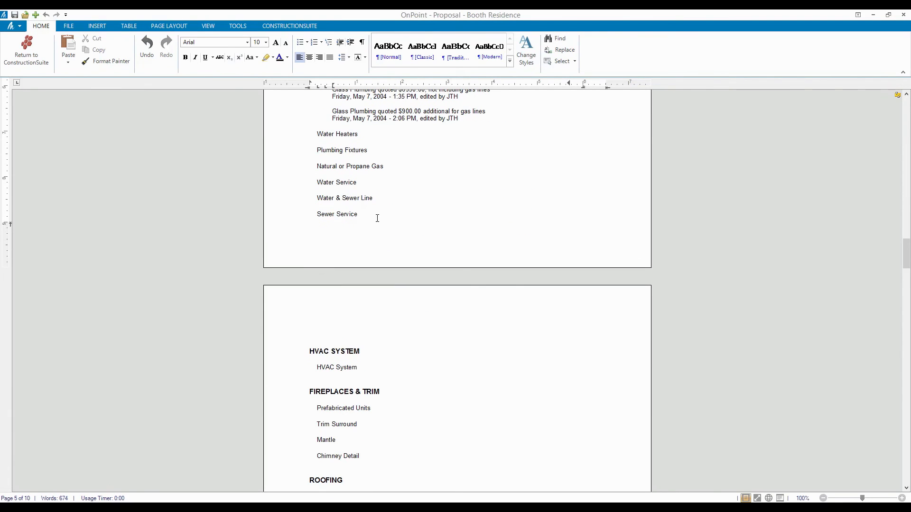
click(329, 342)
key(BackSpace)
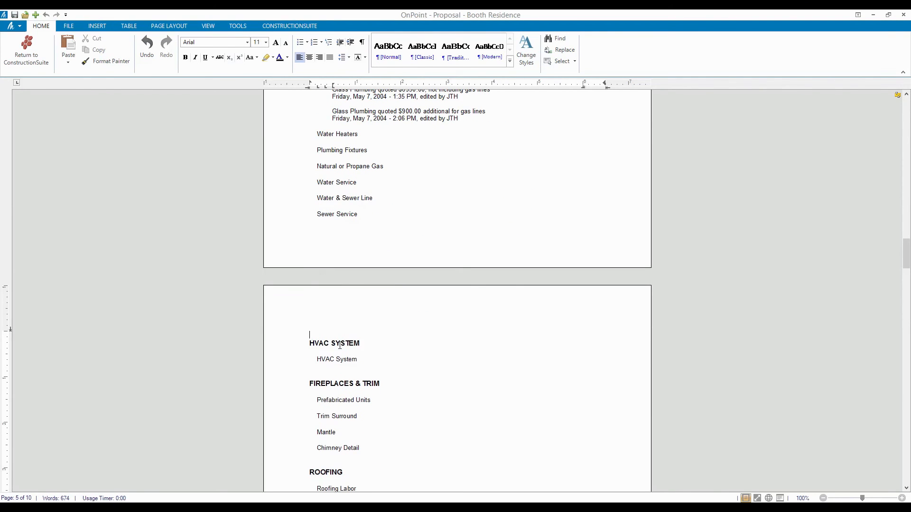
key(BackSpace)
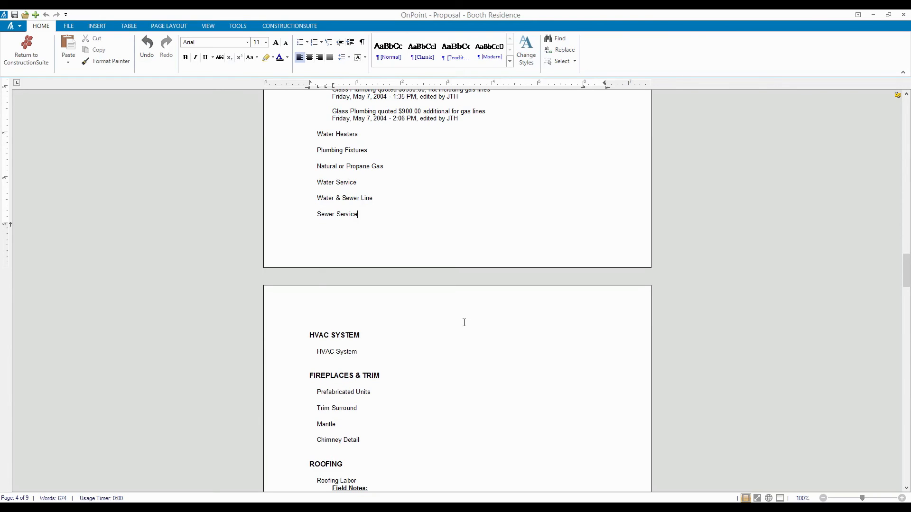
scroll(464, 323, down, 5)
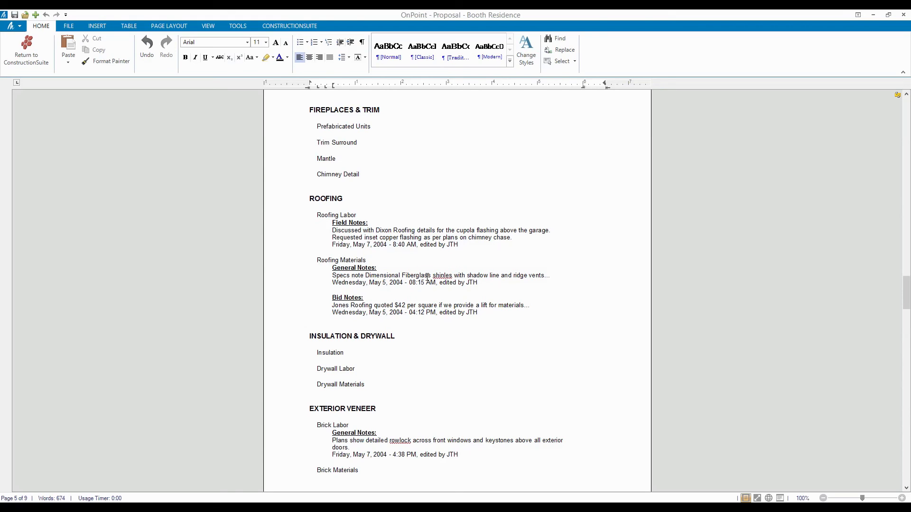
Correct the misspelled word in the Roofing Materials note to 'shingles'.
click(445, 276)
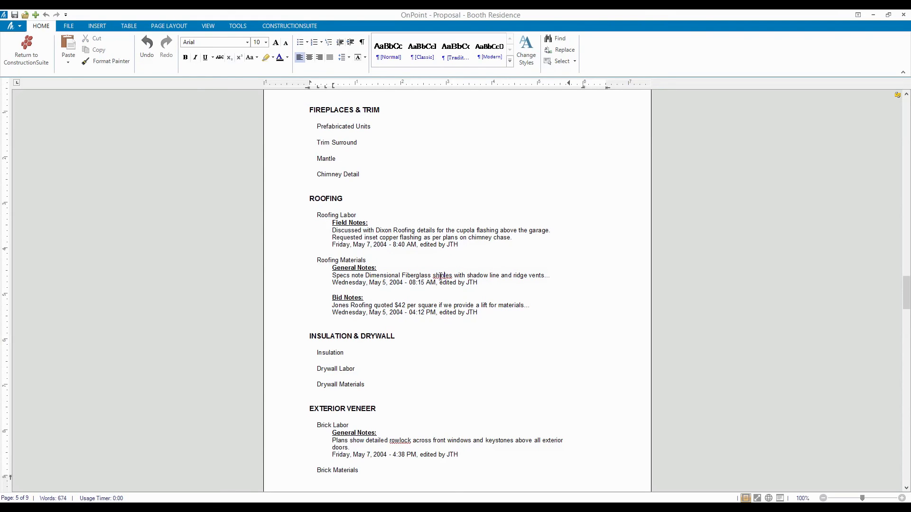
right_click(443, 275)
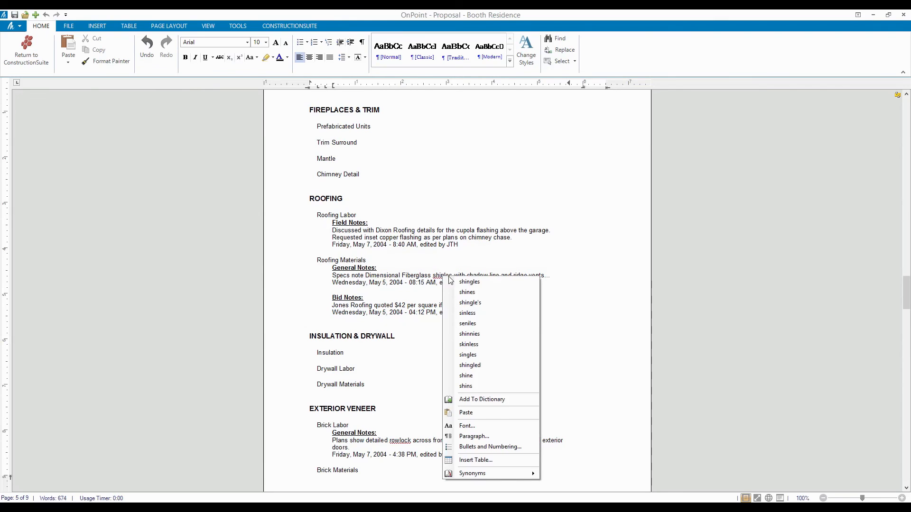
click(481, 282)
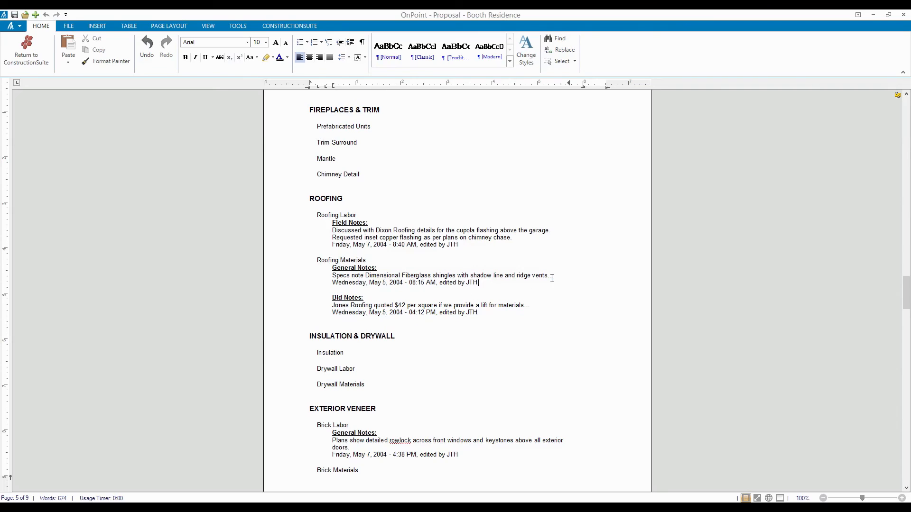
Delete the two 'Wednesday, May 5 … edited by JTH' lines and their leftover empty lines.
drag(490, 285, 333, 284)
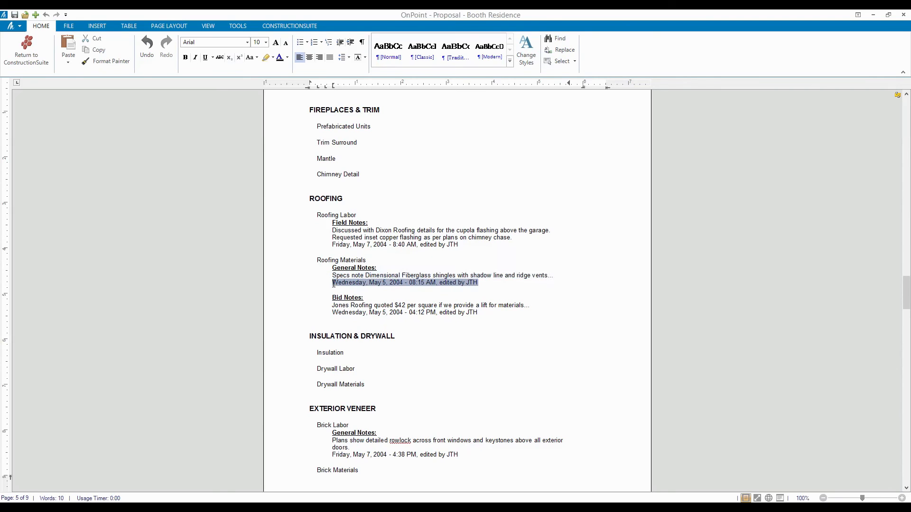
key(Delete)
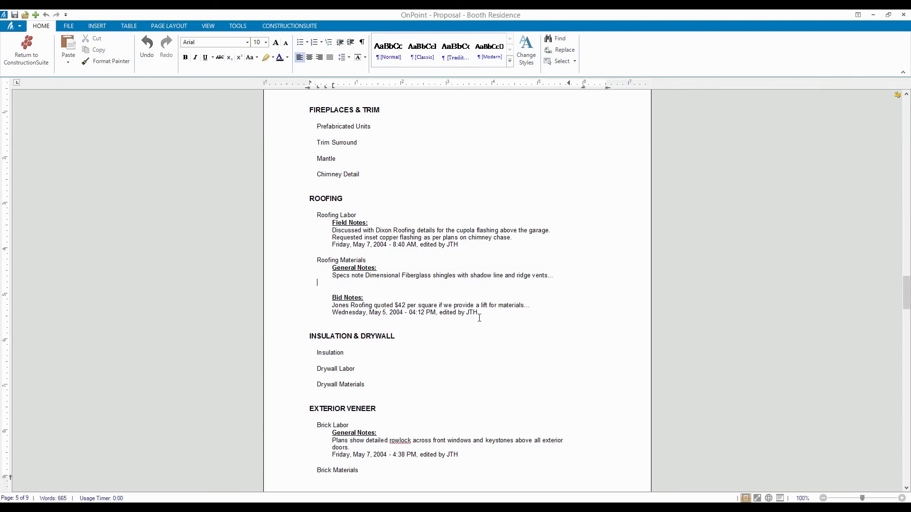
key(Delete)
drag(479, 306, 333, 307)
key(Delete)
key(BackSpace)
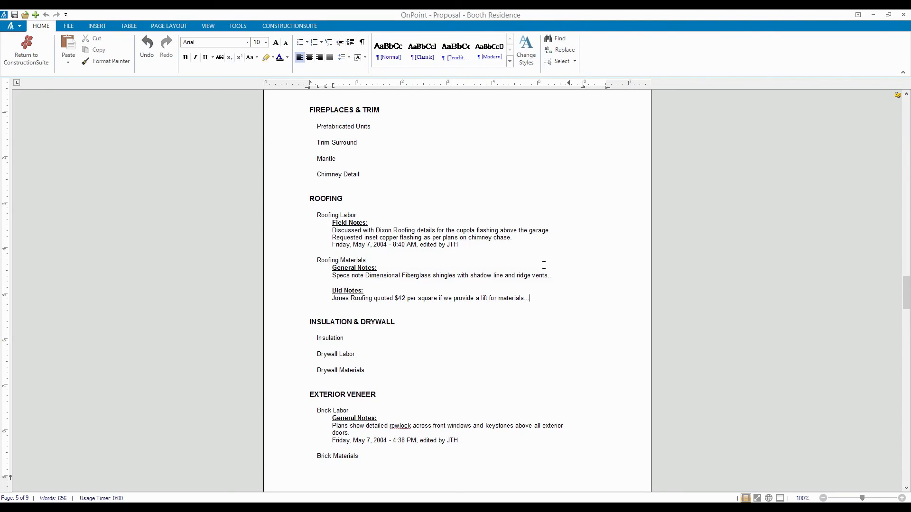
click(492, 266)
Delete the empty lines between Punchlist Allowance and Optional Terms and Conditions on the last page.
click(486, 310)
scroll(485, 310, down, 10)
scroll(485, 309, down, 9)
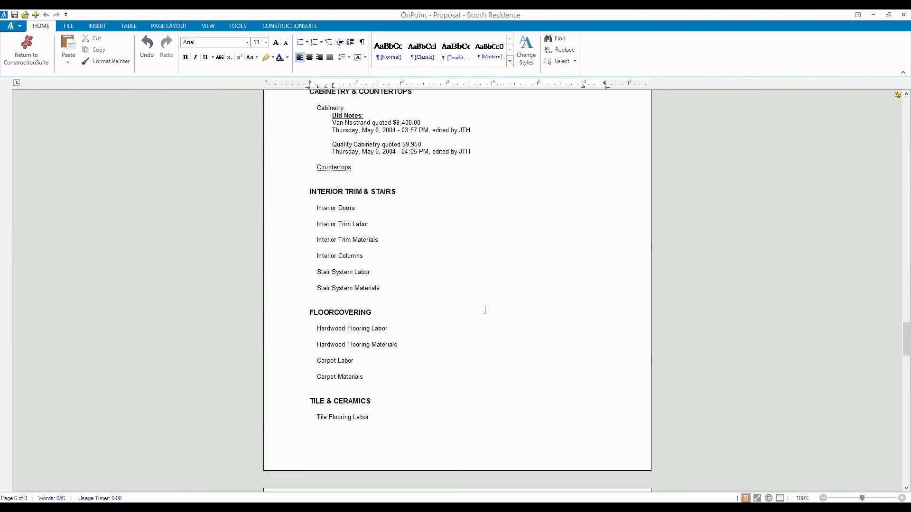
scroll(369, 343, down, 15)
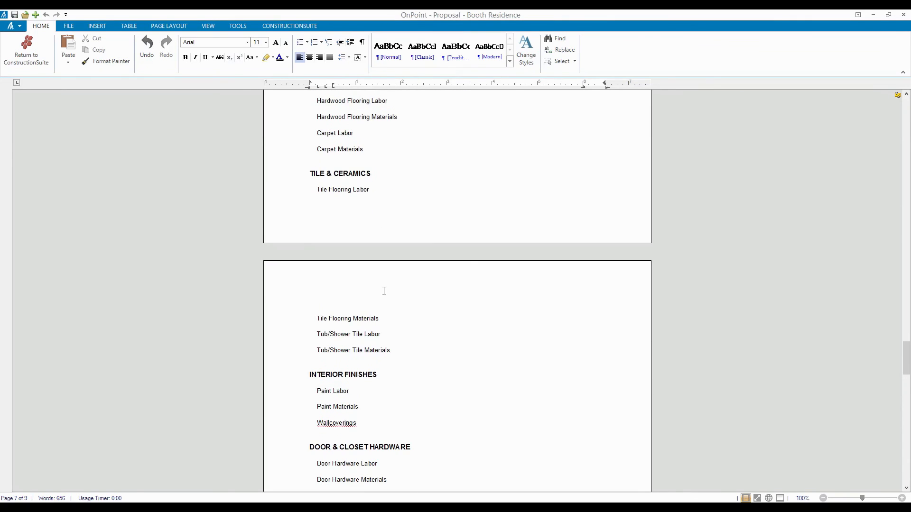
click(334, 195)
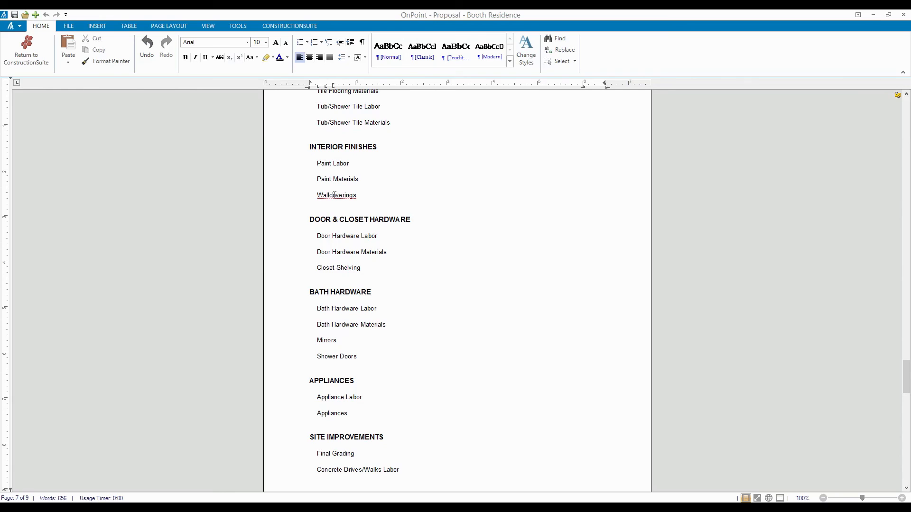
scroll(354, 182, down, 6)
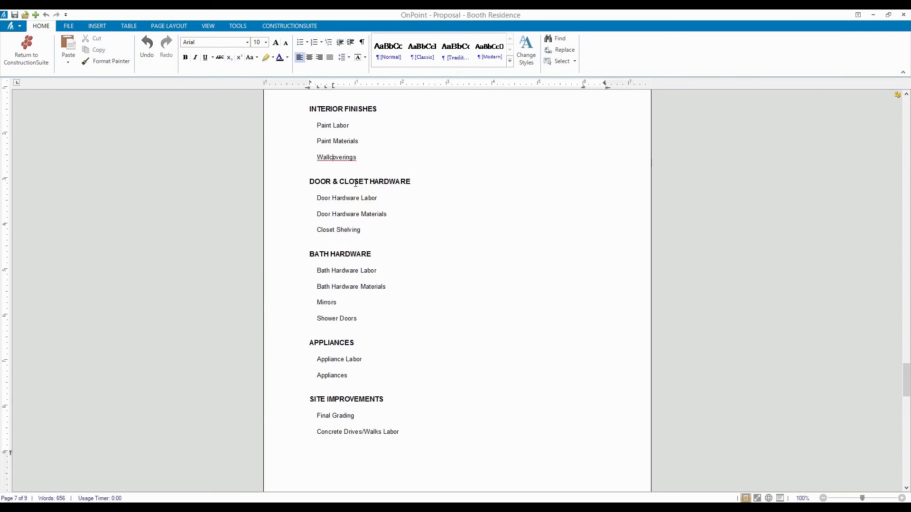
scroll(354, 182, down, 20)
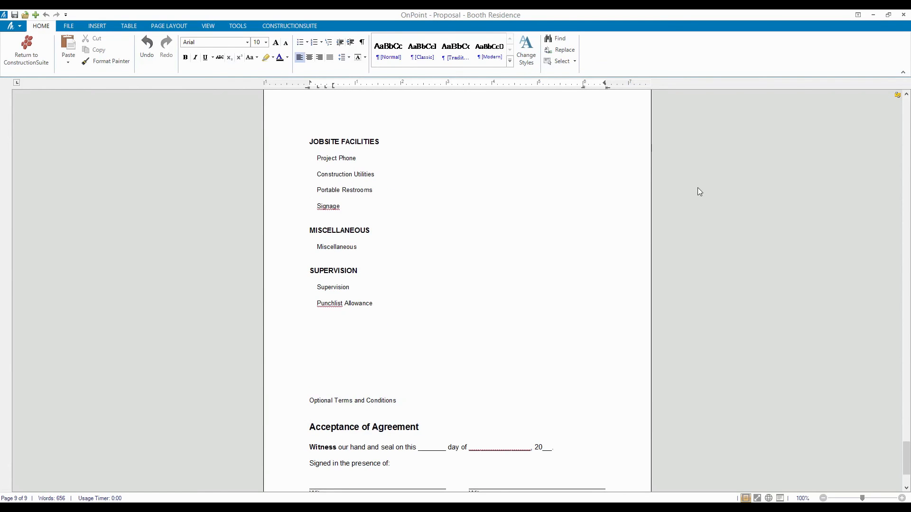
scroll(277, 263, down, 3)
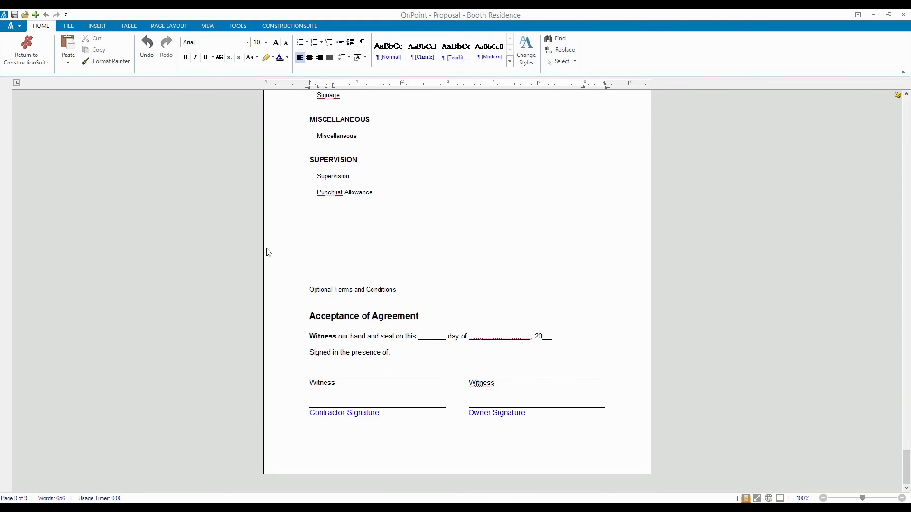
click(333, 266)
key(BackSpace)
key(BackSpace)
key(BackSpace)
key(BackSpace)
key(BackSpace)
key(BackSpace)
key(BackSpace)
key(BackSpace)
key(BackSpace)
key(BackSpace)
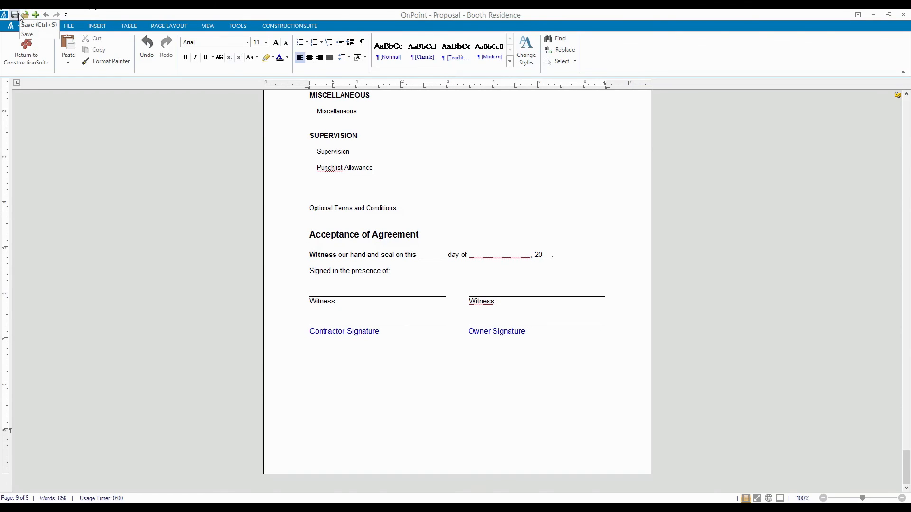
Save the proposal and e-mail it as the attachment Proposal - Booth Residence.pdf.
click(15, 15)
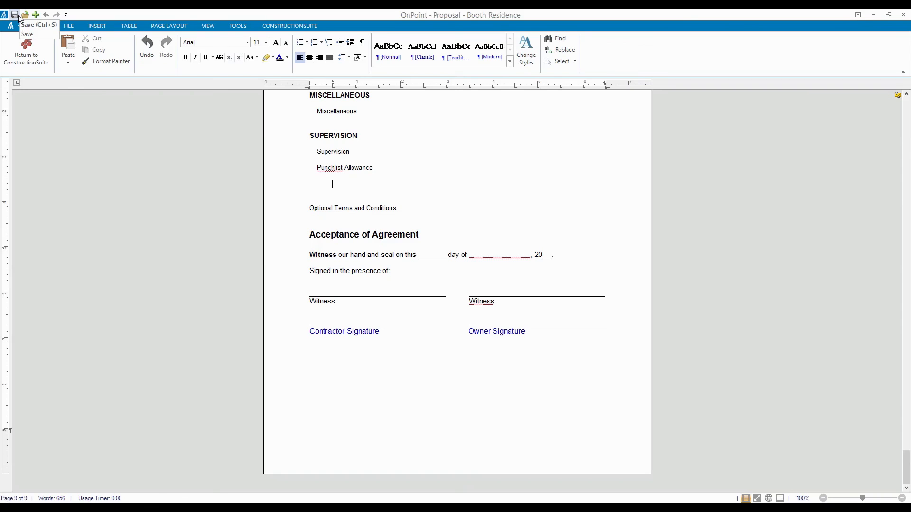
click(100, 150)
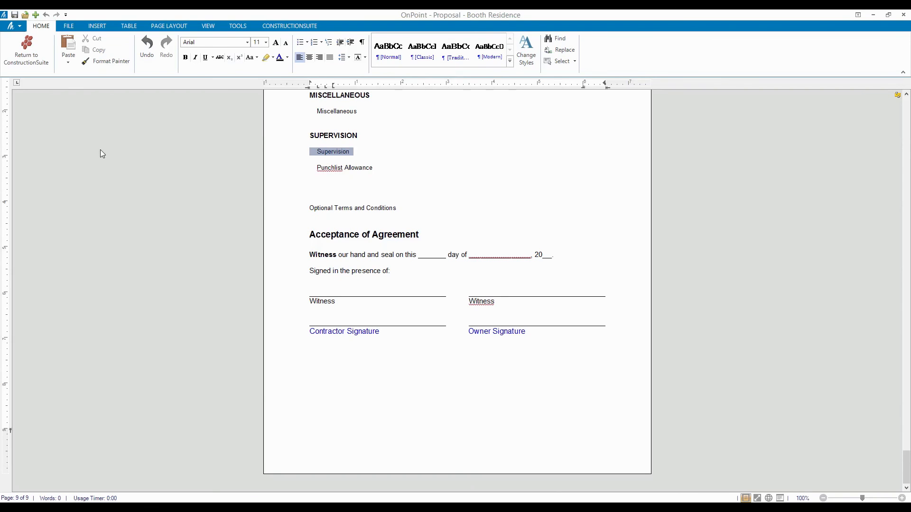
click(68, 26)
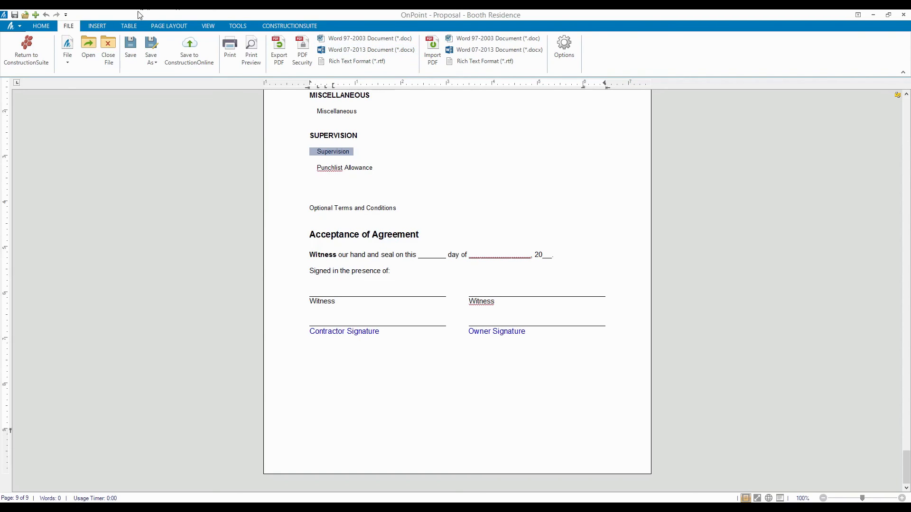
click(169, 26)
click(477, 59)
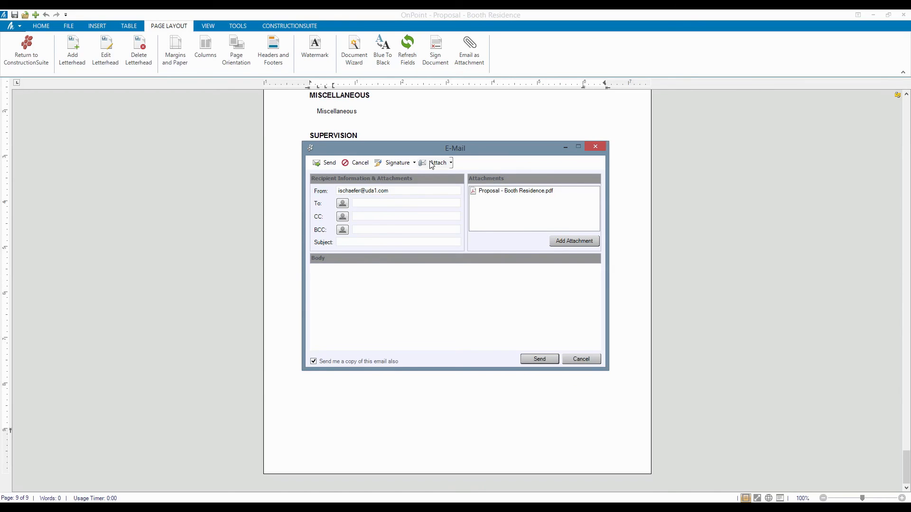
Cancel the e-mail draft and show the proposal's FILE commands.
click(574, 360)
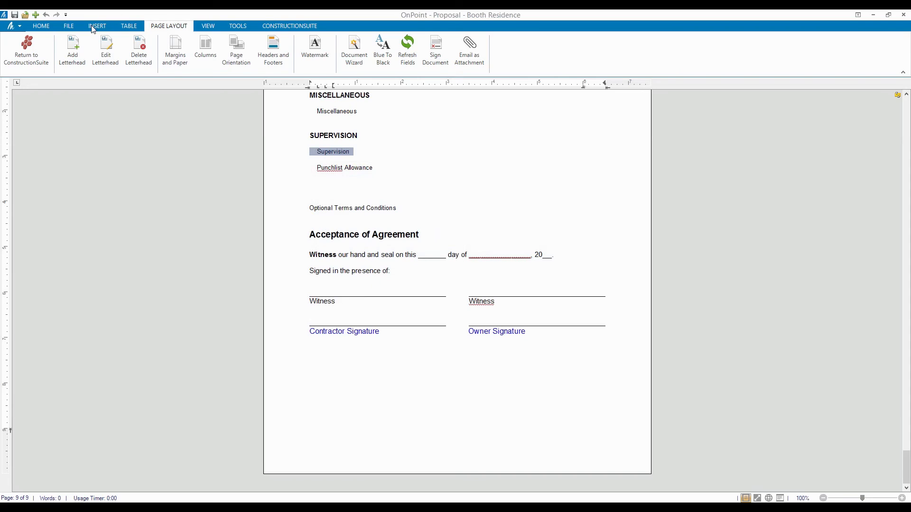
click(69, 26)
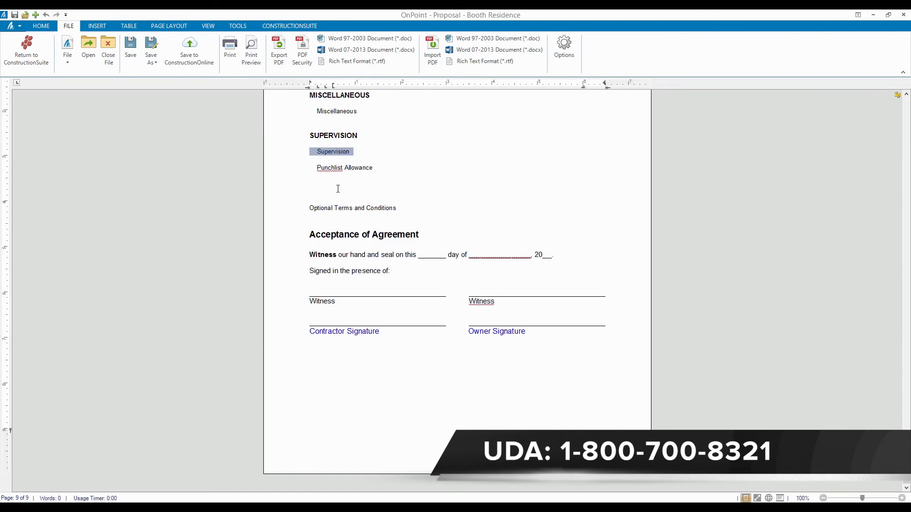
Look over the FILE and PAGE LAYOUT commands, then switch to the Booth Residence estimate window.
click(339, 207)
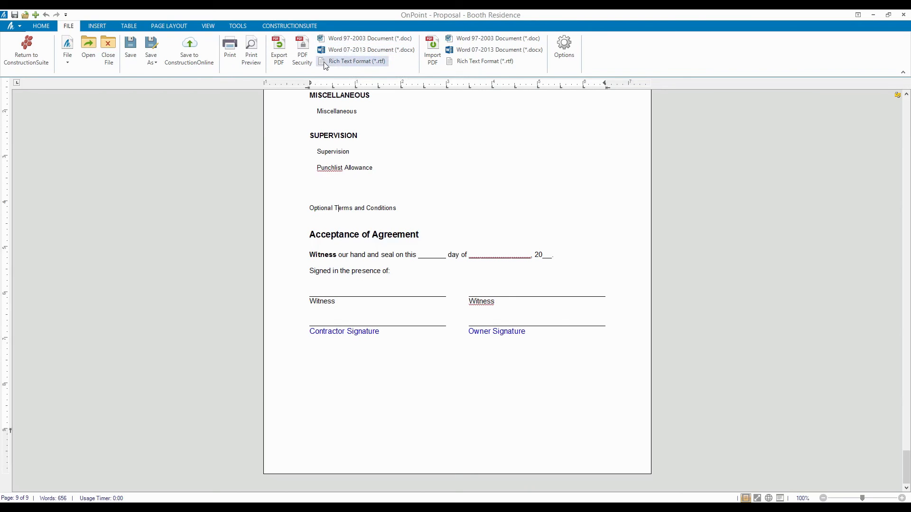
click(184, 30)
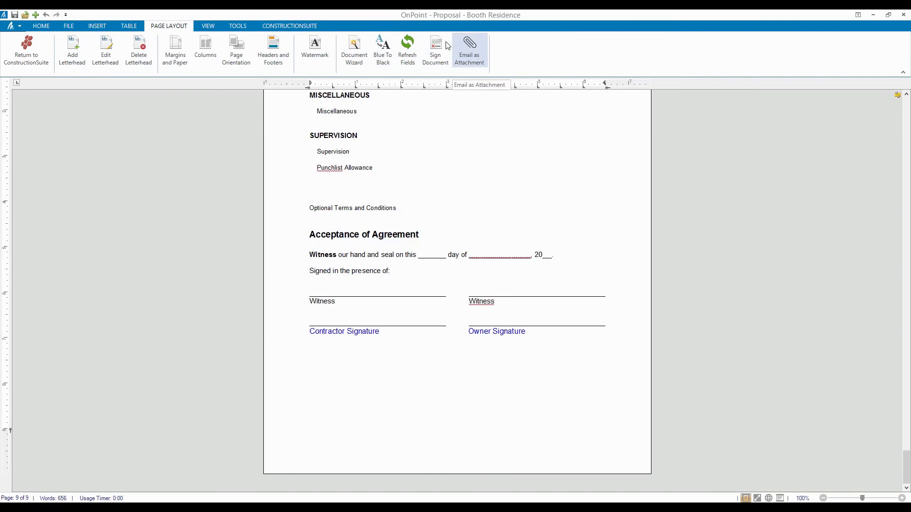
click(71, 28)
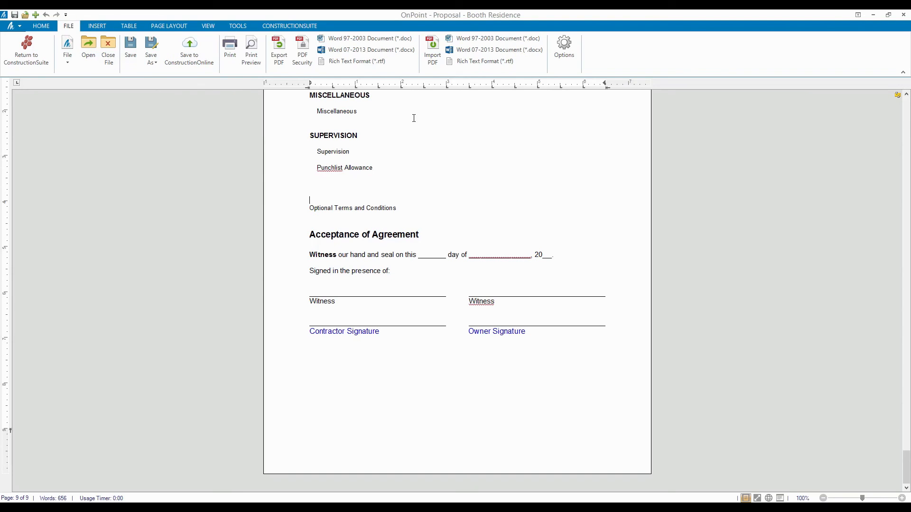
click(421, 169)
click(358, 185)
key(alt+Tab)
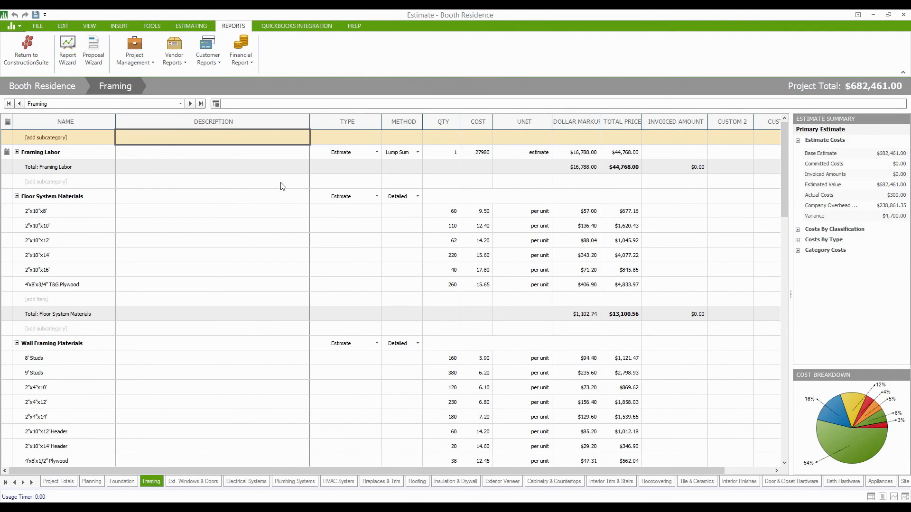
Choose Subcontractor from the Vendor Reports list on the Reports ribbon.
click(146, 67)
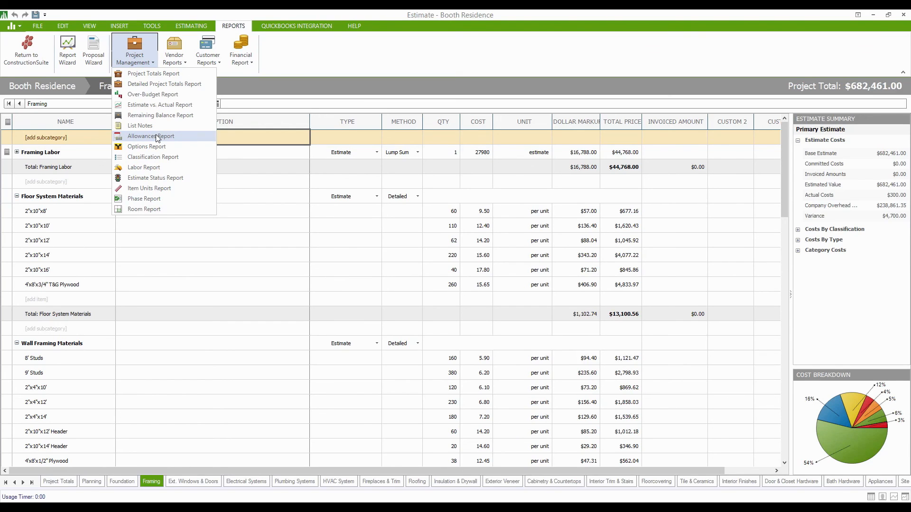
click(174, 62)
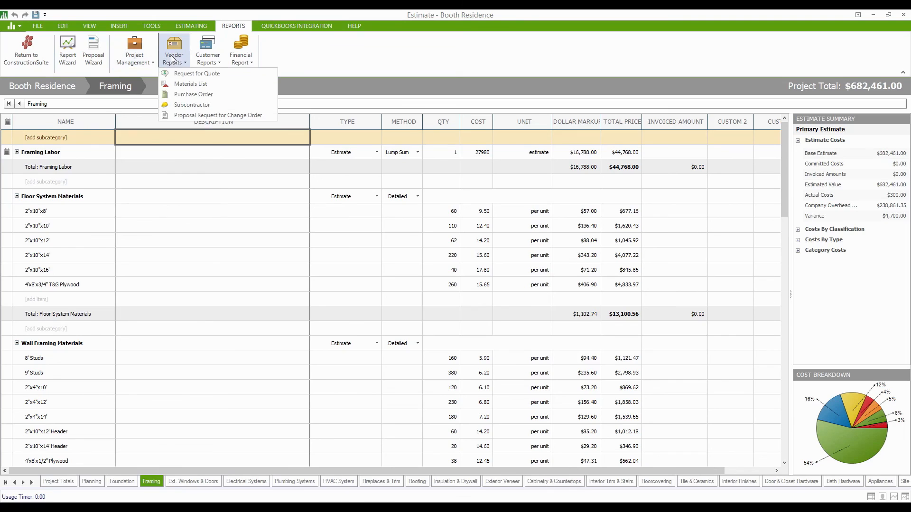
click(201, 106)
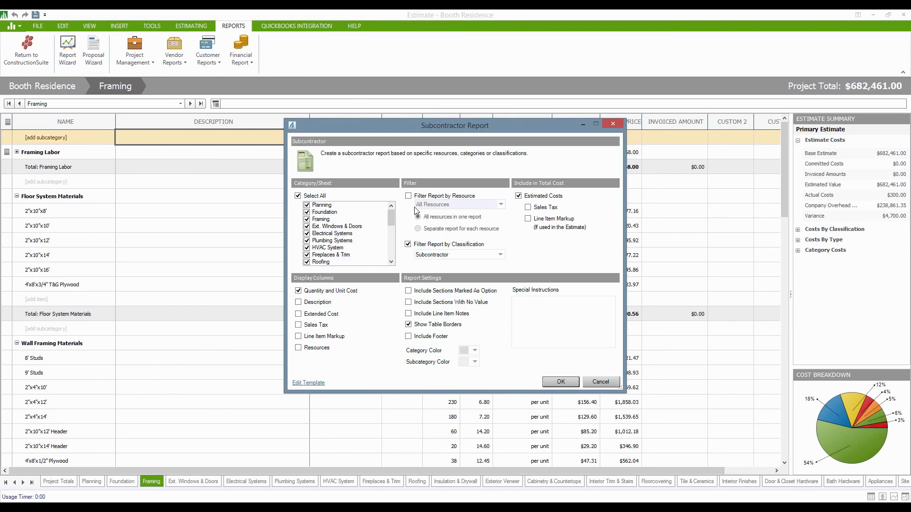
Tick Filter Report by Resource with a separate report per resource, then cancel the dialog.
click(409, 197)
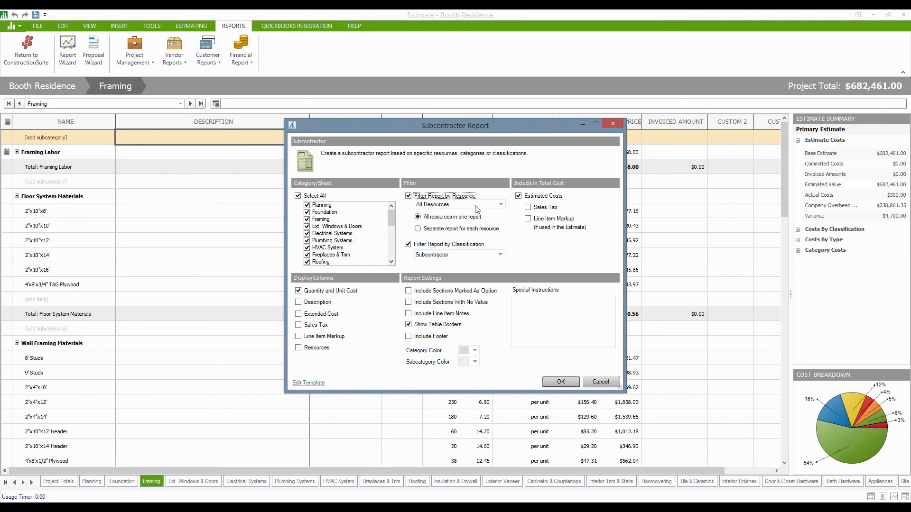
click(443, 230)
click(593, 385)
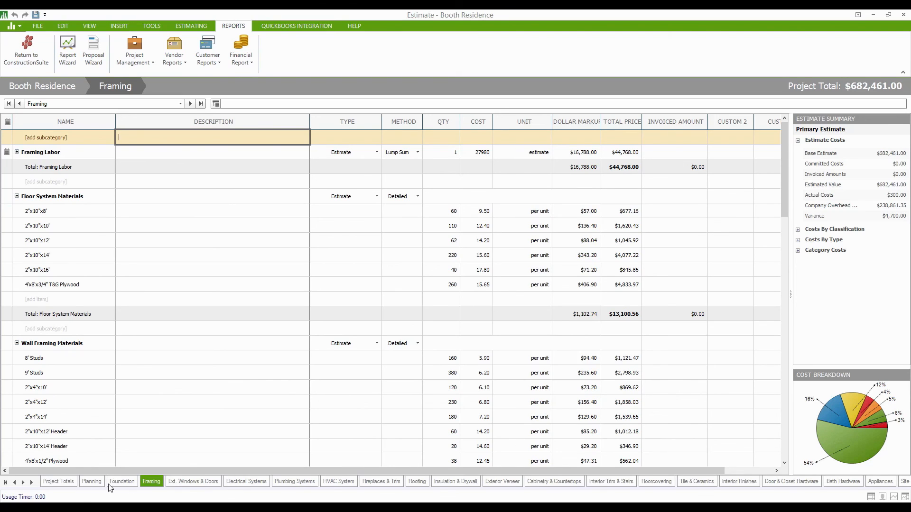
Go to the Fireplaces & Trim sheet and open Show/Hide Columns from the QTY header.
click(378, 482)
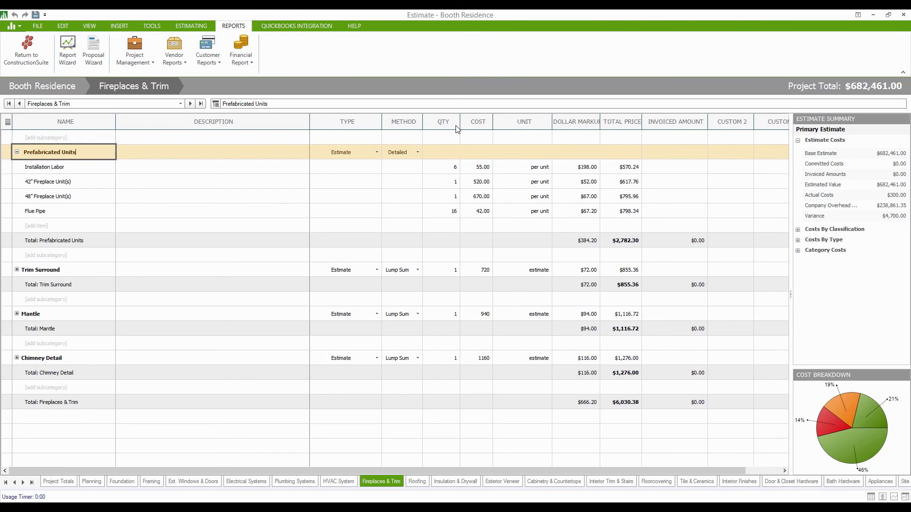
right_click(441, 124)
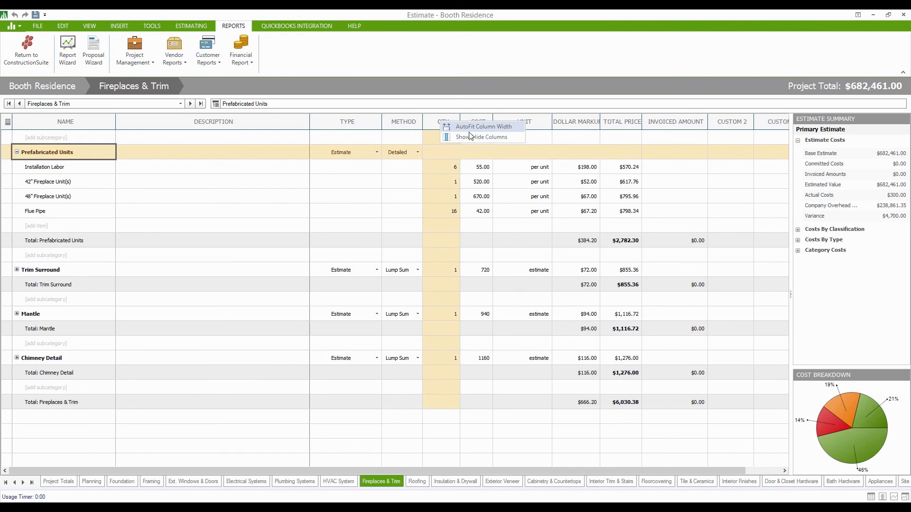
click(500, 138)
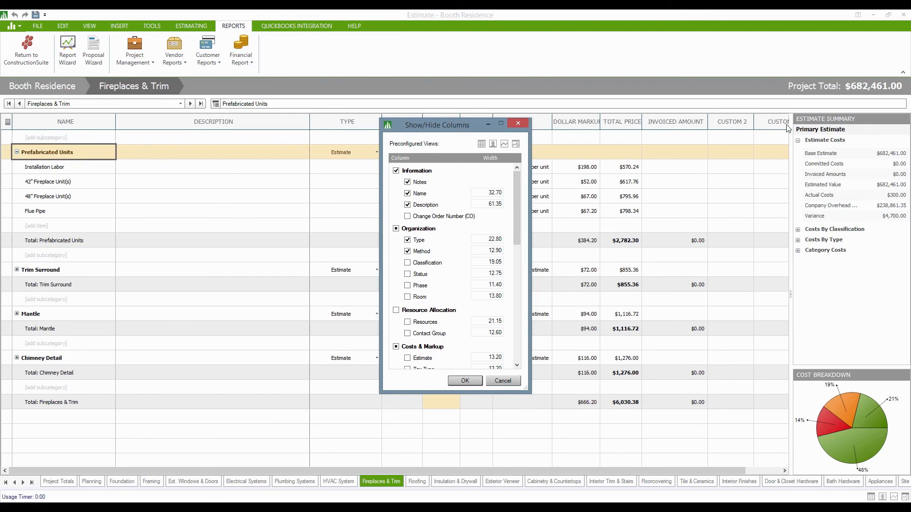
Hide the Custom Columns and Invoiced Amounts, show Resources and Room, and apply the layout.
drag(517, 197, 515, 329)
click(395, 324)
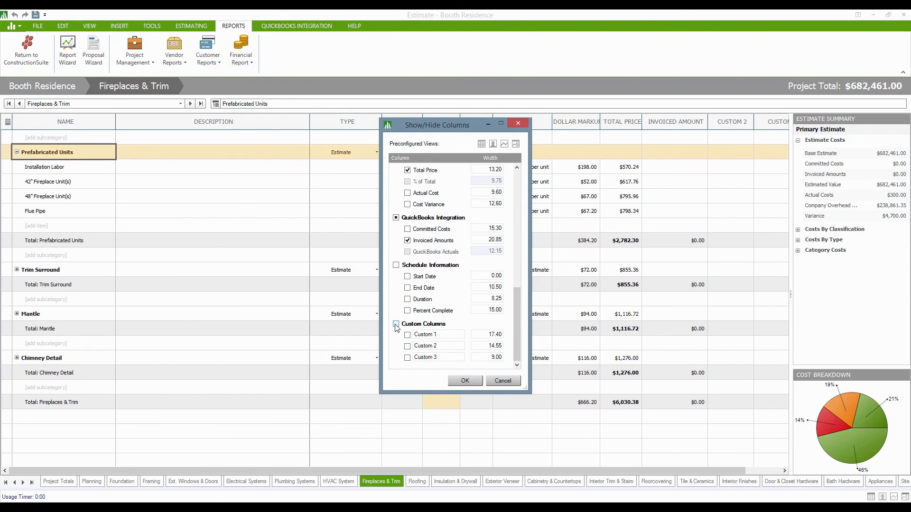
click(407, 240)
drag(517, 323, 521, 196)
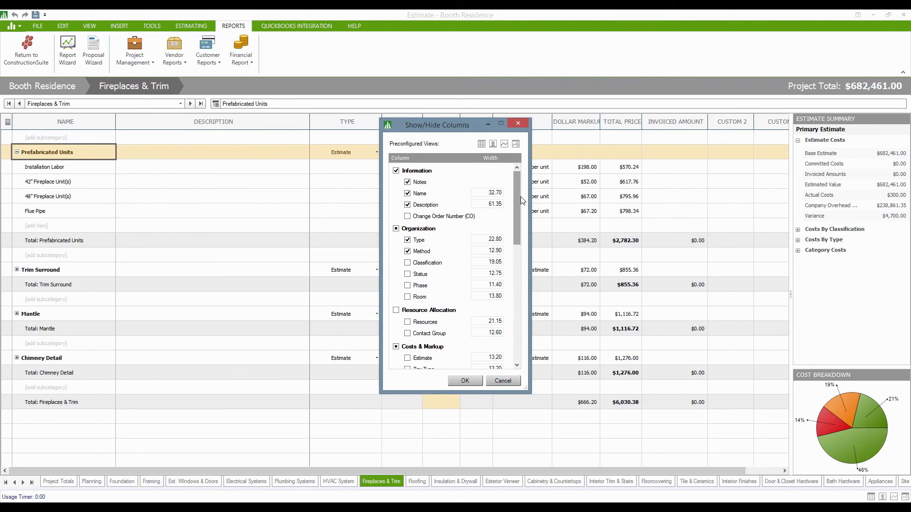
click(408, 322)
click(407, 297)
click(467, 385)
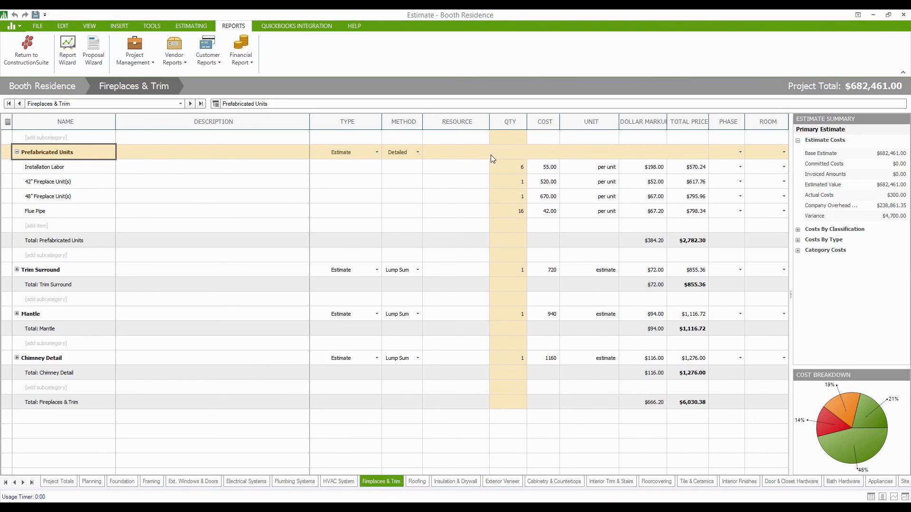
Open the Installation Labor resource contact picker and tick three contacts under N.
click(441, 174)
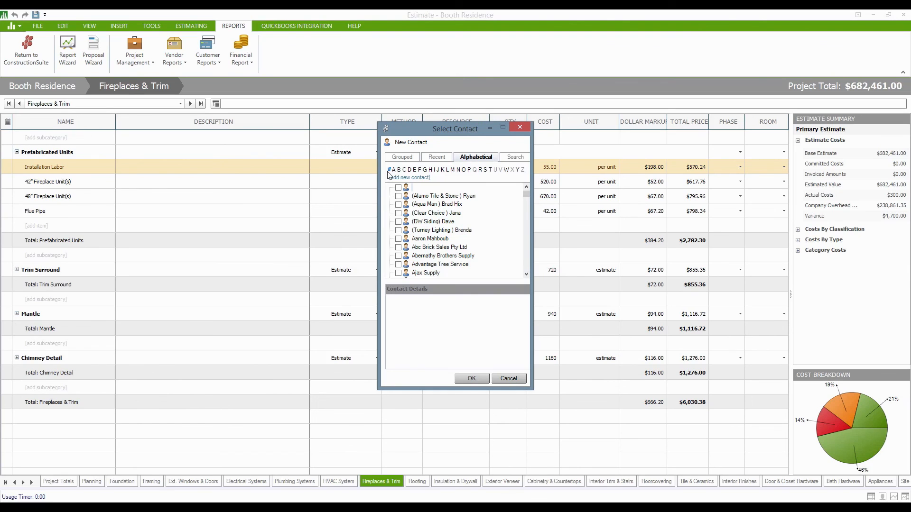
click(459, 171)
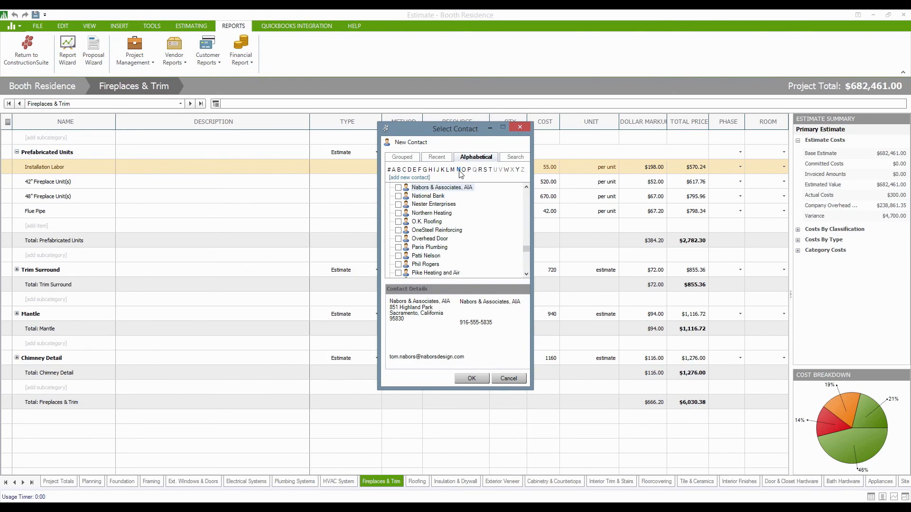
click(399, 187)
click(399, 205)
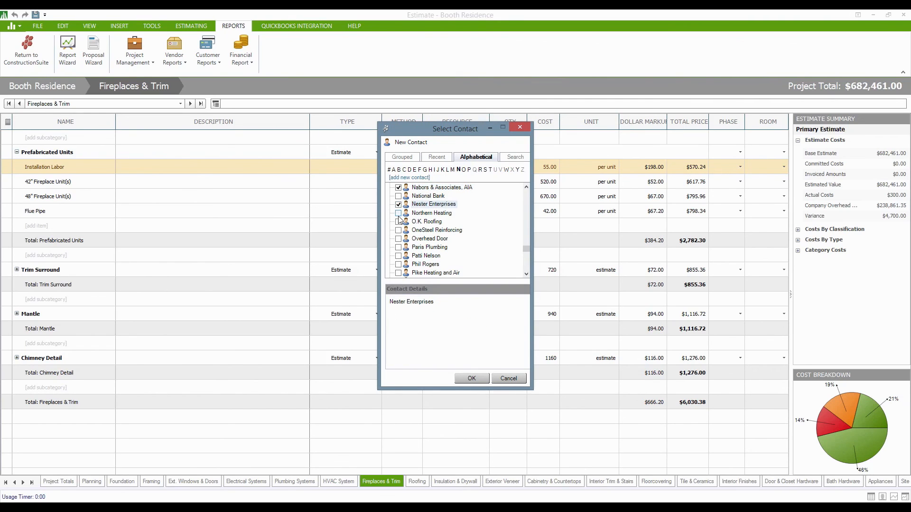
click(398, 213)
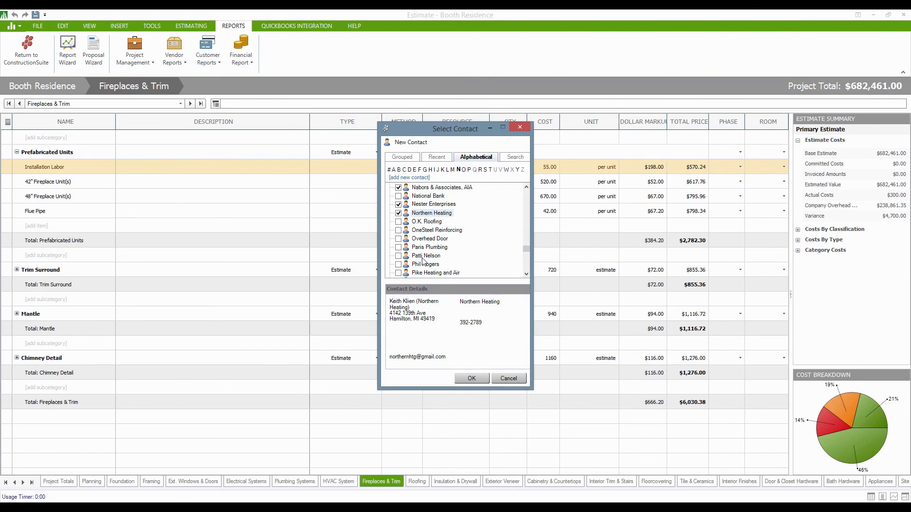
Untick Northern Heating, Nester Enterprises and Nabors & Associates, then switch to keyword search.
click(398, 214)
click(398, 204)
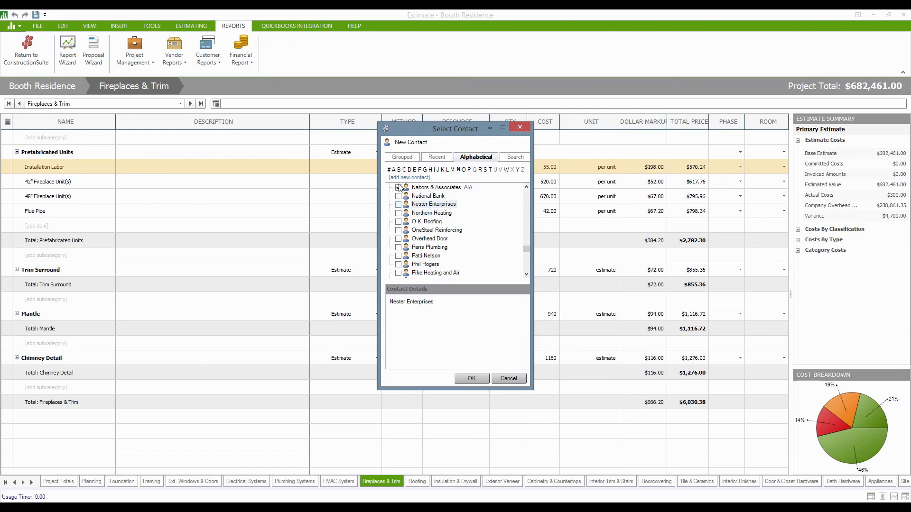
click(399, 188)
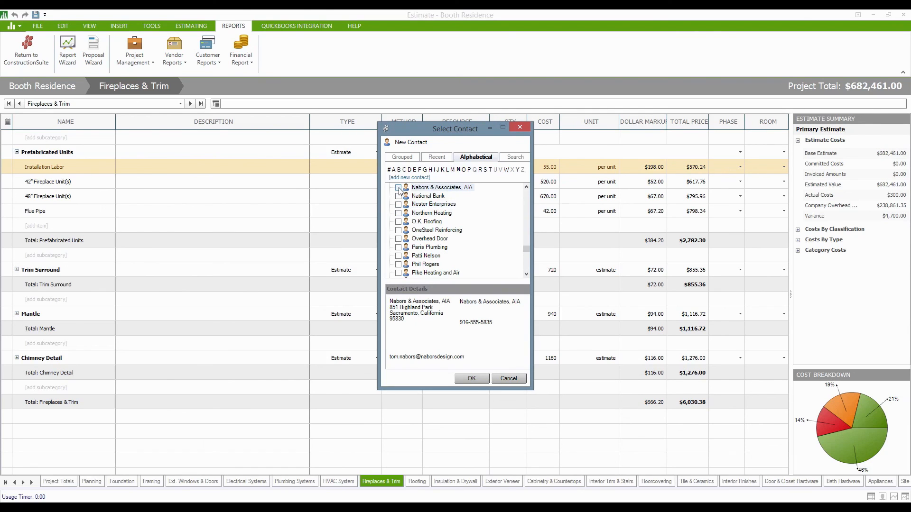
click(515, 158)
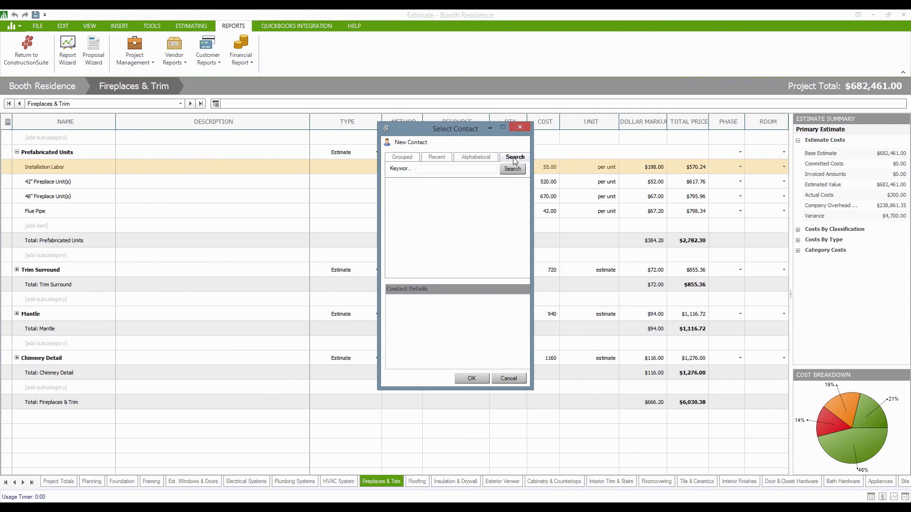
click(488, 168)
text(Nabor)
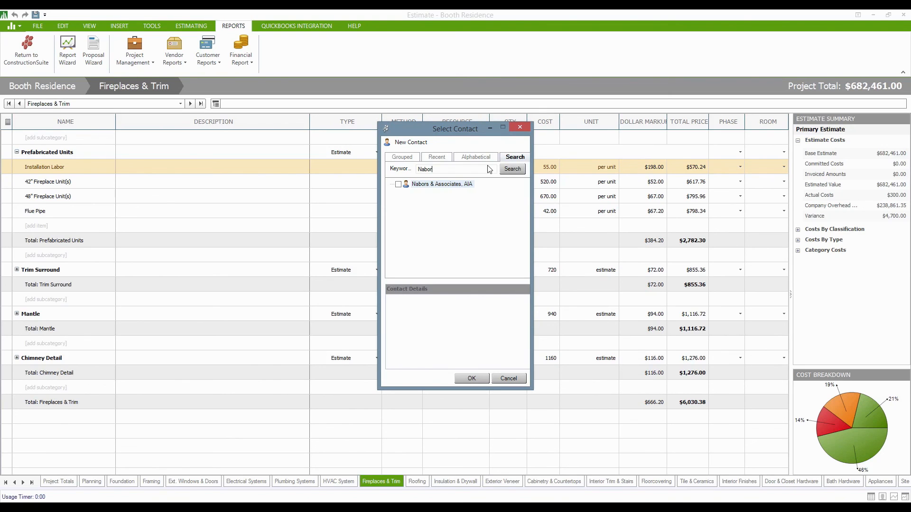
key(BackSpace)
key(BackSpace)
key(BackSpace)
key(BackSpace)
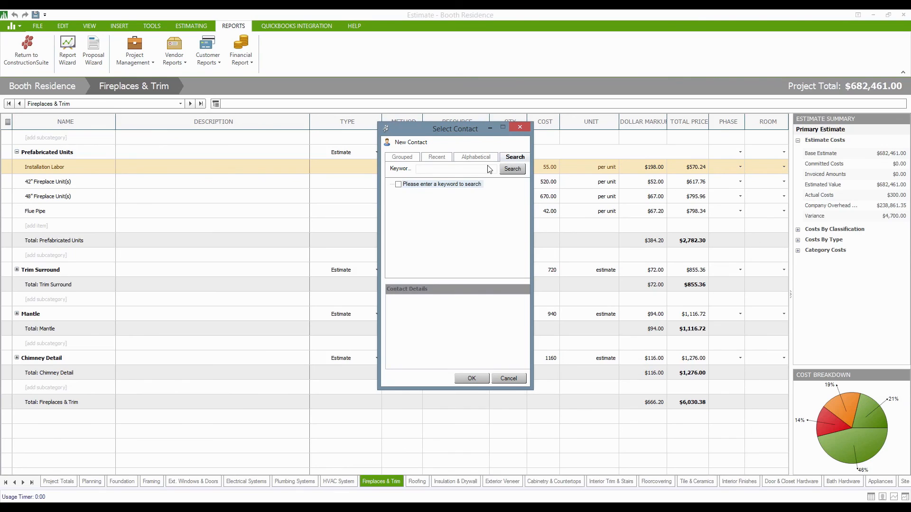
text(Joh)
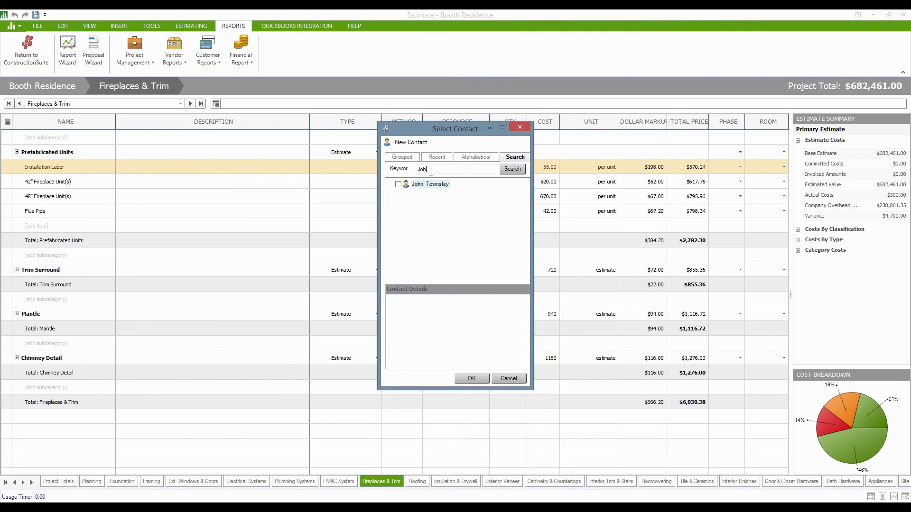
key(BackSpace)
key(BackSpace)
key(BackSpace)
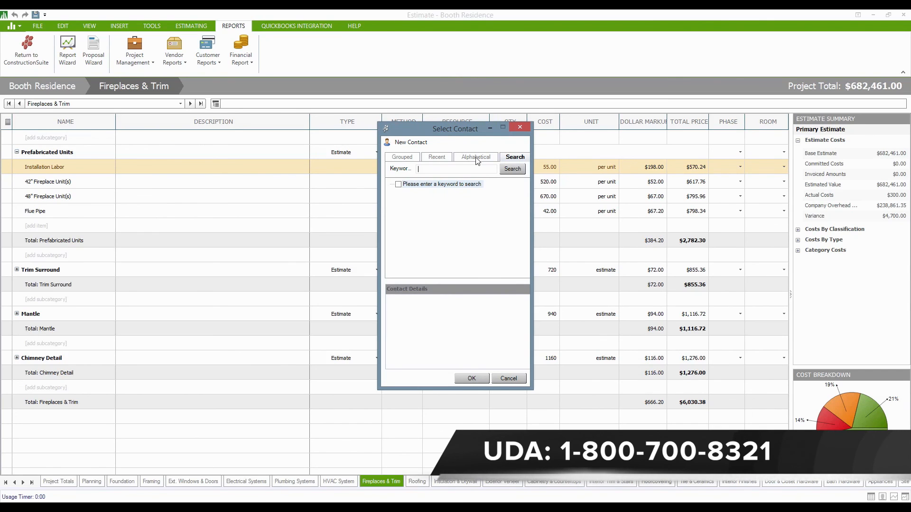
Pick a contact from the grouped Sub-Contractor list and apply it to all Prefabricated Units items.
click(402, 158)
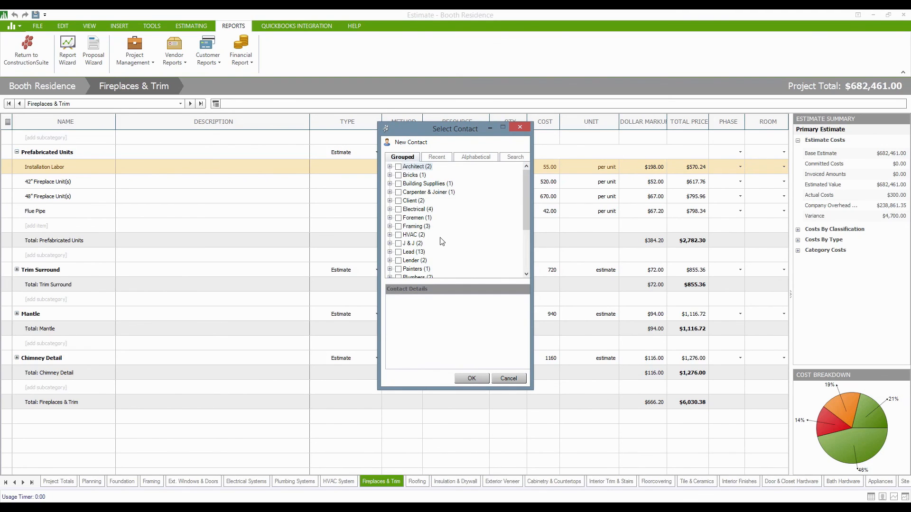
drag(525, 221, 524, 263)
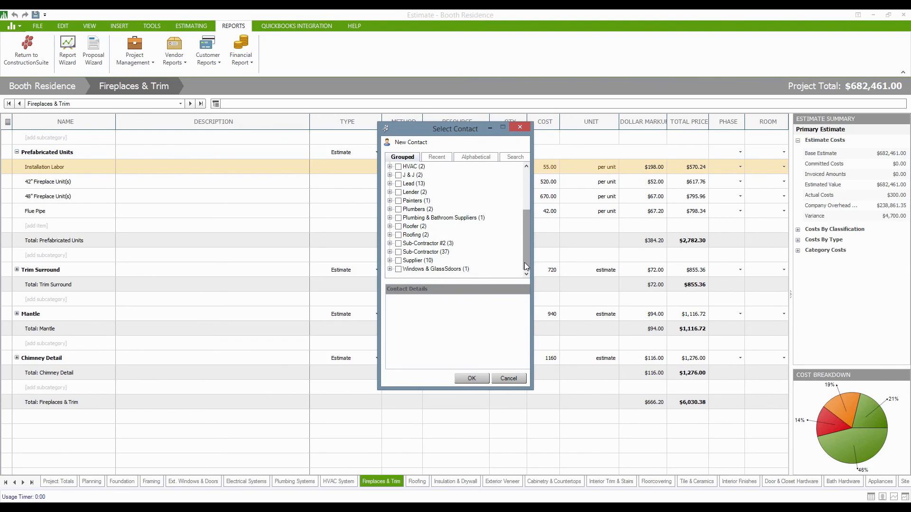
click(390, 253)
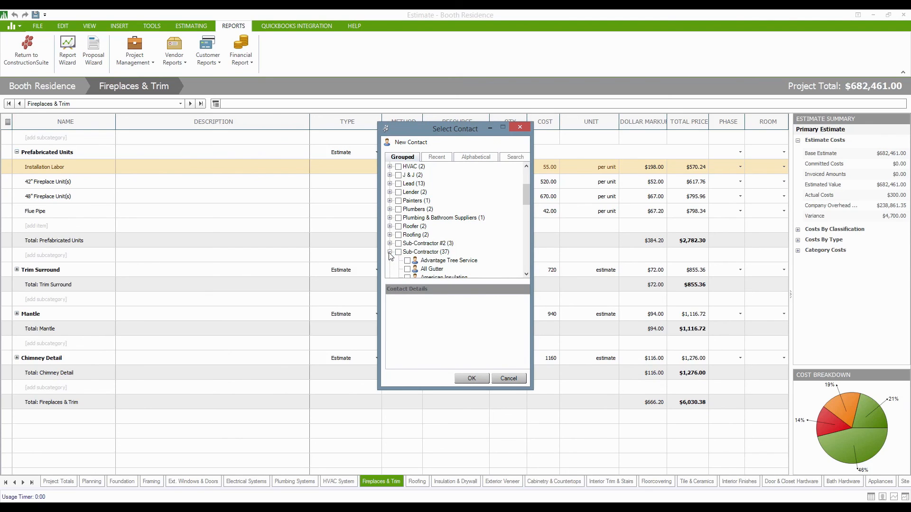
scroll(464, 237, down, 1)
scroll(464, 237, down, 3)
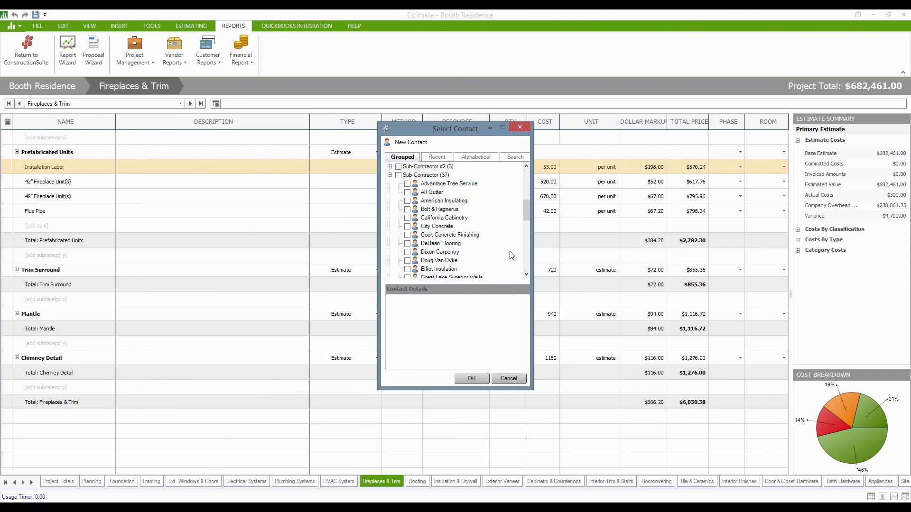
click(420, 271)
click(472, 378)
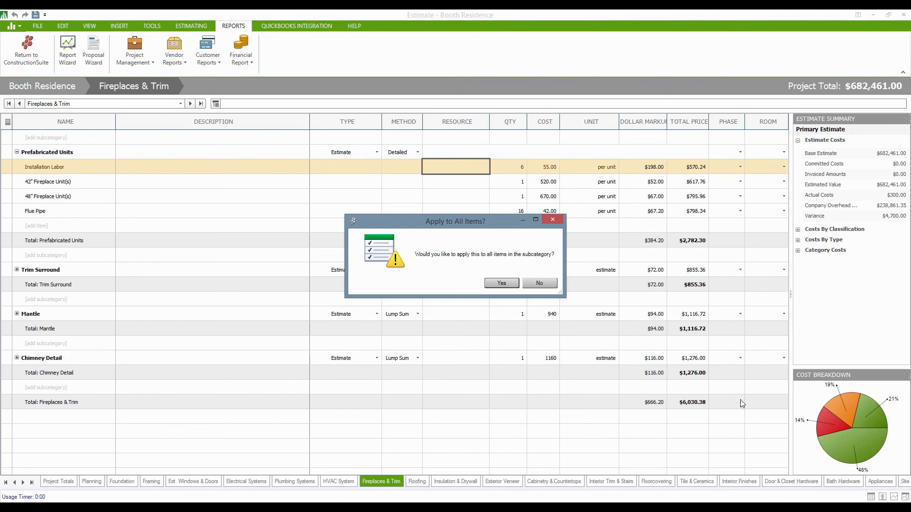
click(502, 284)
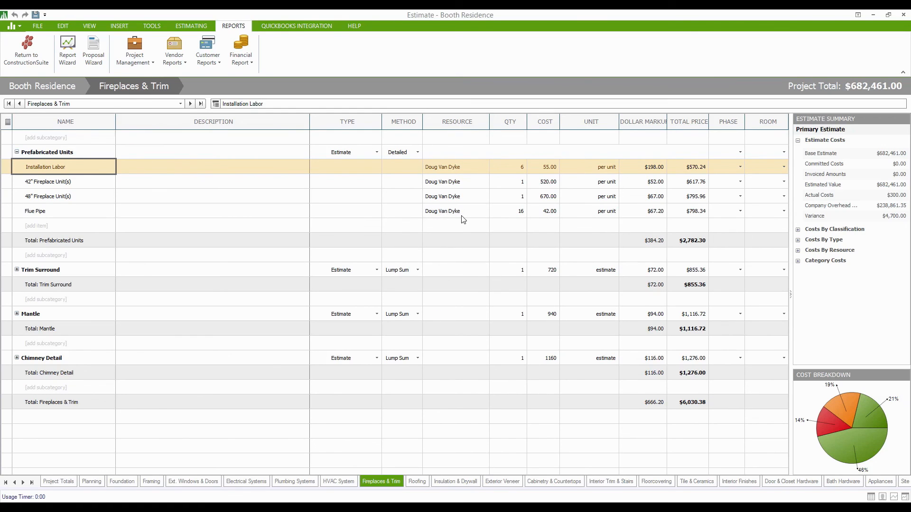
Save the estimate and open the Subcontractor vendor report settings.
click(35, 14)
click(173, 53)
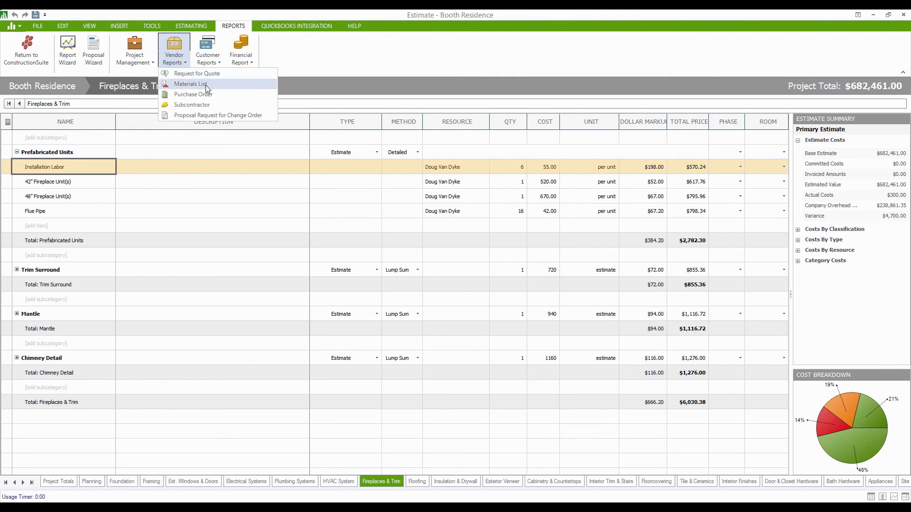
click(206, 103)
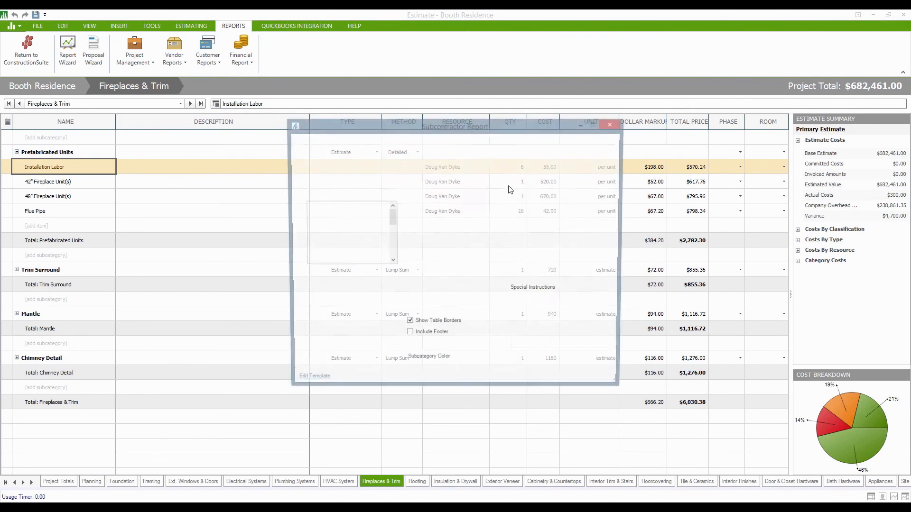
Filter the report to the assigned subcontractor, not by classification, with descriptions and line item notes.
click(408, 196)
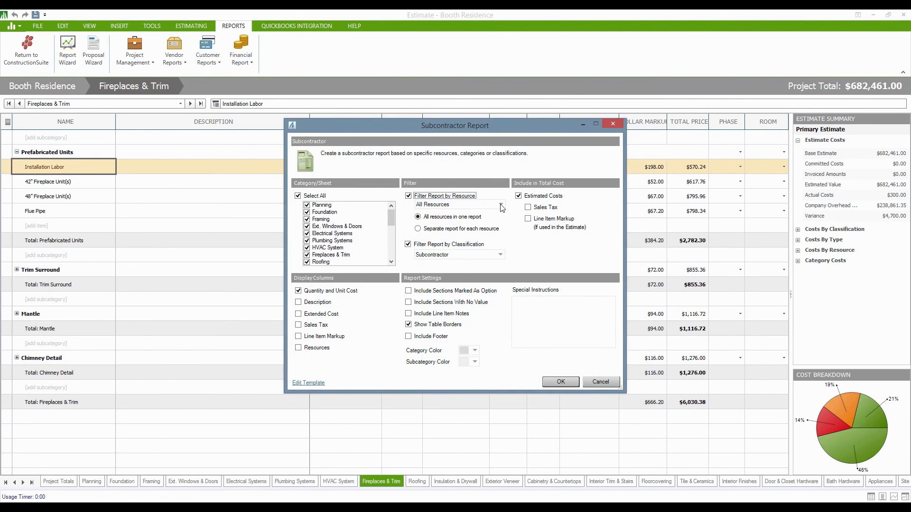
click(501, 205)
click(454, 223)
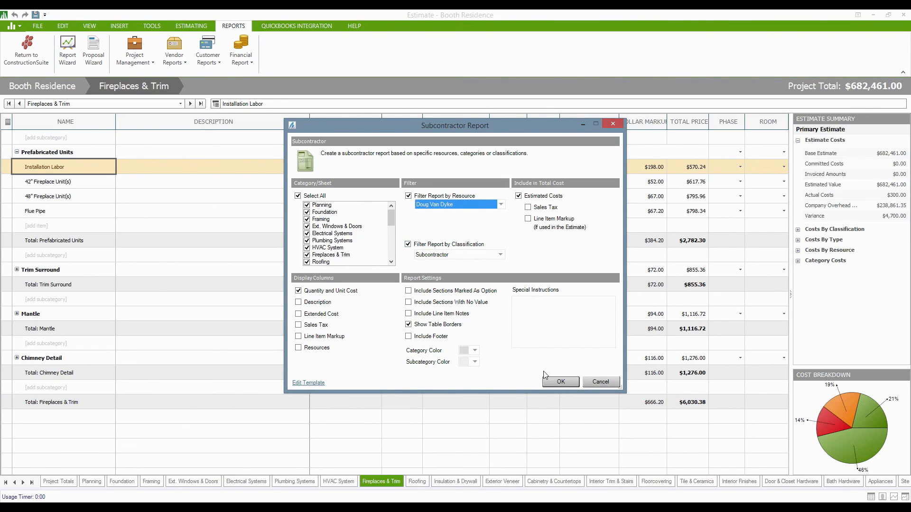
click(409, 245)
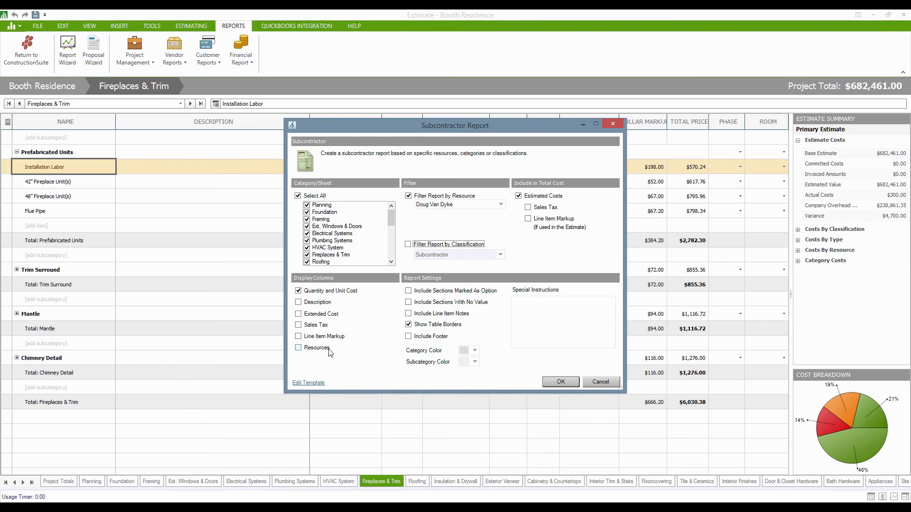
click(298, 303)
click(408, 314)
Generate the subcontractor report and delete the blank lines above the item table.
click(567, 386)
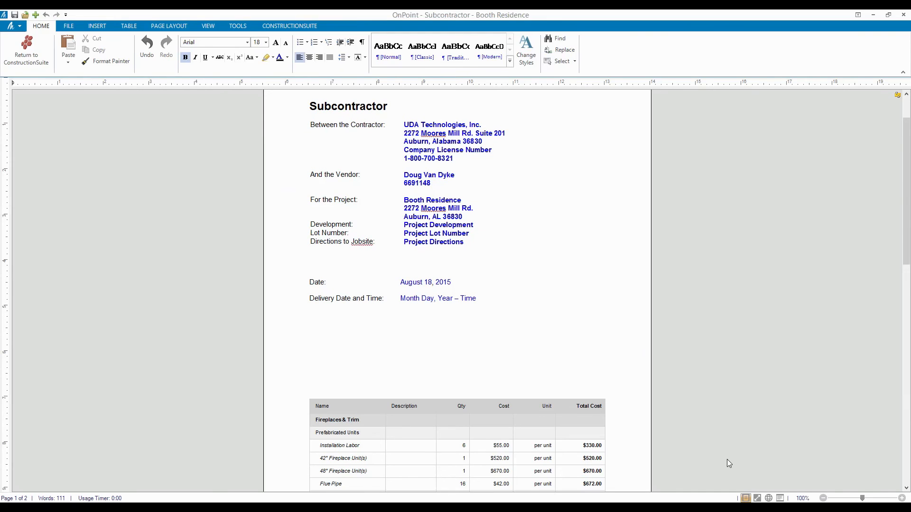
click(431, 363)
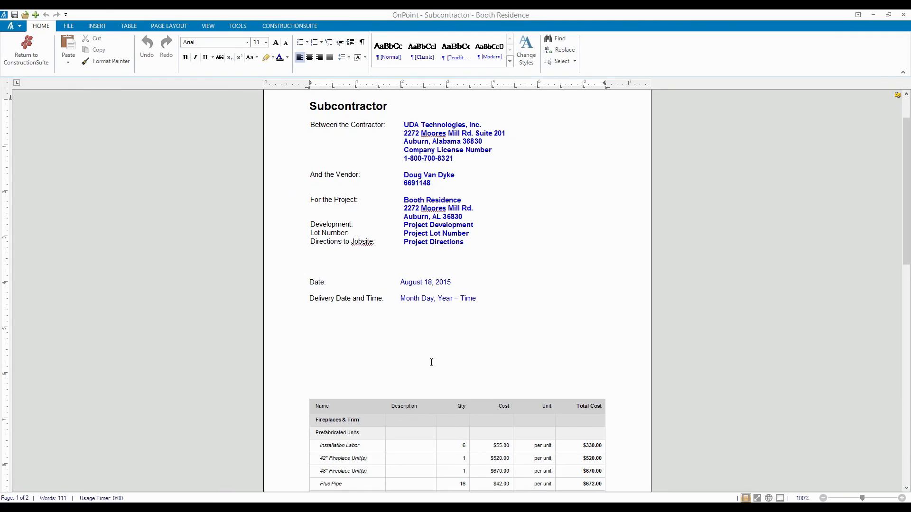
key(BackSpace)
key(BackSpace)
key(BackSpace)
key(BackSpace)
key(BackSpace)
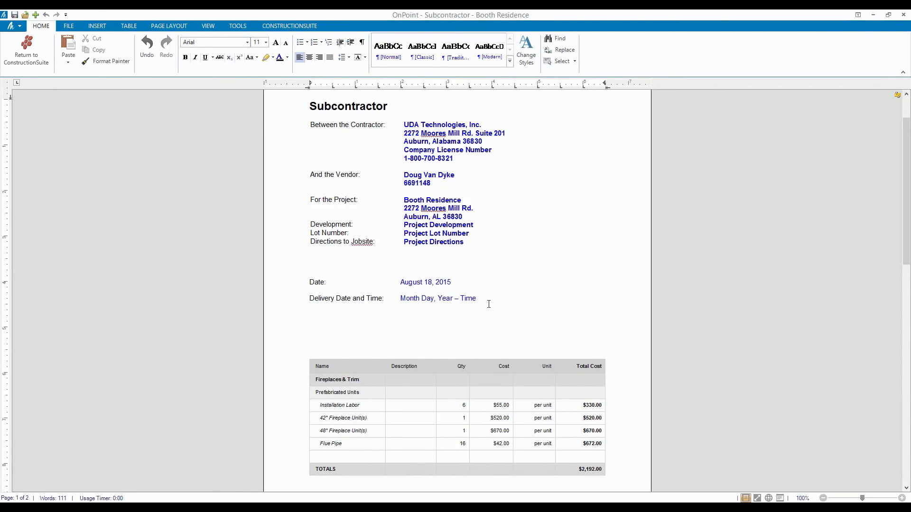
scroll(484, 307, down, 8)
scroll(488, 304, up, 3)
scroll(488, 304, up, 3)
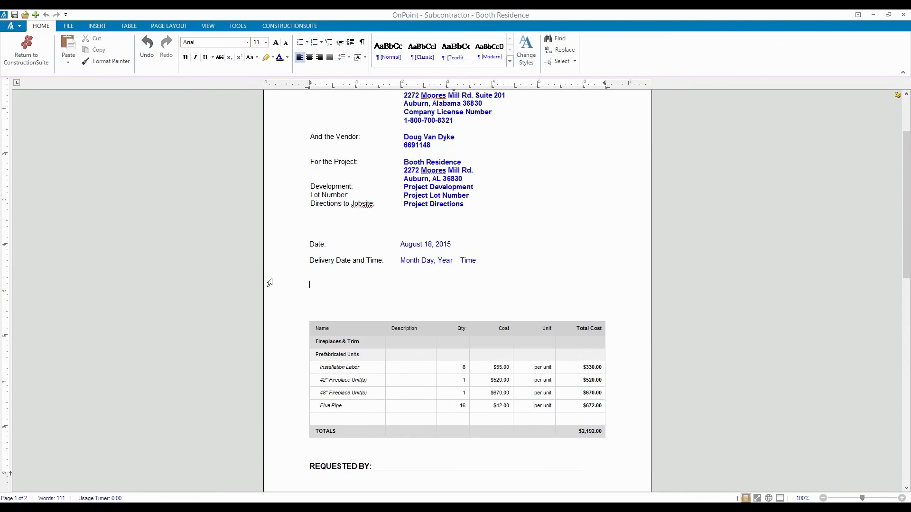
key(BackSpace)
key(BackSpace)
scroll(298, 290, down, 5)
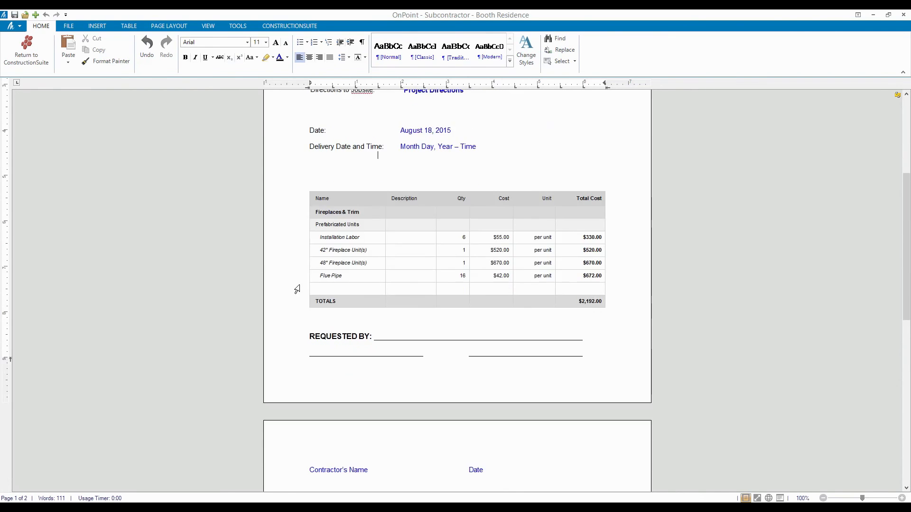
scroll(297, 288, up, 4)
key(BackSpace)
key(BackSpace)
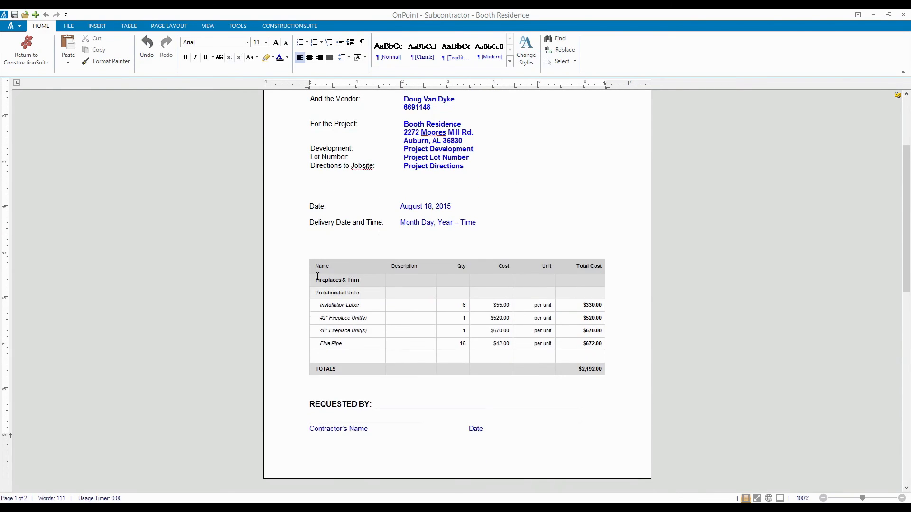
scroll(320, 279, down, 8)
scroll(320, 281, up, 6)
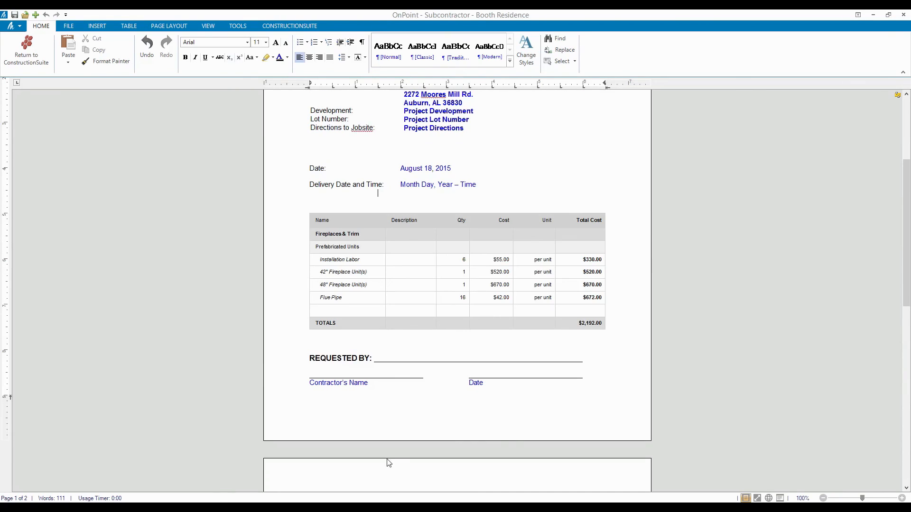
scroll(358, 460, up, 1)
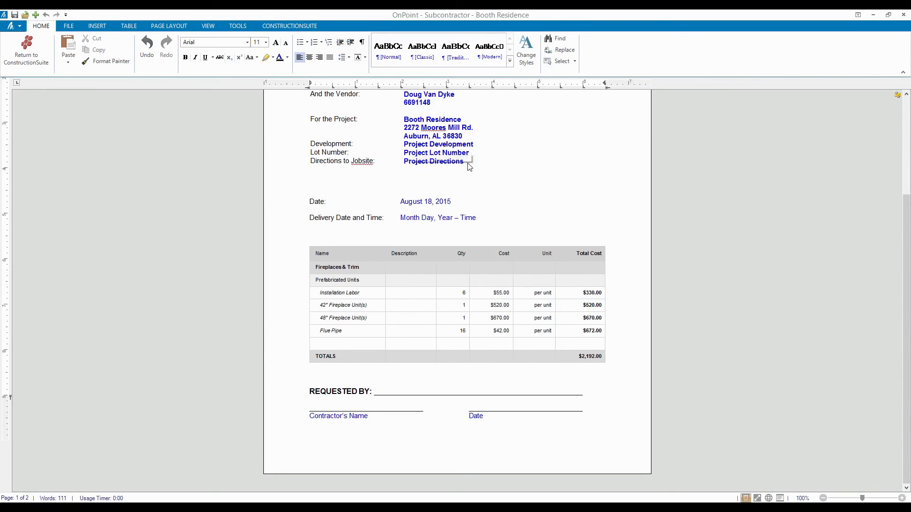
Delete the Development, Lot Number and Directions rows from the report.
drag(337, 144, 339, 162)
right_click(340, 155)
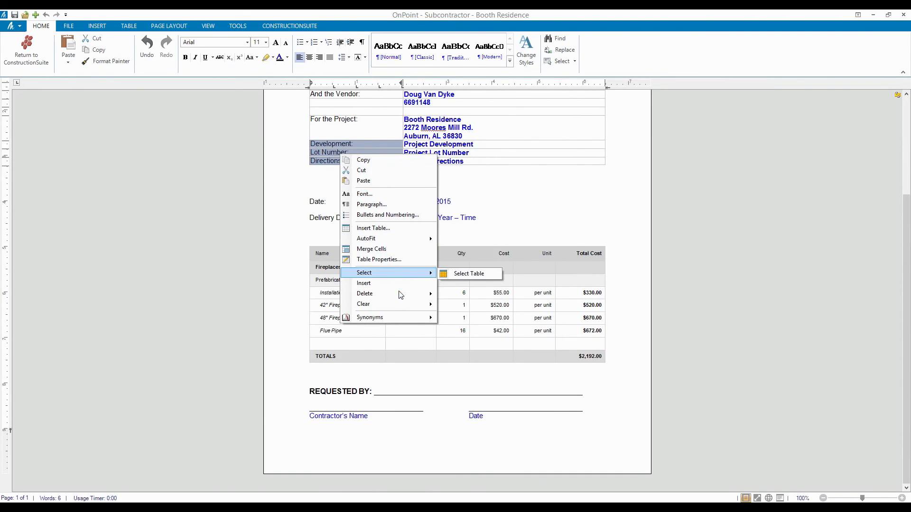
mouse_move(399, 293)
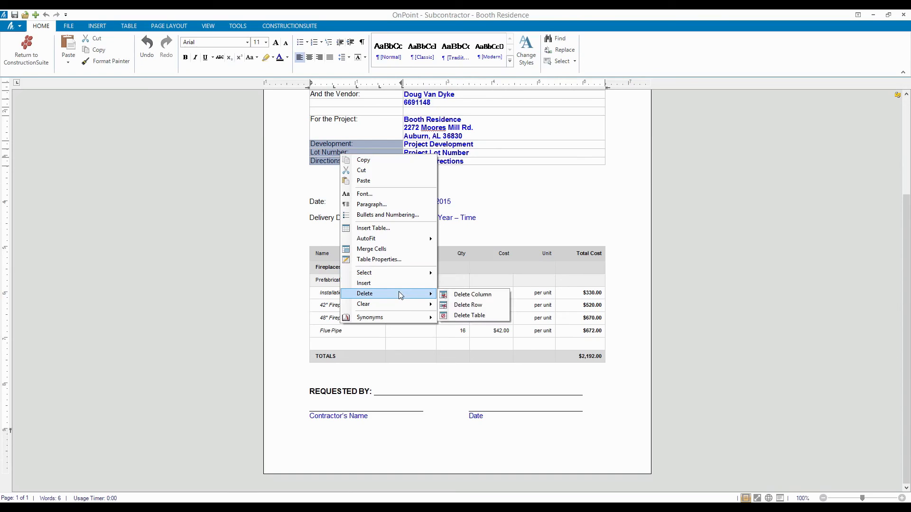
click(449, 306)
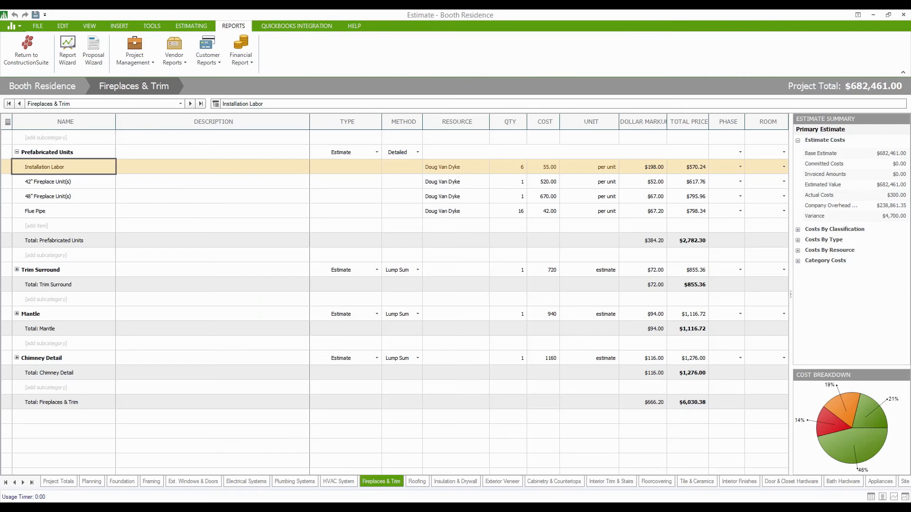
Reopen the Subcontractor report settings from the Vendor Reports list.
click(179, 63)
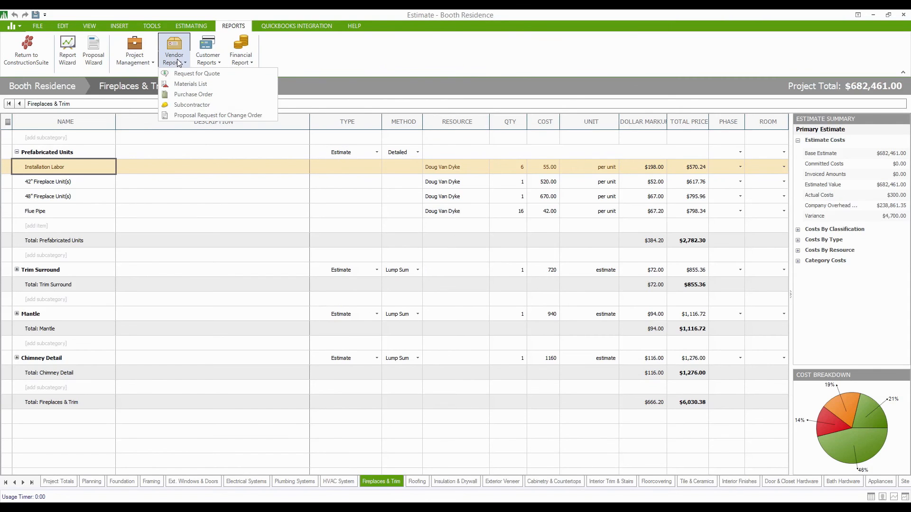
click(199, 106)
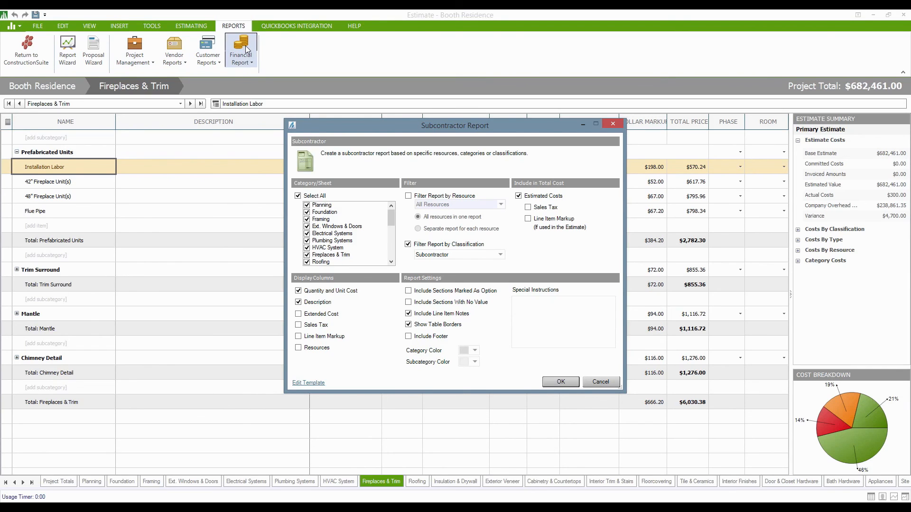
Edit the master template, accept the warning, and delete the Development, Lot Number and Directions rows.
click(310, 385)
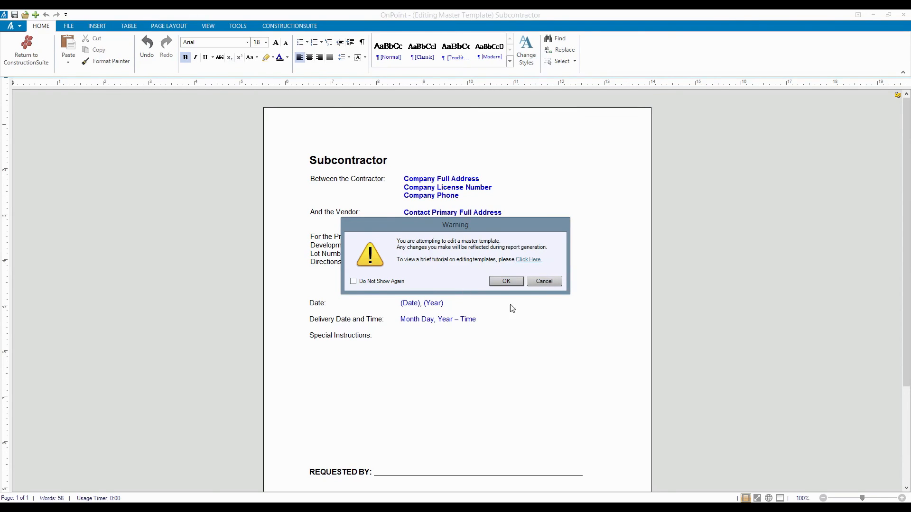
click(500, 283)
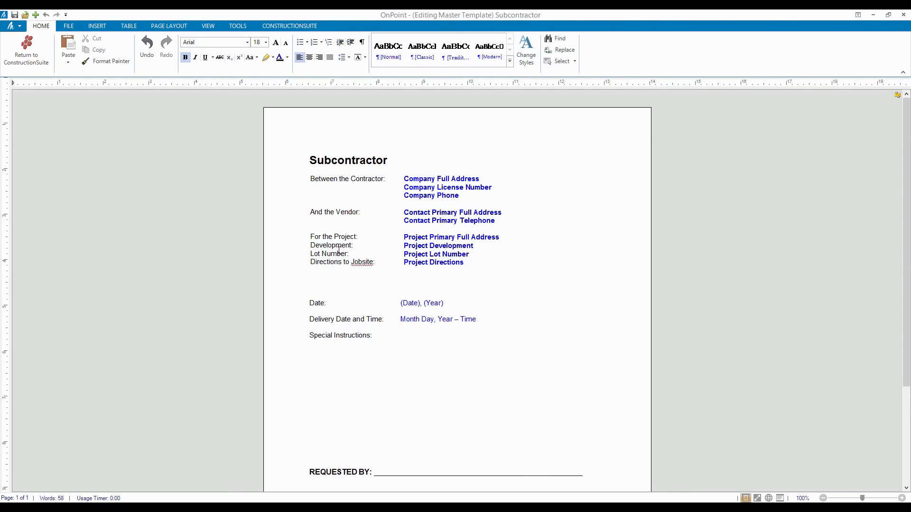
drag(326, 245, 328, 262)
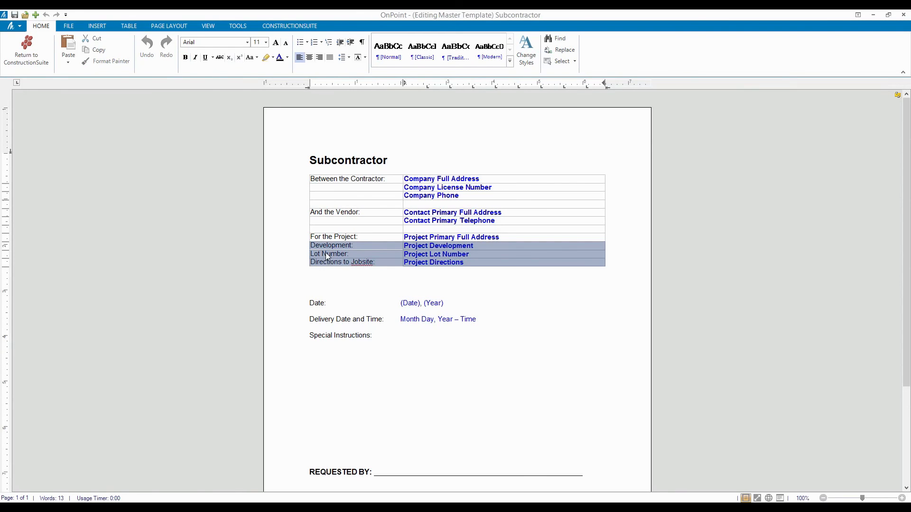
right_click(327, 255)
mouse_move(387, 392)
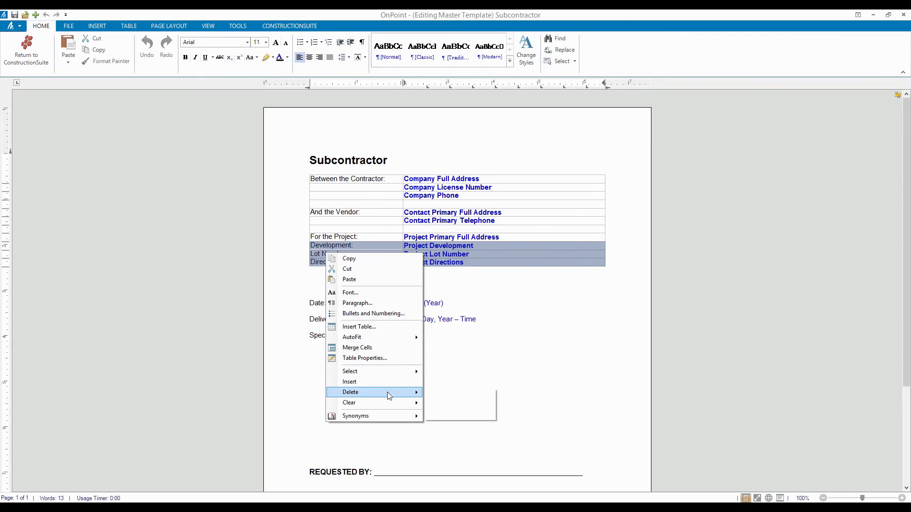
click(481, 408)
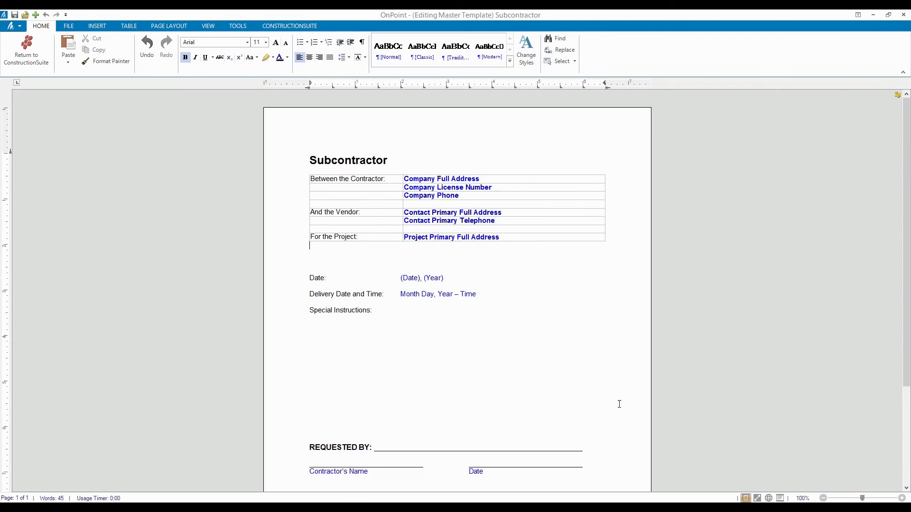
click(611, 355)
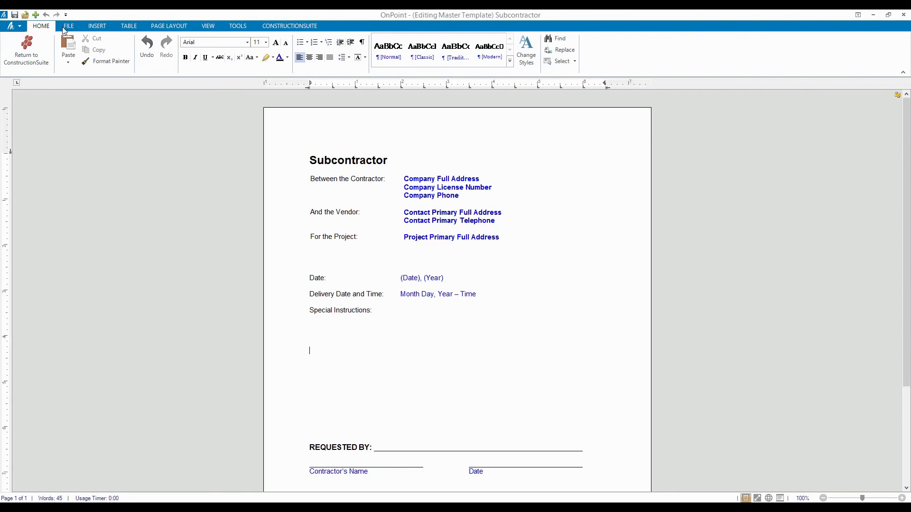
click(65, 27)
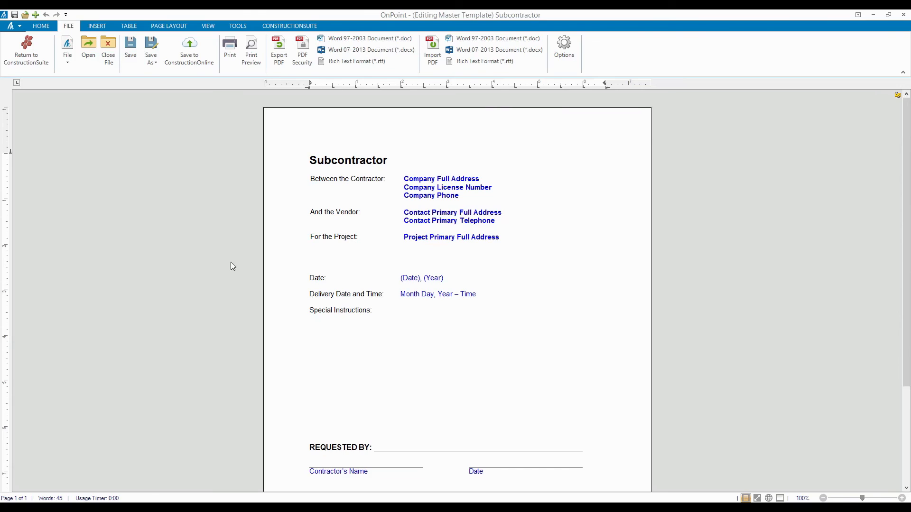
Save the edited Subcontractor master template and close its window.
click(93, 27)
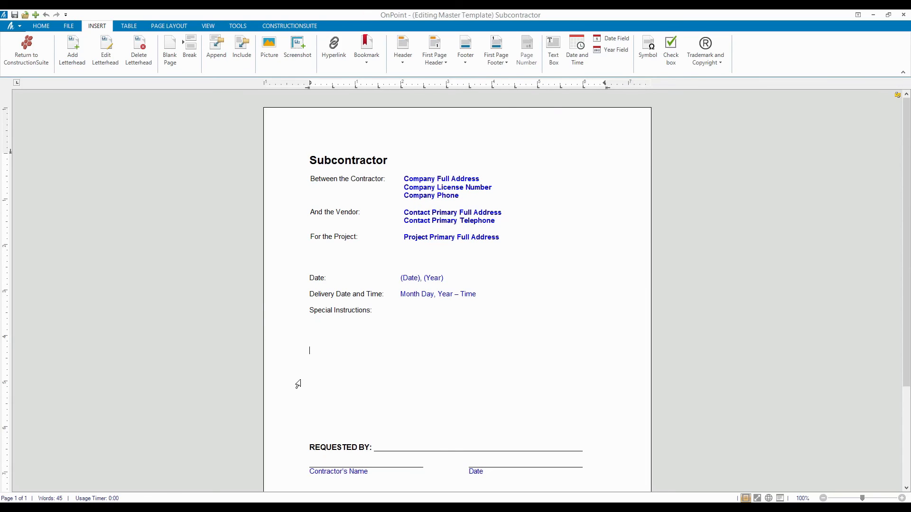
click(14, 16)
click(903, 15)
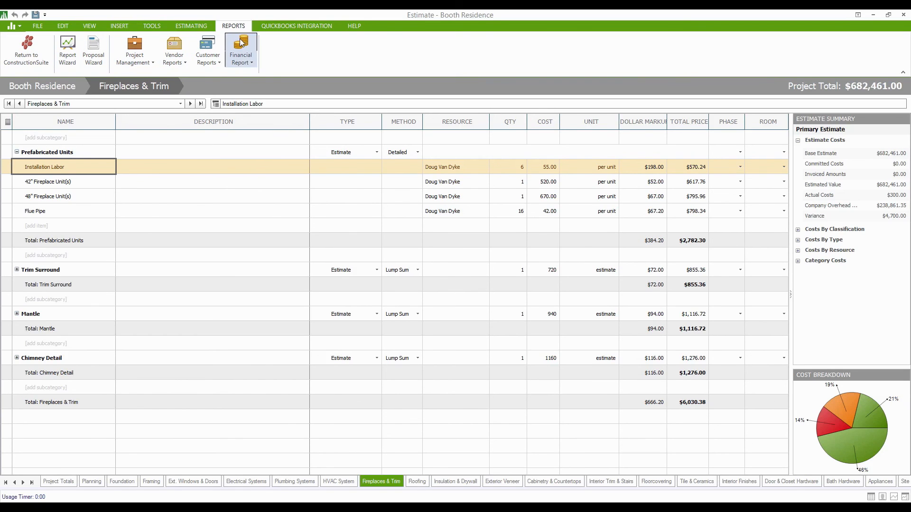
Browse the Financial Report list, then bring up the QuickBooks Integration commands.
click(252, 63)
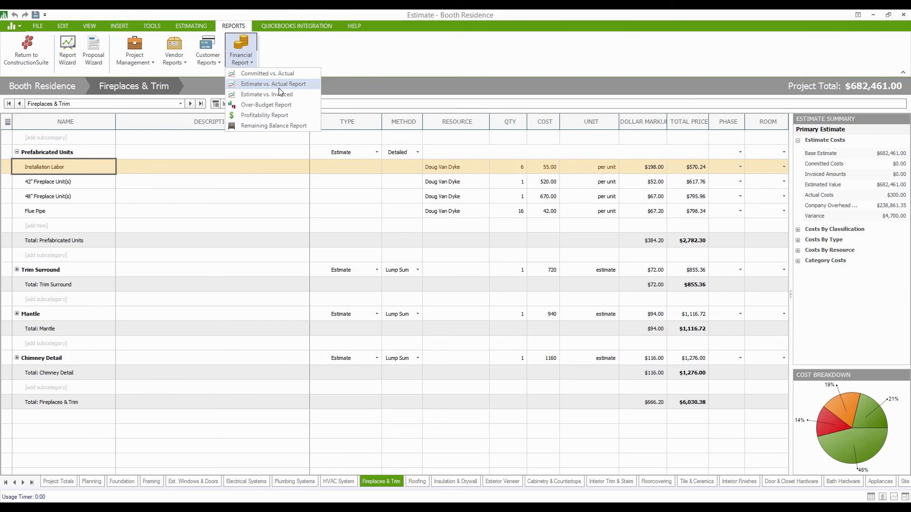
click(302, 58)
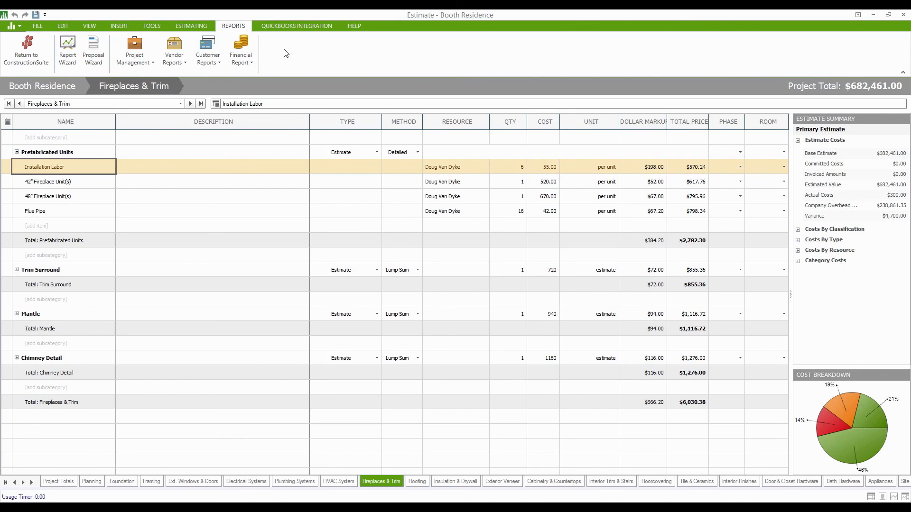
click(251, 65)
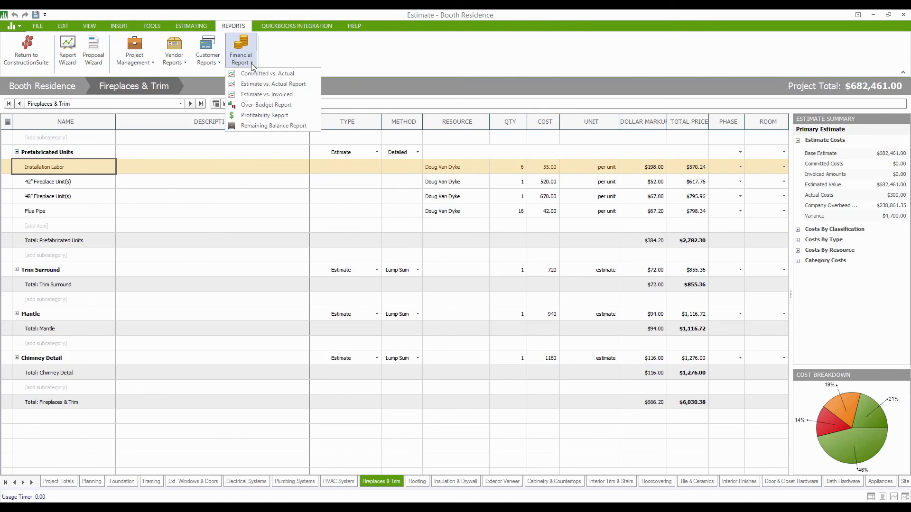
click(290, 29)
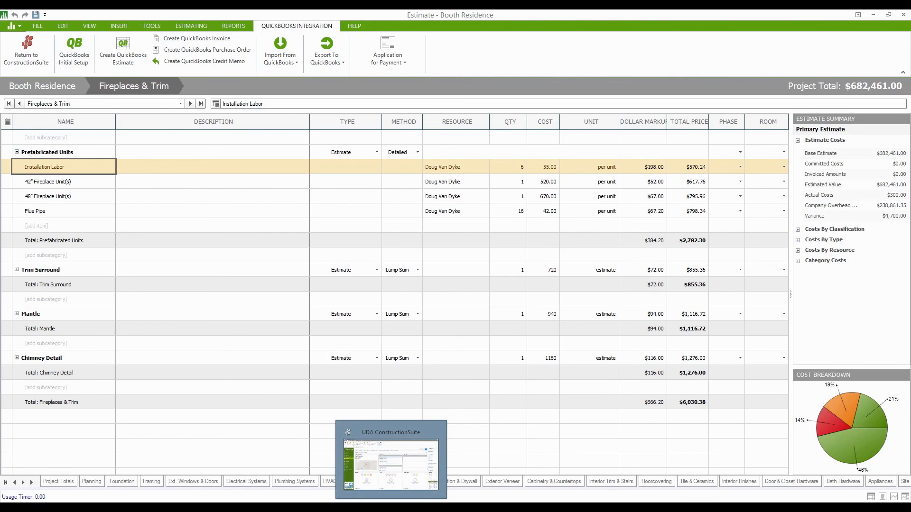
Show the Booth Residence Project Files, listing the Estimate - Booth and Proposal - Booth documents.
click(391, 509)
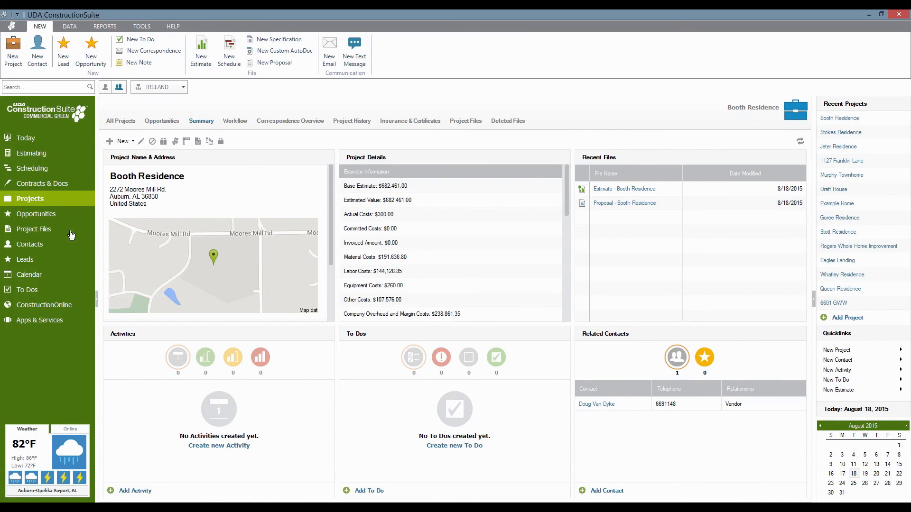
click(19, 230)
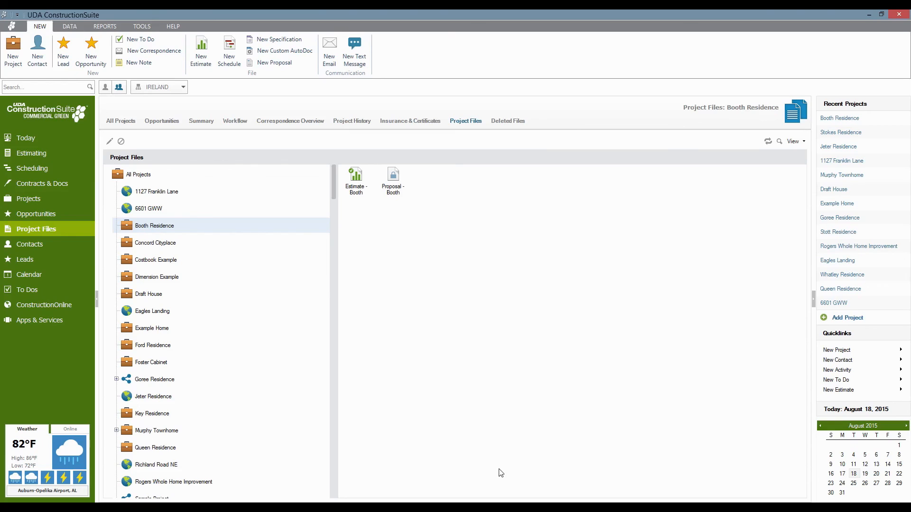
Save the subcontractor report as 'Subcontractor - Booth Residence' and close it.
mouse_move(508, 508)
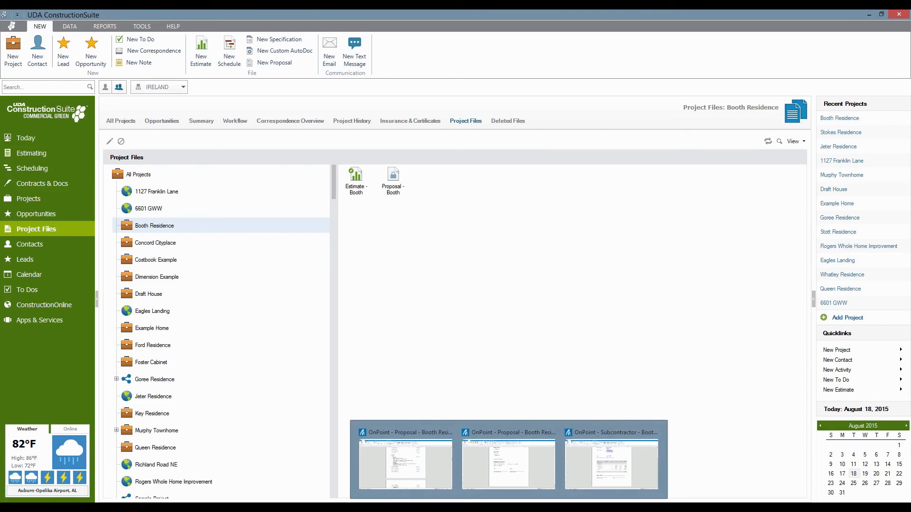
click(660, 463)
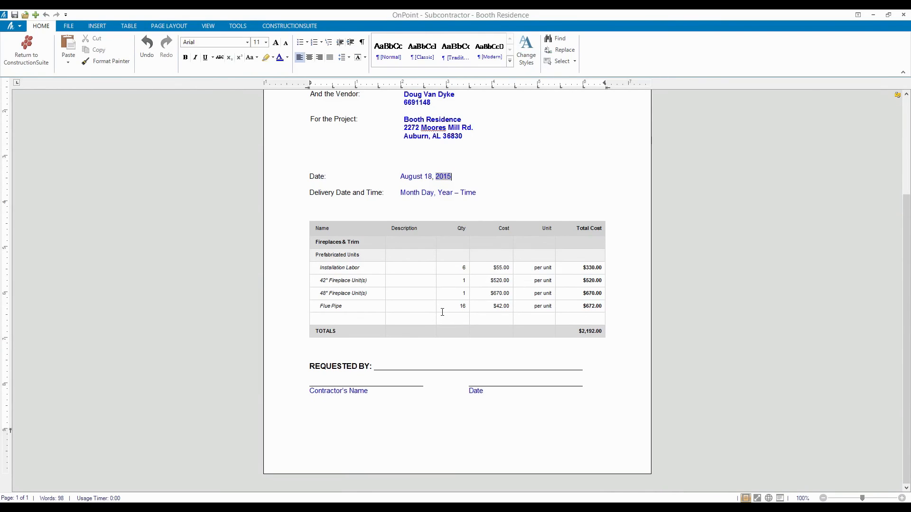
click(15, 16)
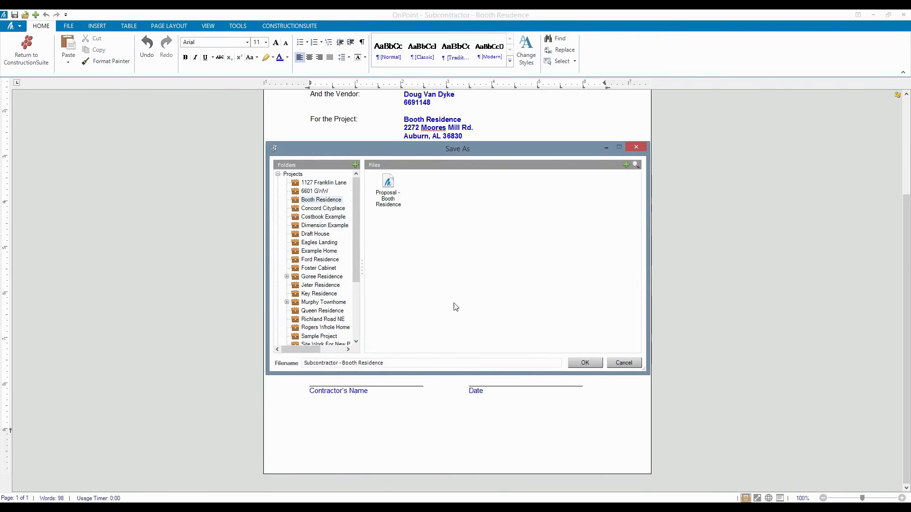
click(581, 362)
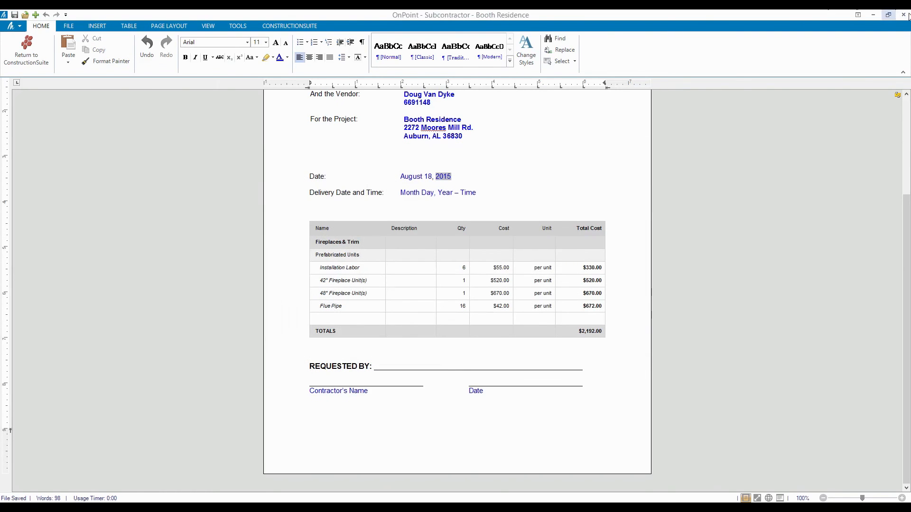
click(904, 15)
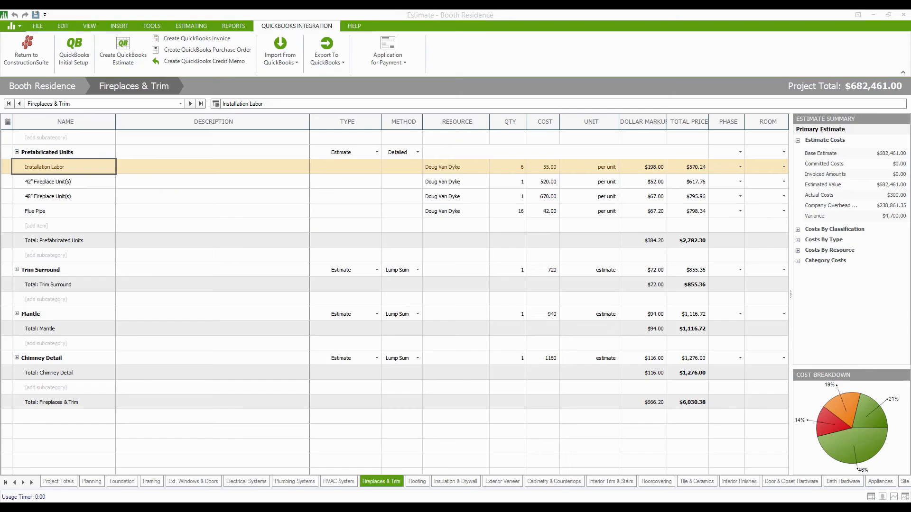
Save and close the estimate, close the Proposal without saving, and return to Projects.
click(36, 14)
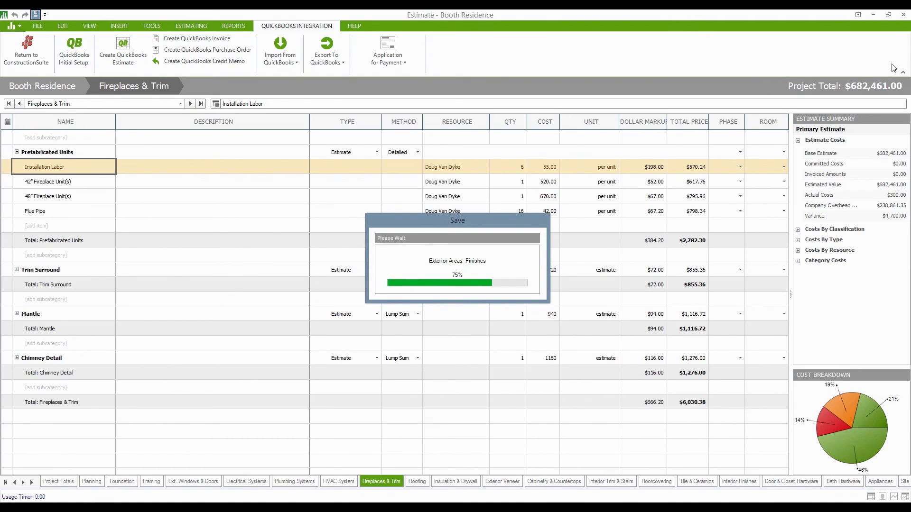
click(903, 15)
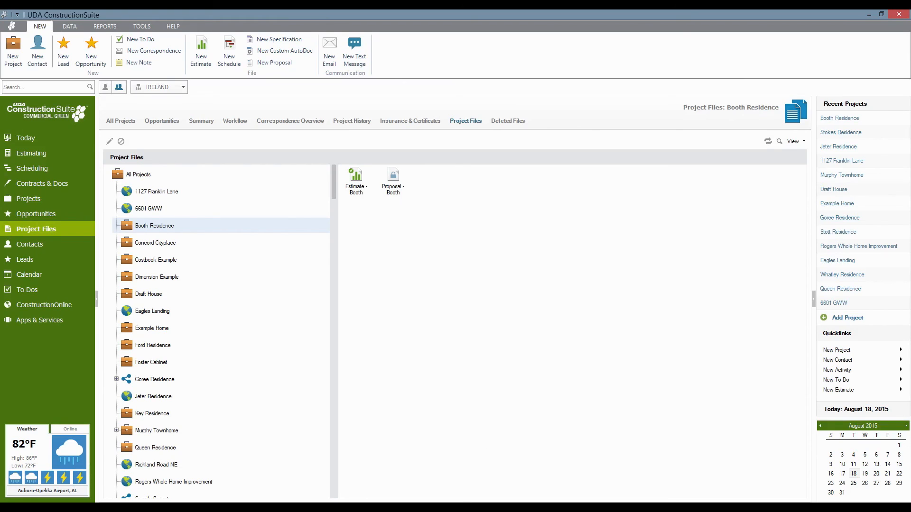
click(480, 508)
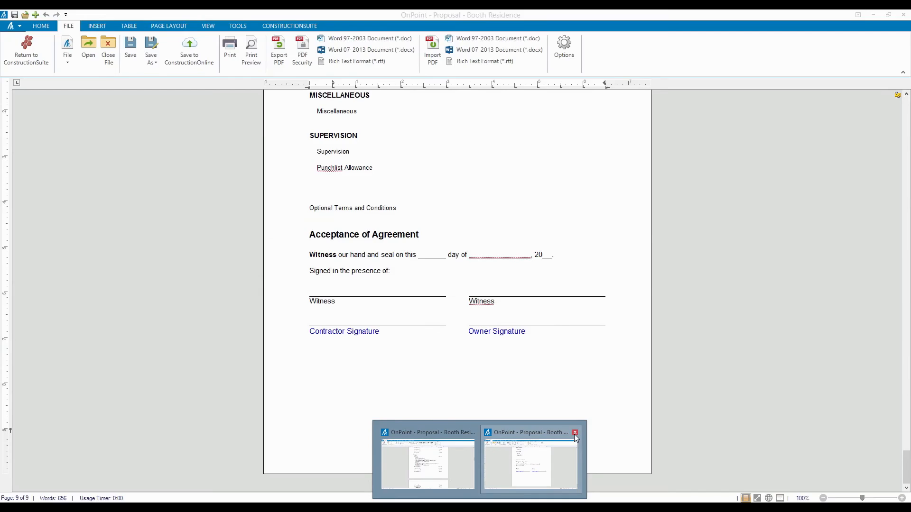
click(574, 434)
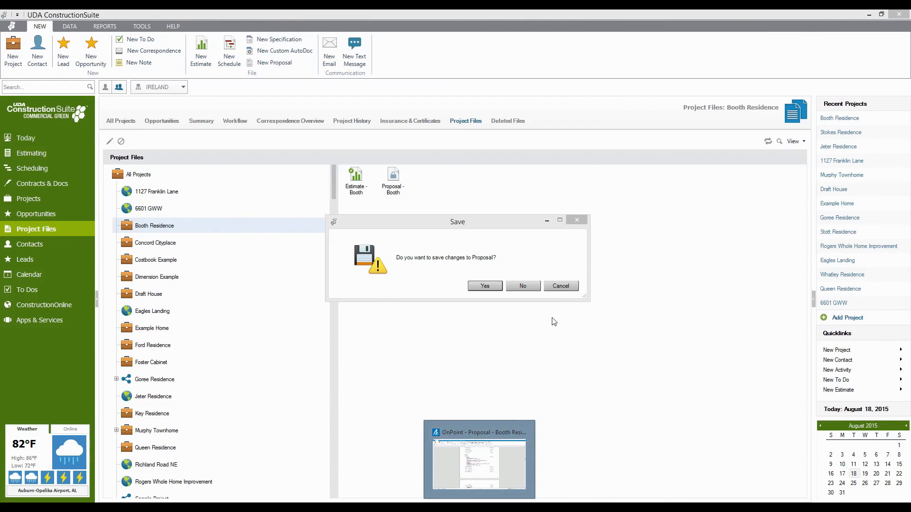
click(509, 287)
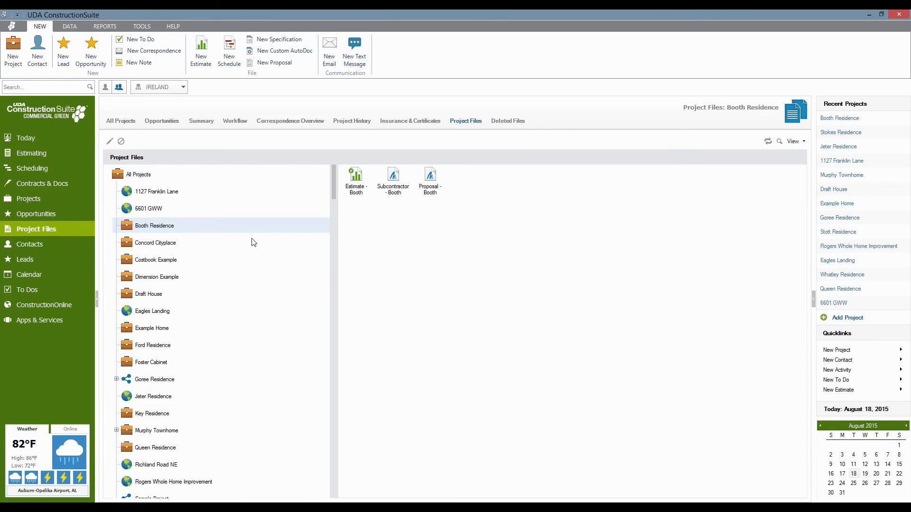
click(26, 208)
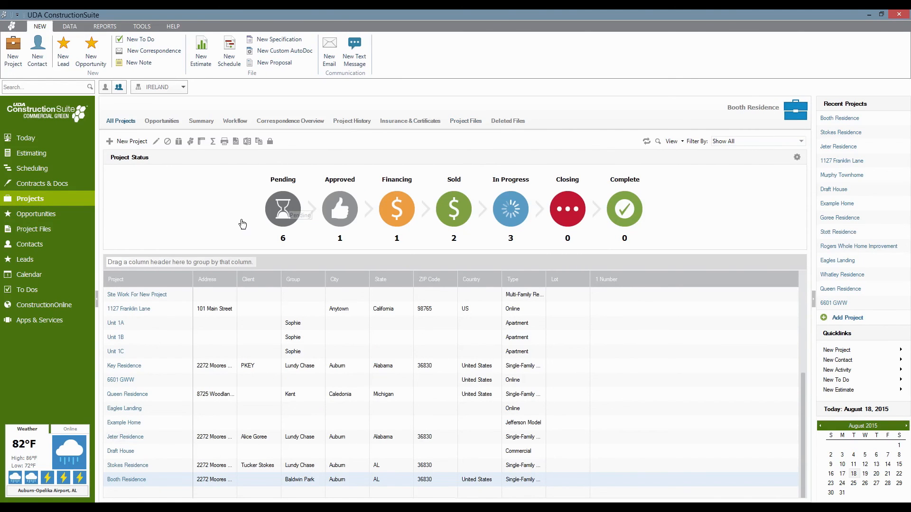
Review the Booth Residence Summary and its Recent Files, then go to Contracts & Docs.
click(130, 481)
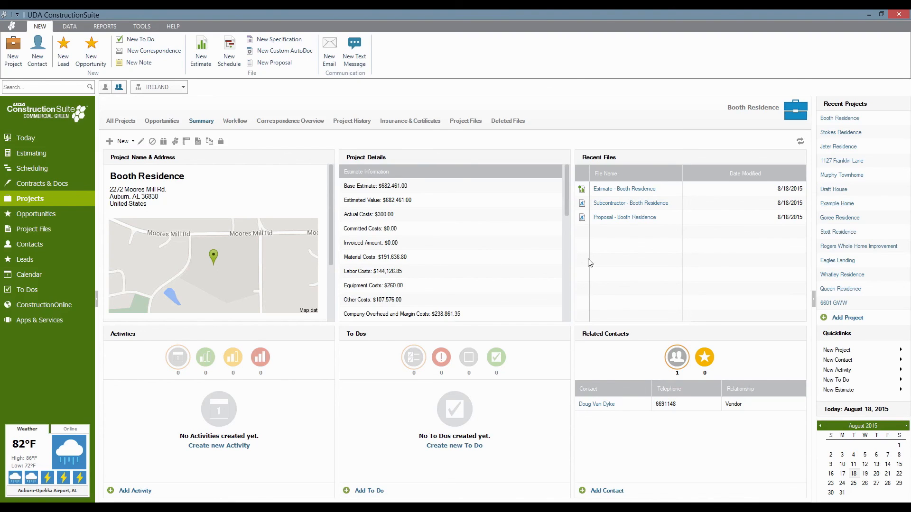
click(44, 189)
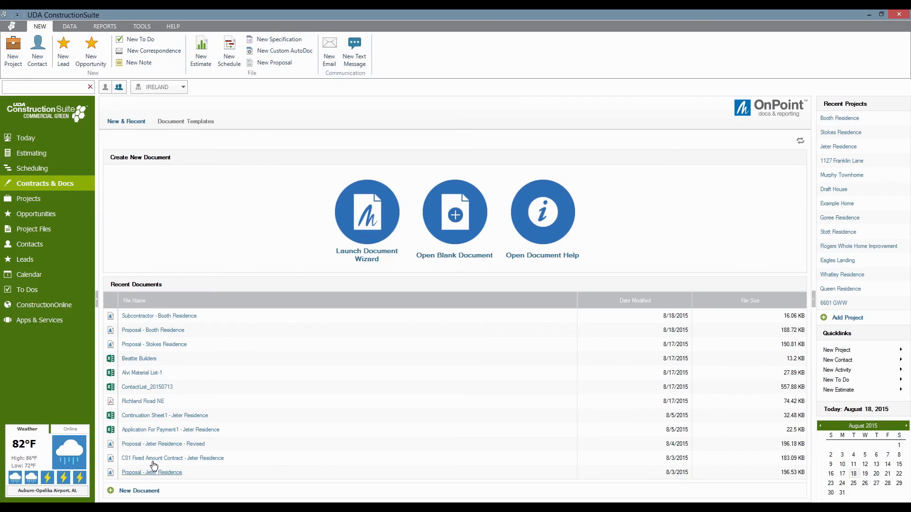
Browse the Contracts, Design-Build, Construction Management, Conditions and Addenda, Draw Requests and Subcontractor template folders.
click(173, 122)
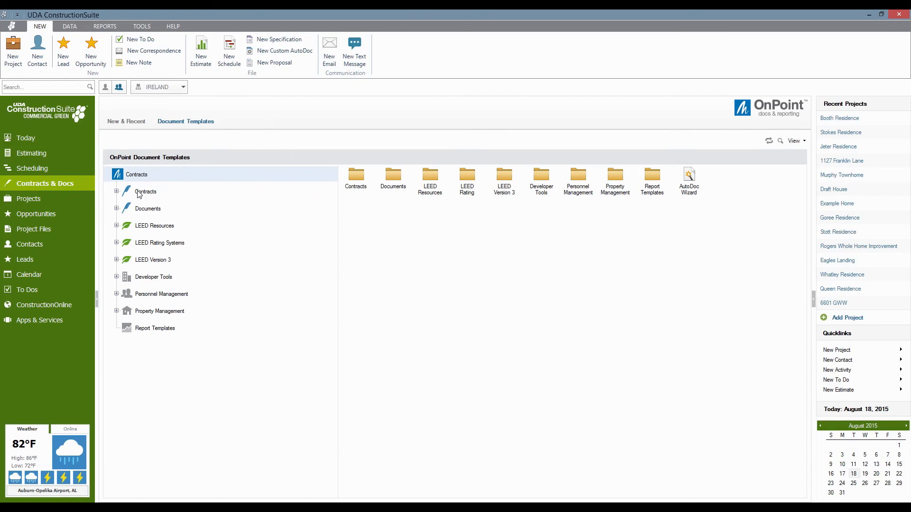
click(116, 192)
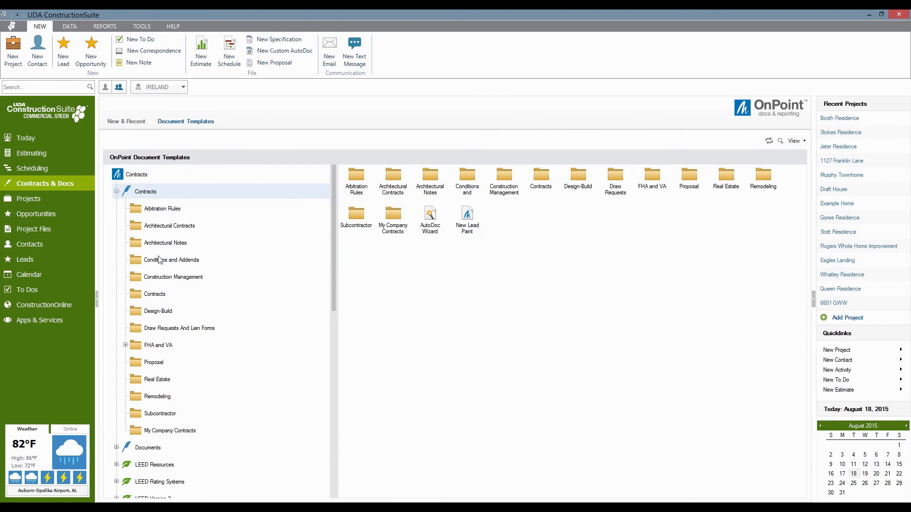
click(166, 295)
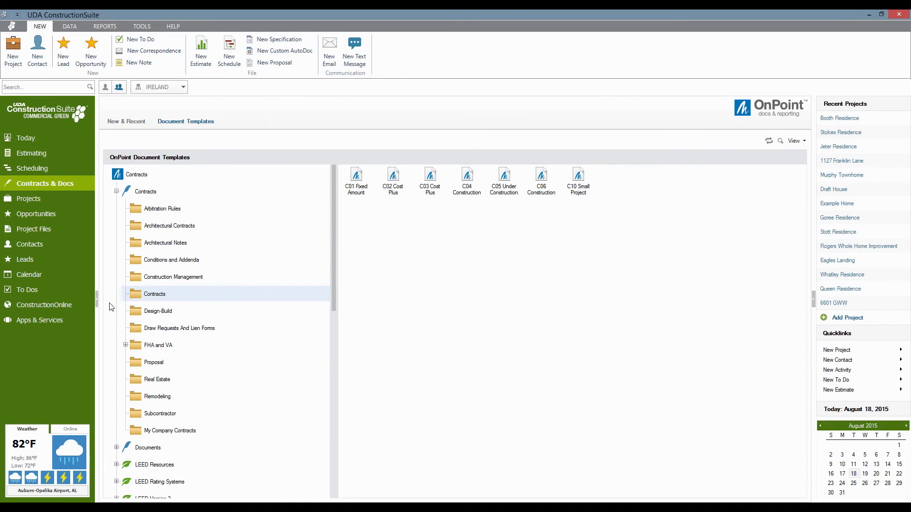
click(149, 317)
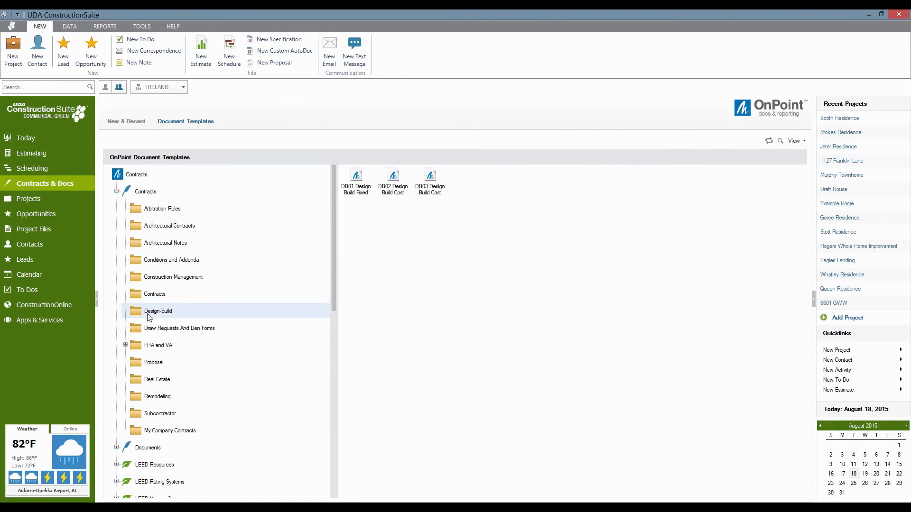
click(160, 278)
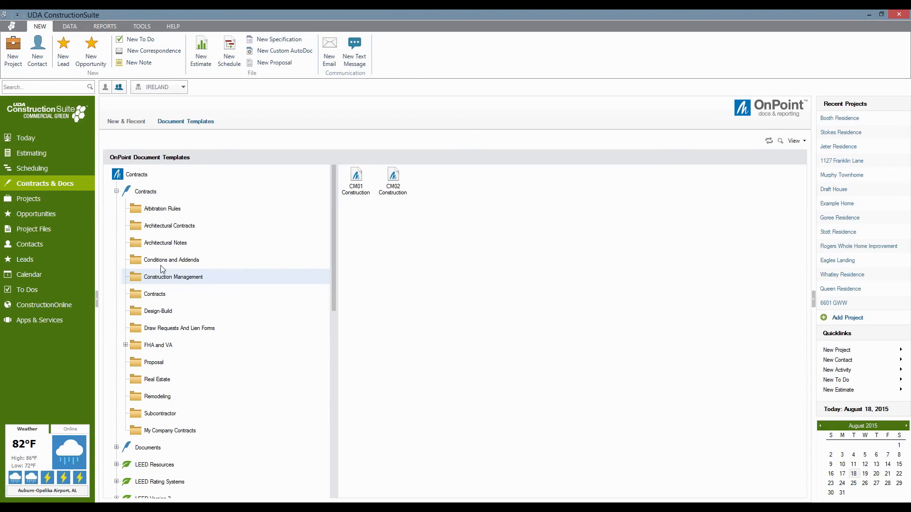
click(161, 265)
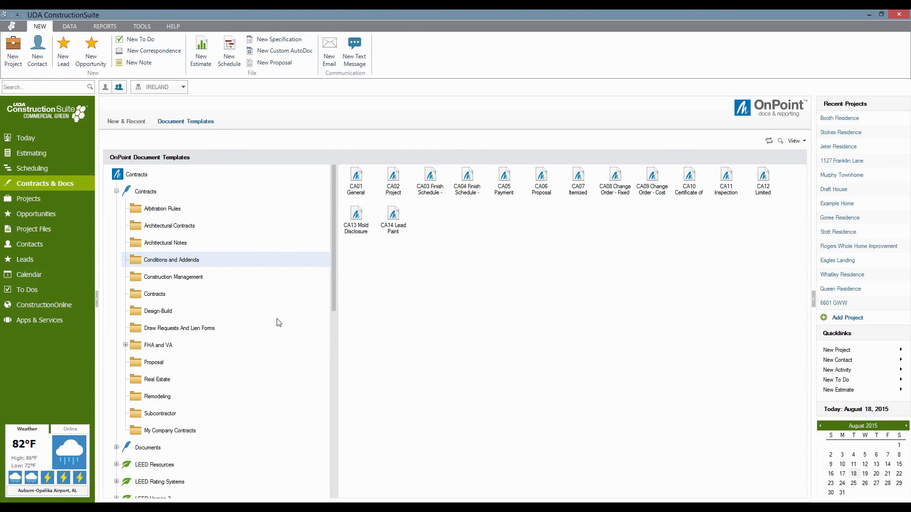
click(173, 331)
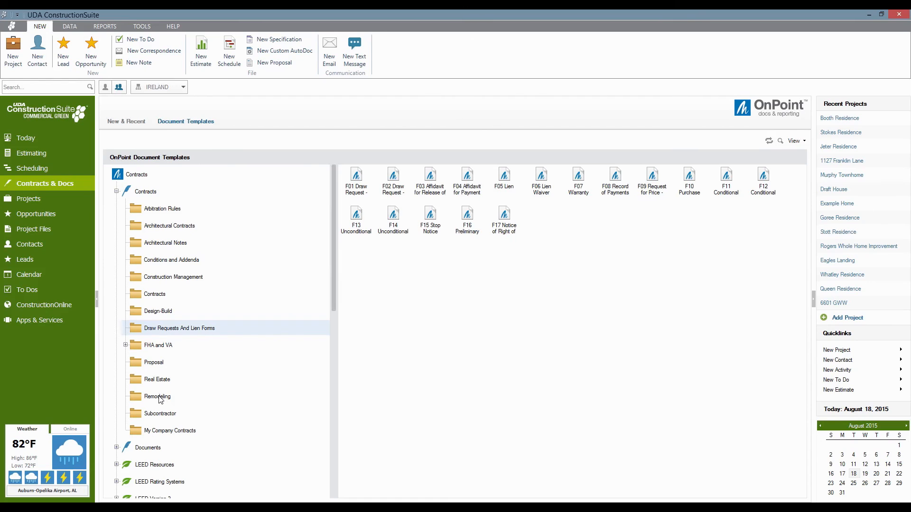
click(152, 420)
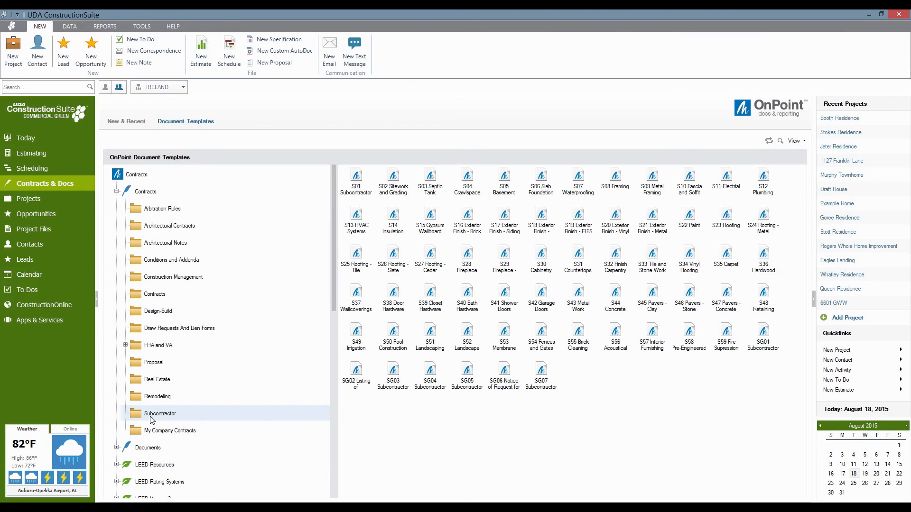
Open the C01 Fixed Amount master template from the Contracts folder in the editor.
right_click(544, 372)
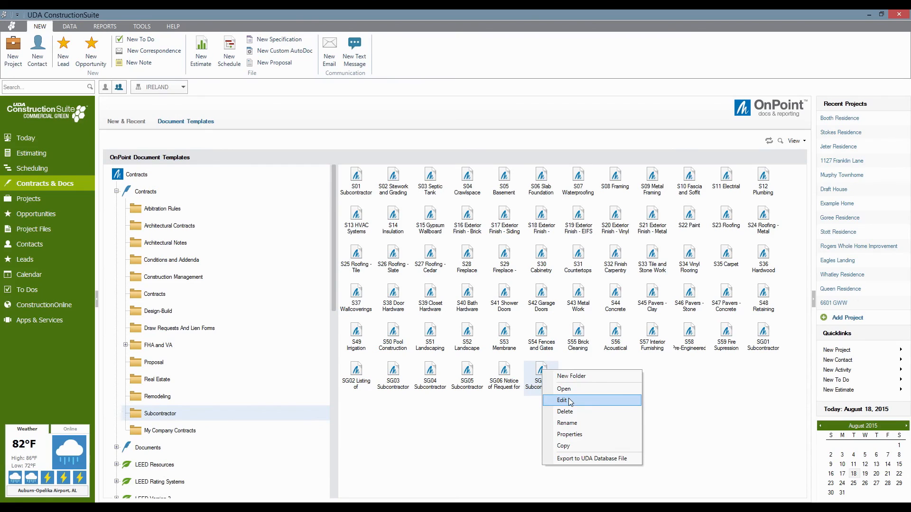
key(Escape)
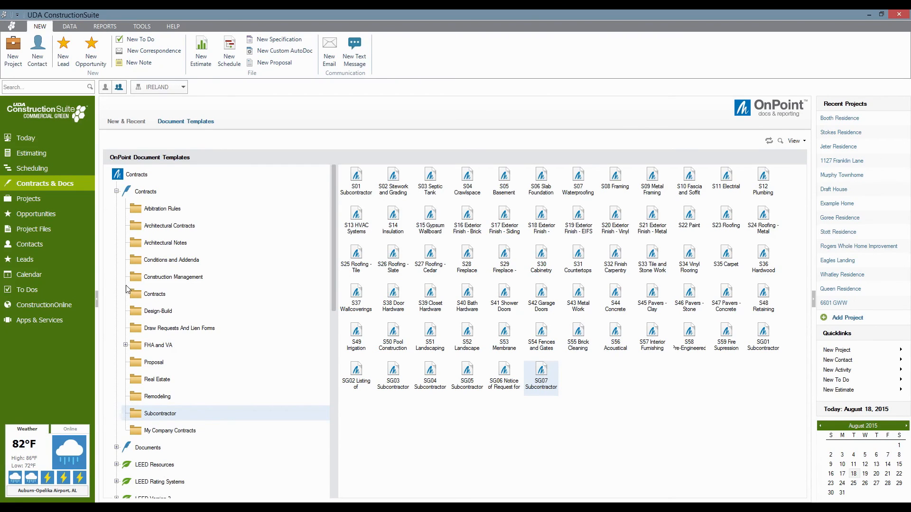
click(139, 295)
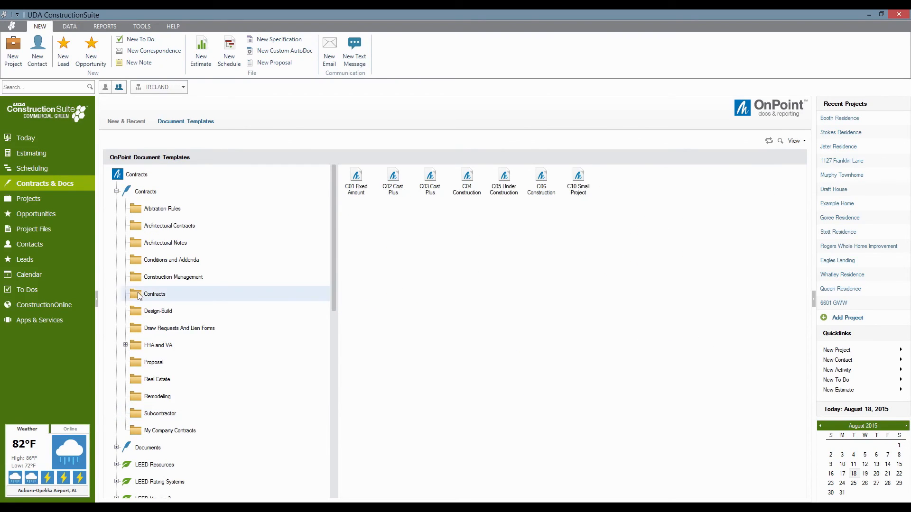
right_click(356, 177)
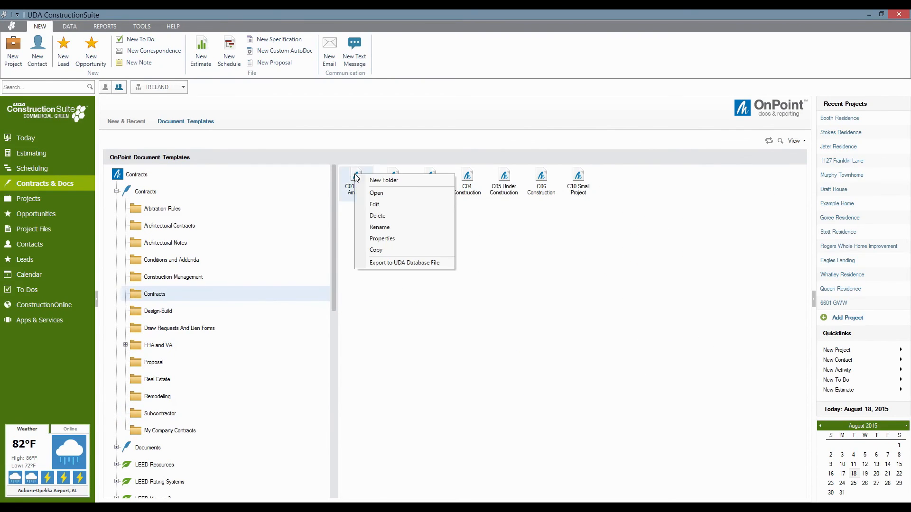
click(375, 205)
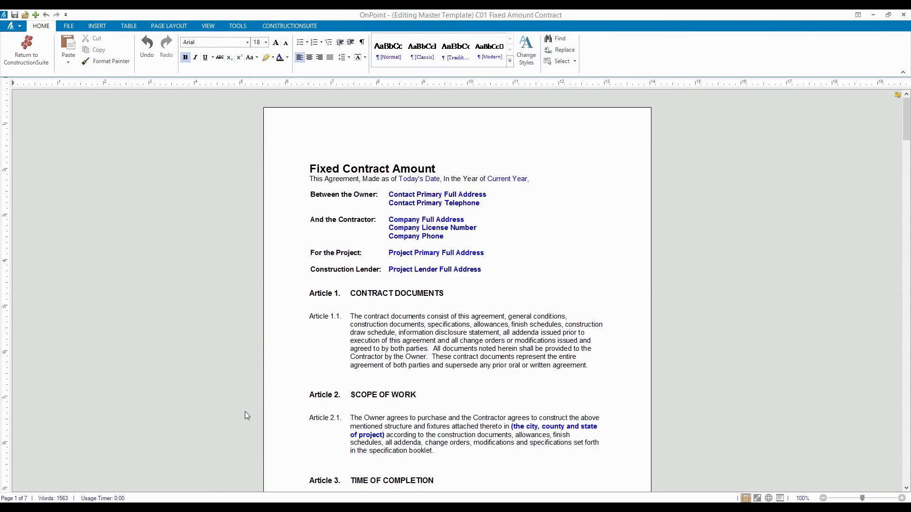
Look over the Insert and File ribbon options in the C01 master template.
click(413, 350)
scroll(423, 351, down, 5)
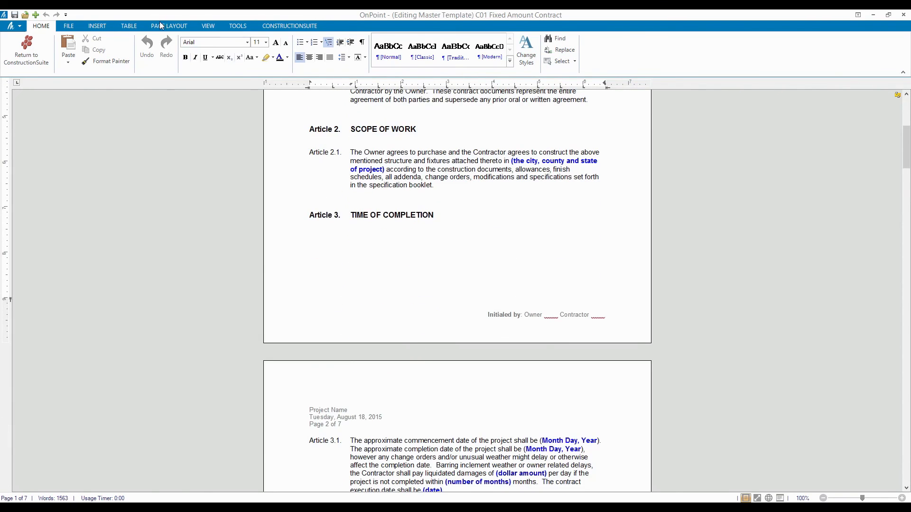
click(97, 26)
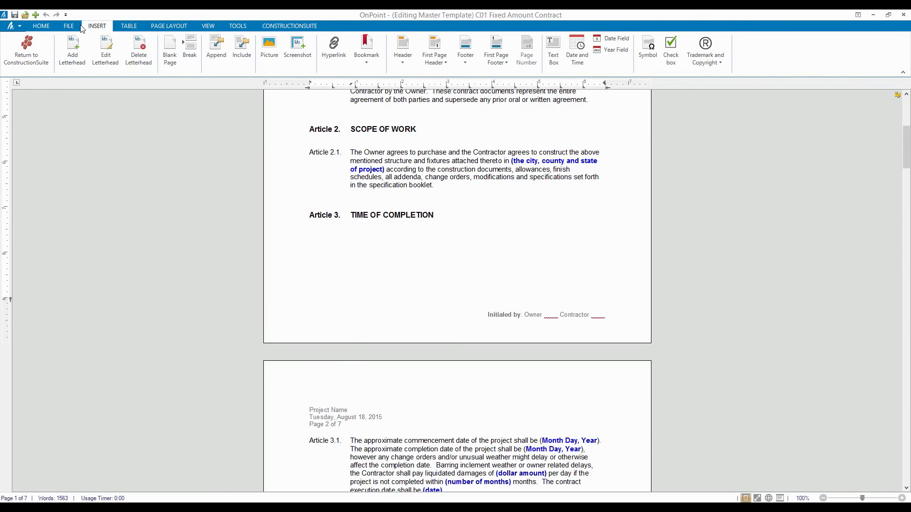
click(79, 26)
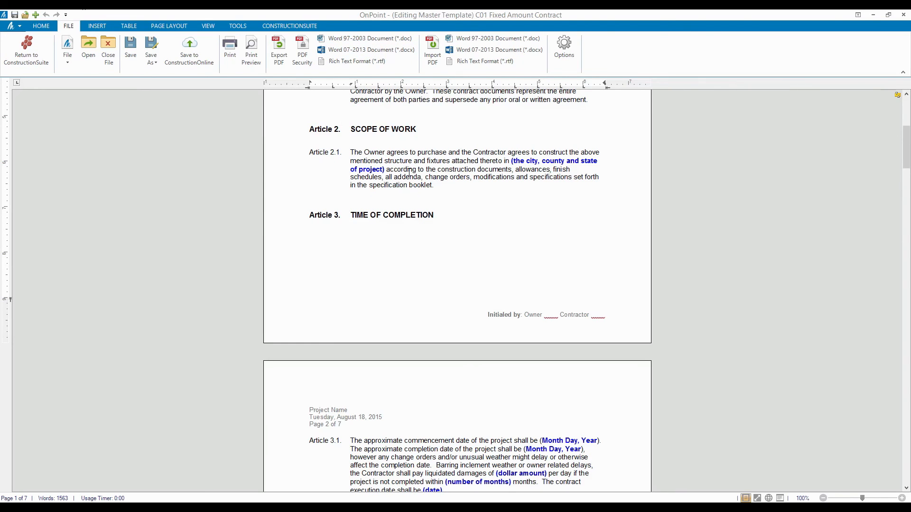
scroll(409, 172, up, 10)
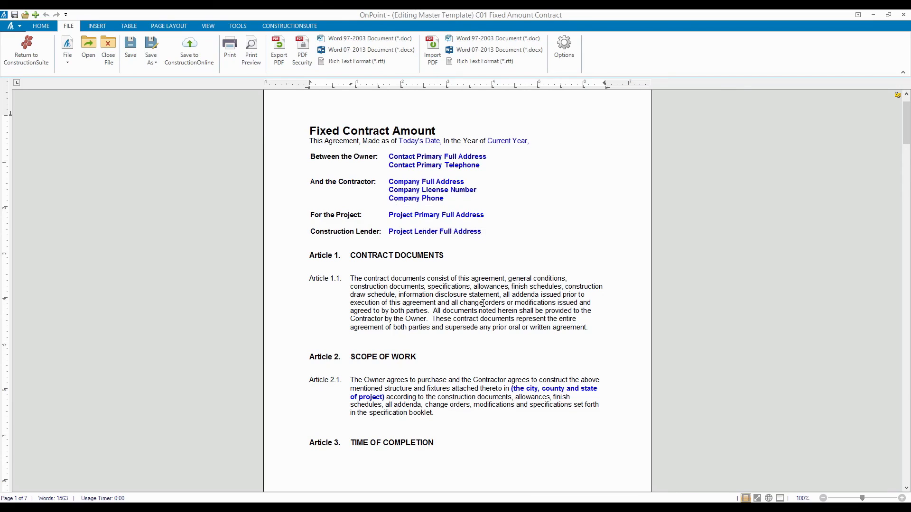
Delete the owner-provided documents sentence from Article 1.1 and close the template.
drag(500, 321, 433, 309)
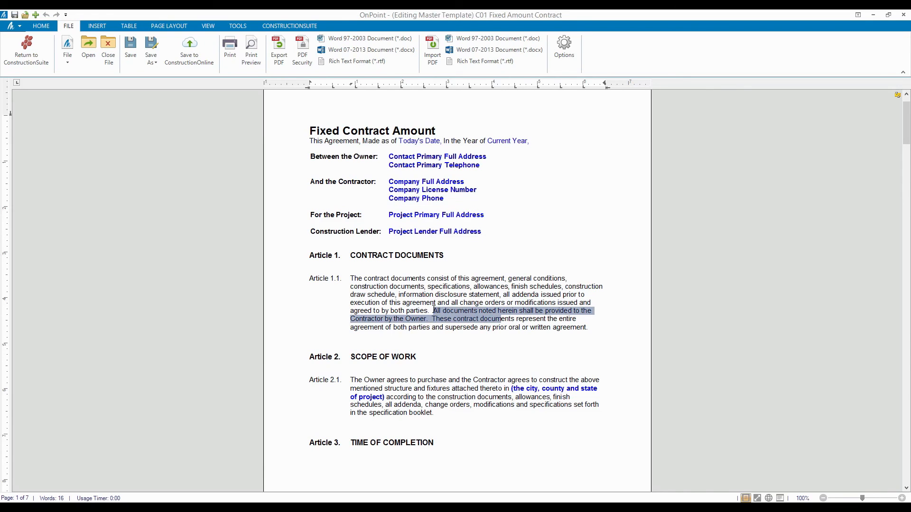
key(Delete)
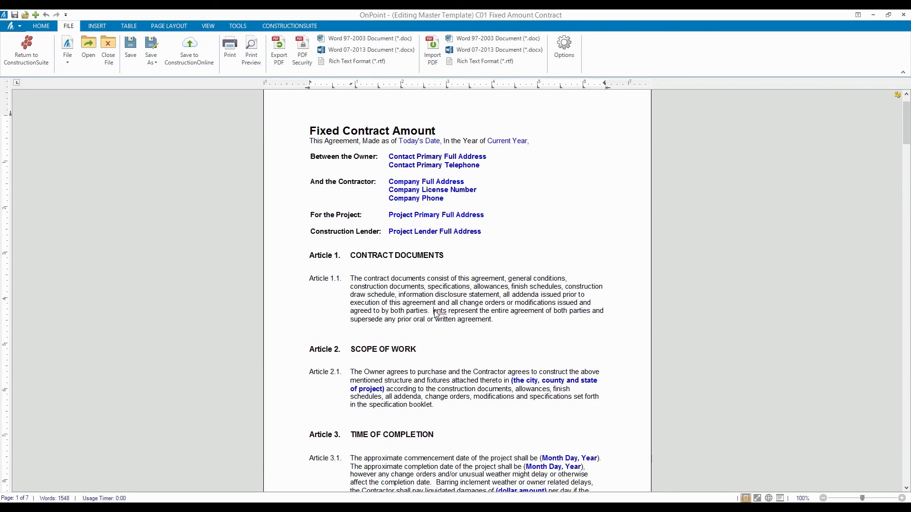
click(902, 15)
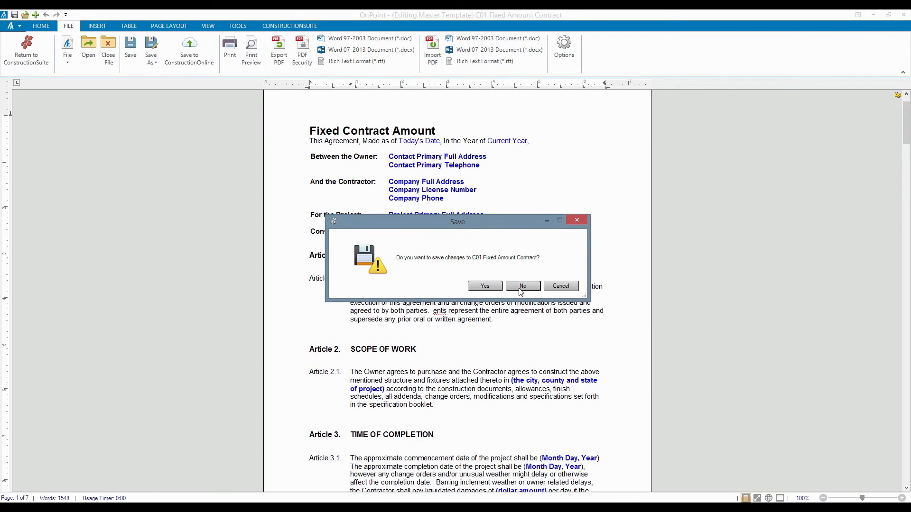
Discard the template edits and start a new C01 Fixed Amount contract saved into Booth Residence.
click(522, 286)
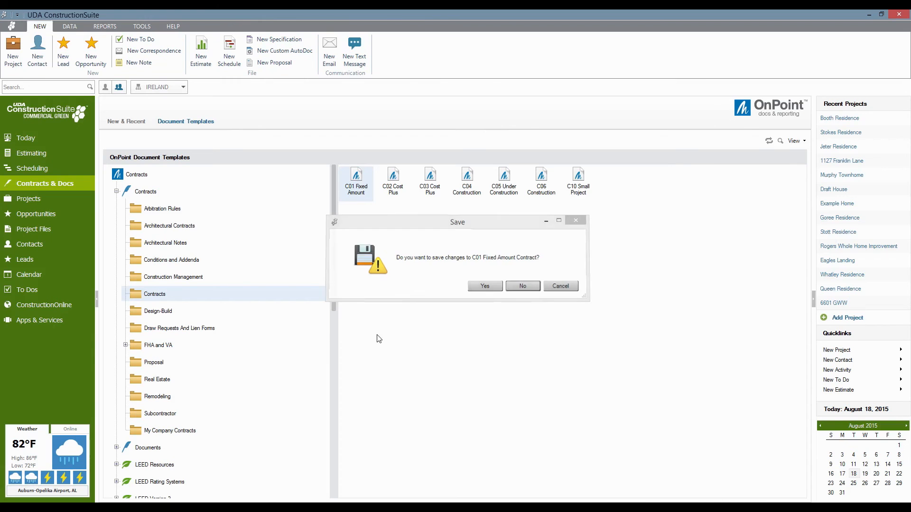
double_click(357, 175)
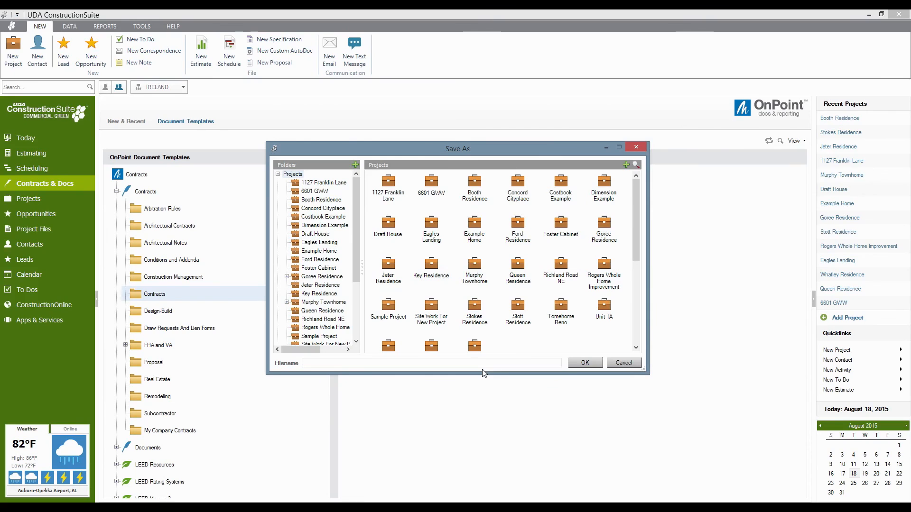
scroll(512, 280, down, 1)
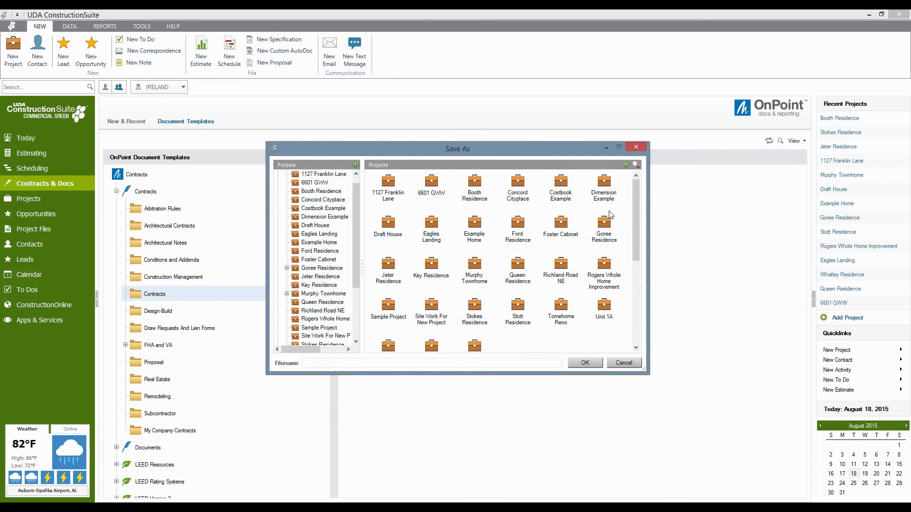
double_click(475, 182)
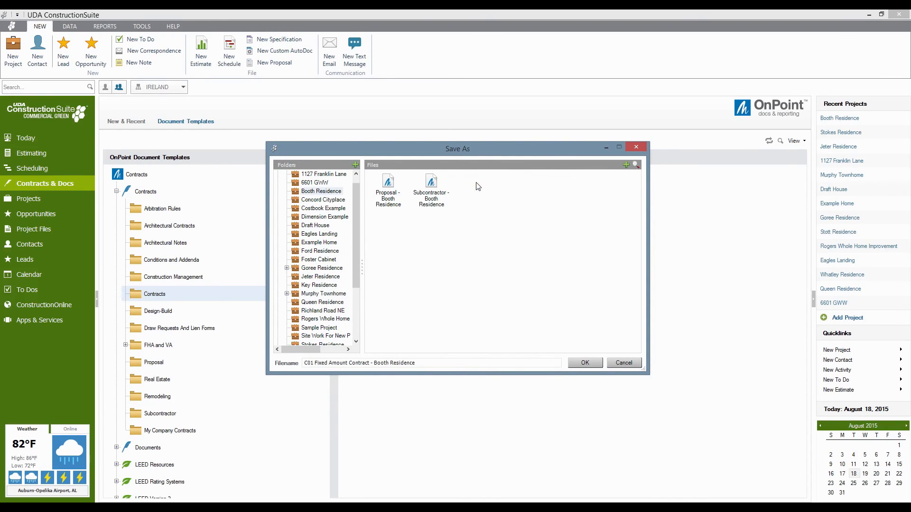
click(583, 359)
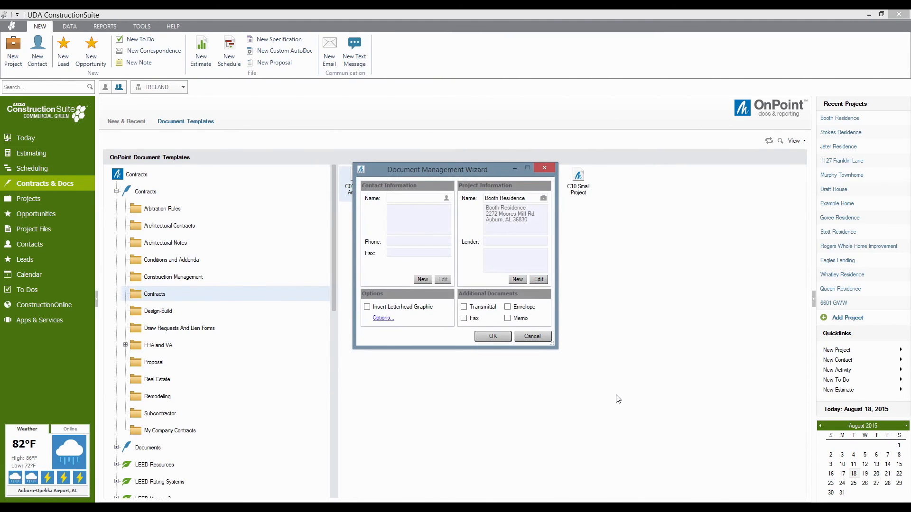
Choose the client contact alphabetically as owner and generate the Booth Residence C01 contract.
click(446, 197)
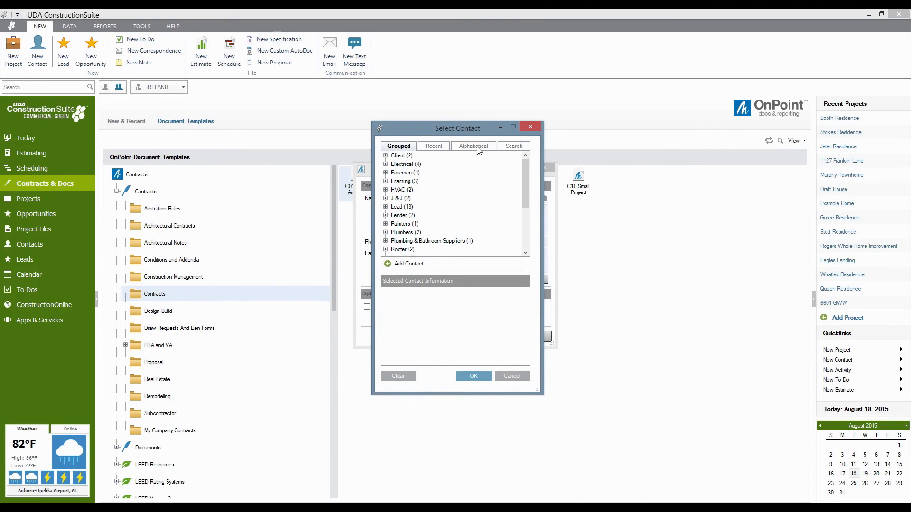
click(479, 148)
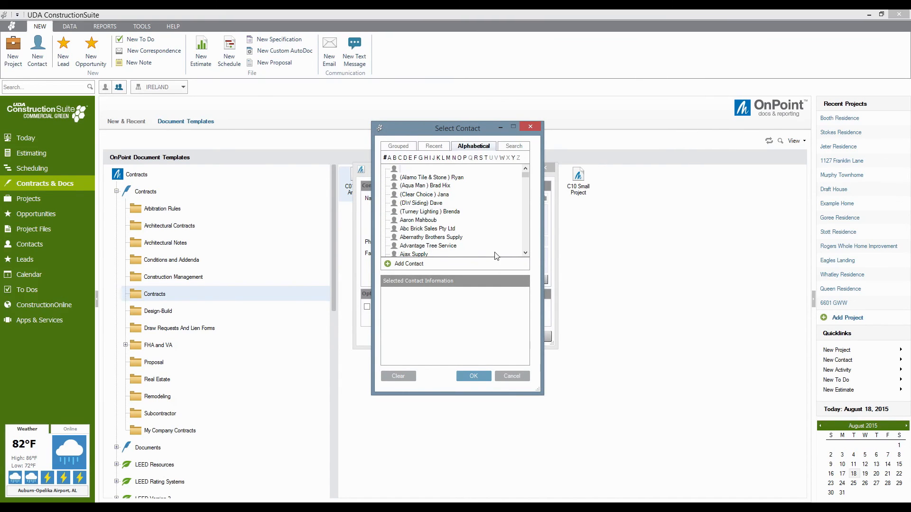
click(525, 243)
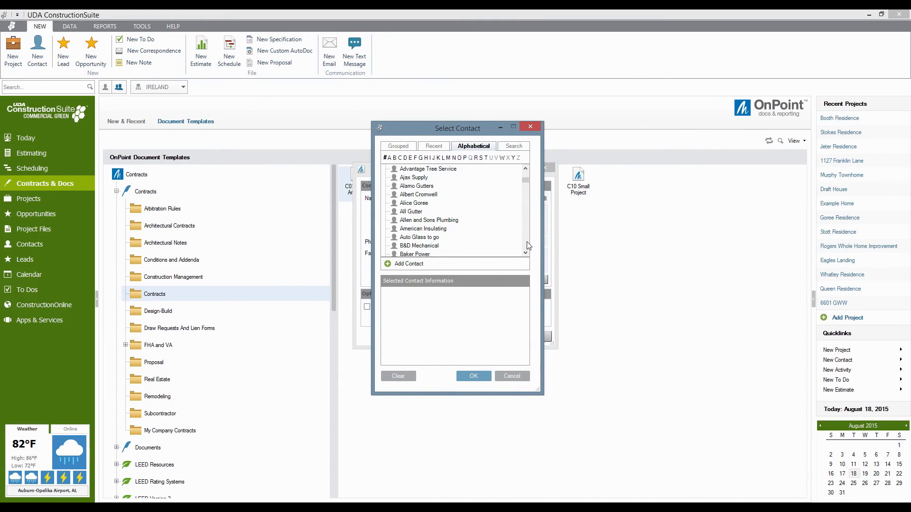
click(416, 203)
click(473, 376)
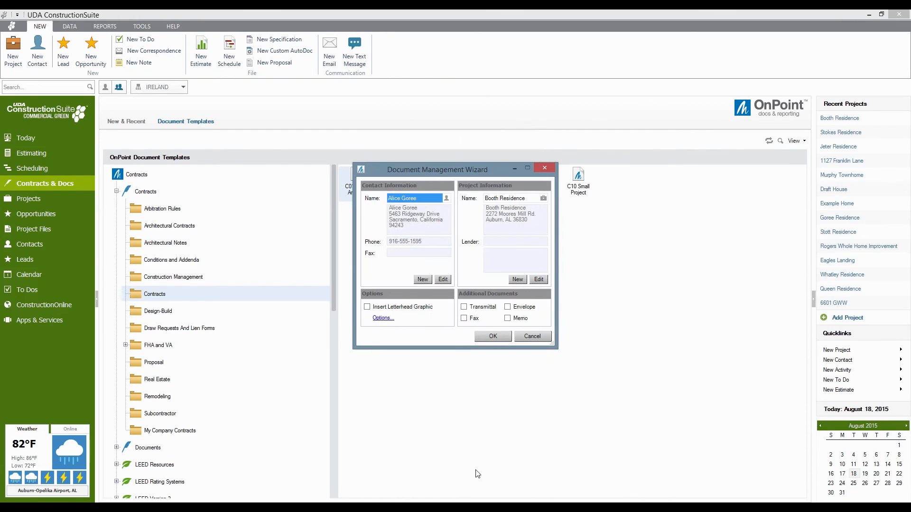
click(489, 337)
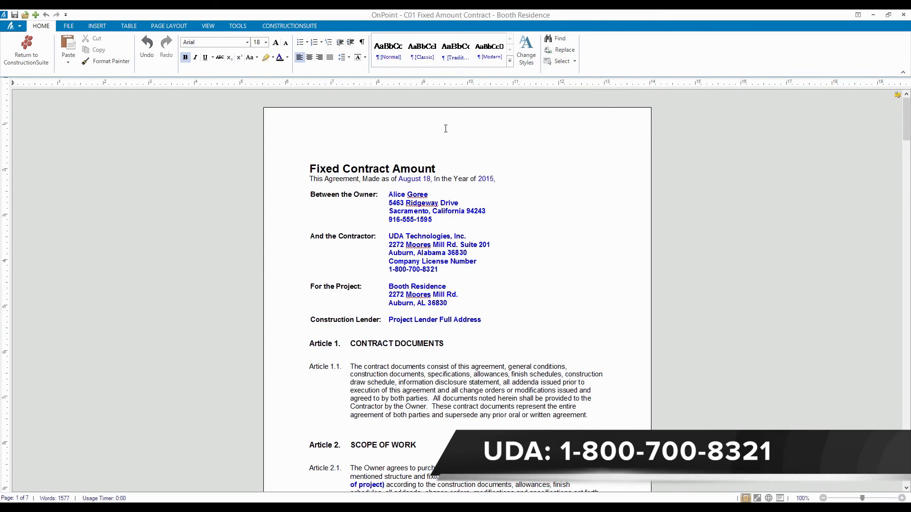
Add the LEGACY BUILDERS letterhead and review the contract's remaining blue placeholders.
click(96, 28)
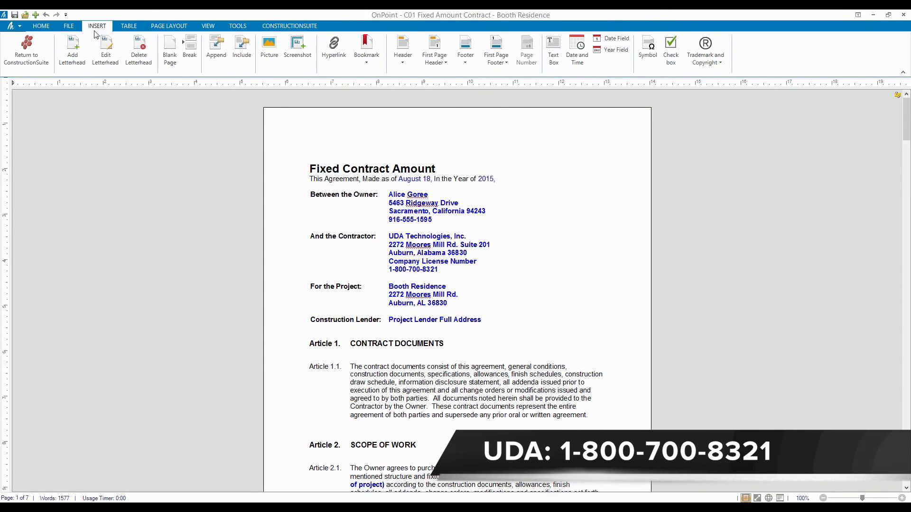
click(72, 59)
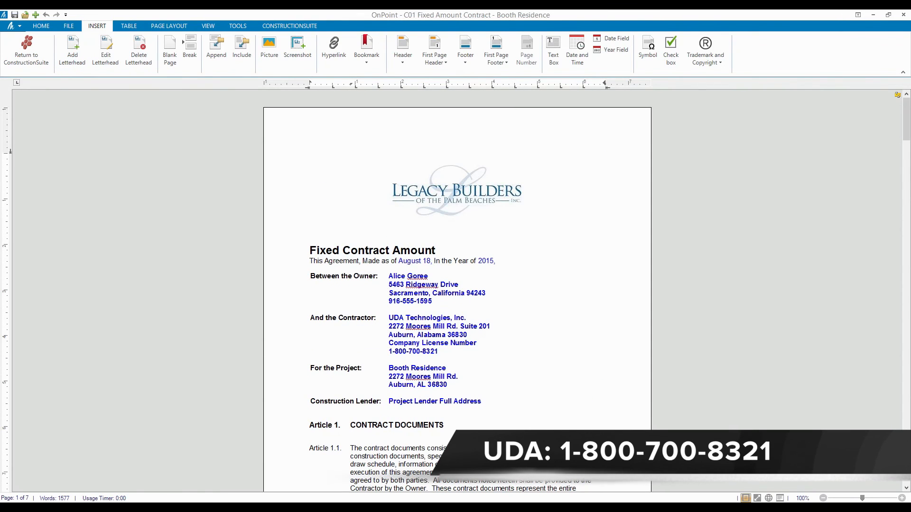
click(505, 472)
scroll(505, 473, down, 2)
scroll(506, 474, down, 6)
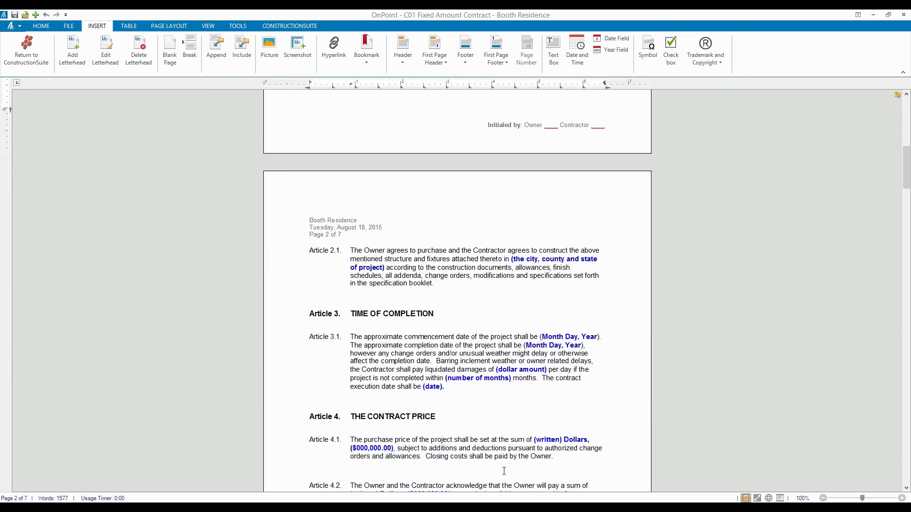
scroll(504, 472, up, 3)
scroll(503, 471, down, 3)
scroll(504, 471, up, 5)
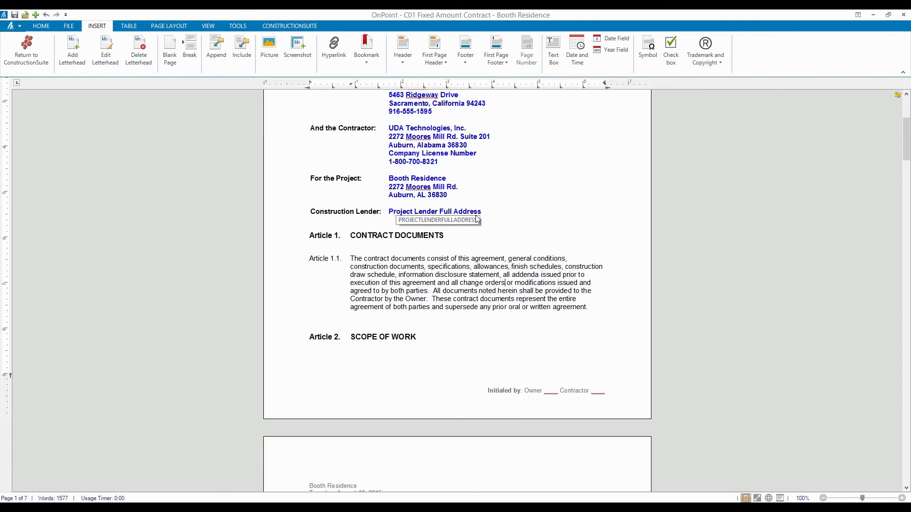
scroll(495, 298, down, 5)
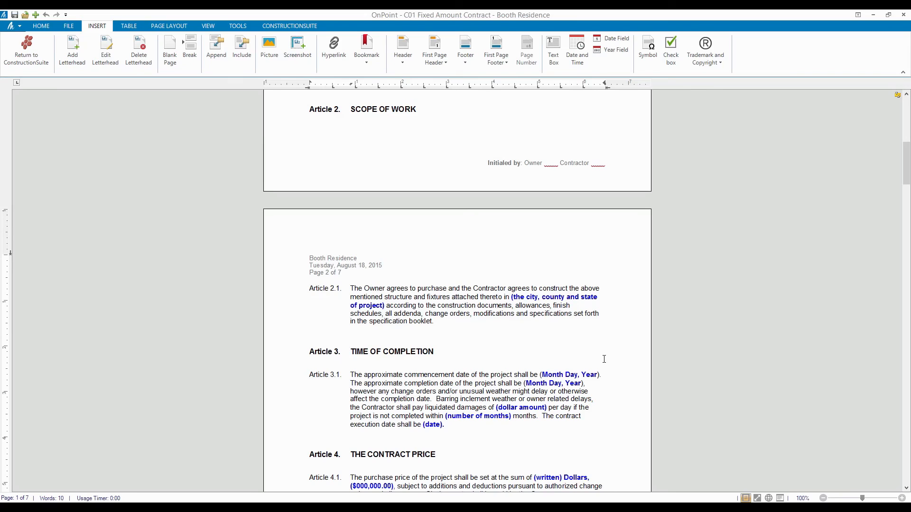
Enter 'Auburn, Lee County, Alabama' in Article 2.1 and delete the location placeholder.
text(Auburn )
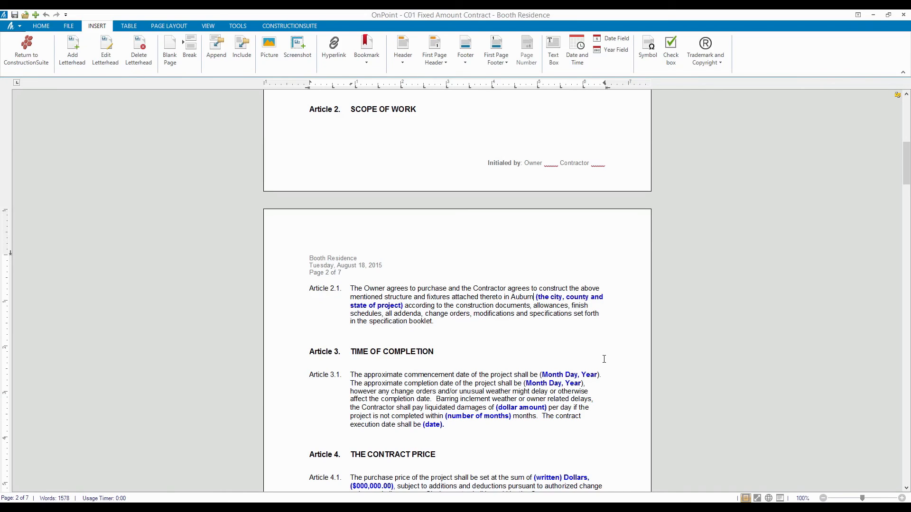
text(, )
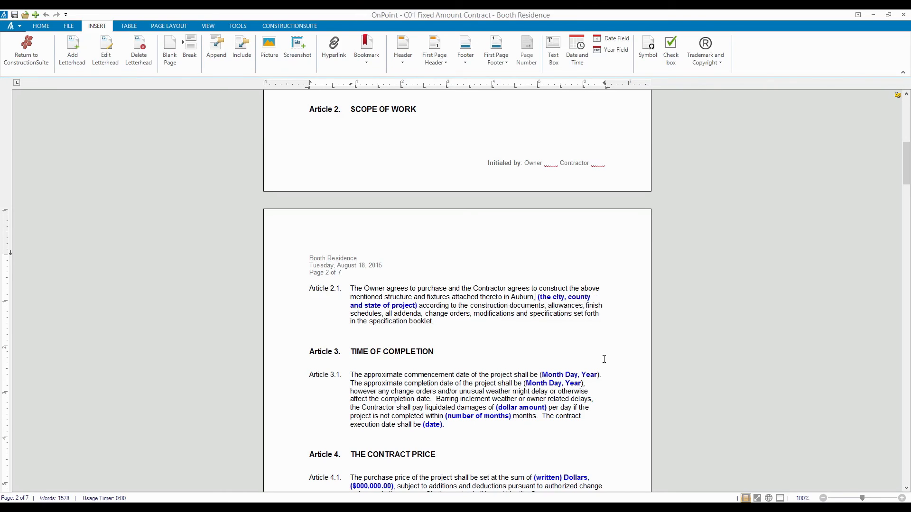
text(Lee County)
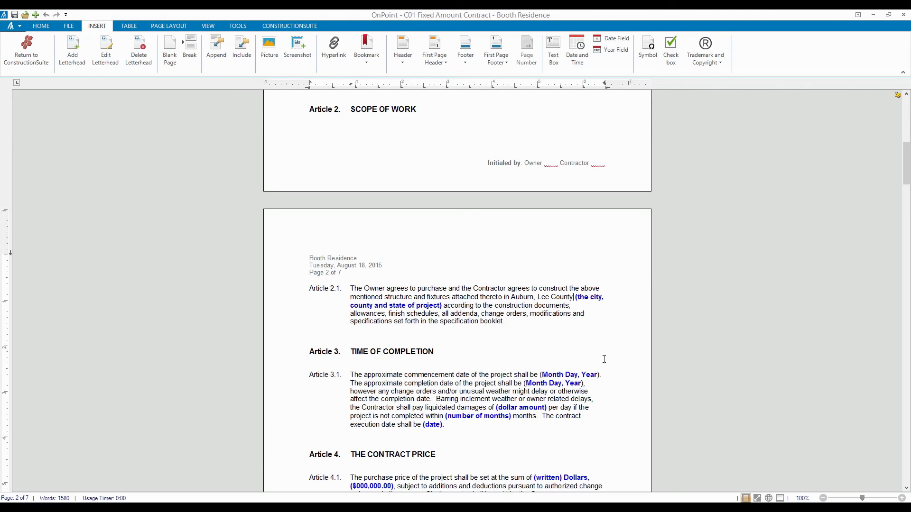
text(, Alabama)
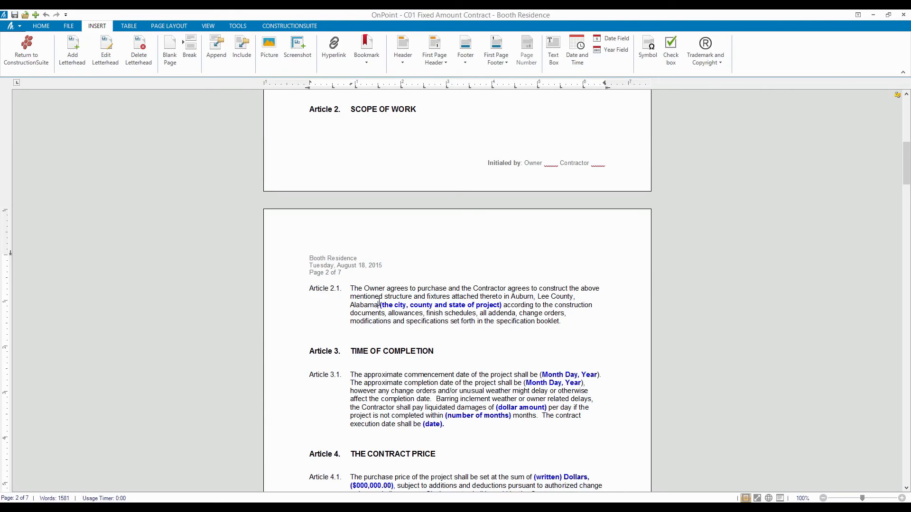
drag(379, 305, 519, 295)
shift+click(503, 306)
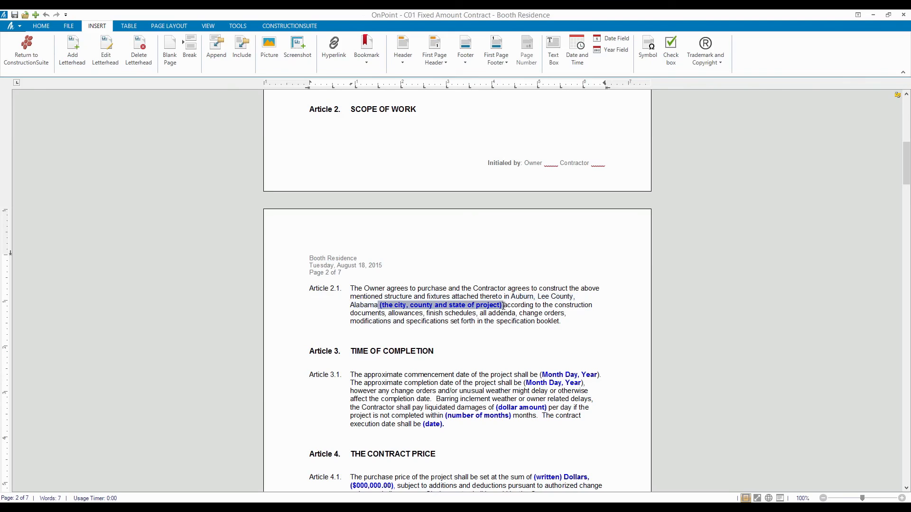
key(Delete)
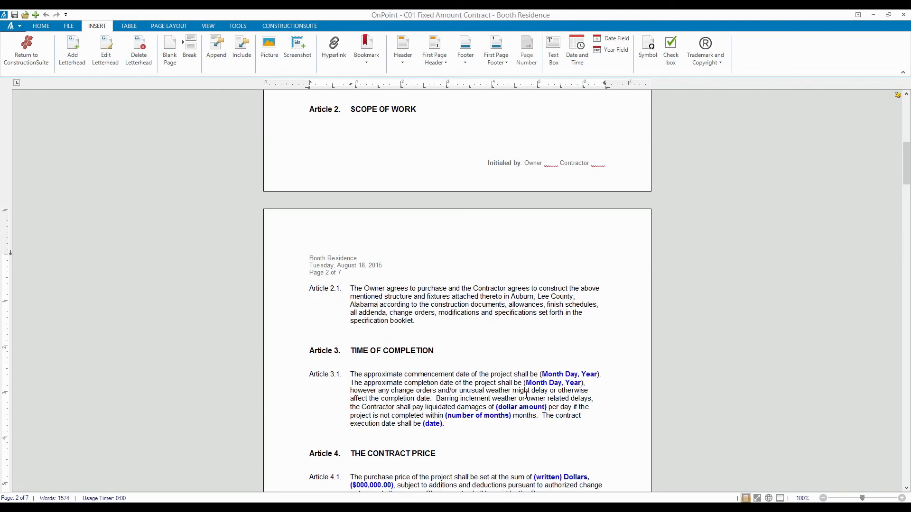
scroll(547, 377, down, 3)
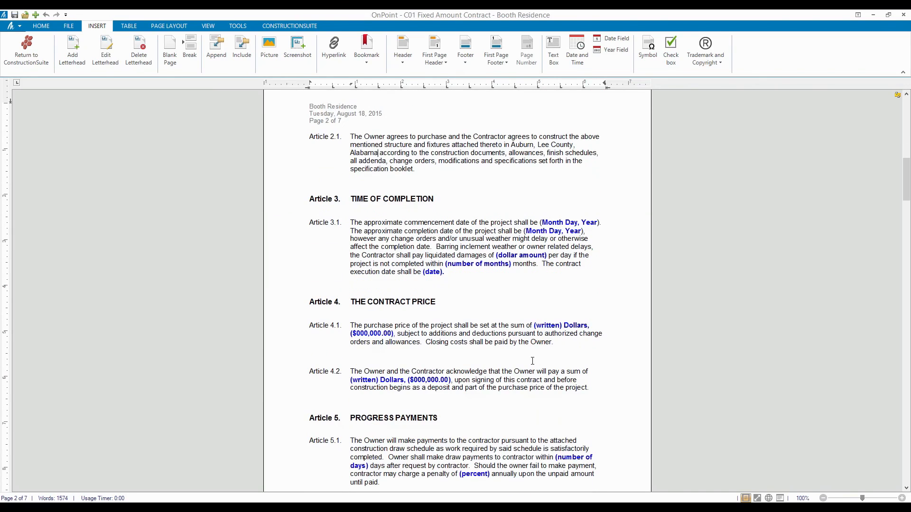
drag(543, 223, 596, 223)
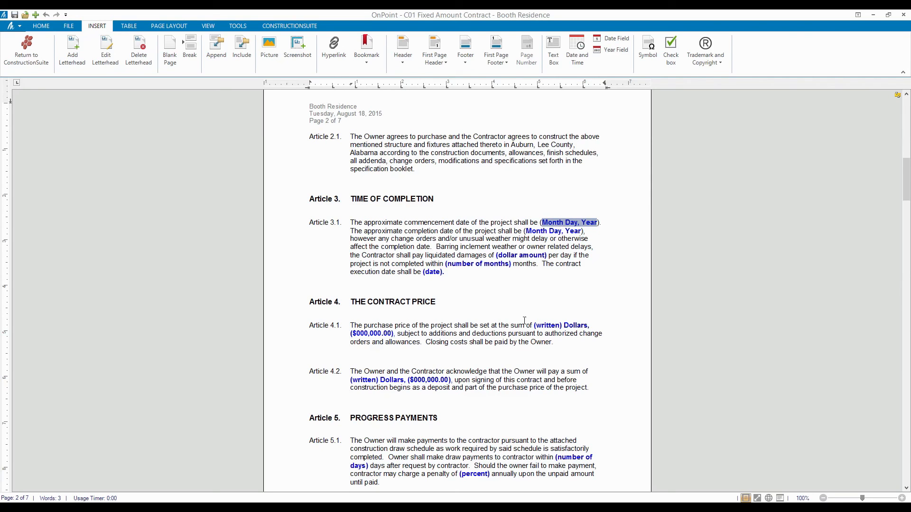
Place the insertion point in Article 5.2 on page 3, then show the FILE save, print and export options.
scroll(519, 233, down, 3)
scroll(520, 250, down, 7)
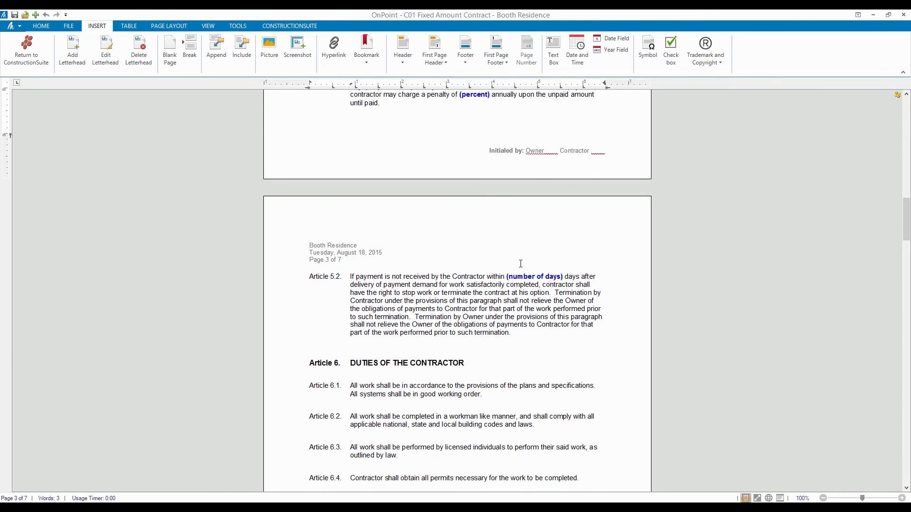
click(441, 292)
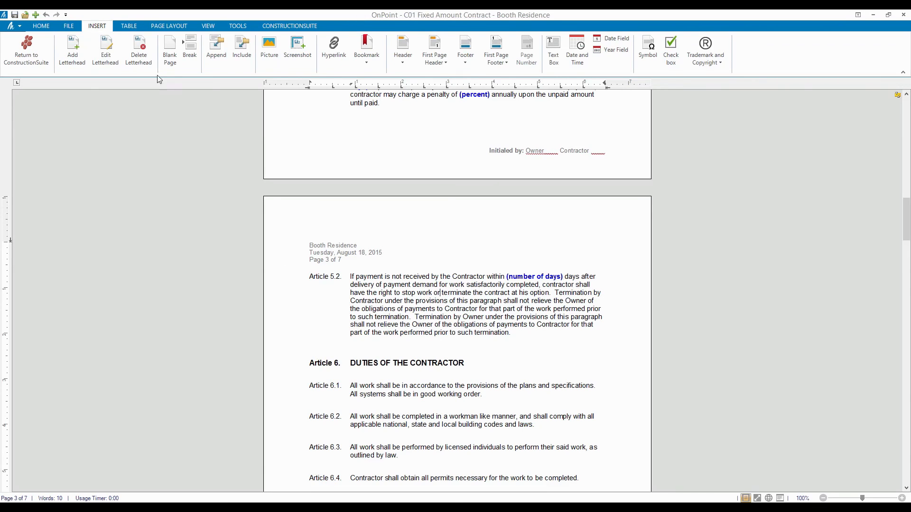
click(71, 26)
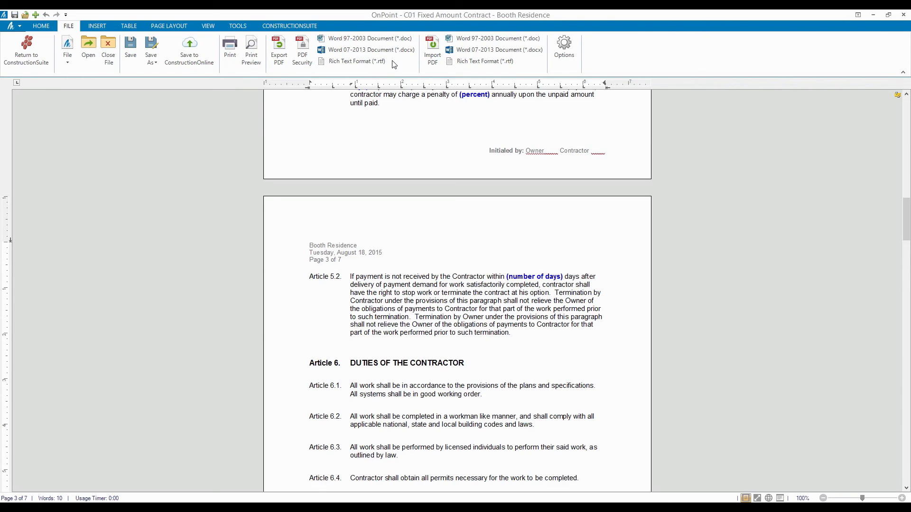
Review the e-mail to the owner with the contract attached as a PDF, then close it.
click(180, 25)
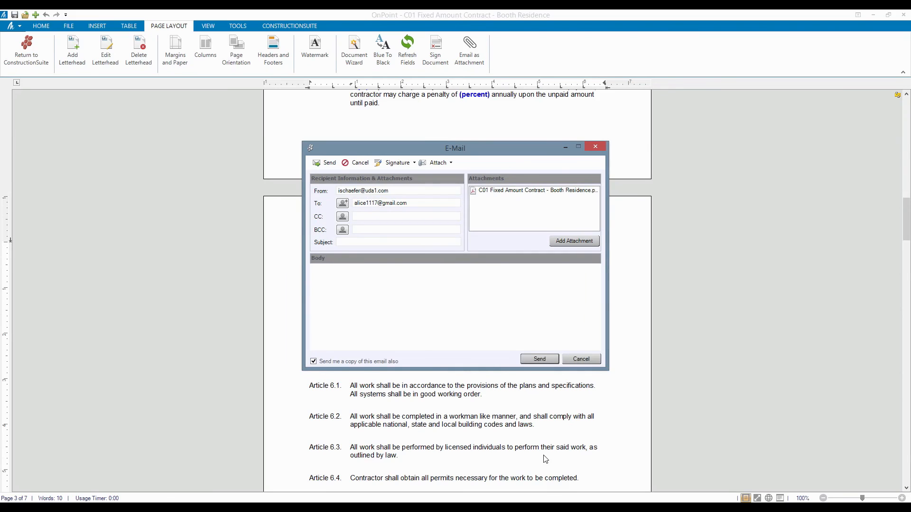
click(582, 359)
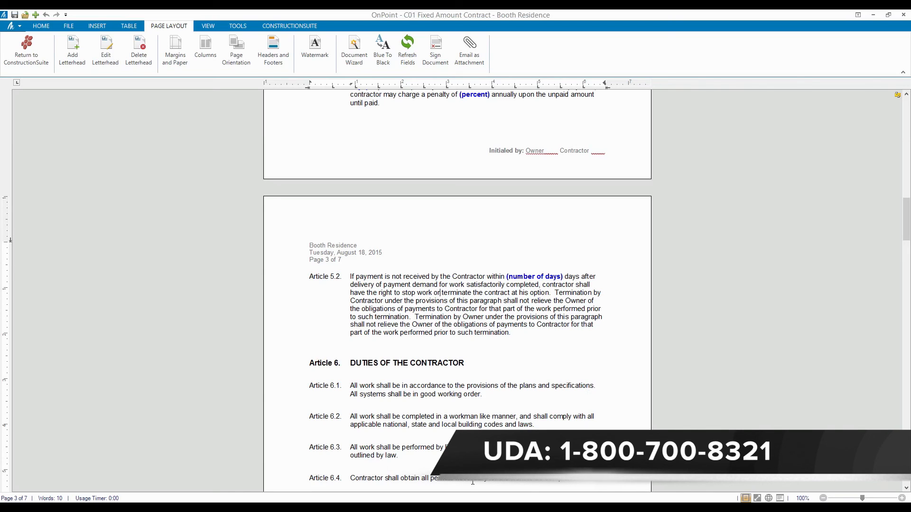
Return to the main ConstructionSuite window and show UDA Customer Assistance contact information from HELP.
click(375, 509)
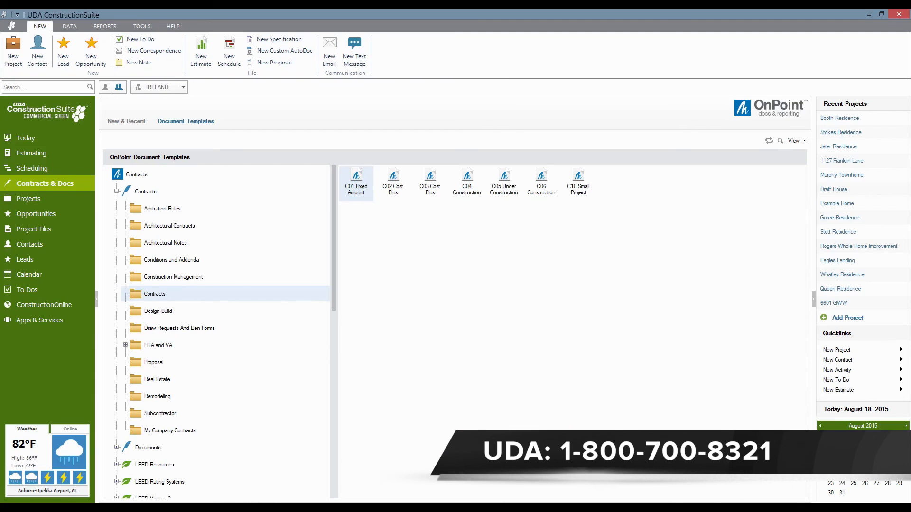
click(171, 27)
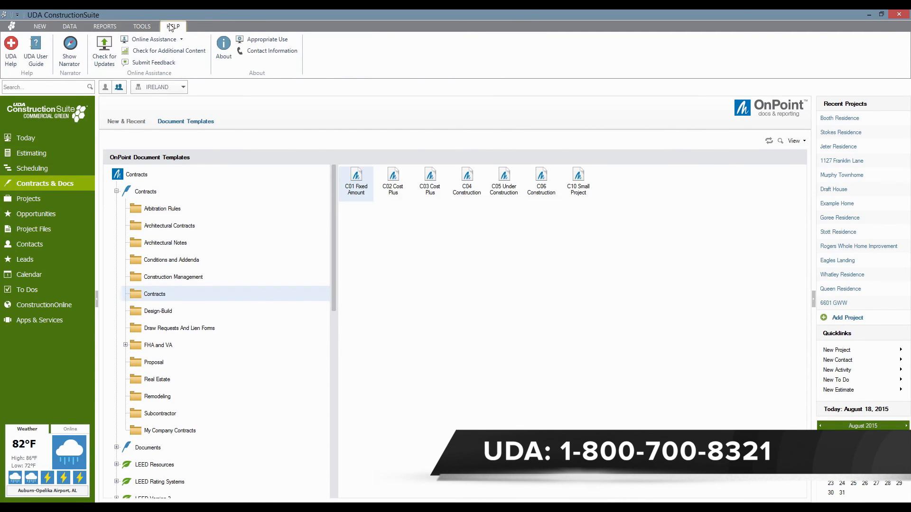
click(275, 52)
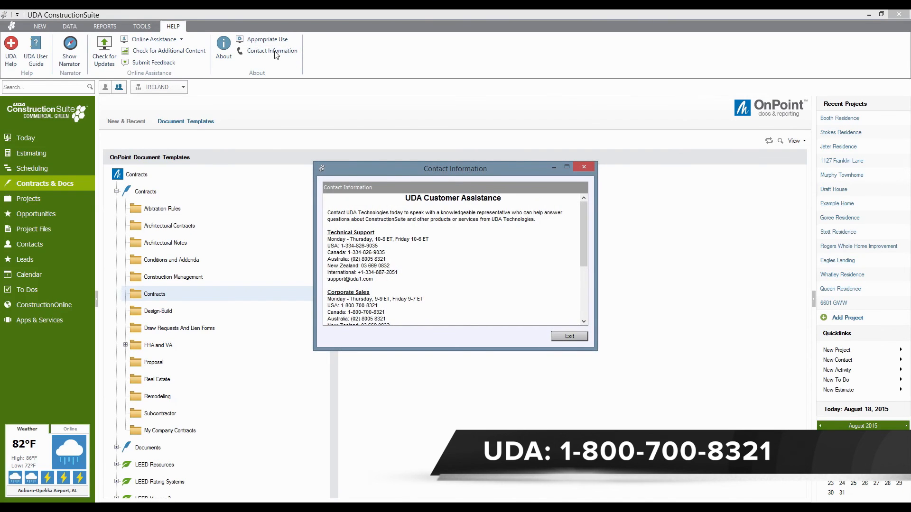